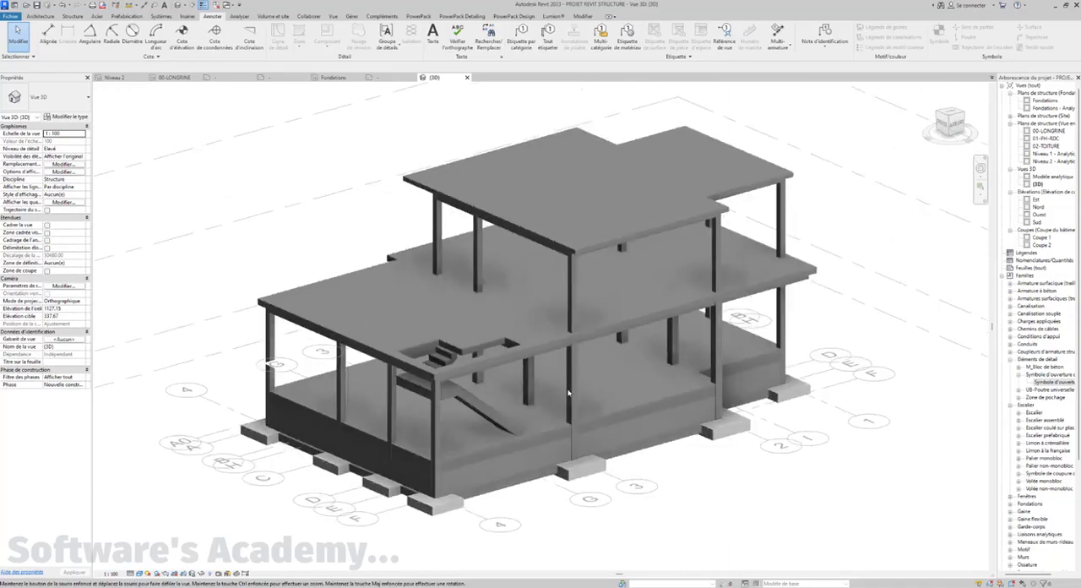
Open the 00-LONGRINE and 01-PH-RDC structural plans and compare their grid dimensions and beam labels
click(174, 77)
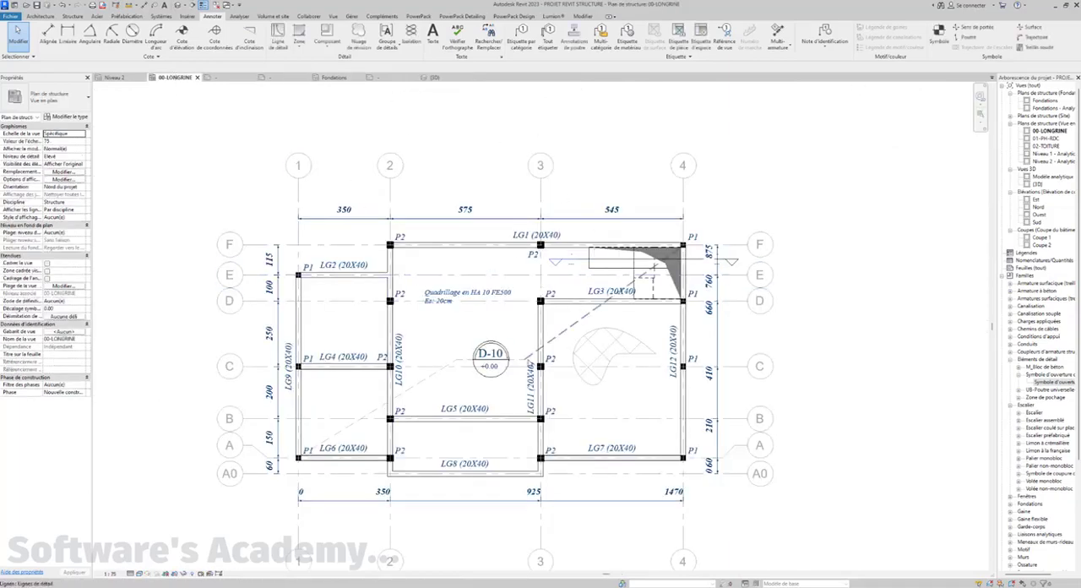
middle_drag(530, 365, 506, 341)
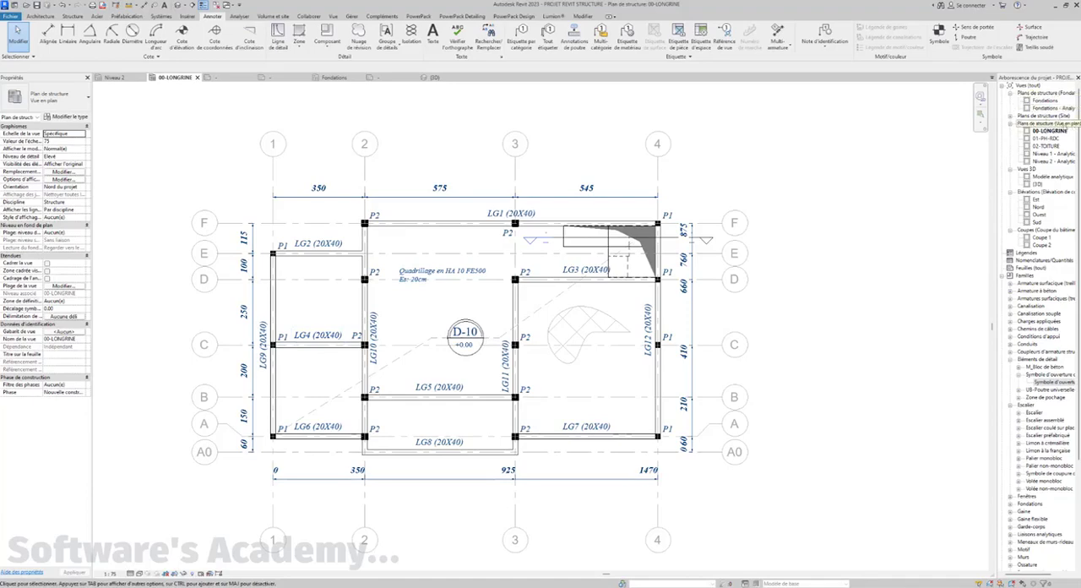
click(1045, 139)
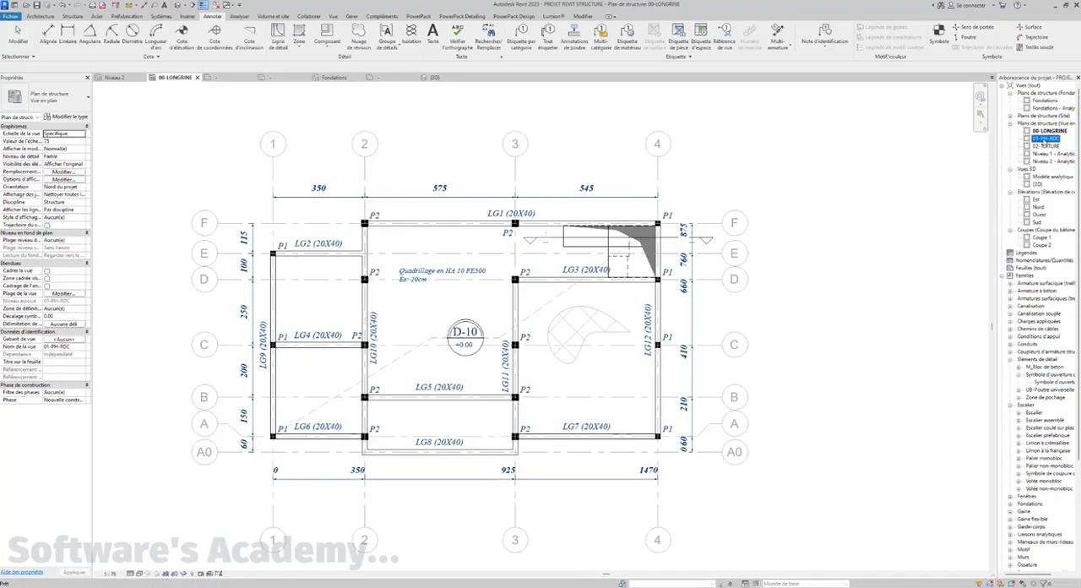
double_click(1045, 138)
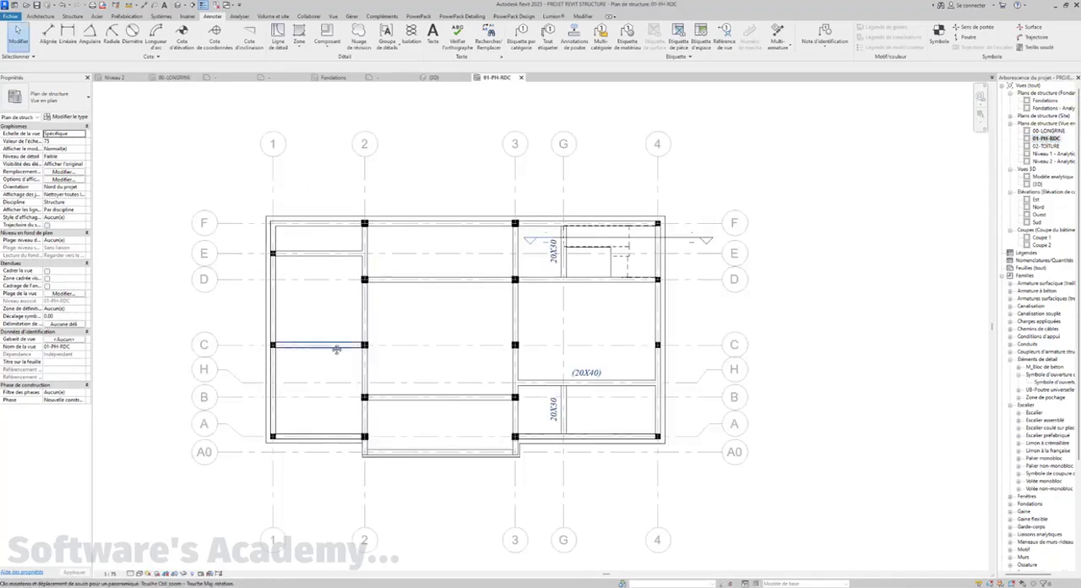
middle_drag(396, 351, 390, 352)
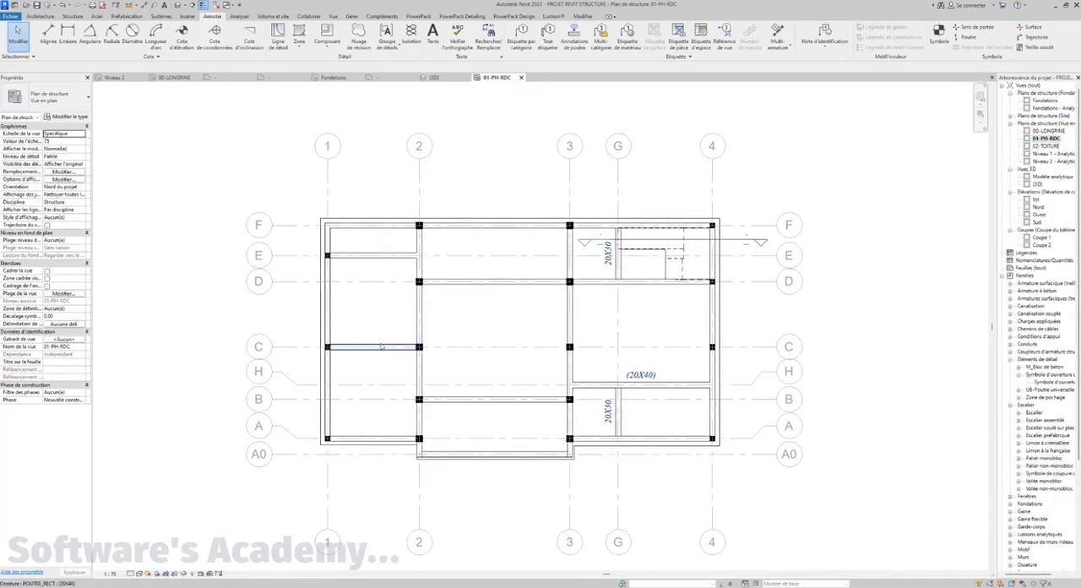
middle_drag(313, 338, 294, 353)
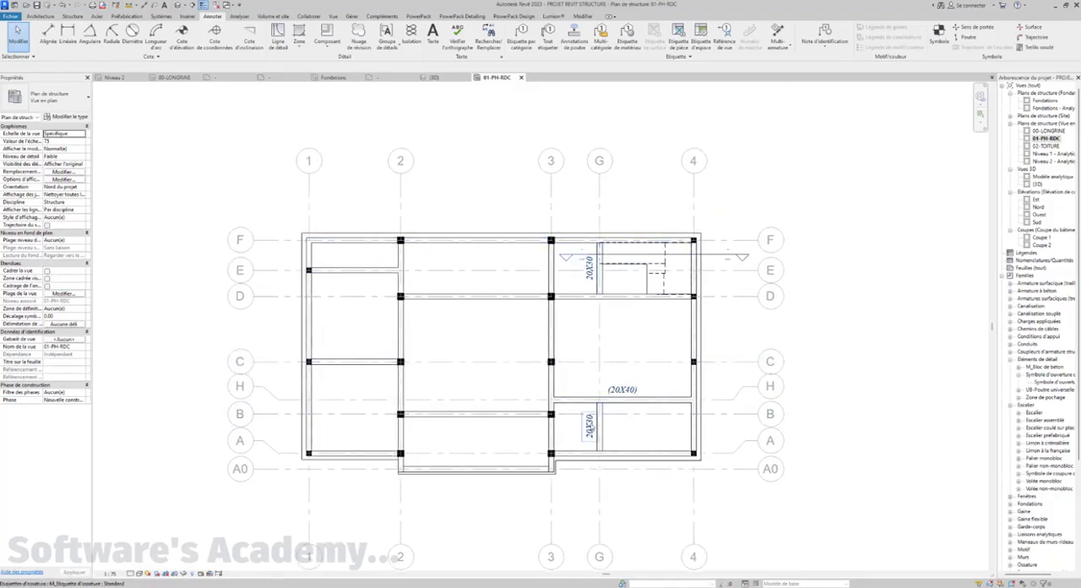
middle_drag(592, 427, 586, 429)
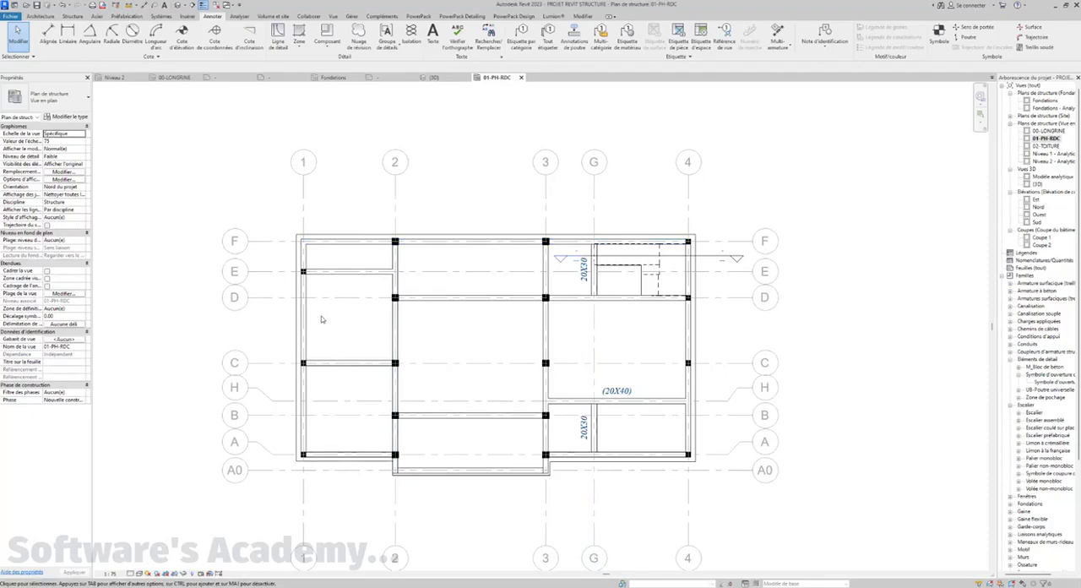
middle_drag(347, 320, 355, 312)
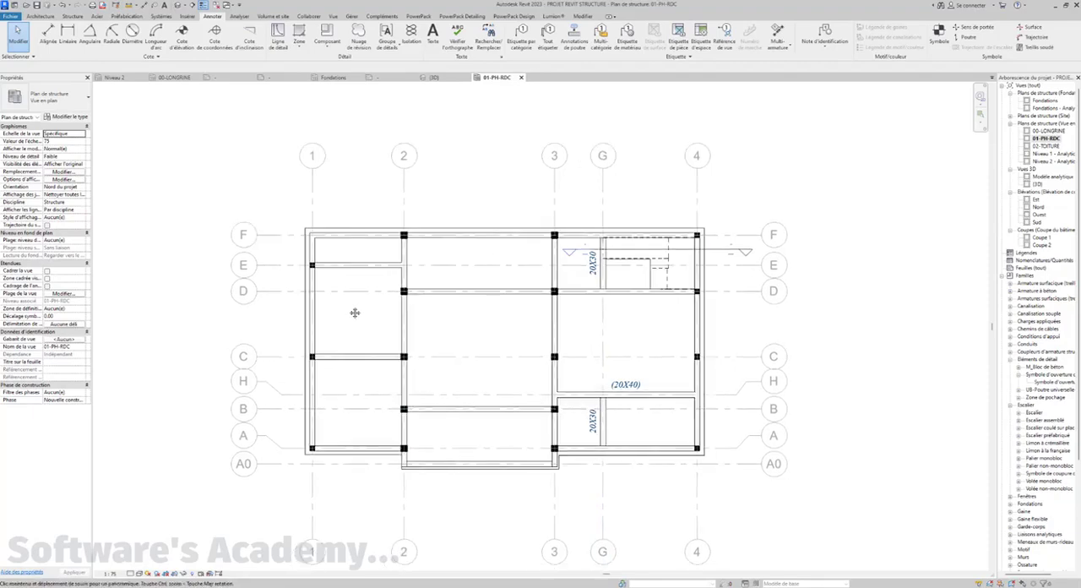
Copy the four grid dimension strings surrounding the 00-LONGRINE plan to the clipboard
click(174, 77)
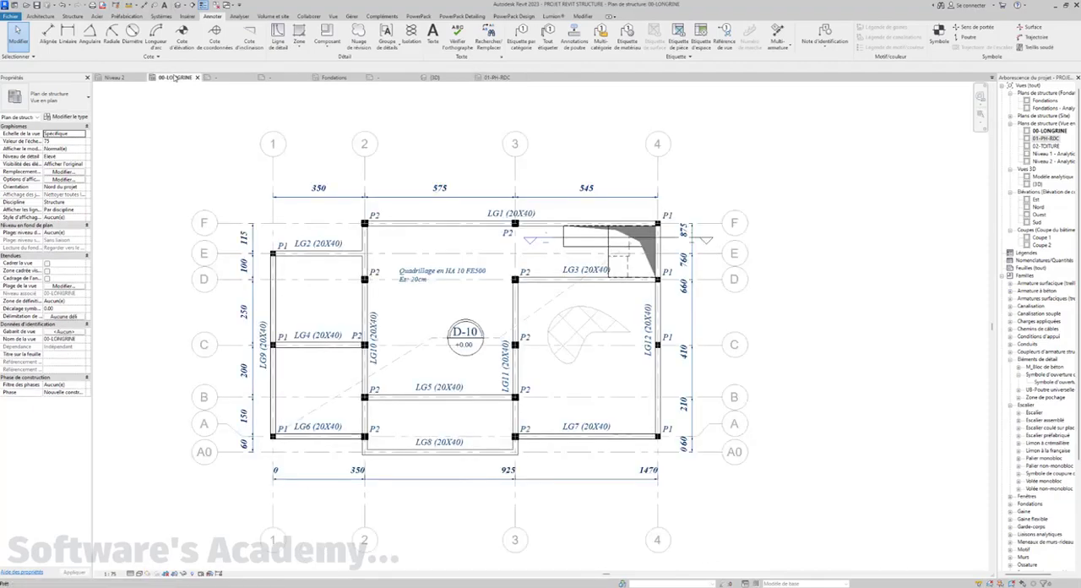
click(256, 242)
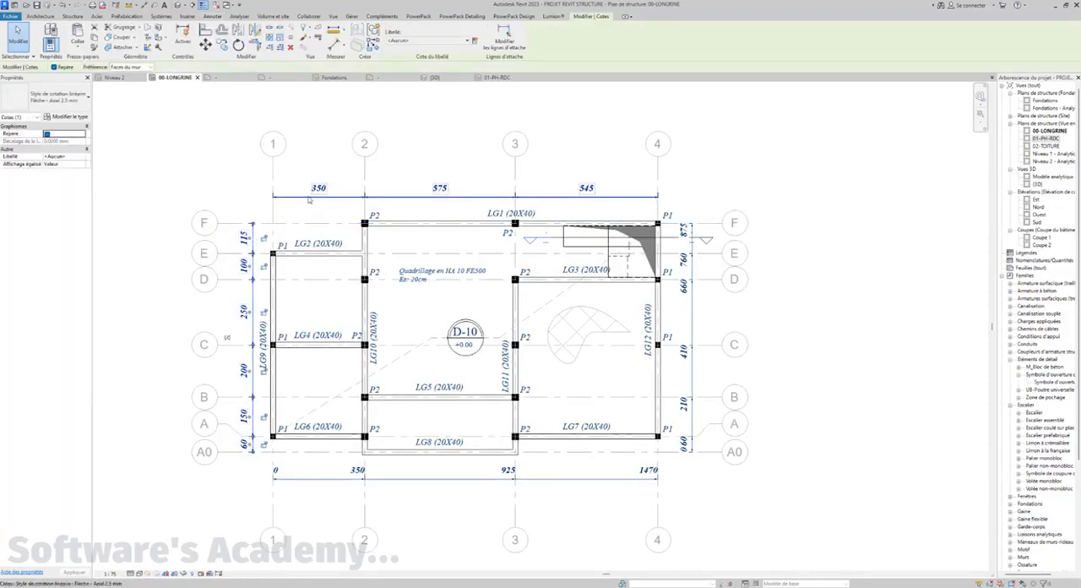
ctrl+click(309, 198)
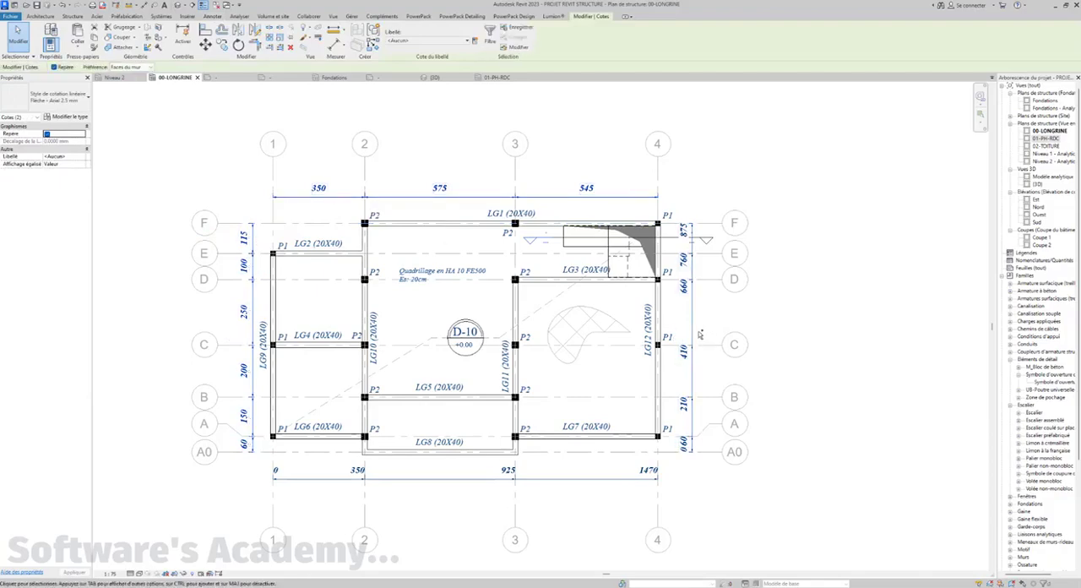
ctrl+click(694, 333)
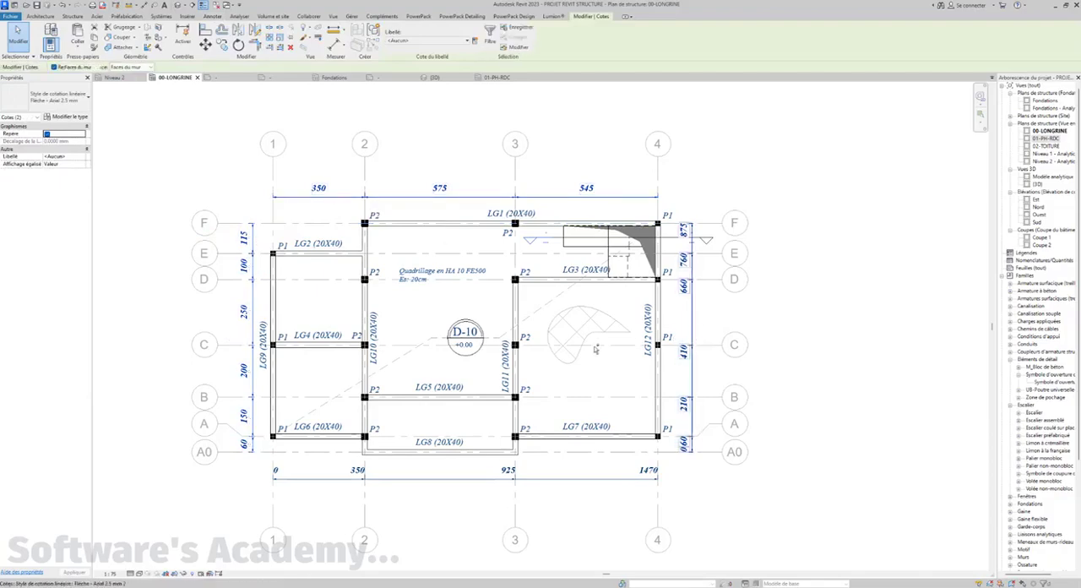
ctrl+click(410, 479)
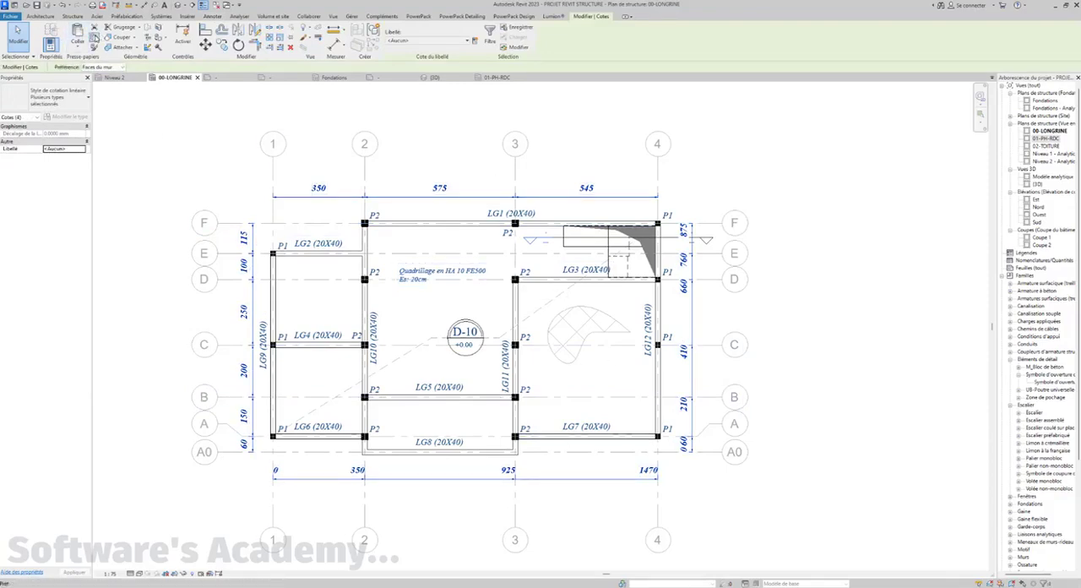
Paste the copied dimension strings into the 01-PH-RDC plan, aligned at the same place on the grids
click(500, 78)
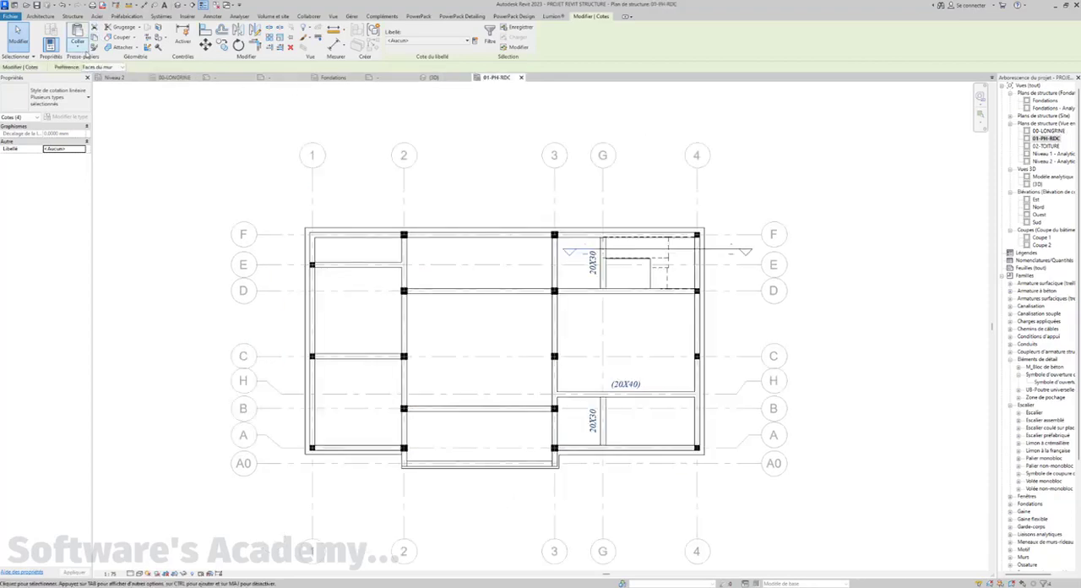
click(86, 52)
click(104, 110)
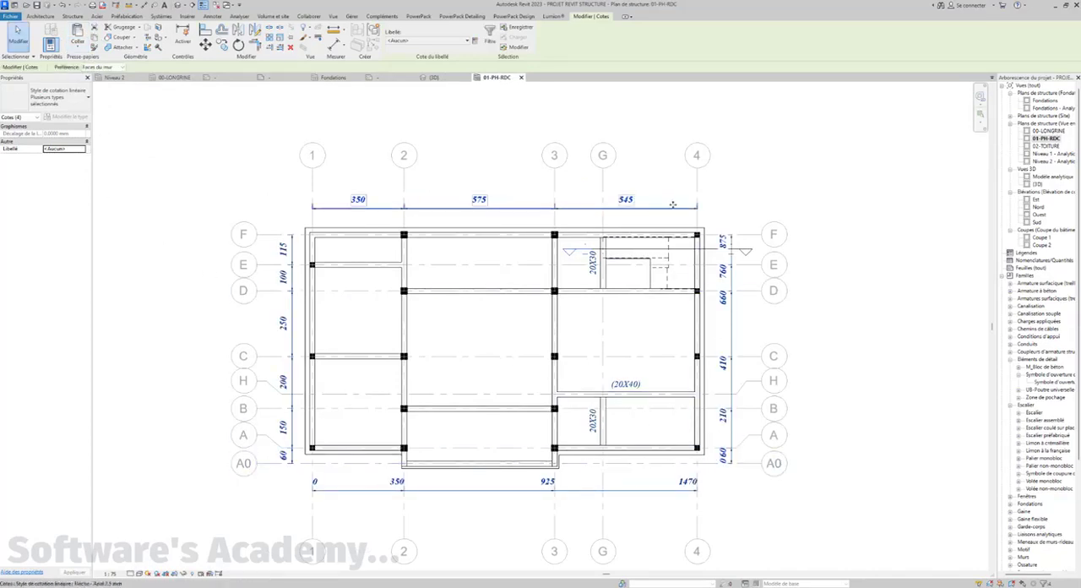
middle_drag(419, 316, 415, 321)
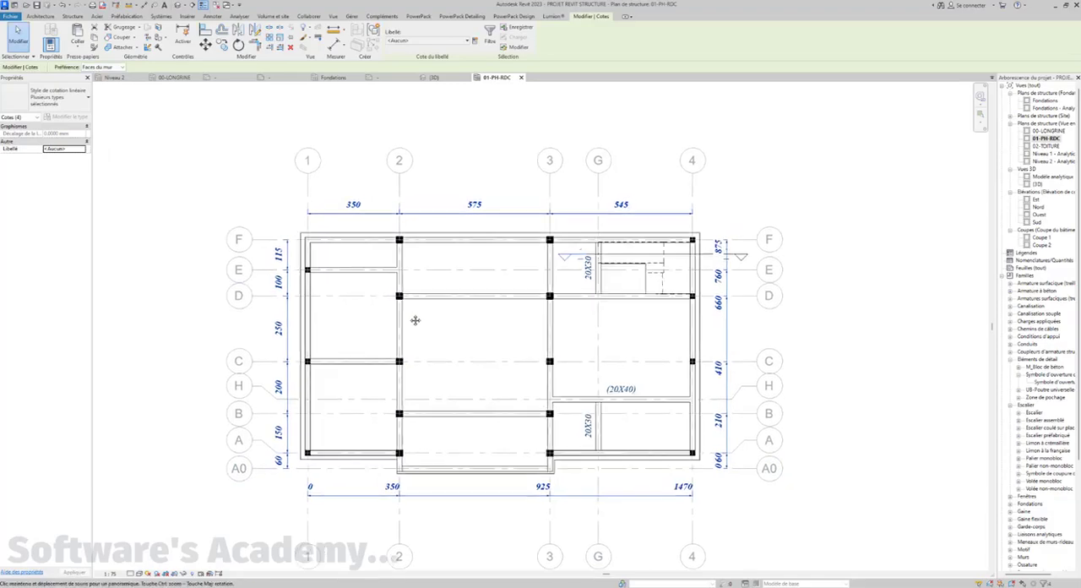
key(Escape)
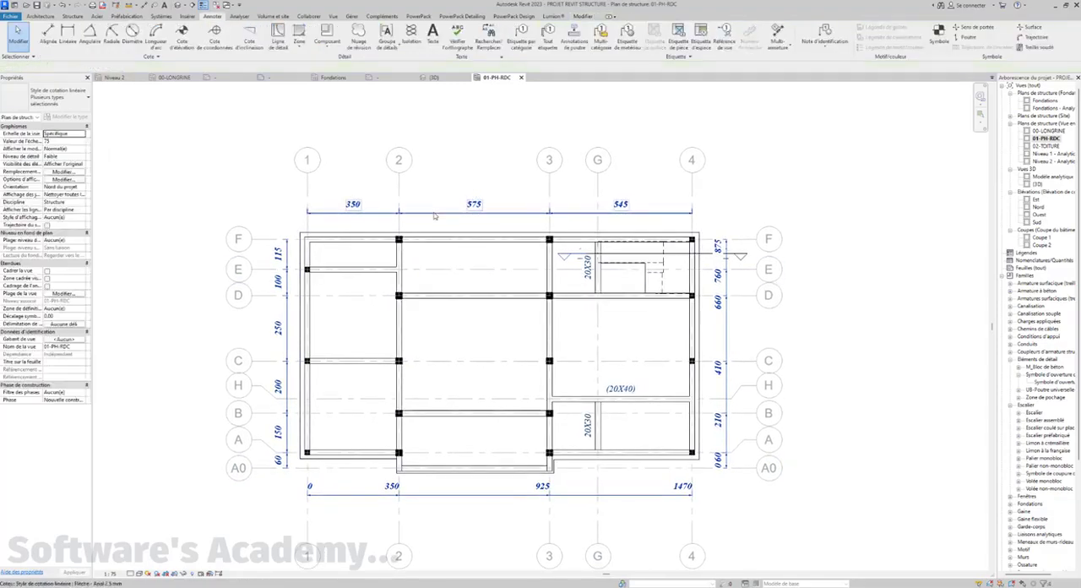
Add a witness line at grid G to the dimension string above the 01-PH-RDC plan
click(427, 215)
middle_drag(509, 240, 458, 265)
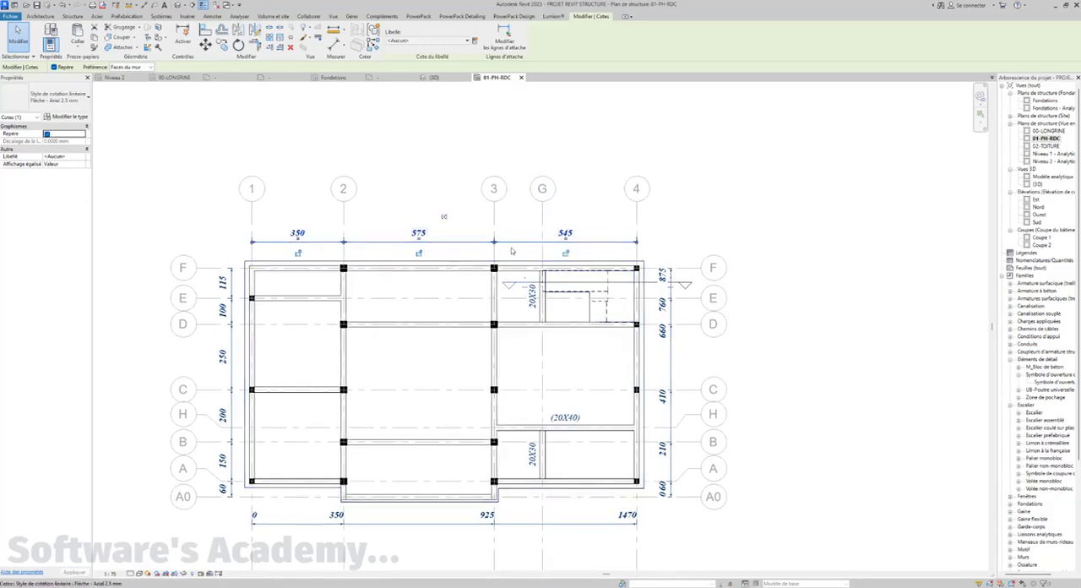
click(507, 40)
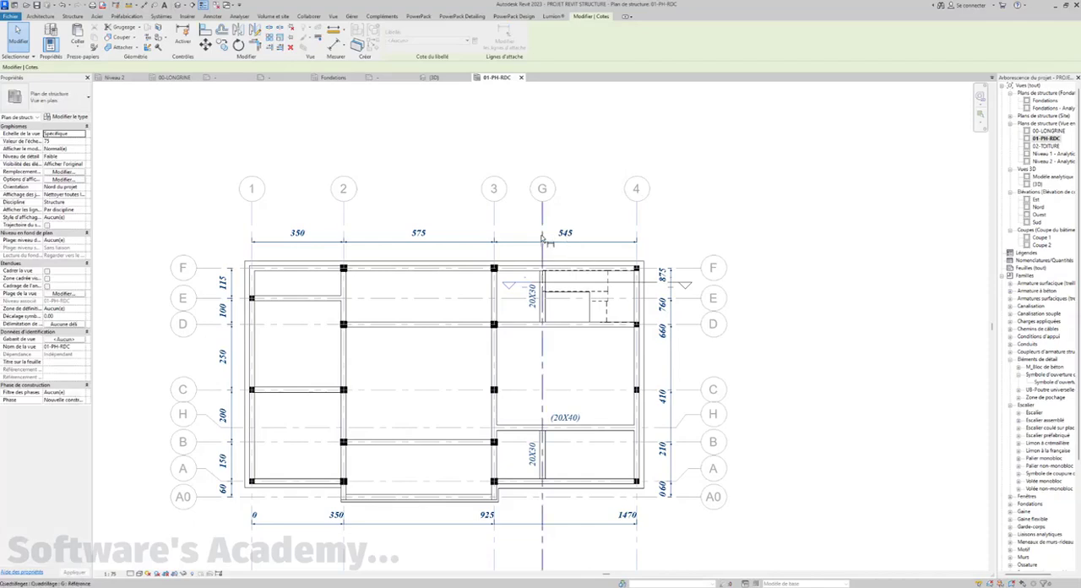
click(545, 242)
click(592, 180)
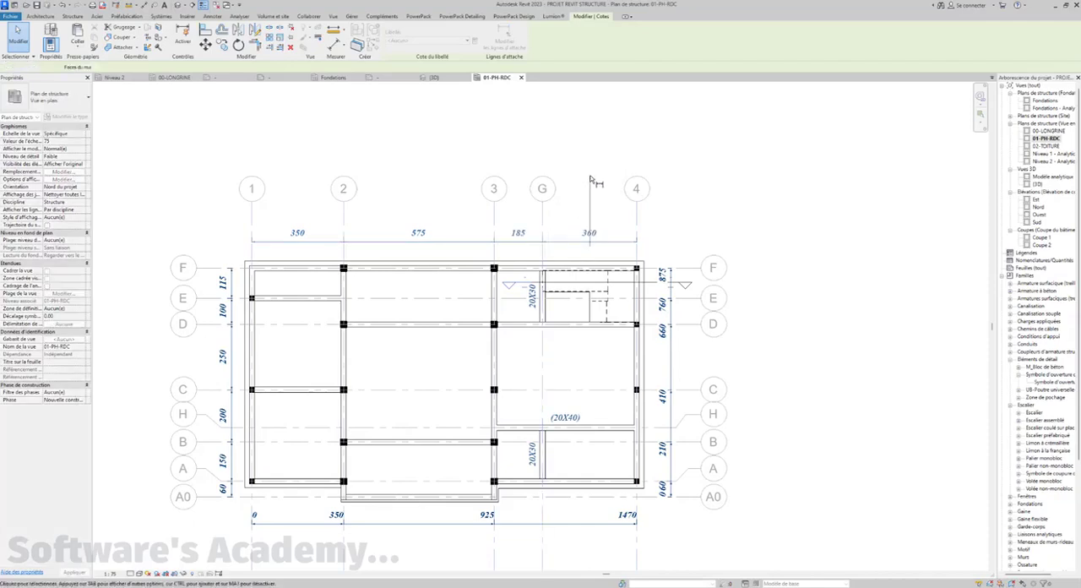
click(656, 178)
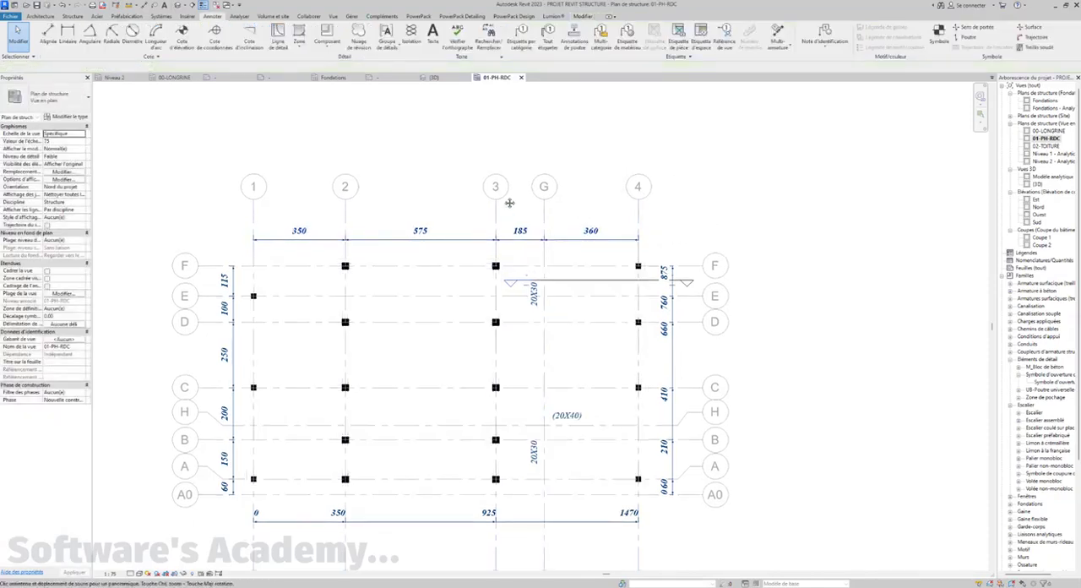
Add a witness line at grid H to the cumulative dimension string on the right side of the plan
mouse_move(468, 222)
middle_down()
mouse_move(507, 205)
mouse_move(507, 140)
middle_up()
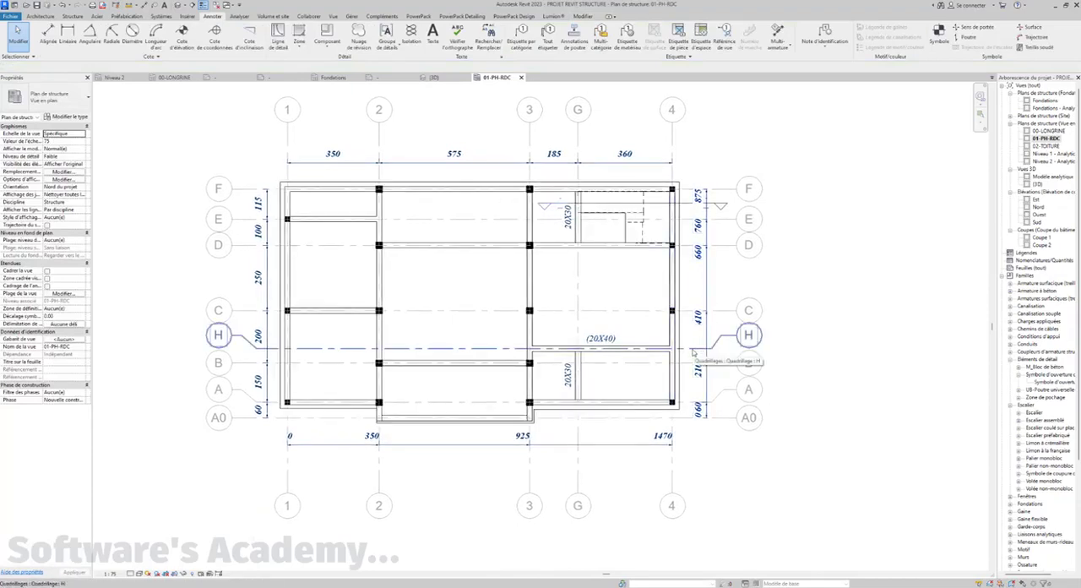
click(708, 292)
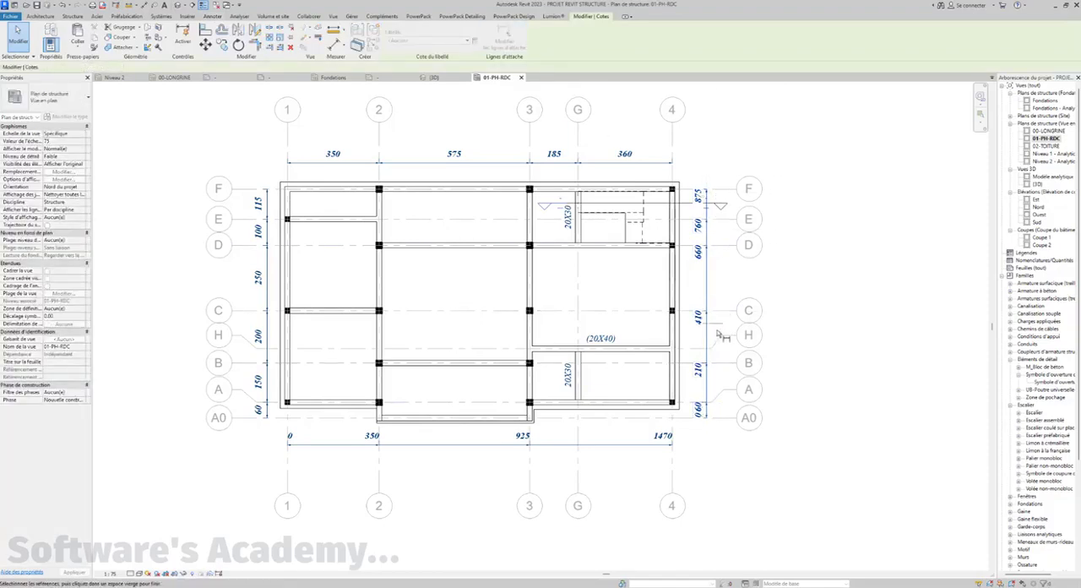
click(694, 349)
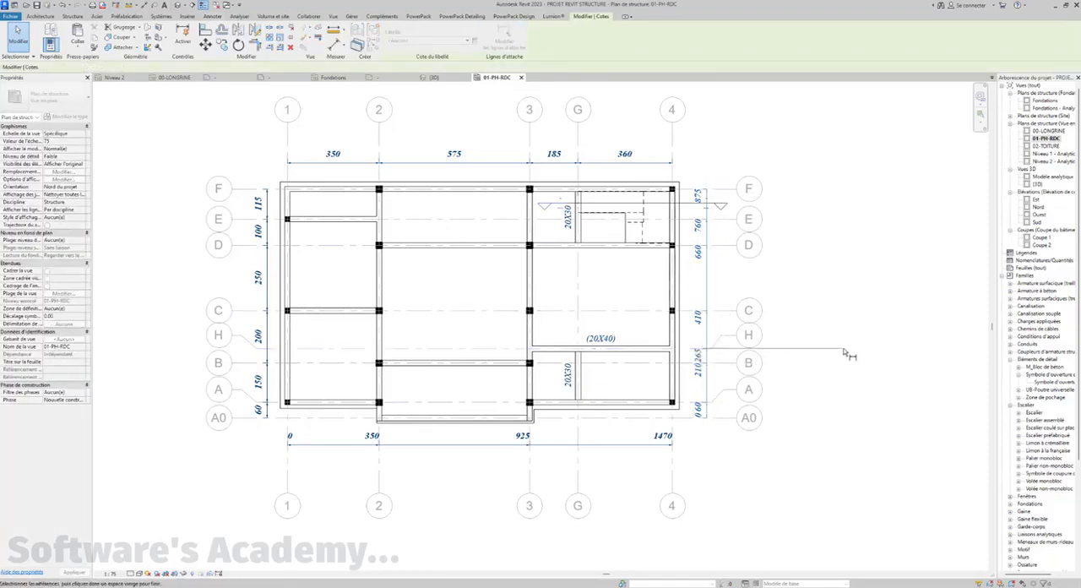
key(Escape)
key(Escape)
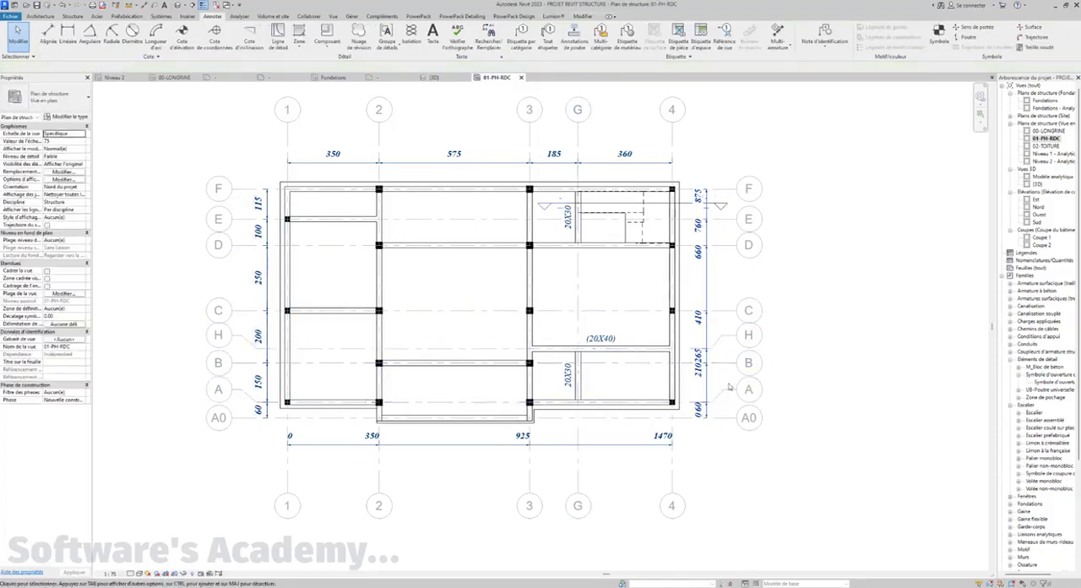
Move the 265 dimension text above the grid H line so it stands clear of the 210 text
scroll(701, 356, up, 2)
scroll(699, 359, up, 2)
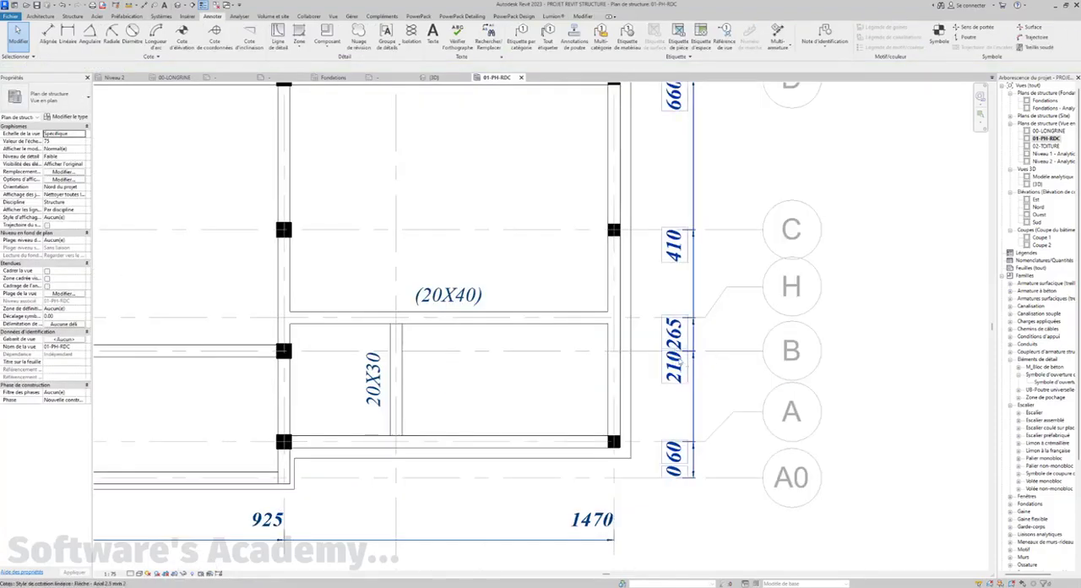
scroll(681, 359, down, 3)
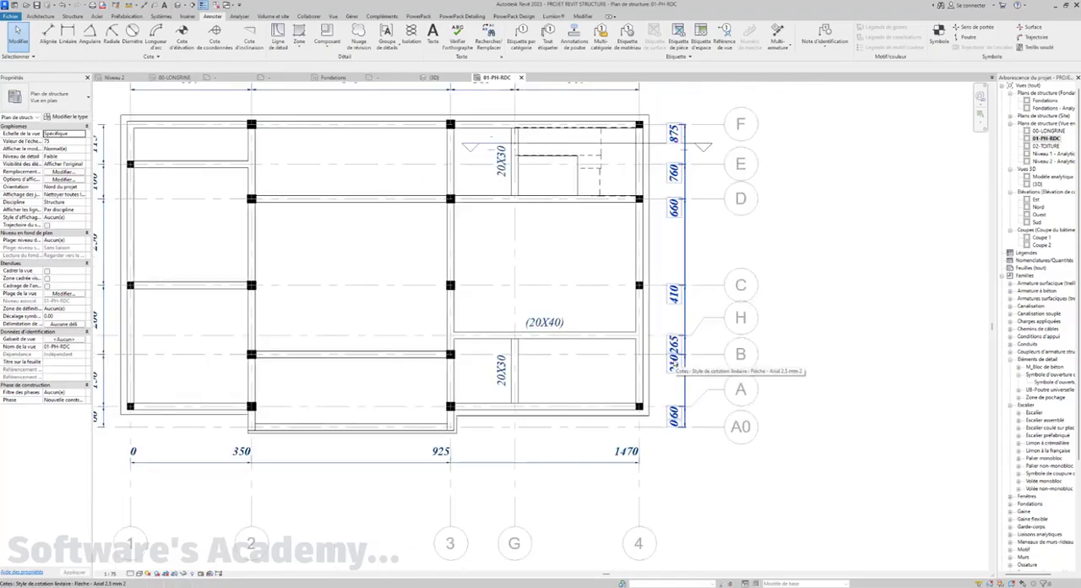
scroll(680, 361, up, 3)
click(690, 364)
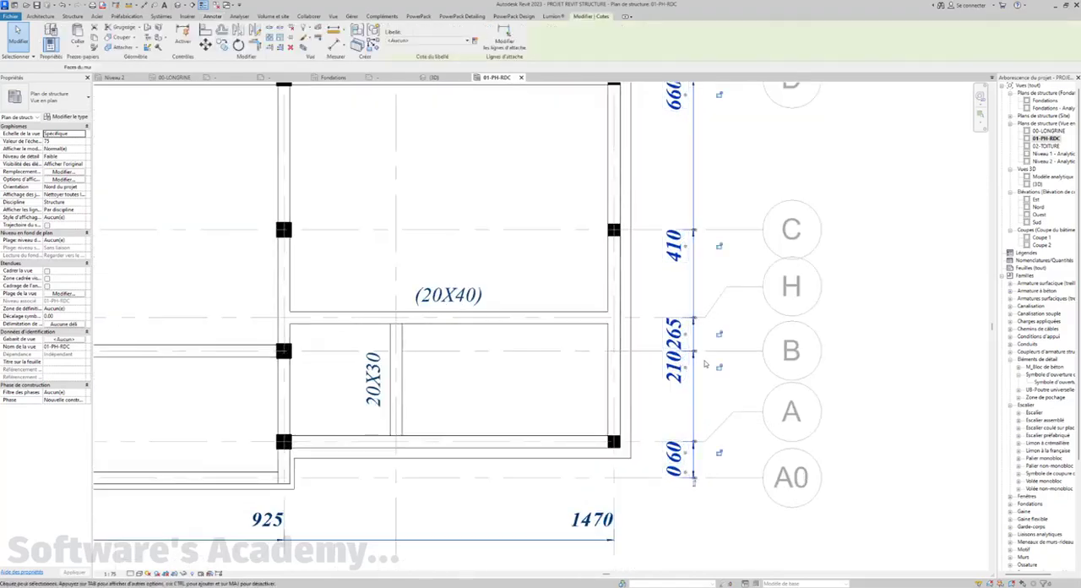
middle_drag(689, 363, 681, 372)
scroll(671, 363, up, 2)
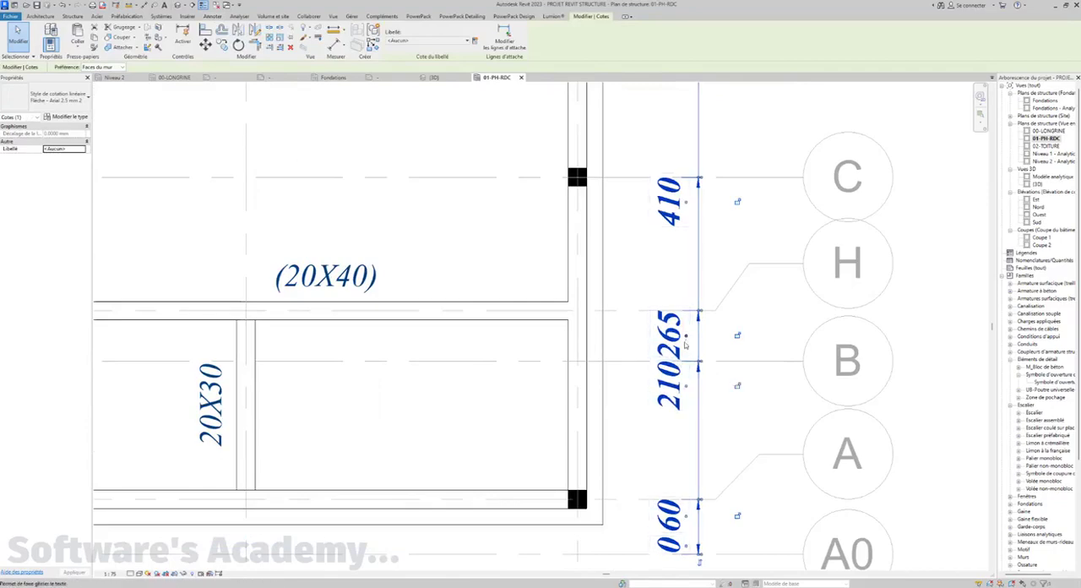
drag(687, 338, 699, 291)
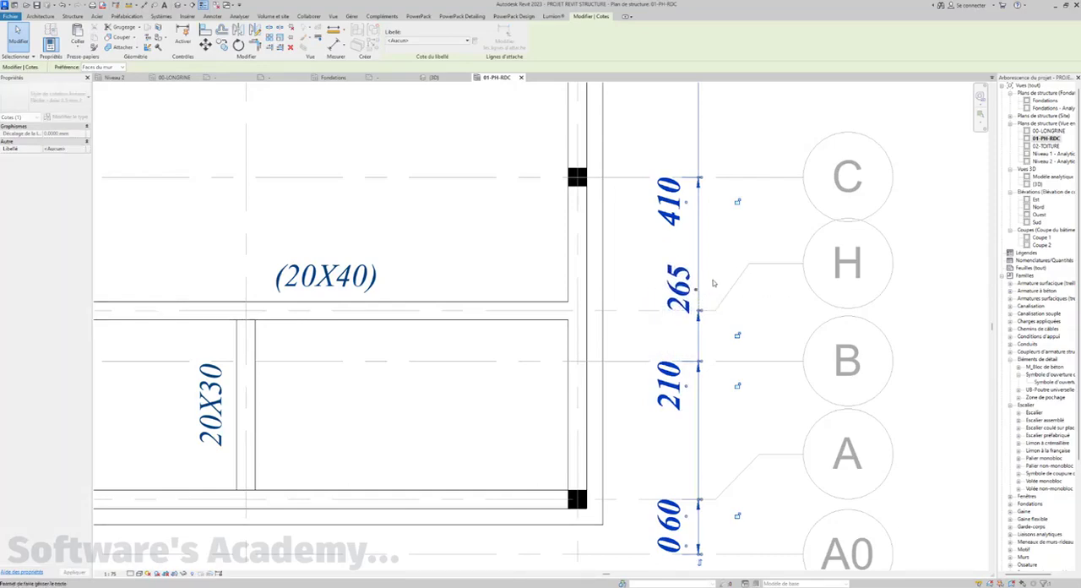
key(Escape)
Add a witness line at grid H to the dimension string on the left side of the plan
scroll(710, 289, down, 2)
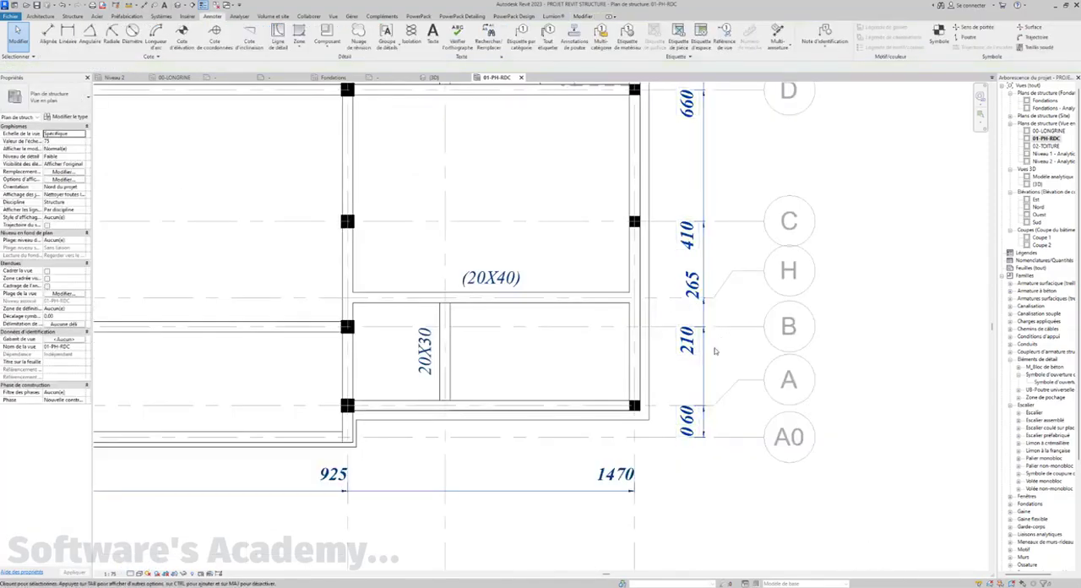
scroll(709, 289, down, 4)
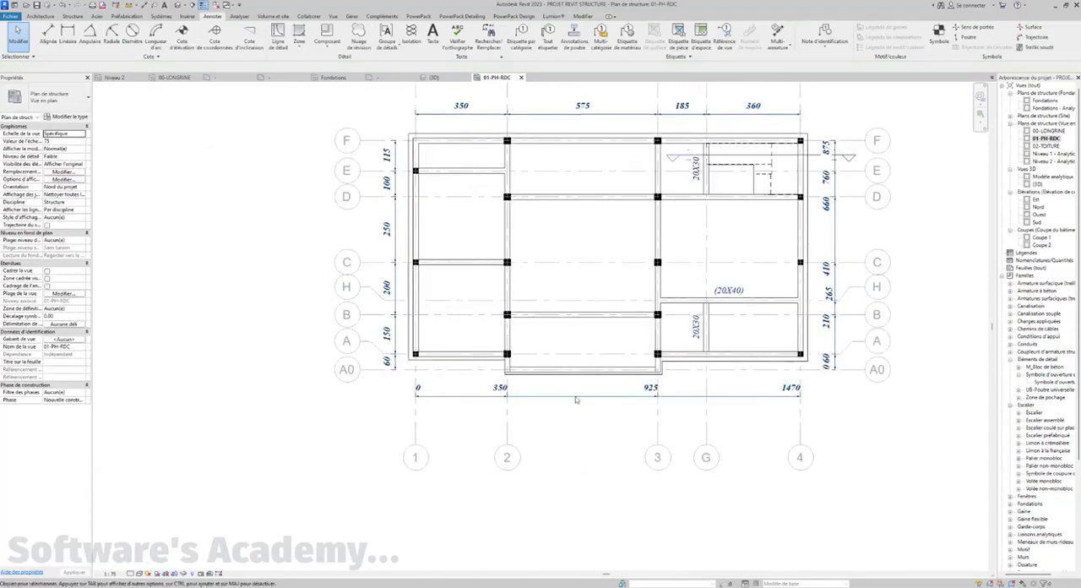
middle_drag(566, 422, 535, 477)
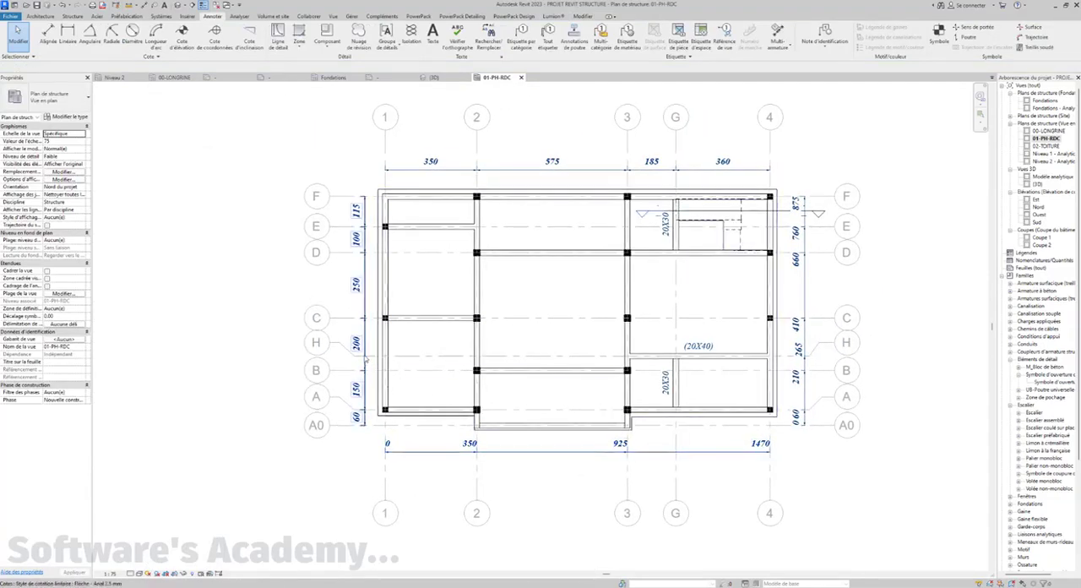
click(441, 281)
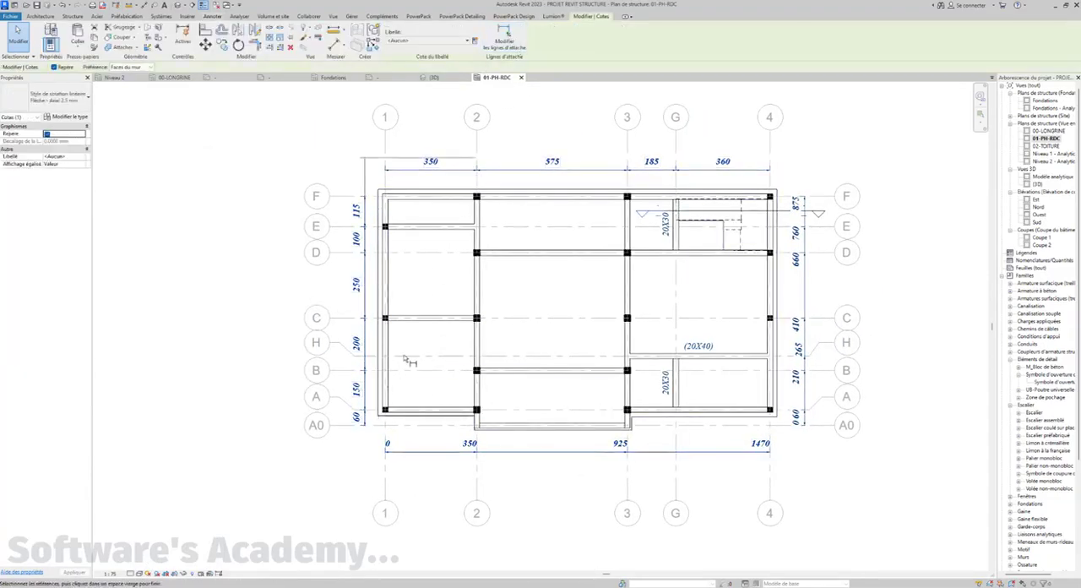
click(369, 357)
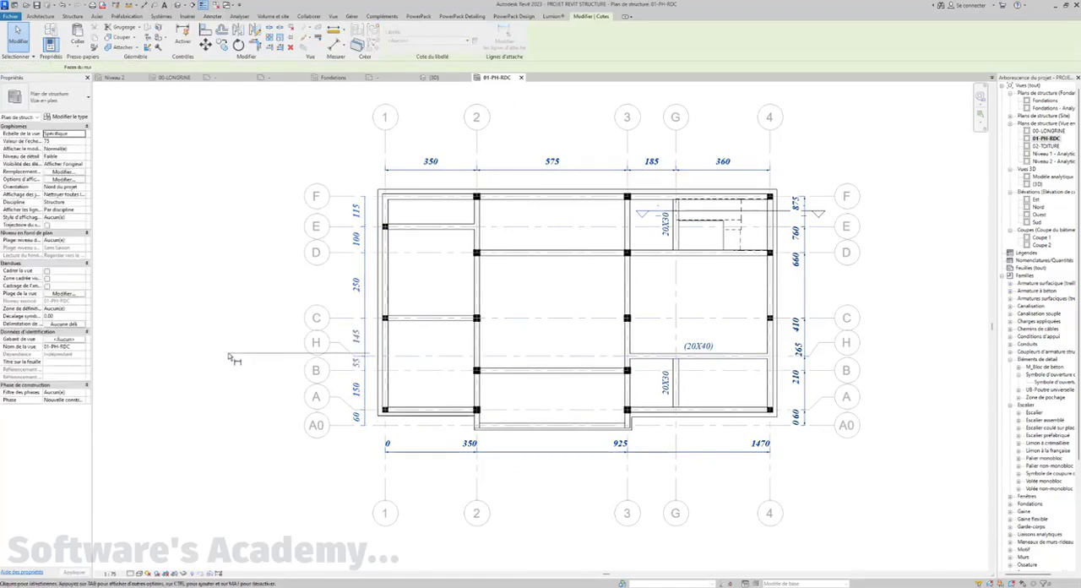
Finish the left dimension string and add a witness line at grid G to the cumulative dimension string below the plan
click(234, 360)
key(Escape)
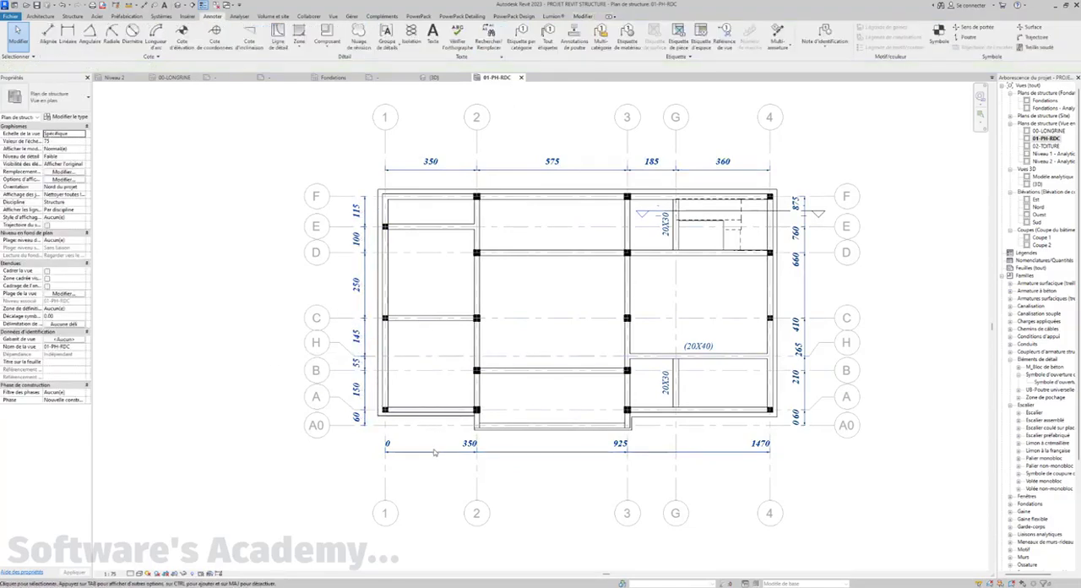
click(581, 454)
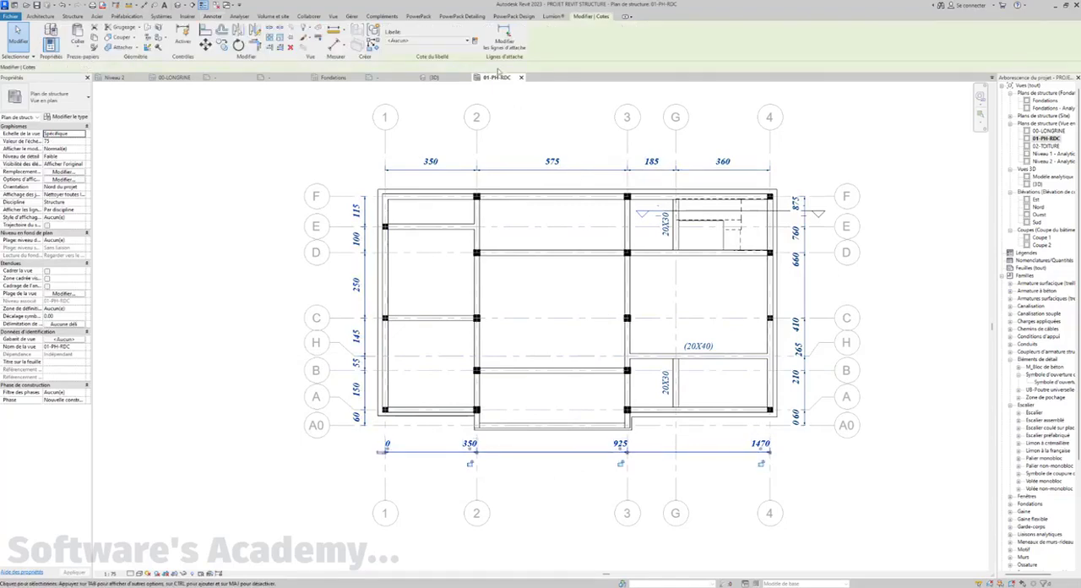
click(678, 468)
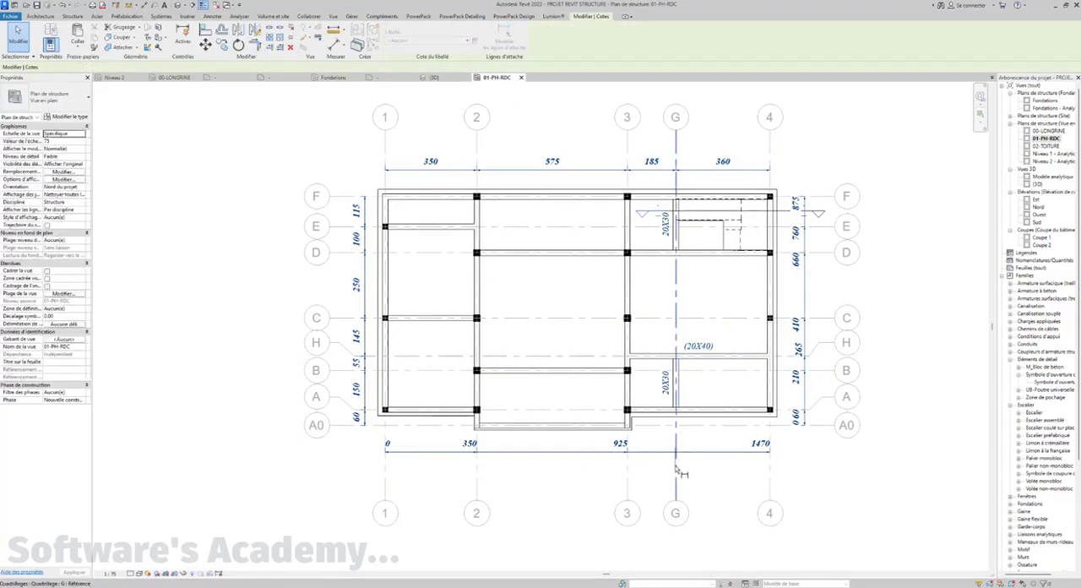
click(721, 479)
key(Escape)
Rename grid H as B1
middle_drag(720, 479, 709, 492)
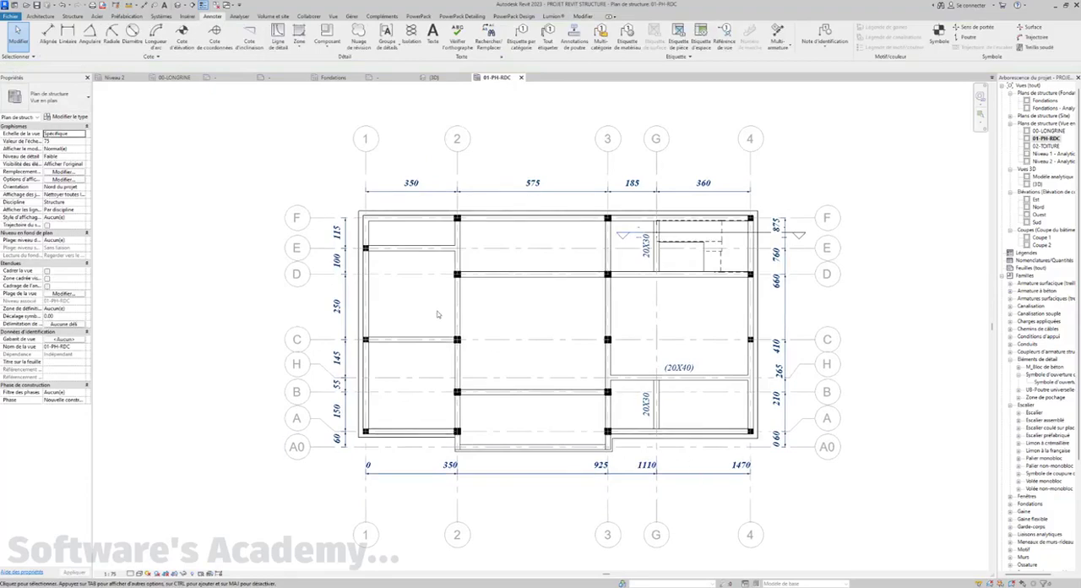
scroll(437, 314, down, 2)
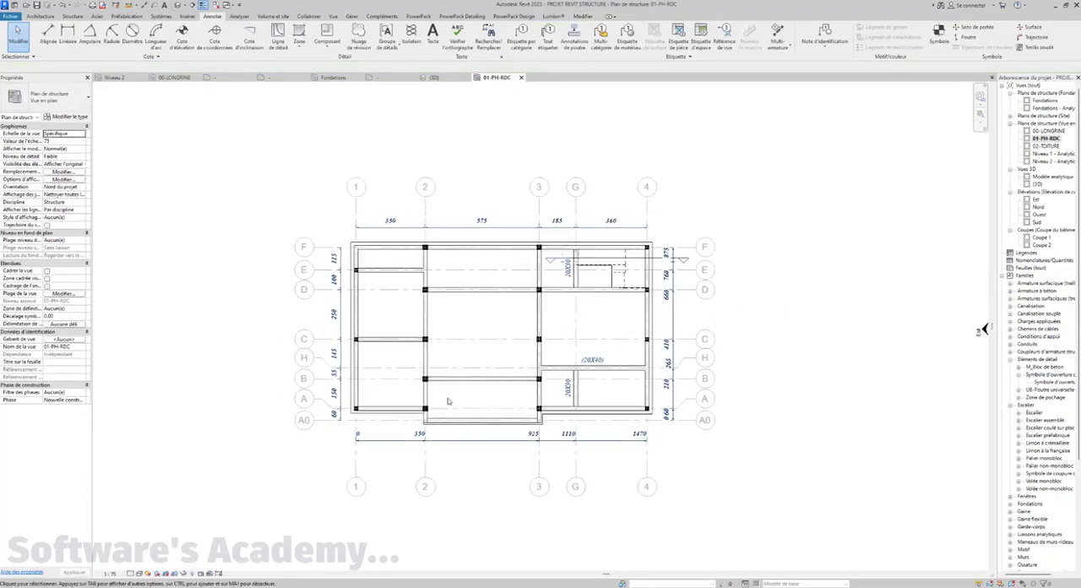
scroll(448, 401, up, 2)
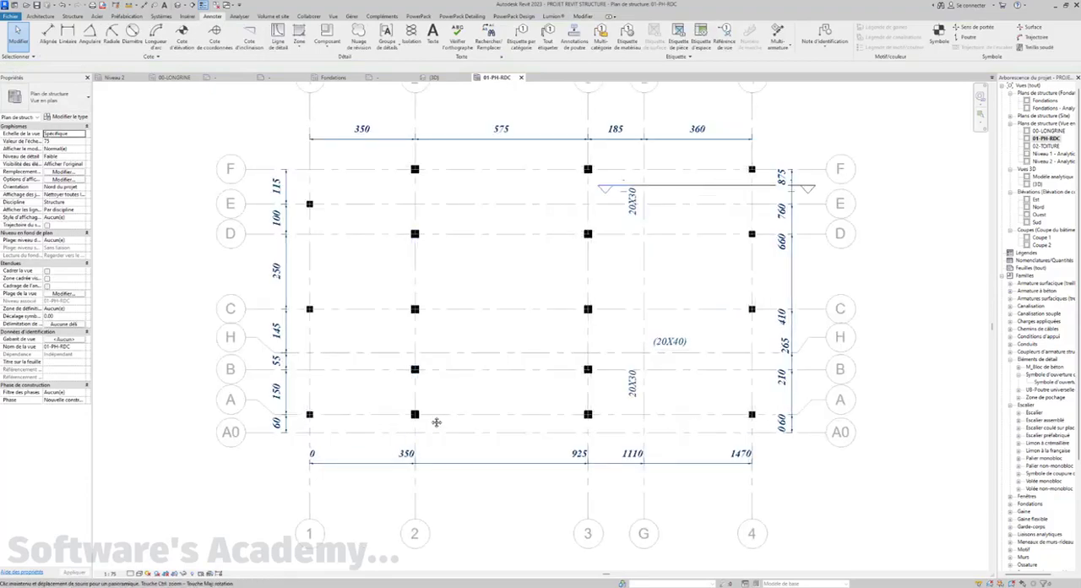
middle_drag(437, 422, 450, 441)
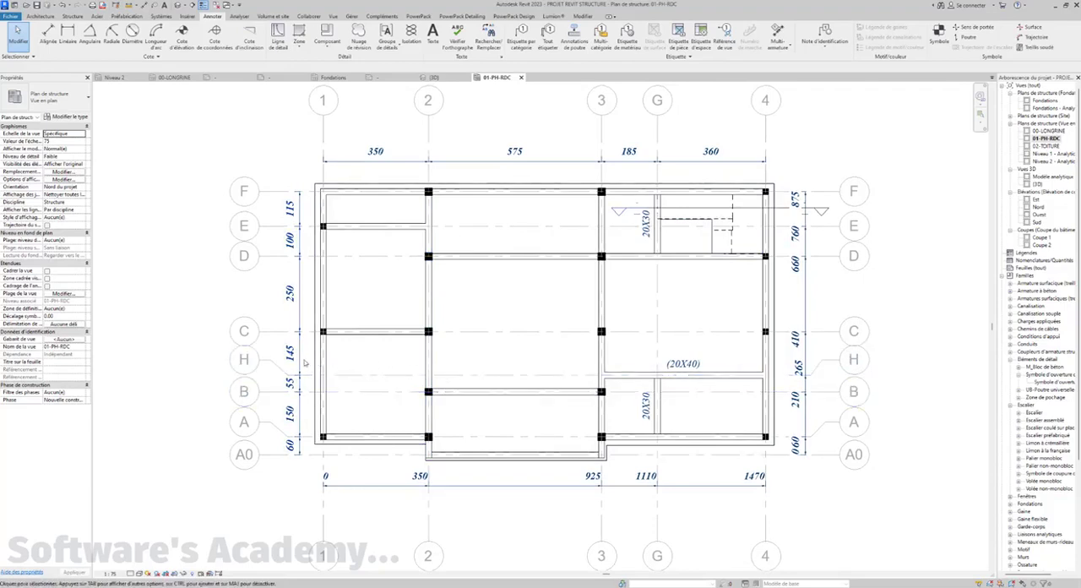
click(246, 361)
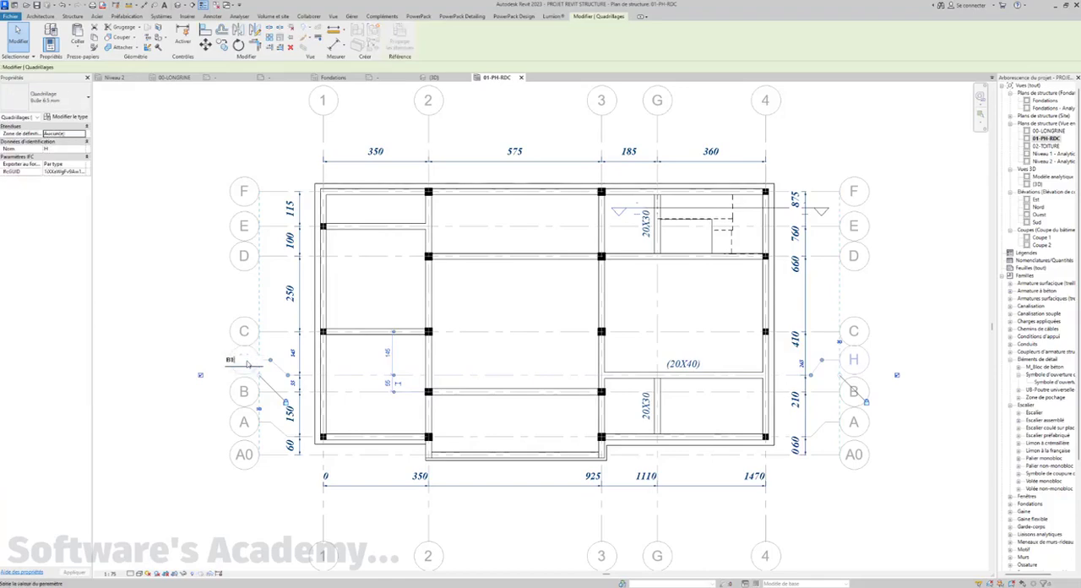
click(203, 323)
click(211, 329)
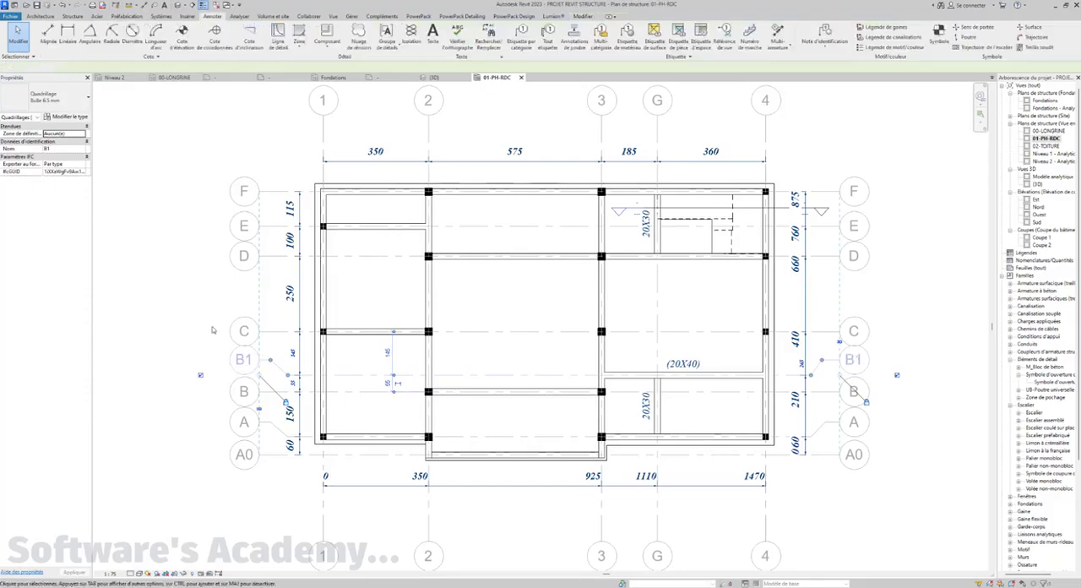
Copy the stair opening symbols, the D-10 slab tag and the dashed slab diagonal lines from the 00-LONGRINE plan
scroll(298, 389, down, 3)
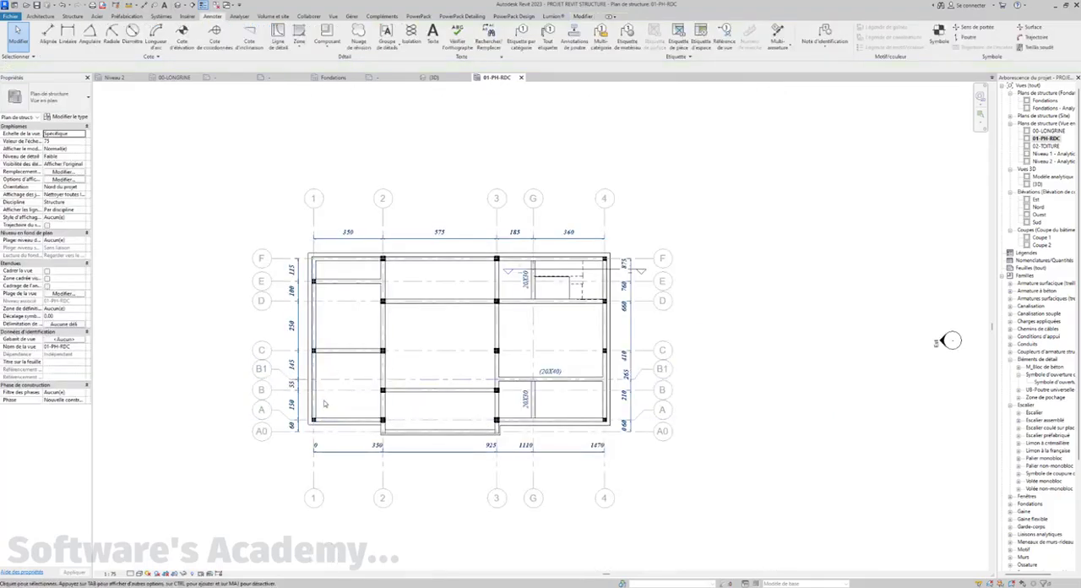
middle_drag(328, 409, 387, 450)
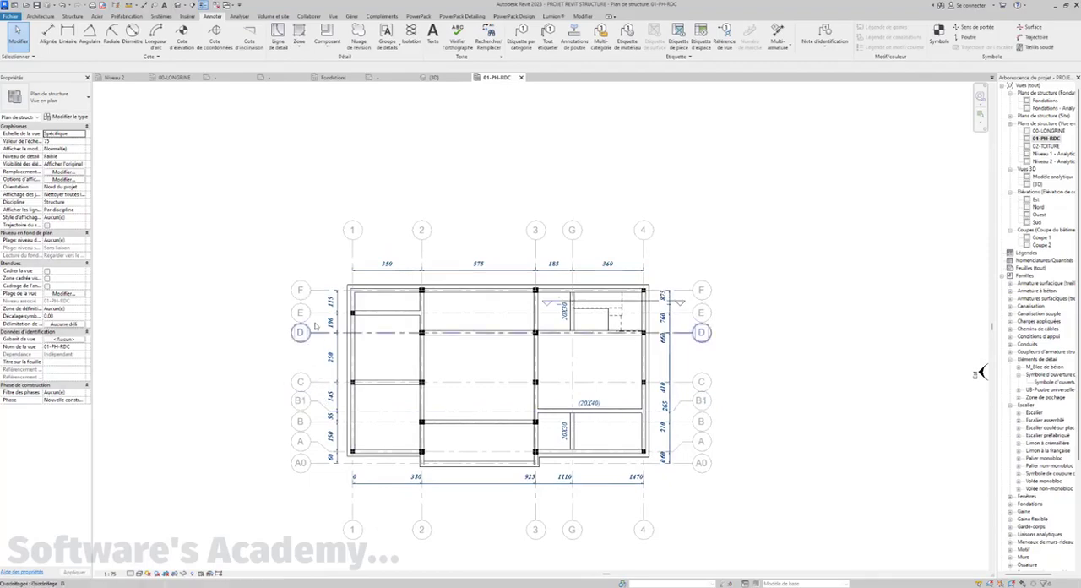
middle_drag(521, 425, 521, 438)
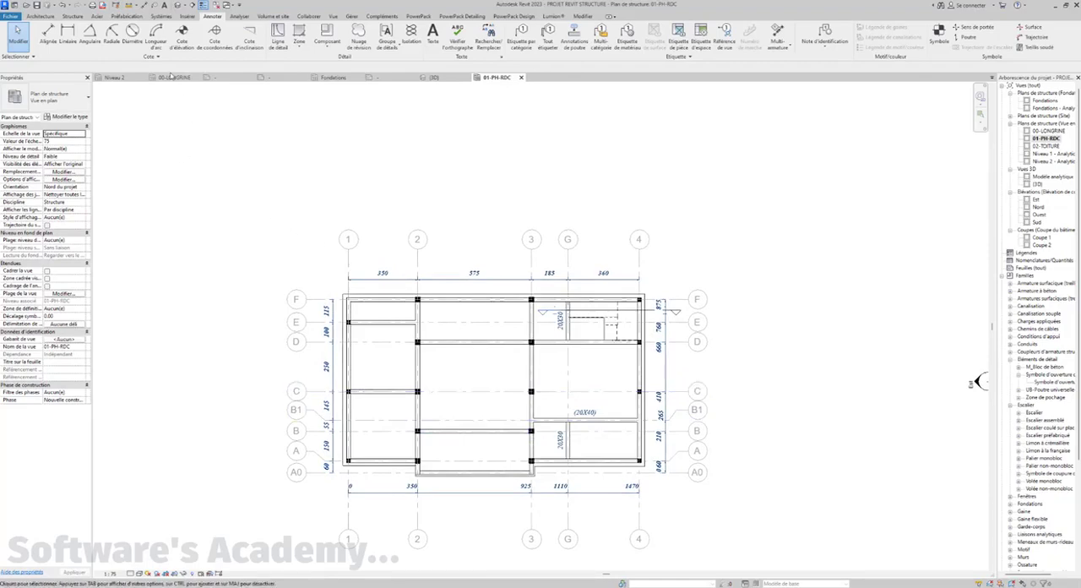
click(170, 78)
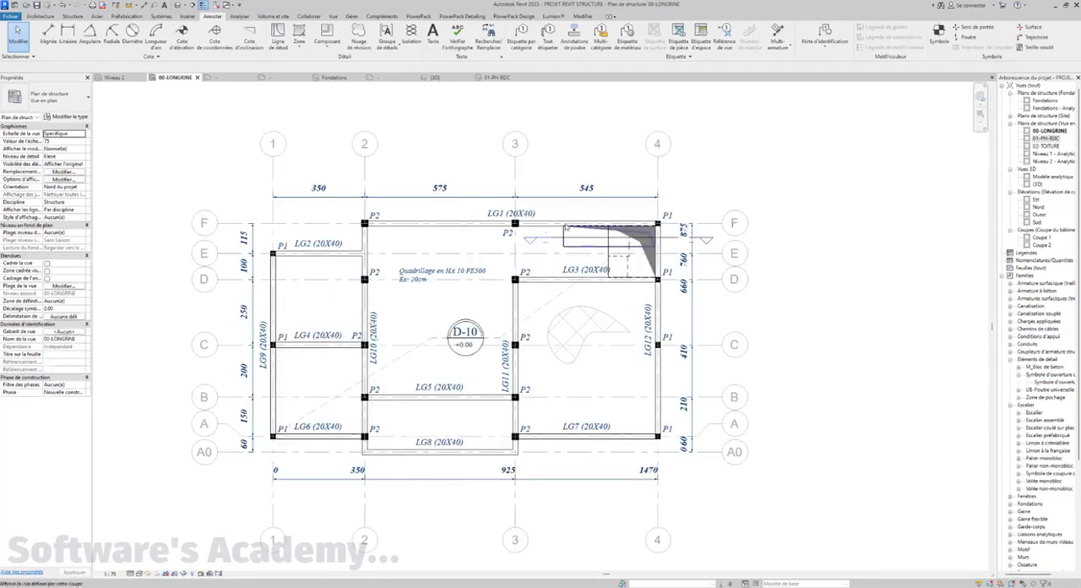
click(567, 241)
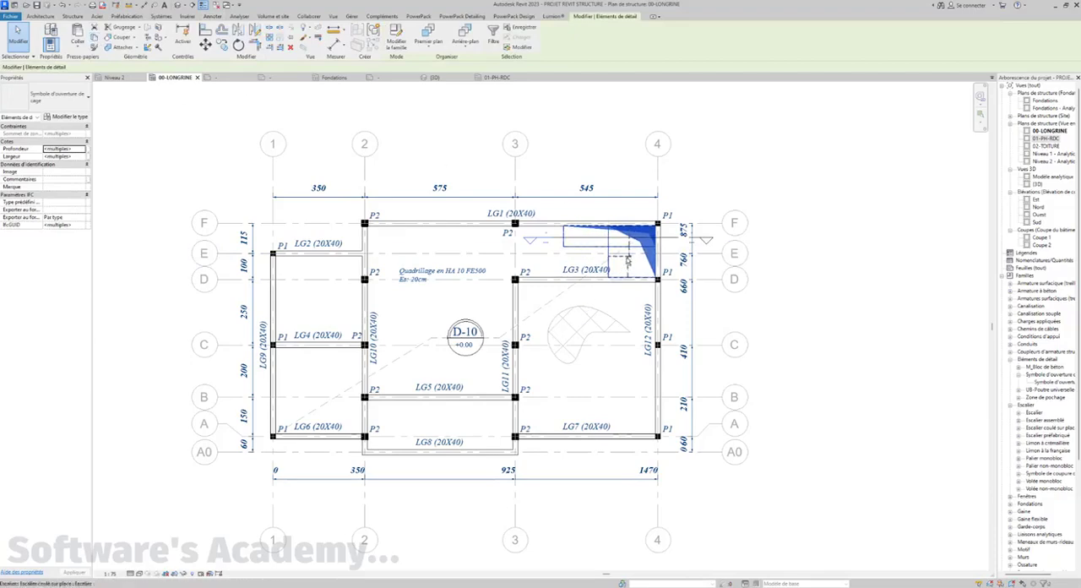
ctrl+click(484, 330)
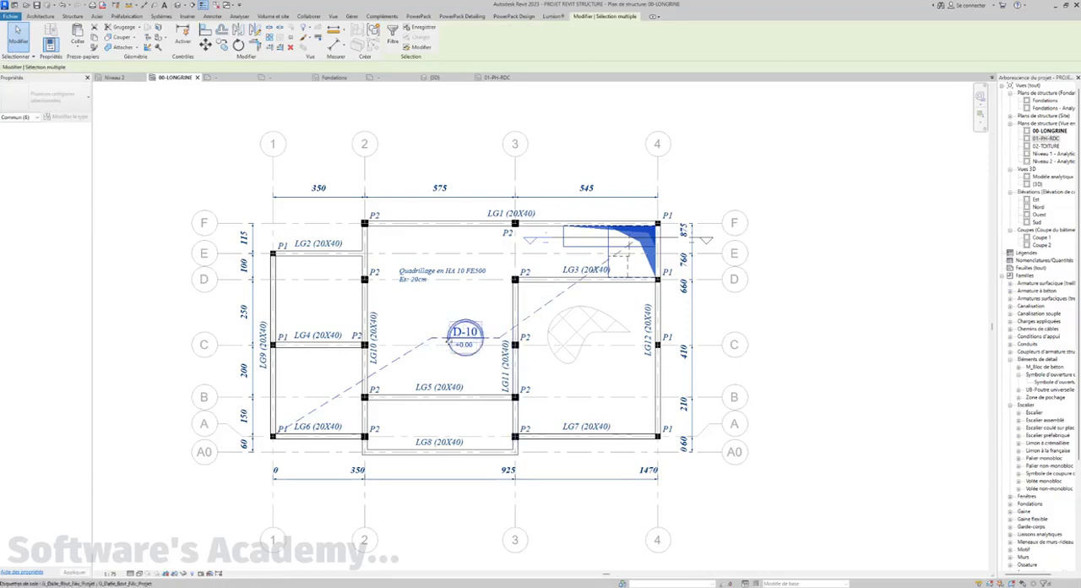
ctrl+click(469, 338)
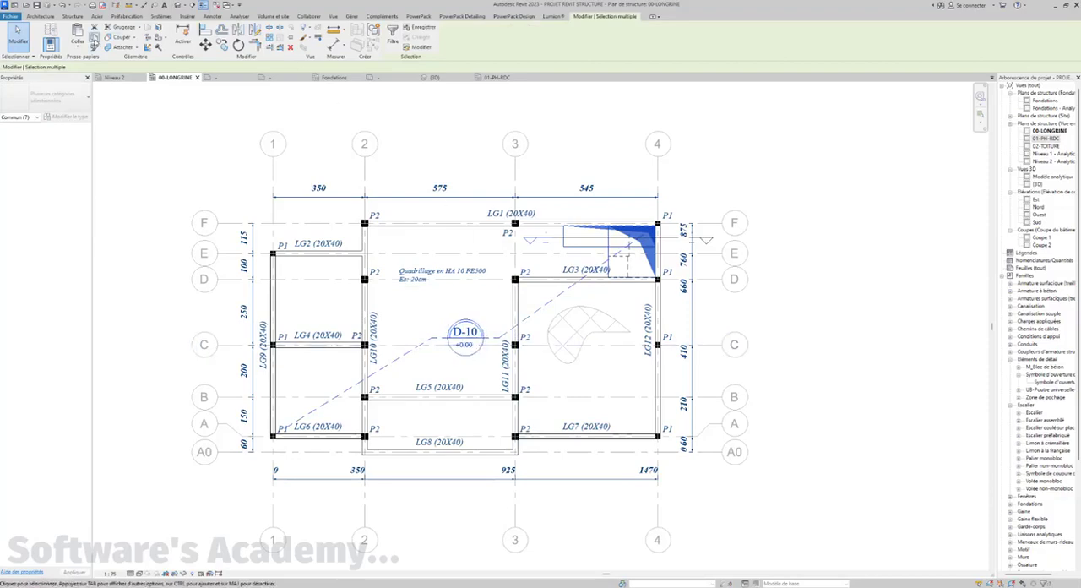
Paste the copied opening symbols, slab tag and dashed lines into the 01-PH-RDC plan, aligned to the current view
click(497, 78)
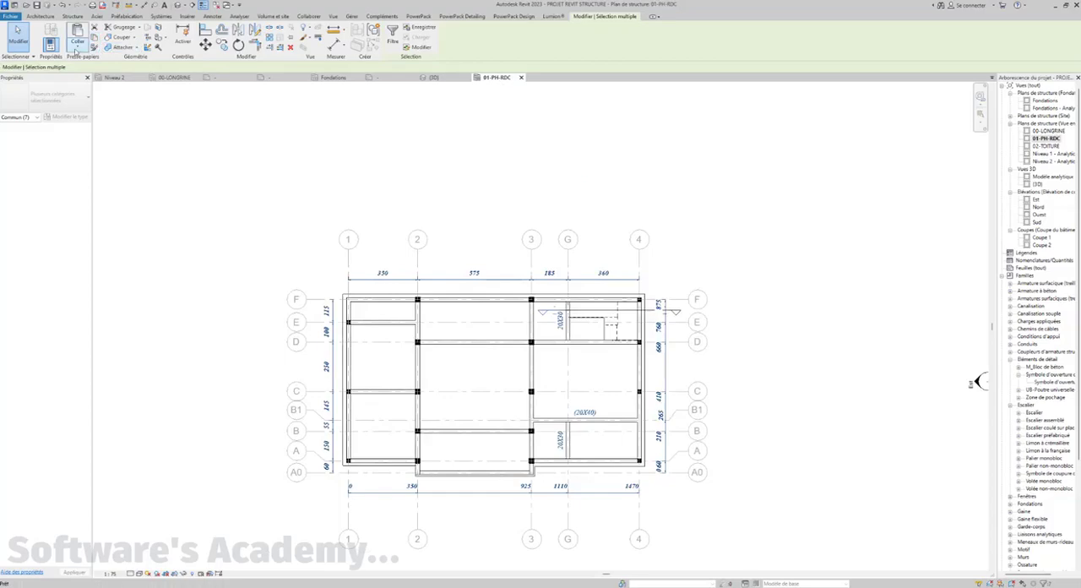
click(77, 50)
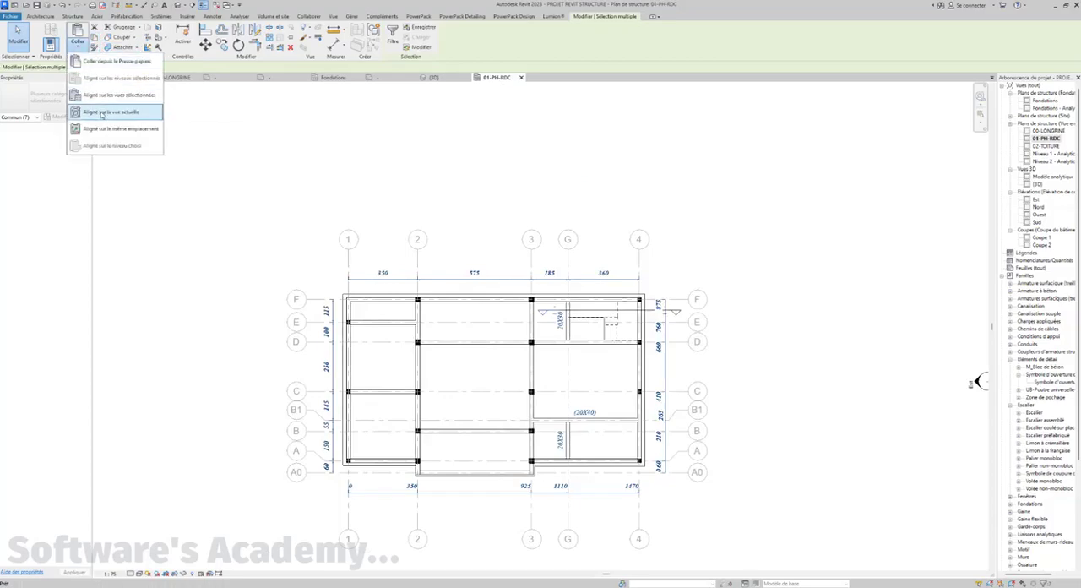
click(106, 112)
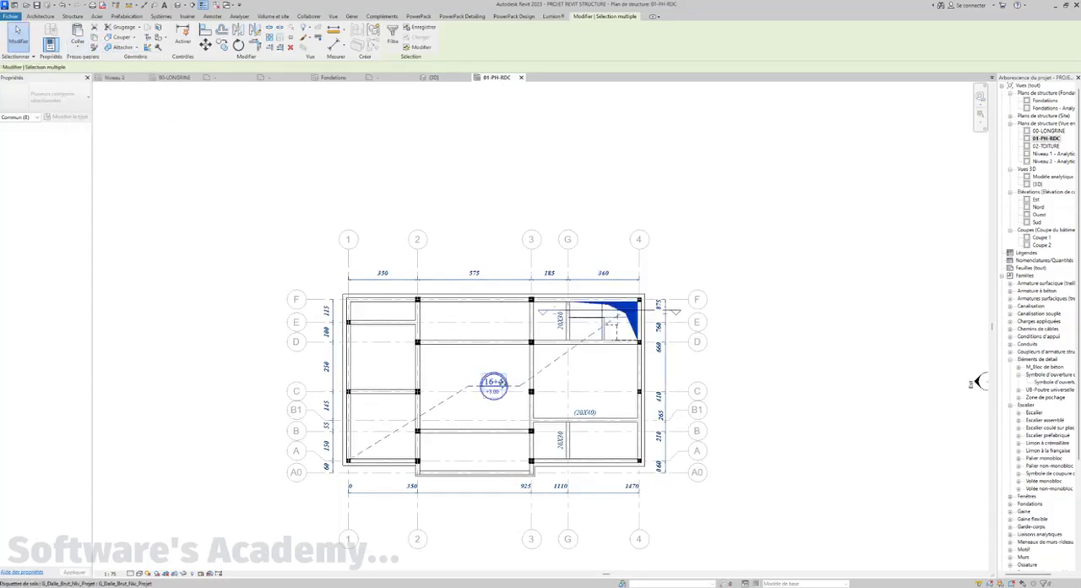
scroll(494, 383, up, 4)
scroll(495, 376, down, 4)
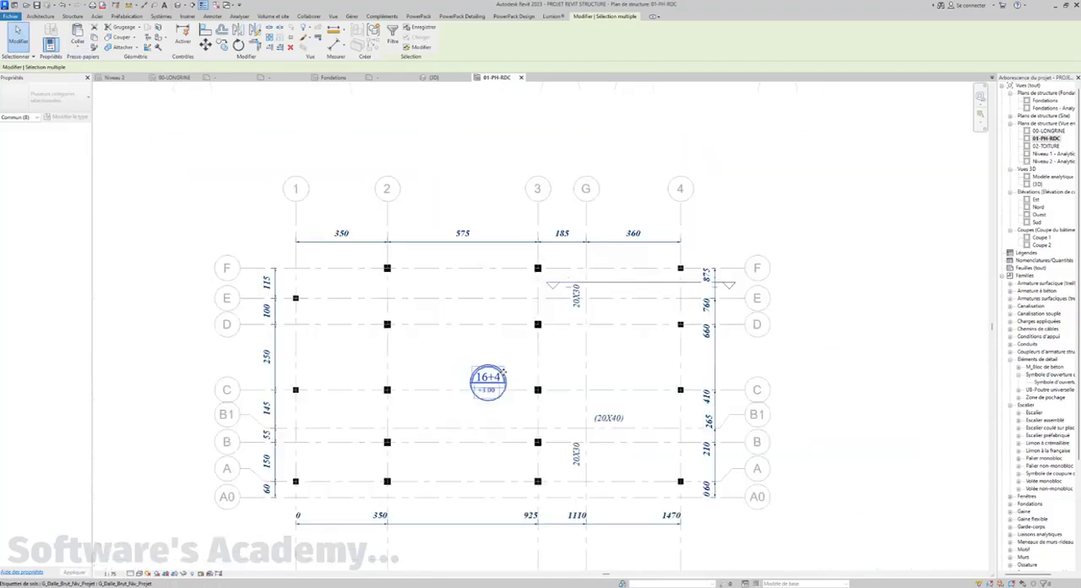
key(Escape)
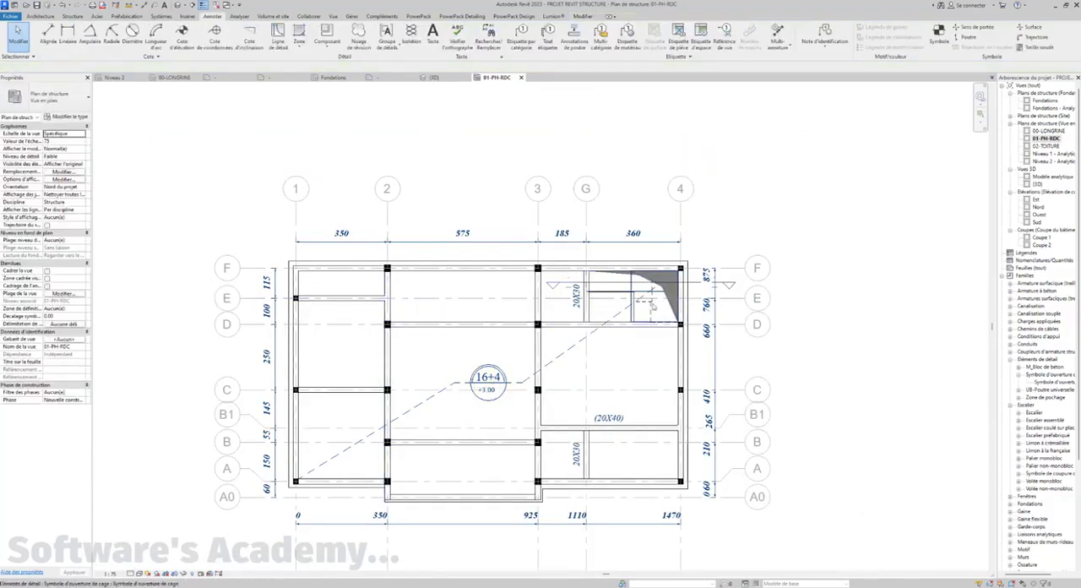
Shorten the dashed slab diagonal so its upper end meets the inner corner of the stair opening
click(674, 292)
scroll(674, 291, up, 2)
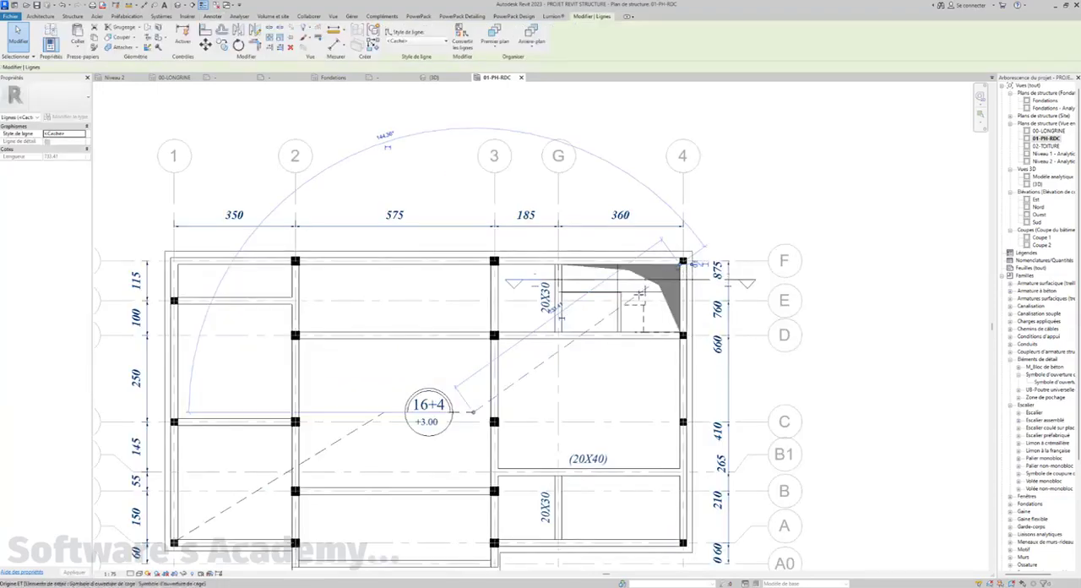
drag(683, 266, 618, 293)
click(972, 278)
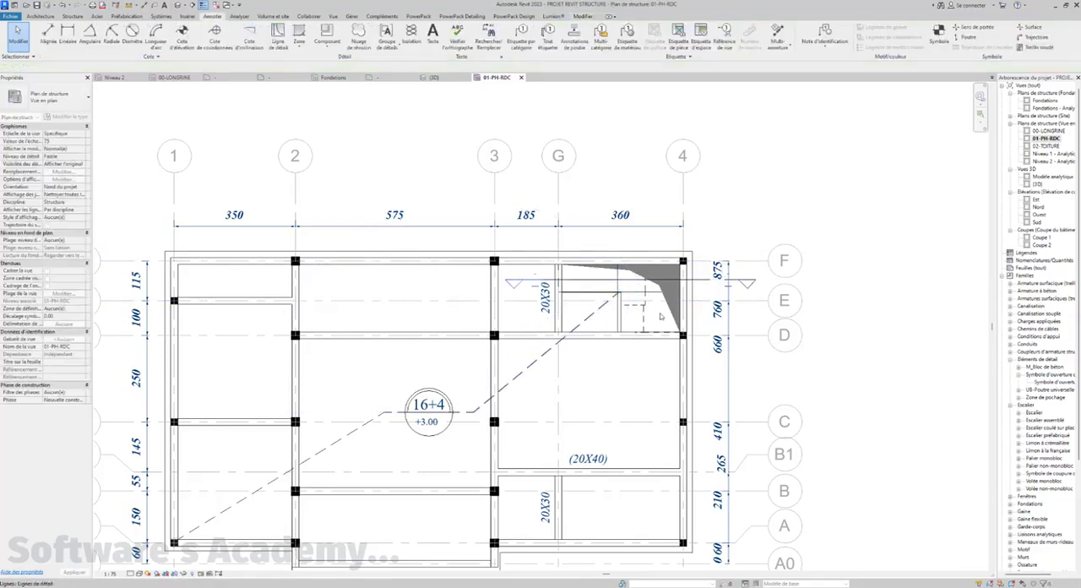
Select all instances of the column tag visible in the 00-LONGRINE plan and copy them
scroll(597, 312, down, 2)
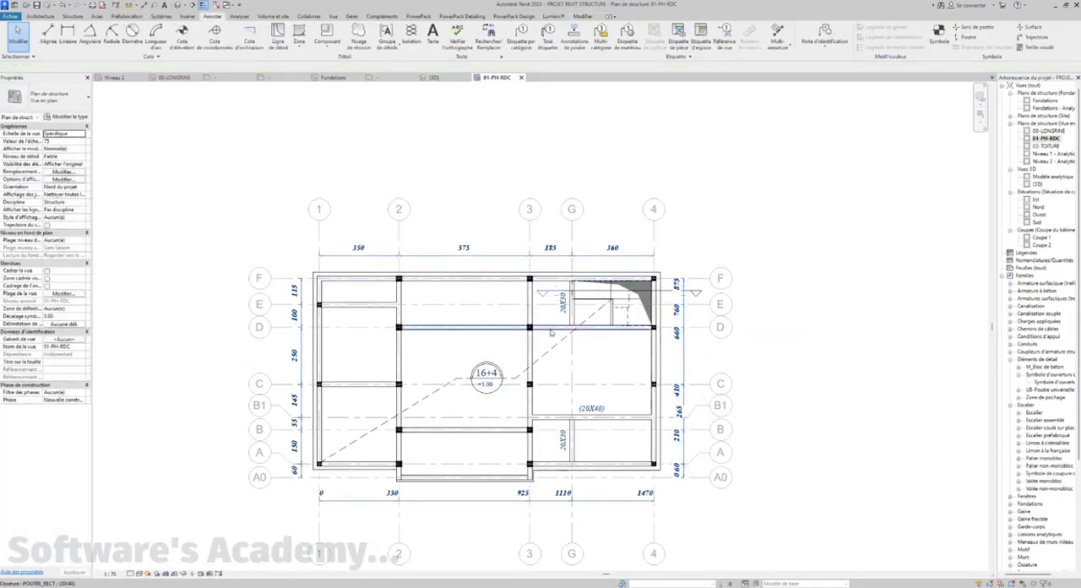
mouse_move(551, 333)
middle_down()
mouse_move(552, 344)
mouse_move(532, 336)
mouse_move(542, 328)
middle_up()
click(175, 78)
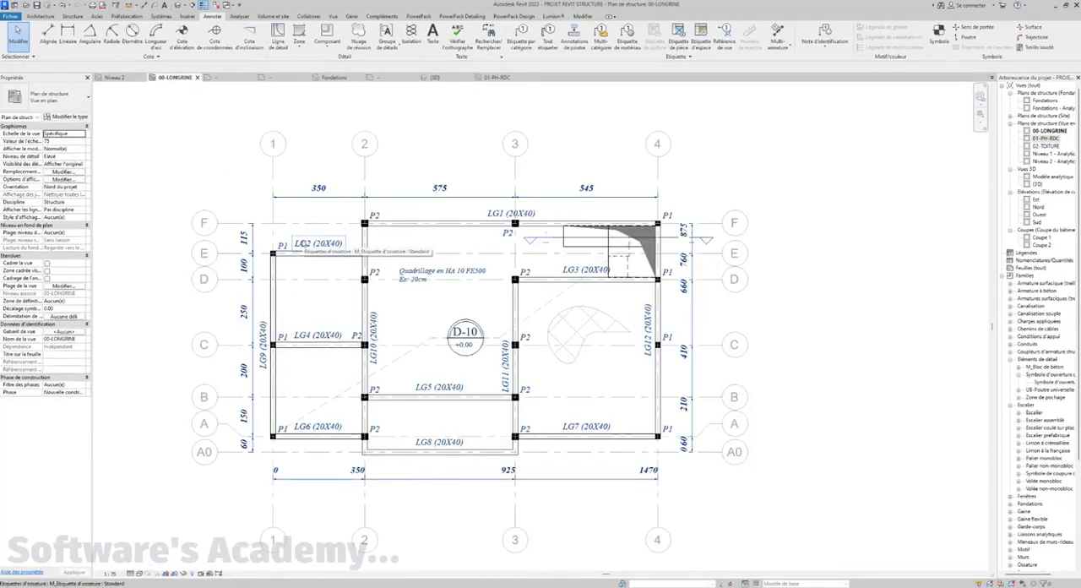
click(302, 244)
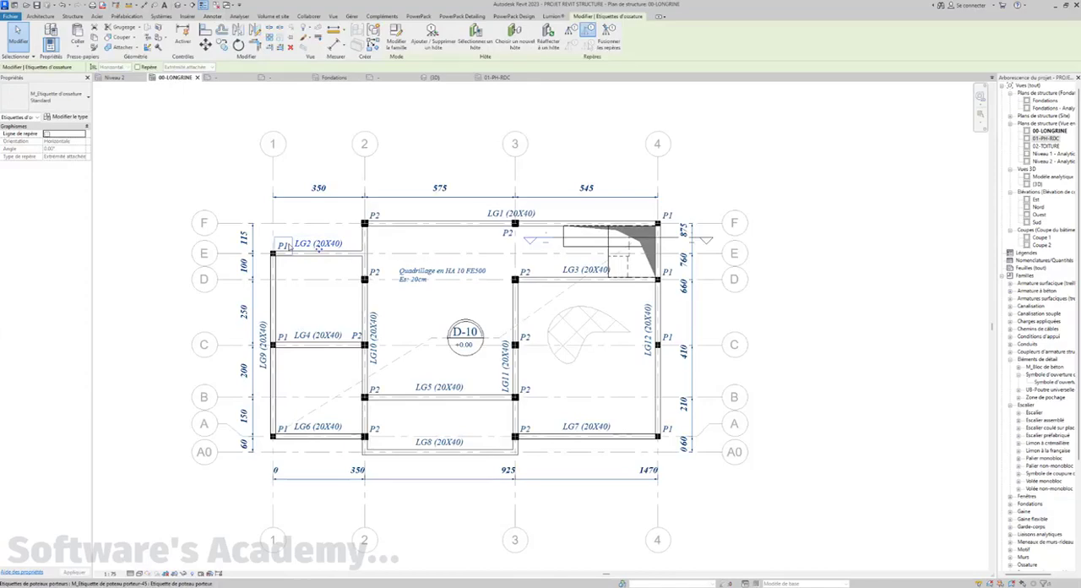
click(285, 245)
right_click(293, 245)
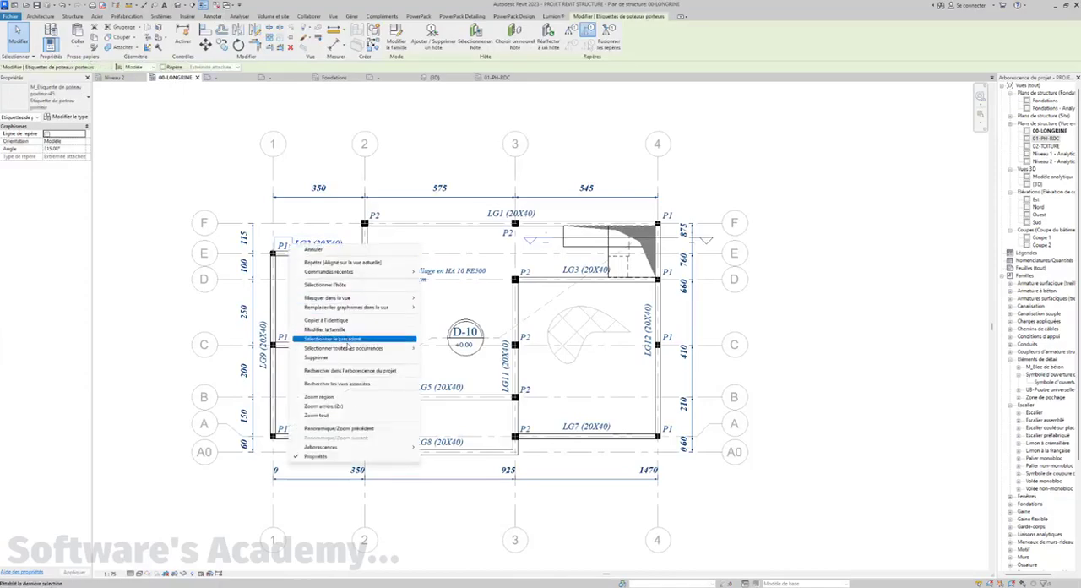
mouse_move(349, 349)
click(471, 350)
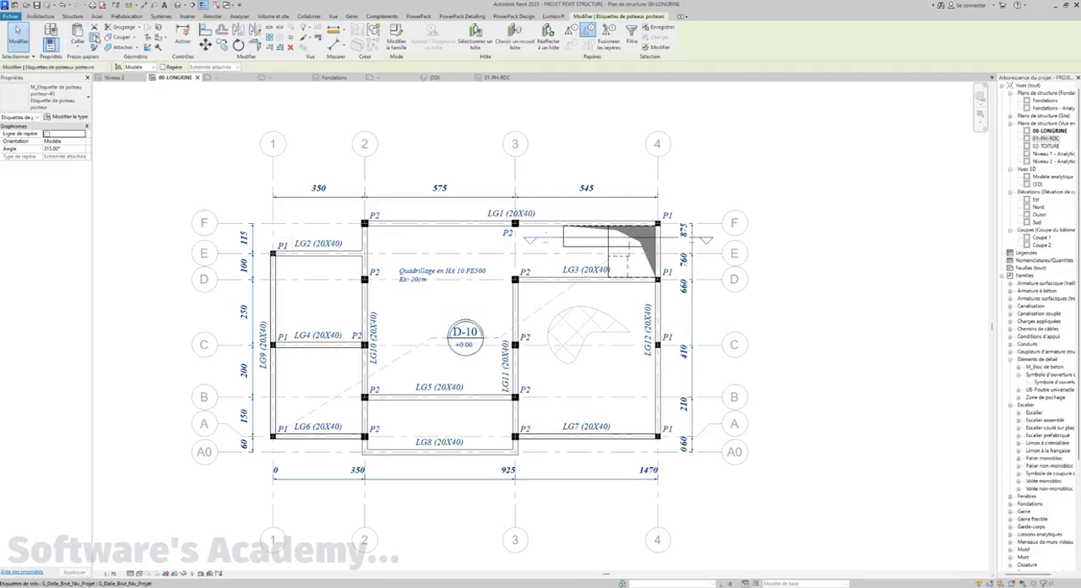
Paste the copied column tags into the 01-PH-RDC plan, aligned to the current view
click(498, 77)
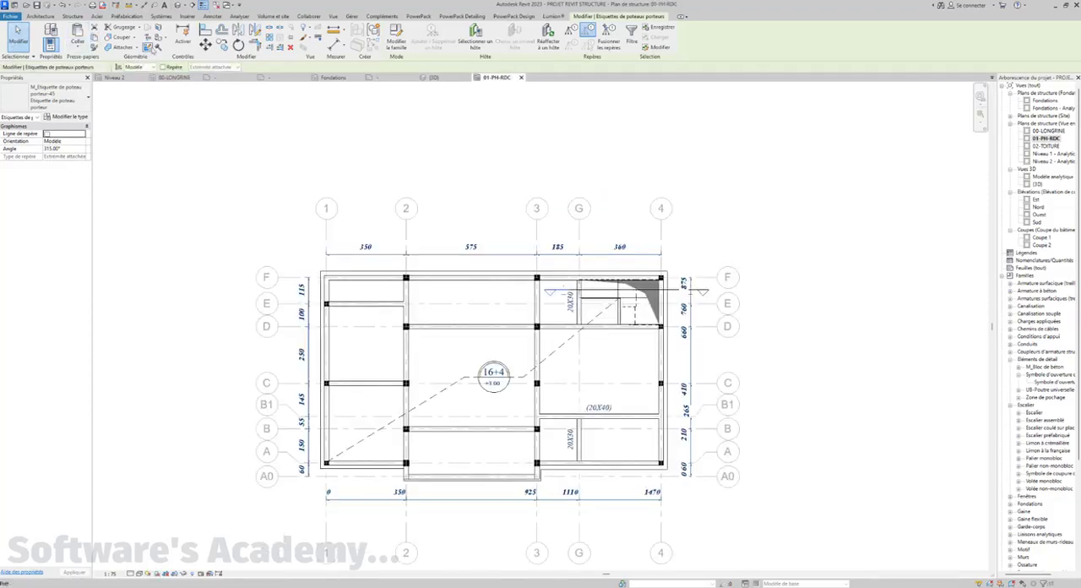
click(77, 47)
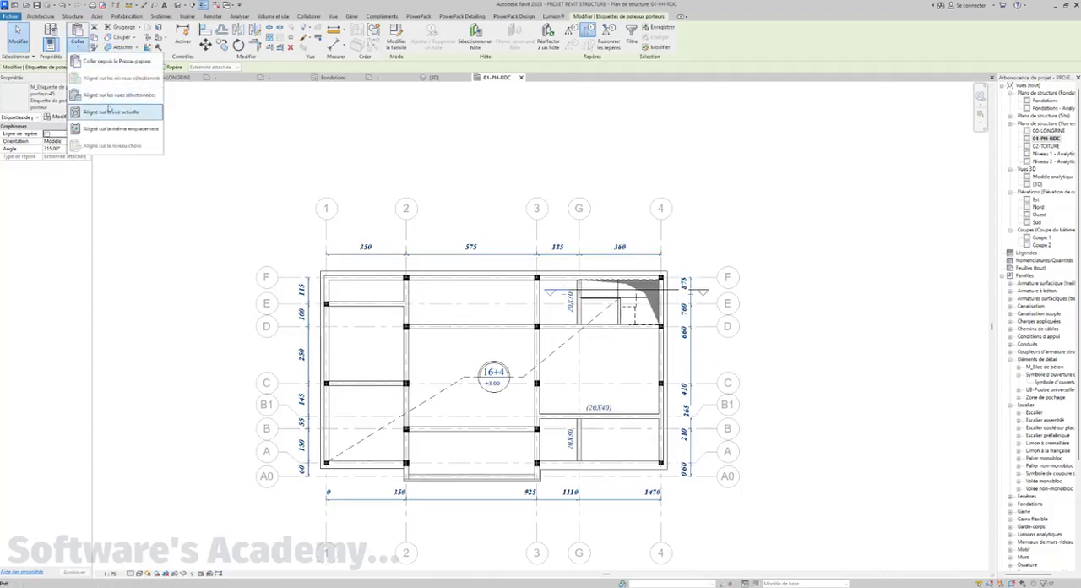
click(130, 116)
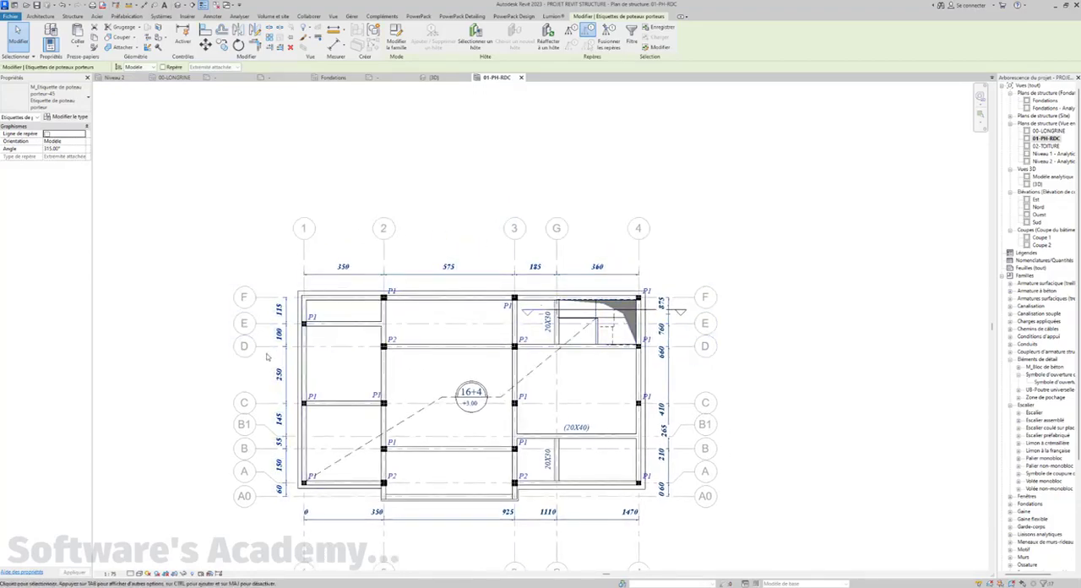
middle_drag(193, 360, 196, 355)
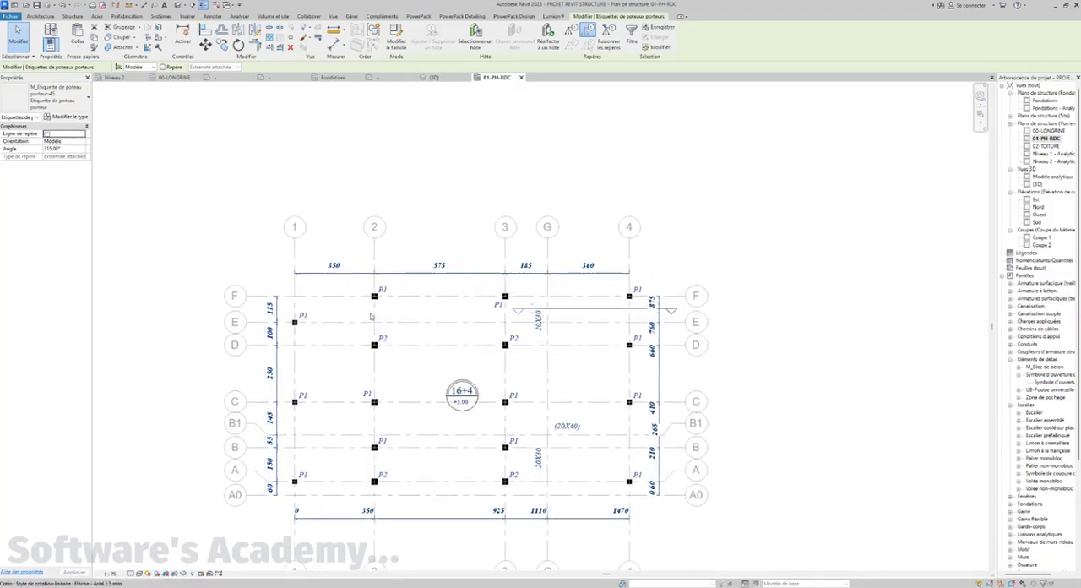
scroll(410, 332, up, 2)
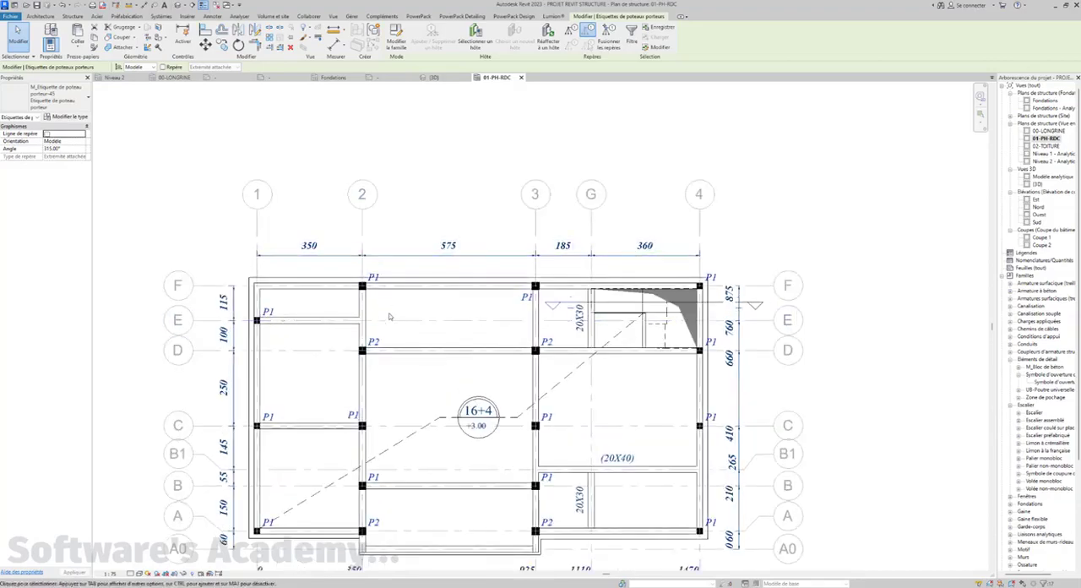
middle_drag(401, 312, 406, 304)
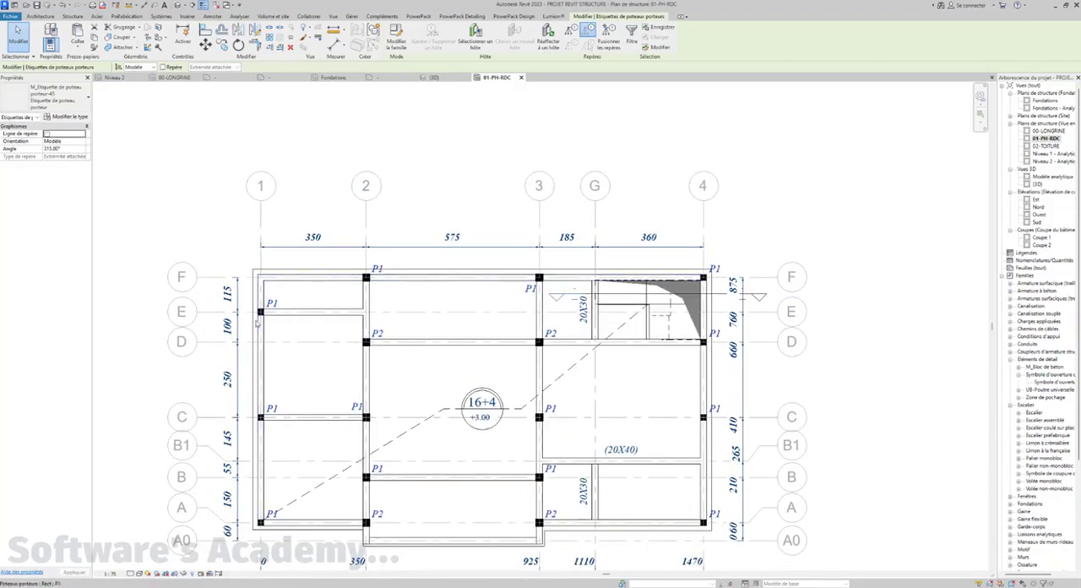
middle_drag(305, 338, 298, 318)
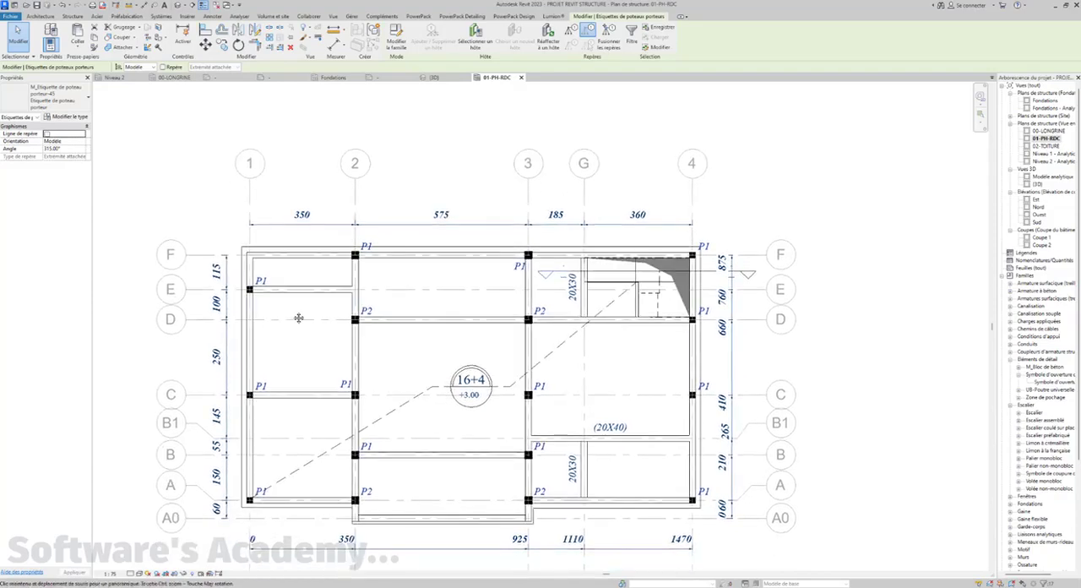
Add beam annotations to all beams in the current plan view, with a tag at the middle of the level beams
click(212, 16)
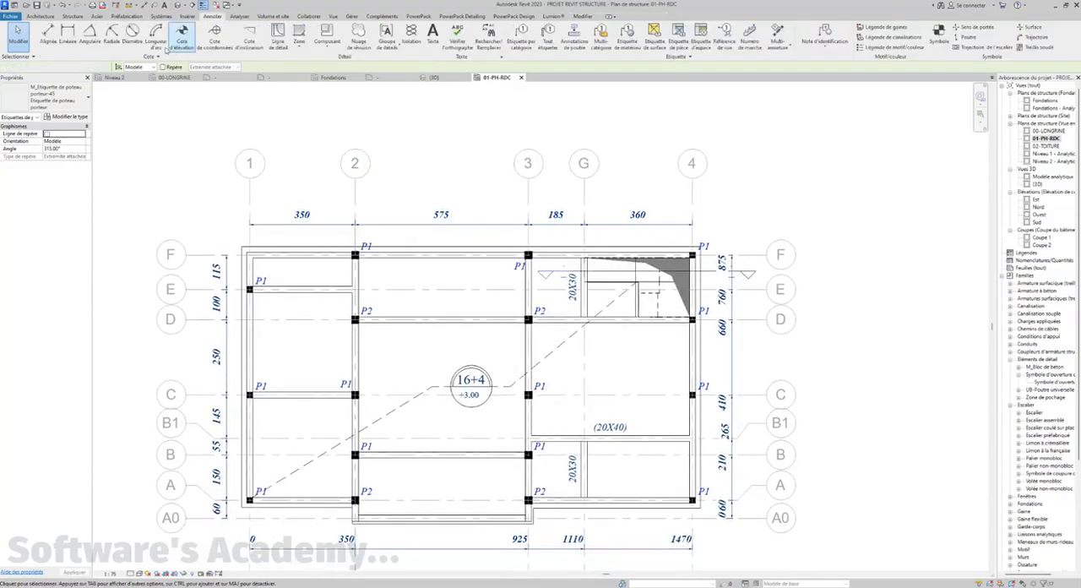
click(156, 114)
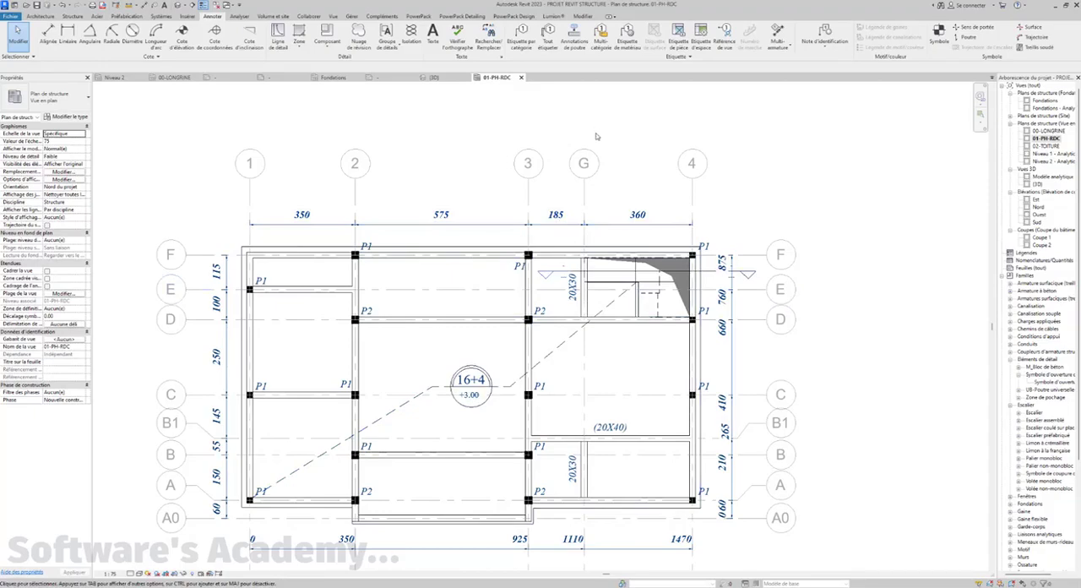
click(575, 43)
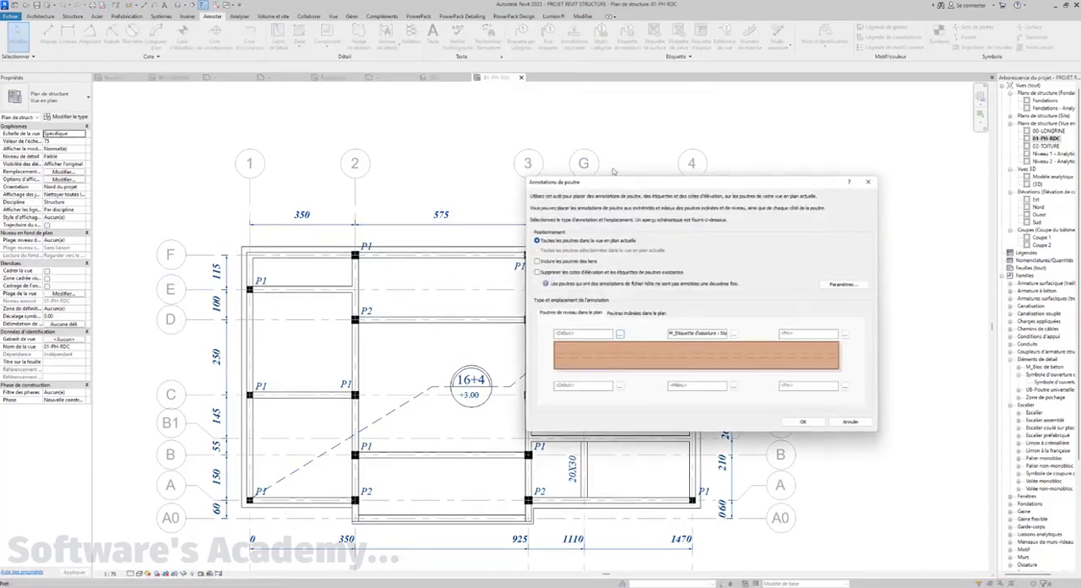
mouse_move(604, 183)
mouse_down()
mouse_move(623, 104)
mouse_move(593, 84)
mouse_up()
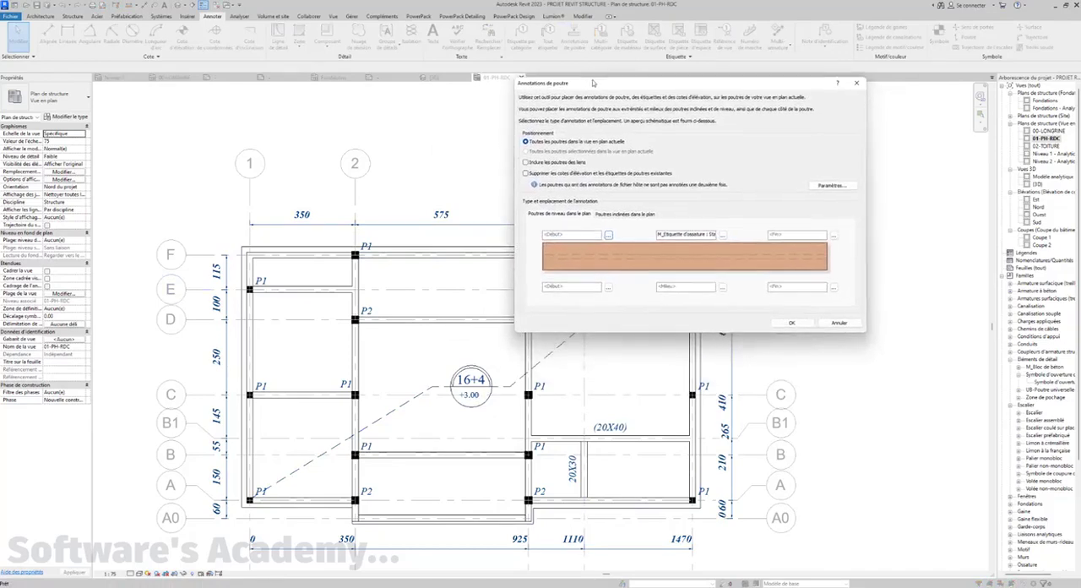
click(786, 325)
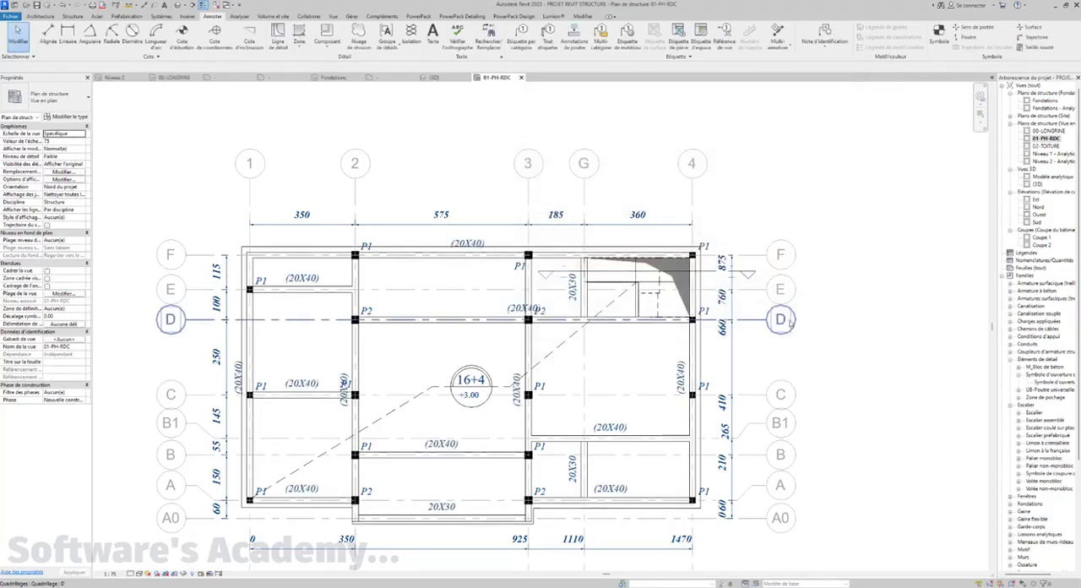
Move the vertical (20X40) beam tag at grids 2 and C to the other side of its beam, clear of the P1 tag
scroll(361, 395, up, 2)
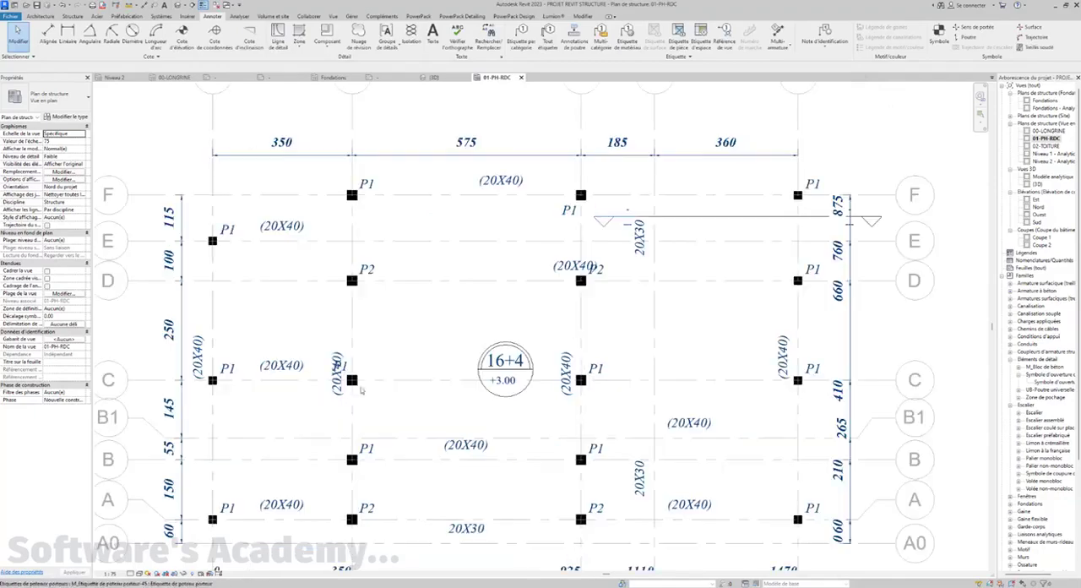
scroll(360, 389, up, 1)
click(339, 393)
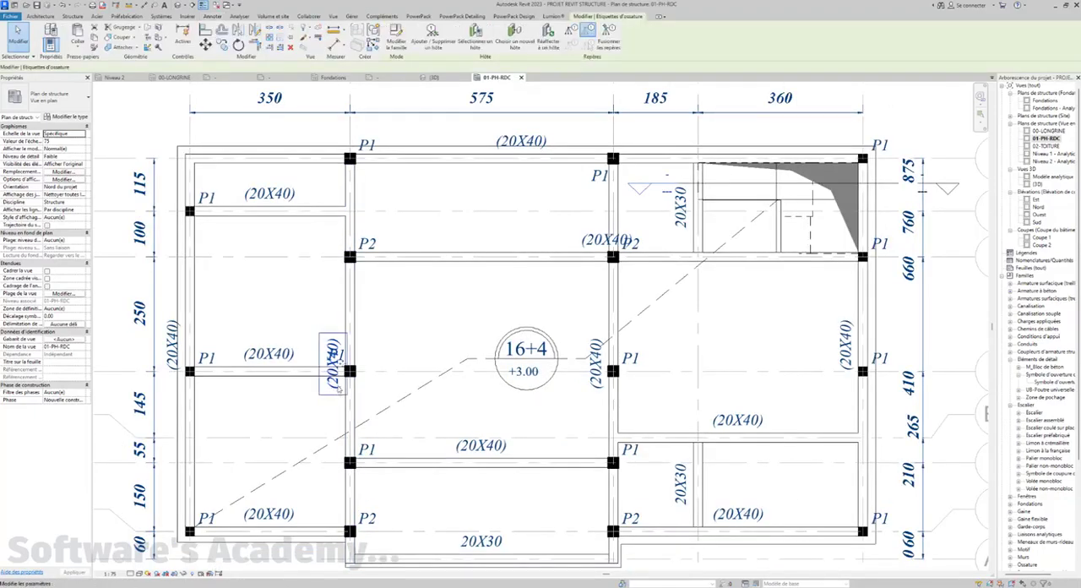
drag(367, 370, 373, 368)
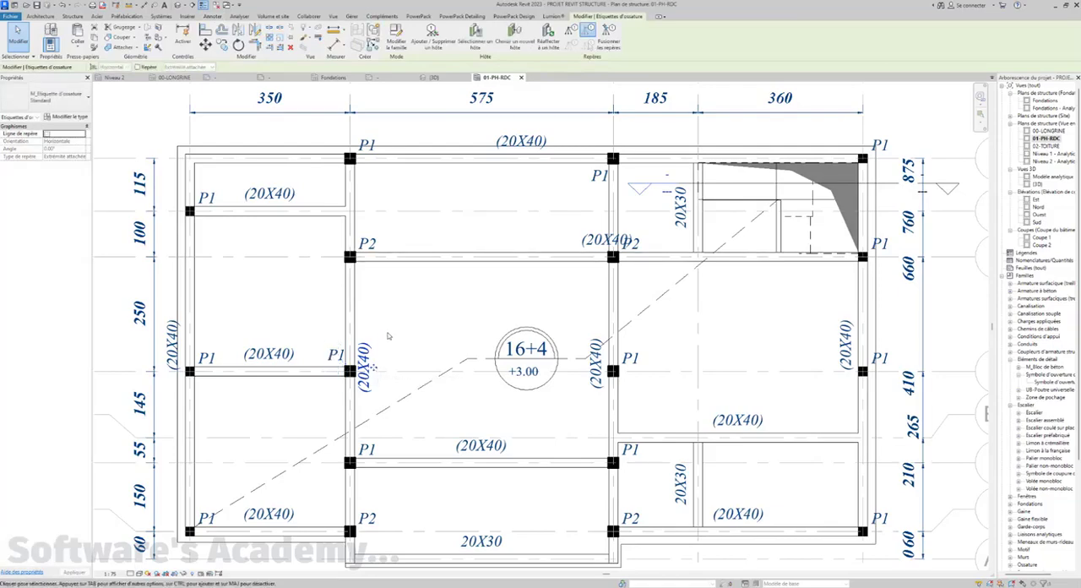
scroll(388, 336, down, 3)
click(392, 337)
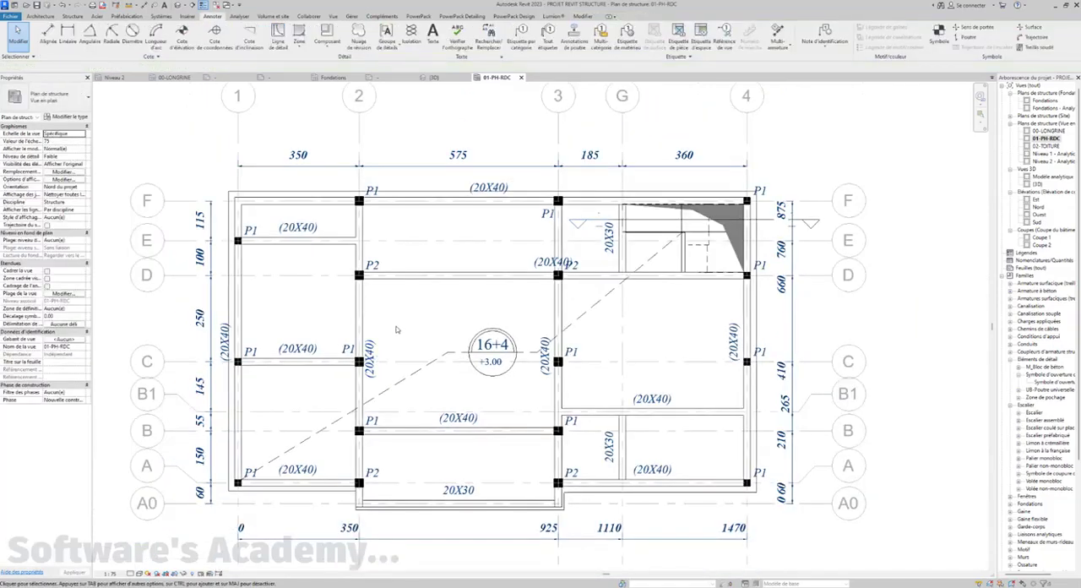
Shift the (20X40) tag of the beam on grid D toward grid 2, clear of the P2 column tag
middle_drag(400, 332, 449, 336)
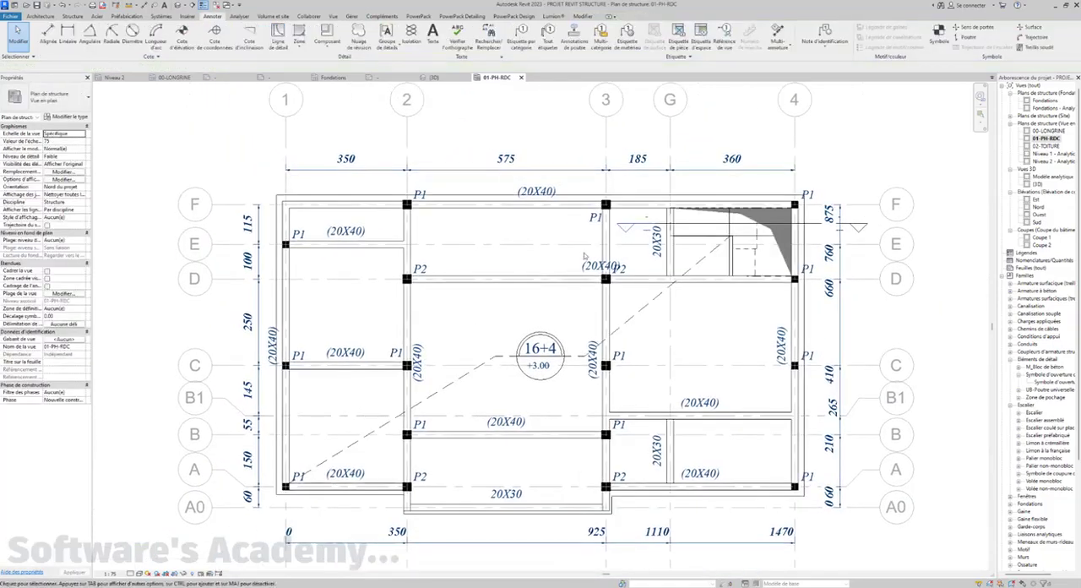
click(597, 277)
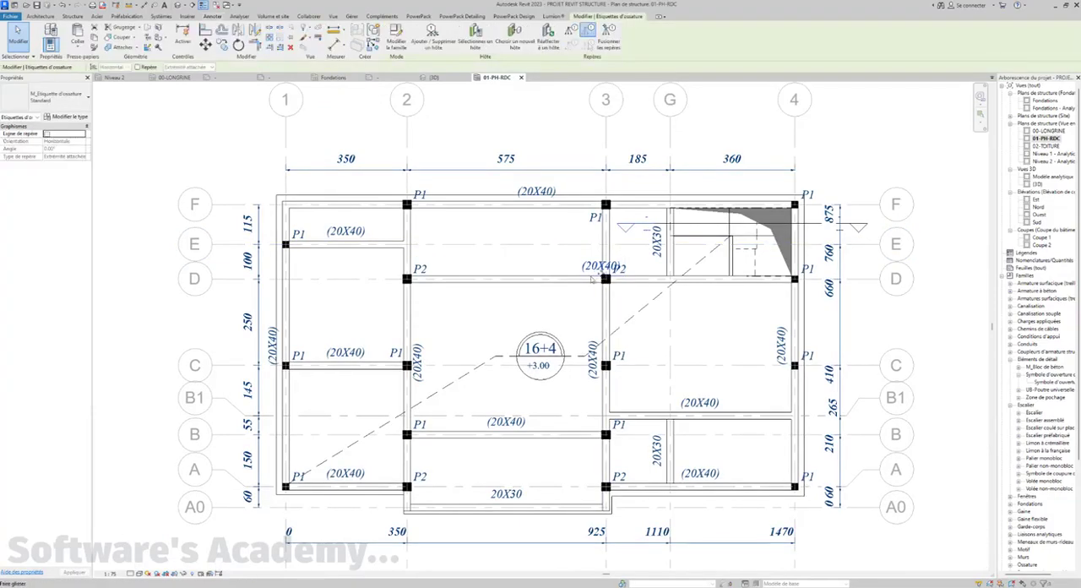
drag(584, 281, 567, 282)
click(571, 307)
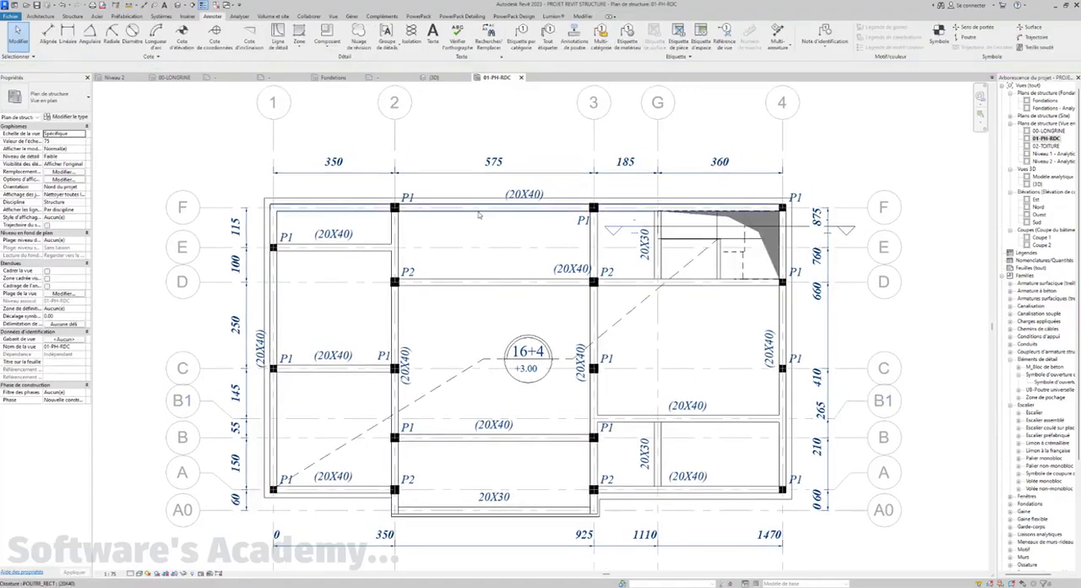
Set the mark of the beam on grid F to L1 and the beam on grid E to L2
click(478, 214)
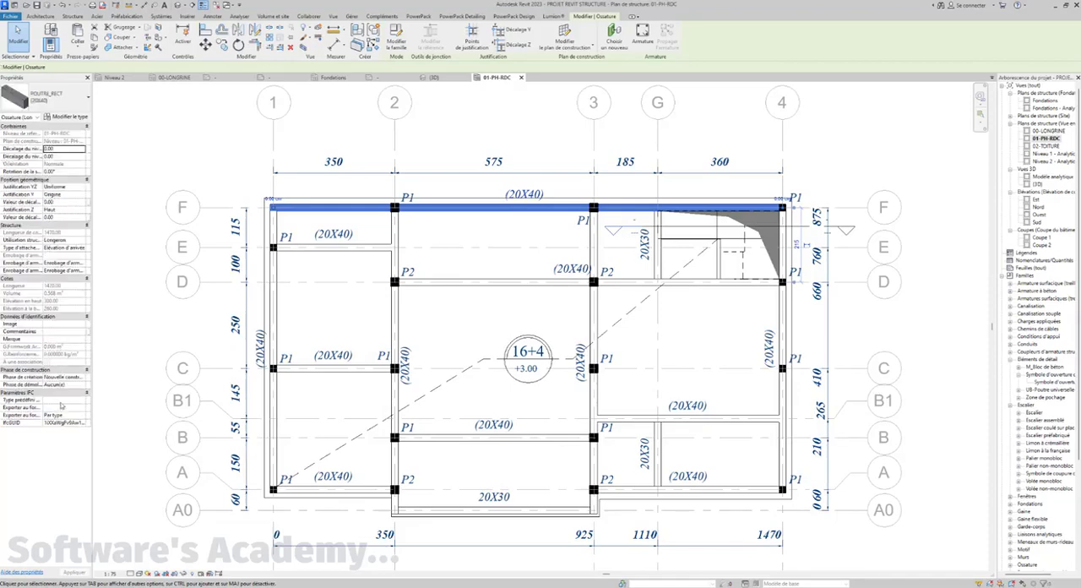
click(61, 342)
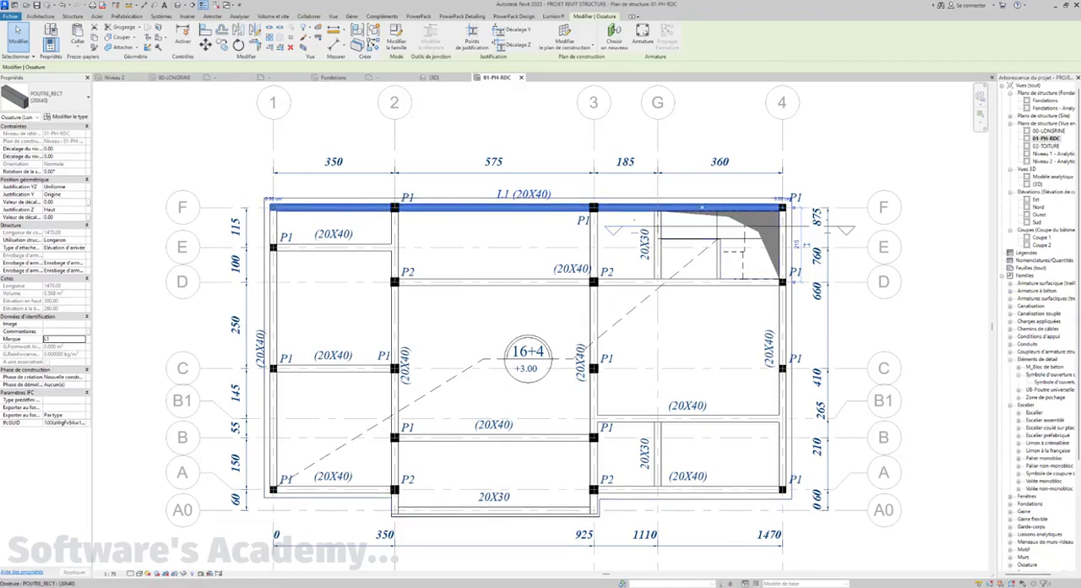
click(336, 248)
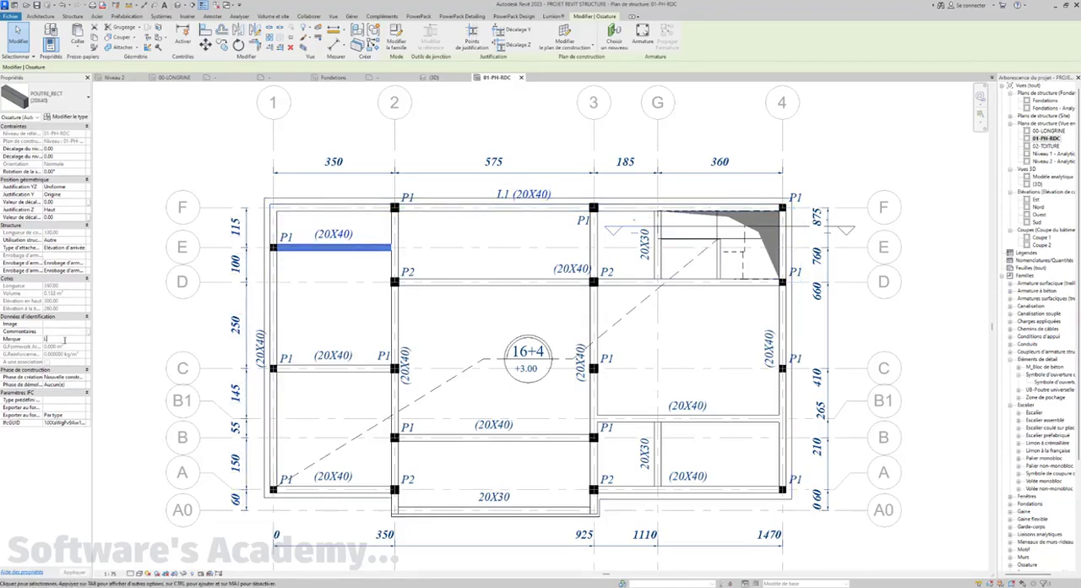
key(Return)
Set the mark of the beam on grid D to L3 and the beam on grid C to L4
click(423, 276)
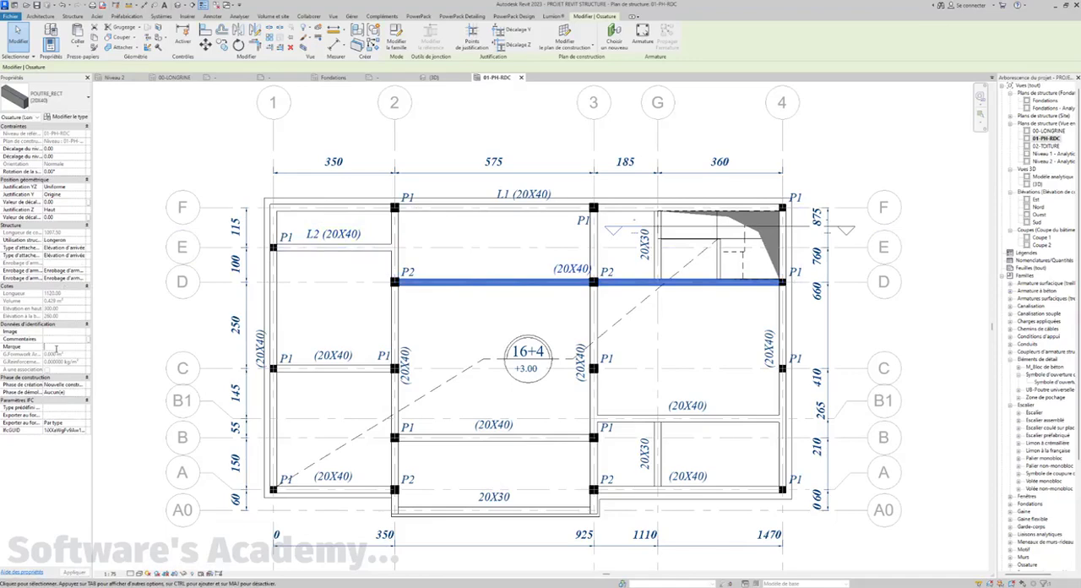
key(Return)
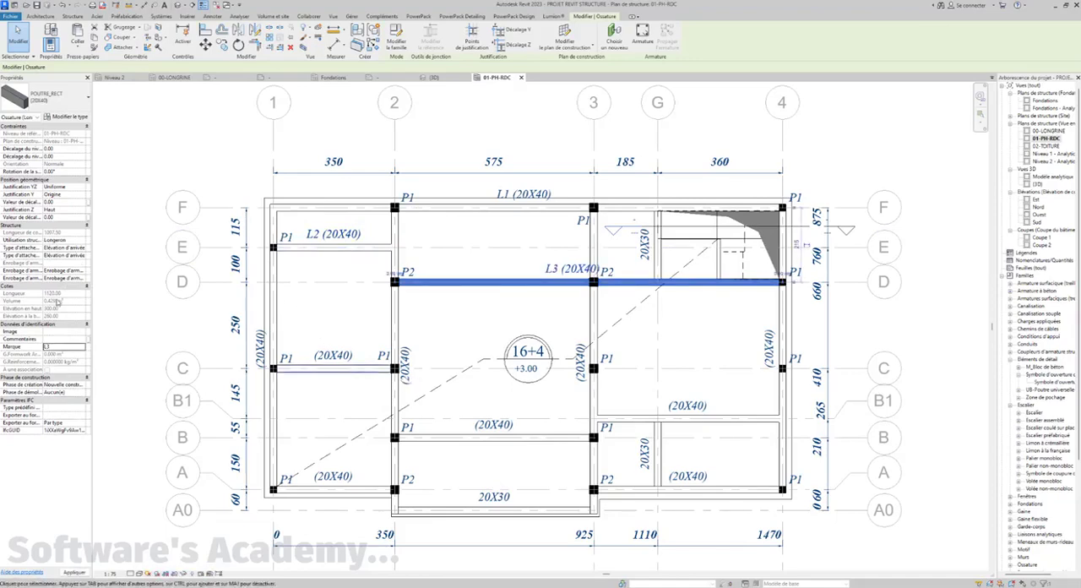
click(342, 370)
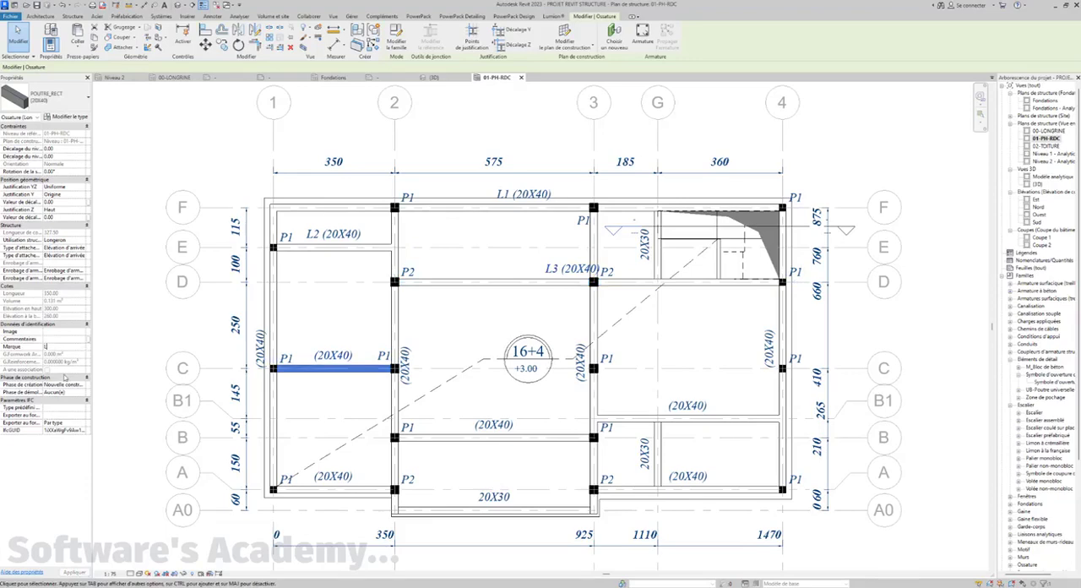
key(Return)
click(628, 422)
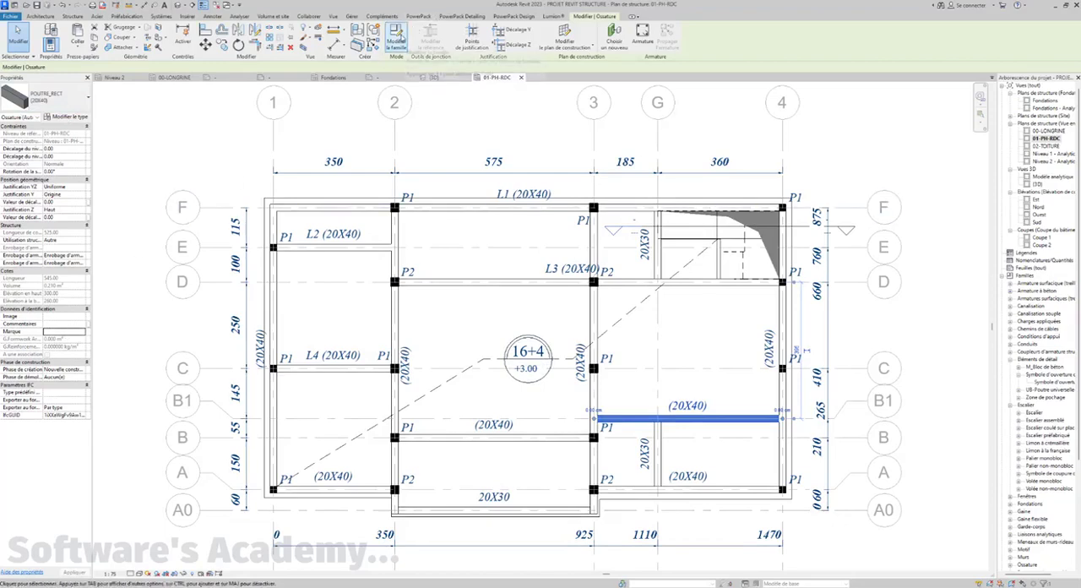
click(68, 332)
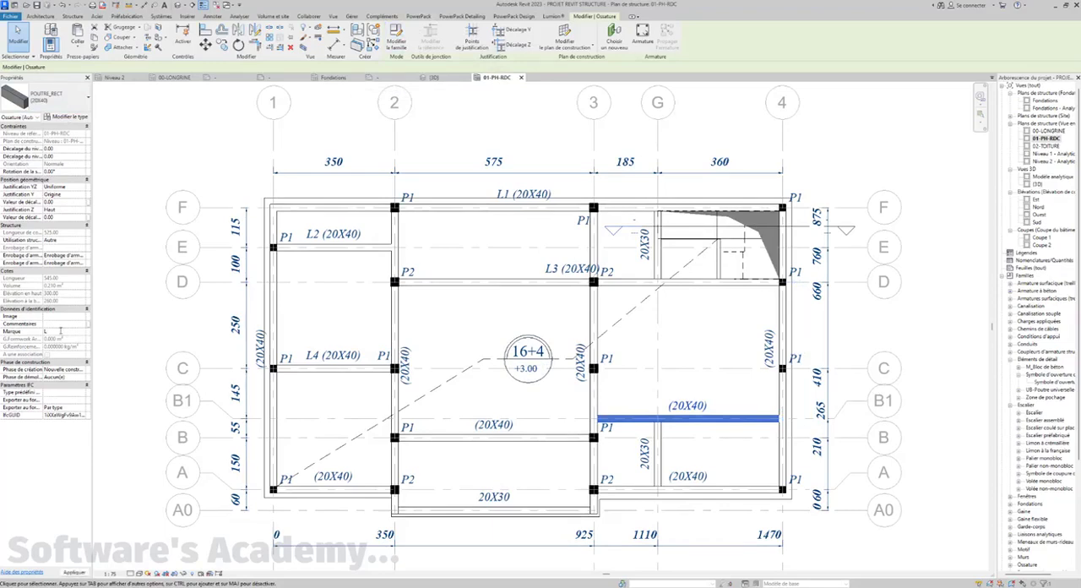
scroll(134, 316, down, 1)
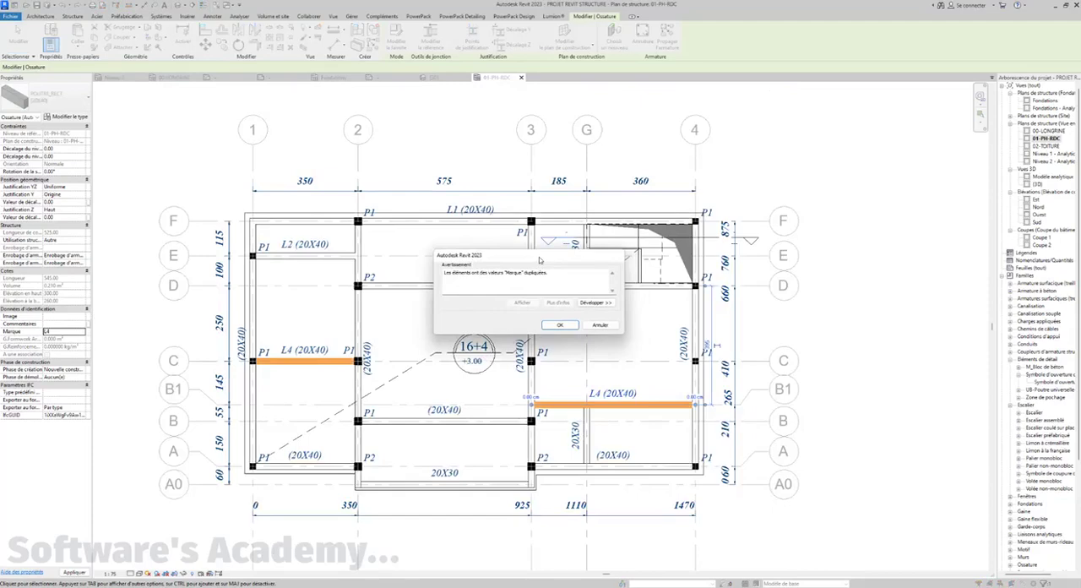
drag(540, 259, 702, 184)
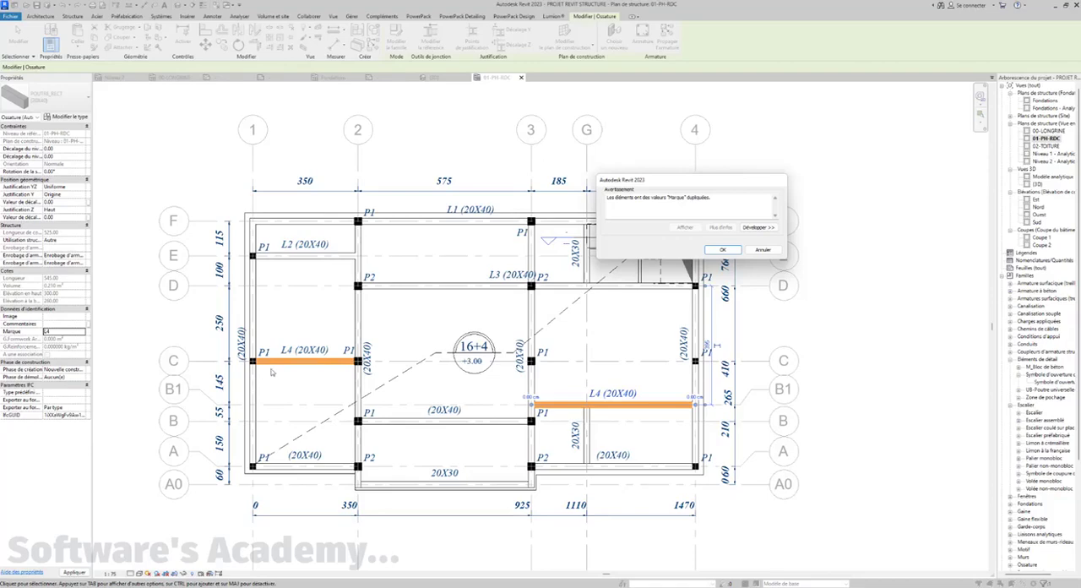
click(763, 249)
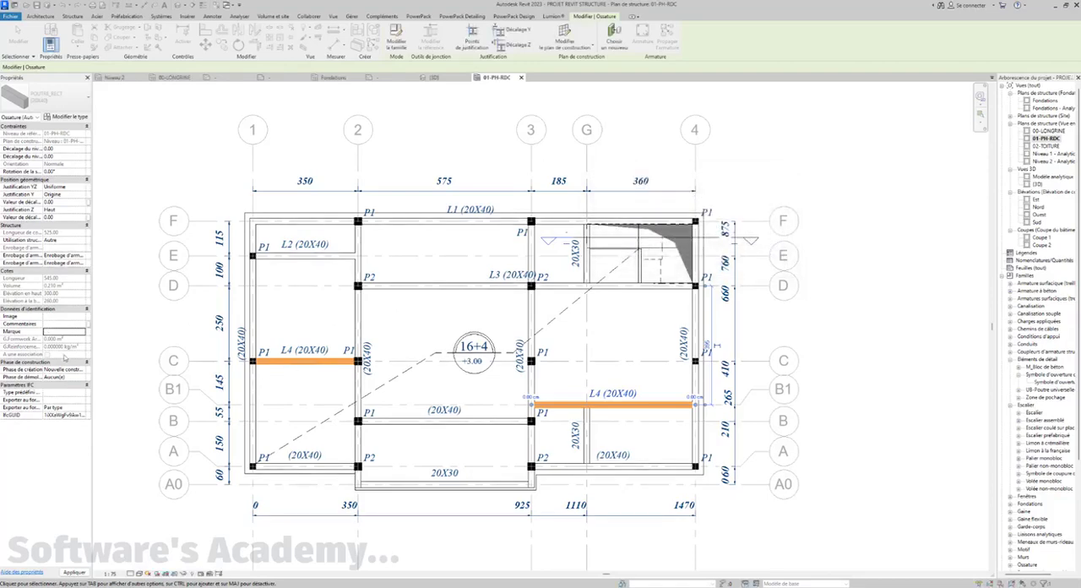
Set the mark of the beam on grid B1 to L5 and the beam on grid B to L6
click(71, 334)
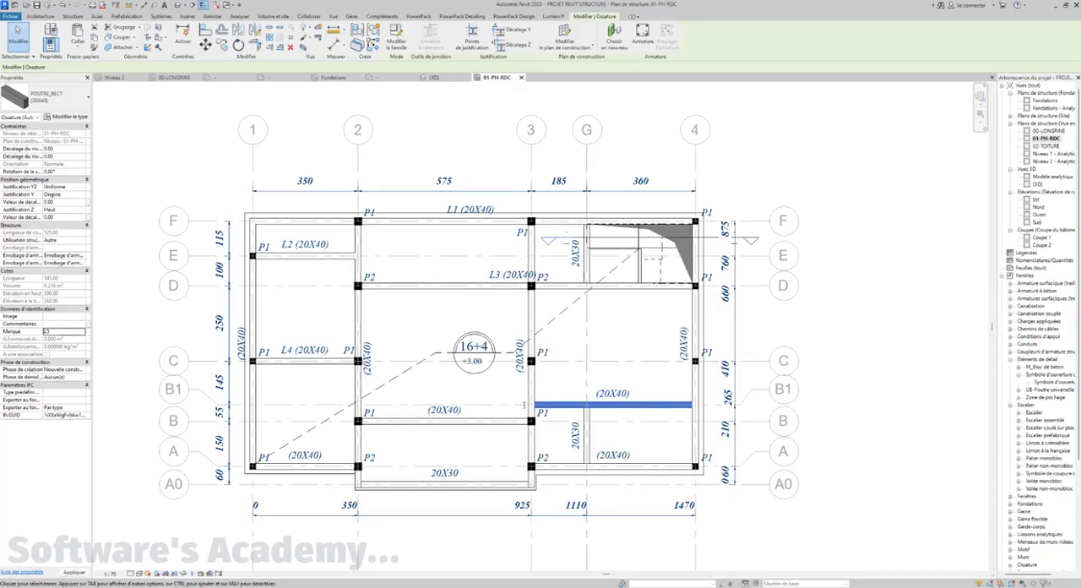
click(396, 416)
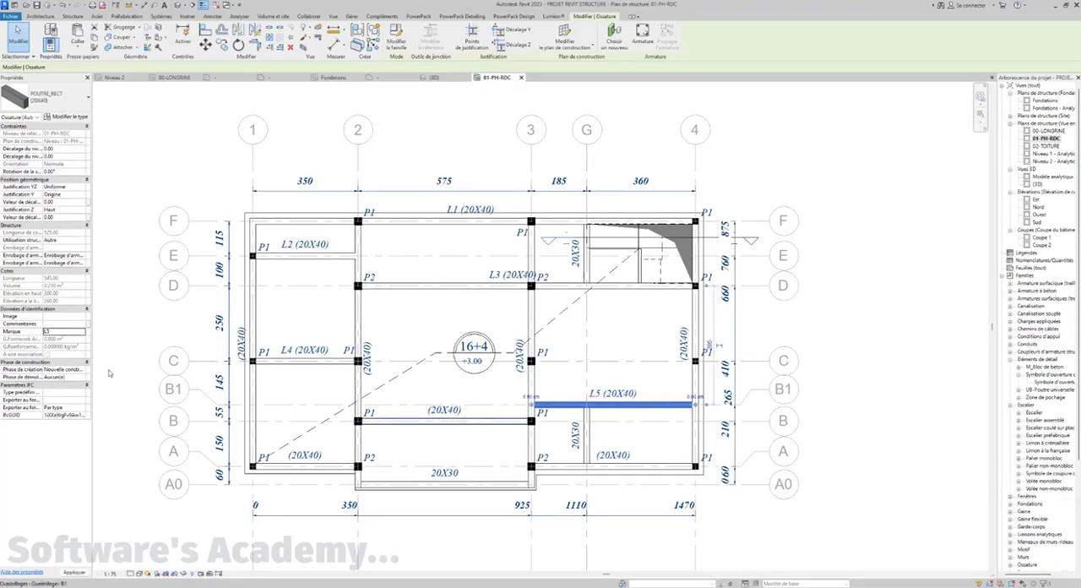
click(60, 348)
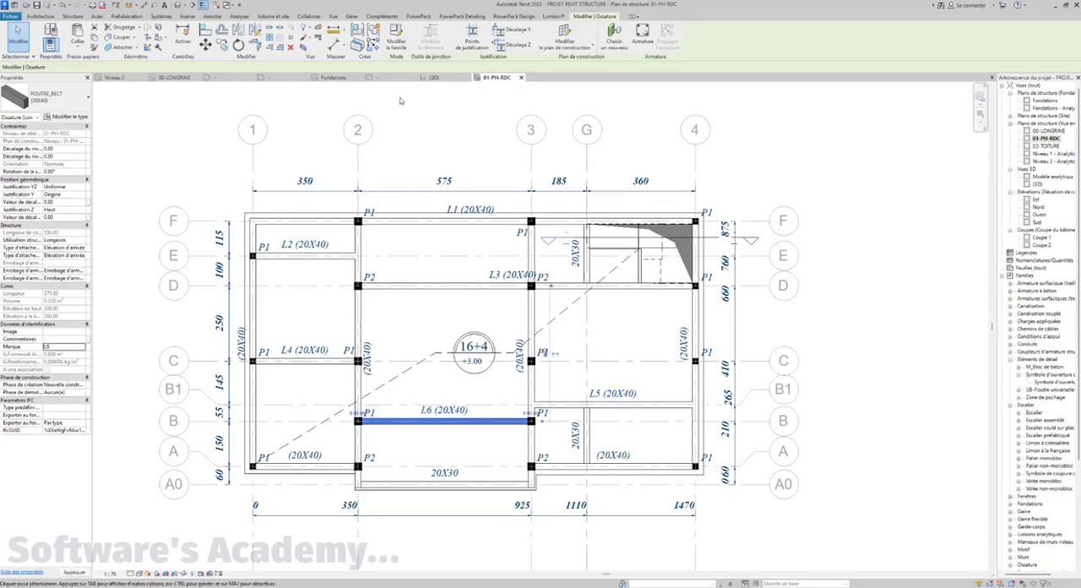
click(401, 101)
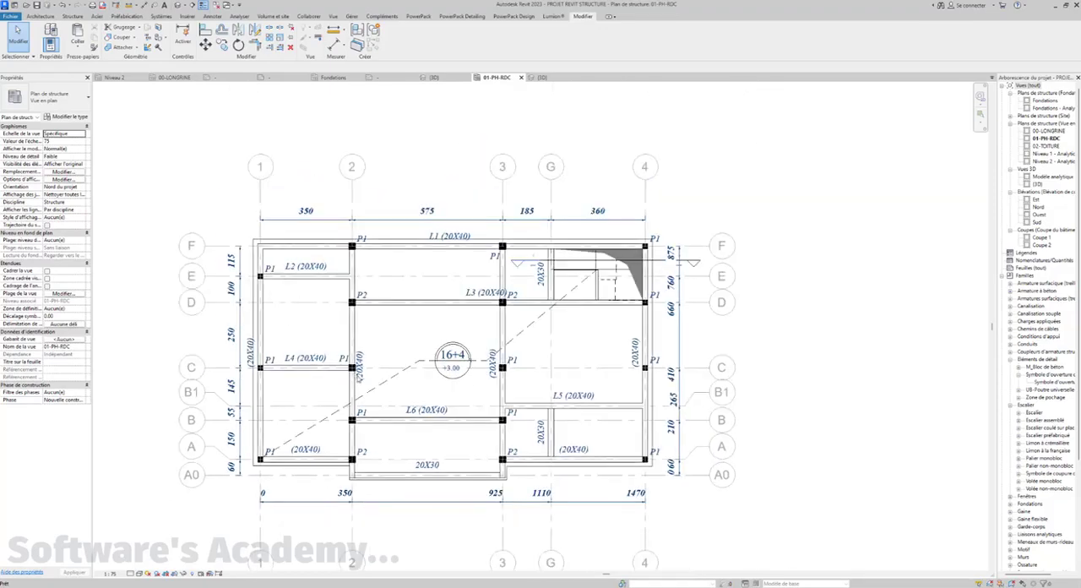
scroll(337, 414, up, 1)
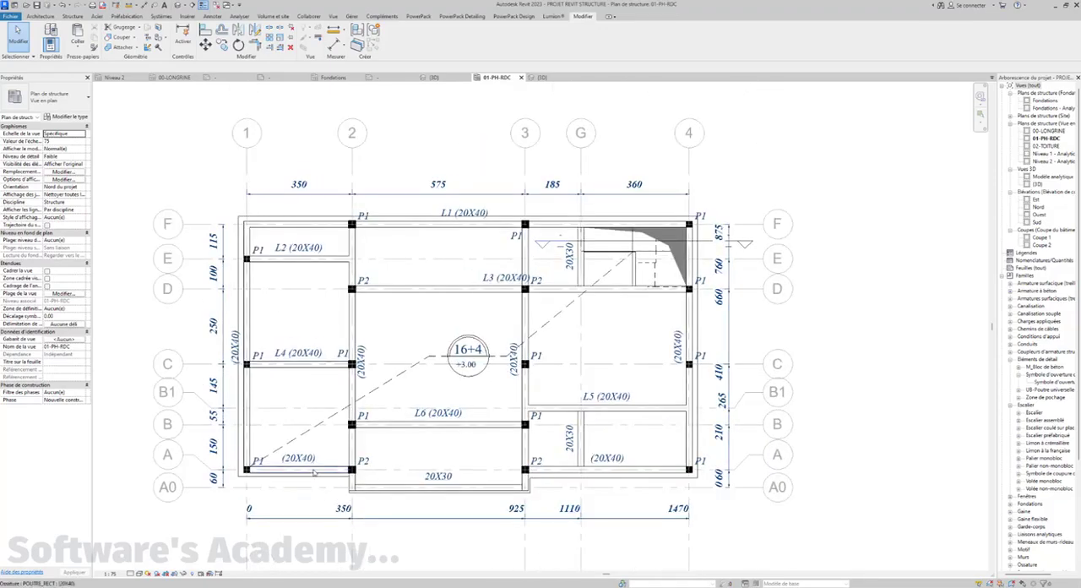
click(313, 471)
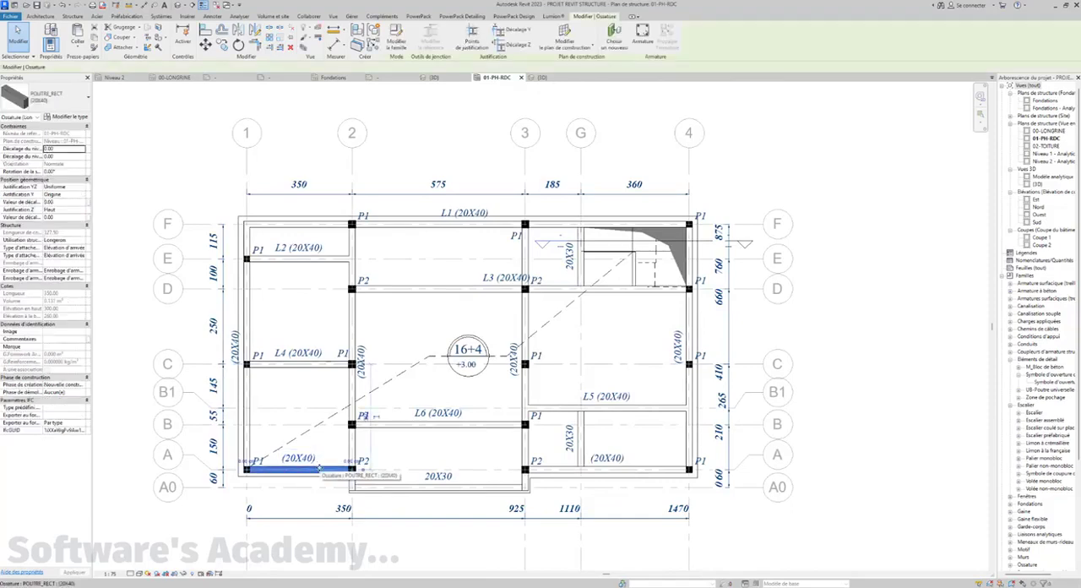
click(321, 471)
key(b)
key(x)
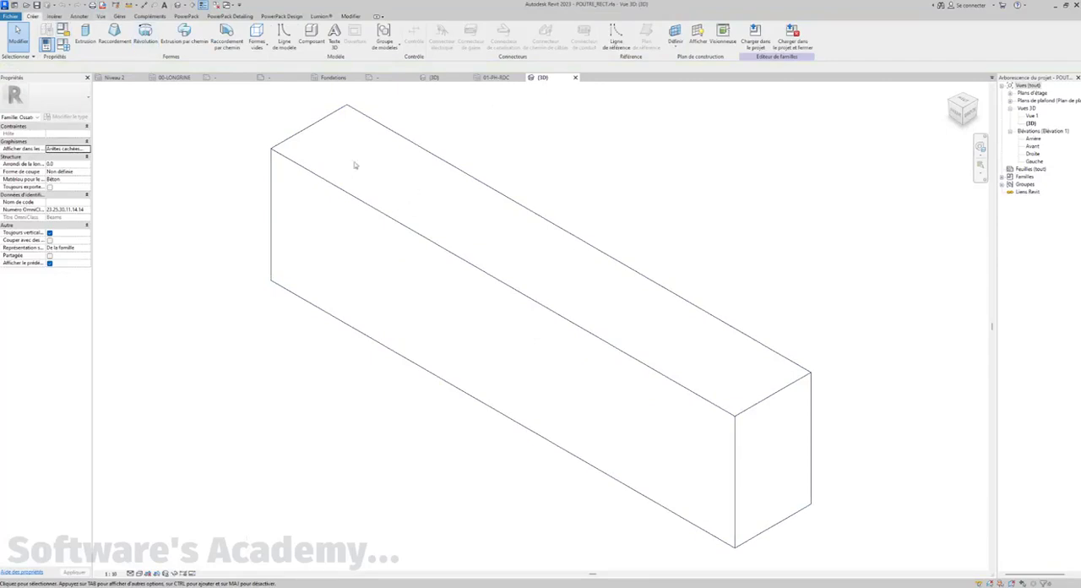
click(575, 78)
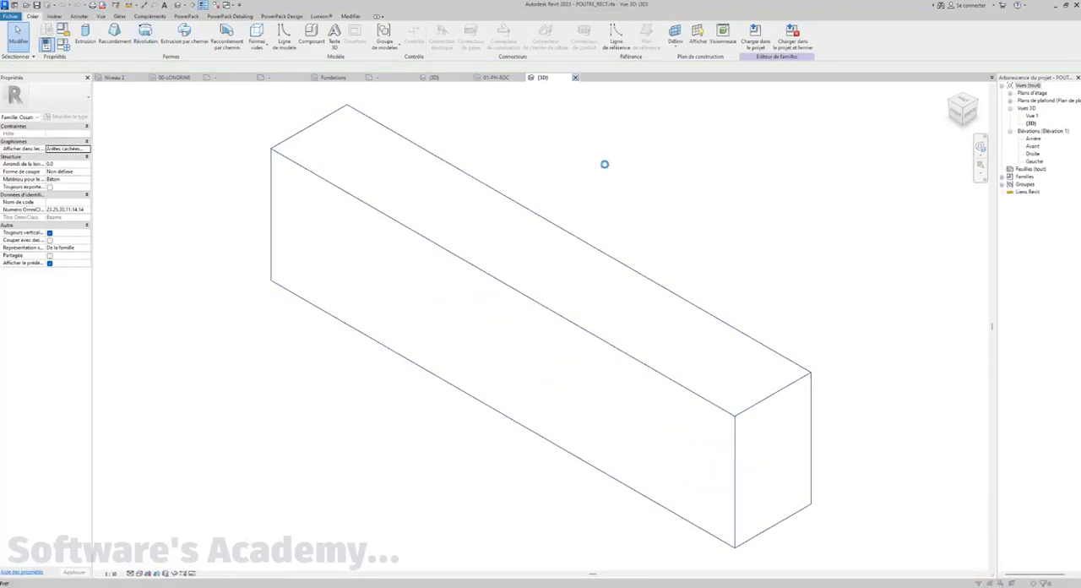
click(556, 305)
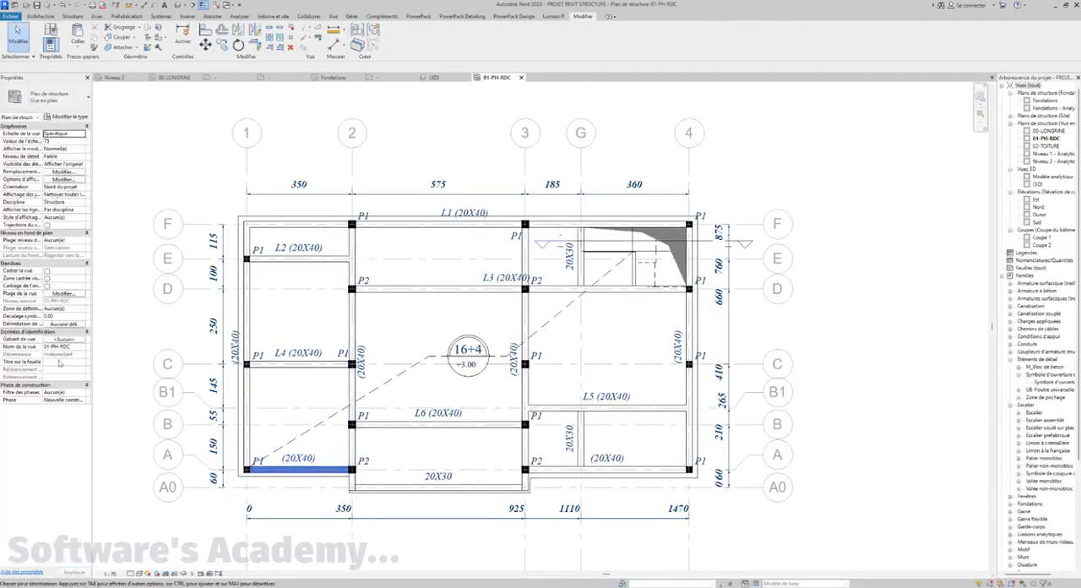
Set the mark of the grid A beam between grids 1 and 2 to L7 and the one between grids 3 and 4 to L8
scroll(239, 444, up, 2)
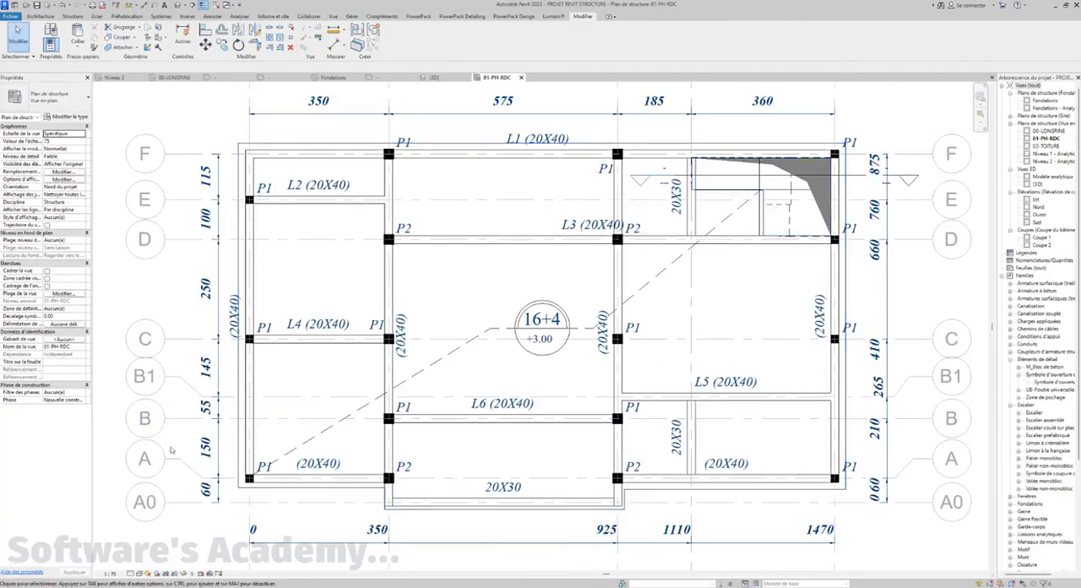
click(321, 478)
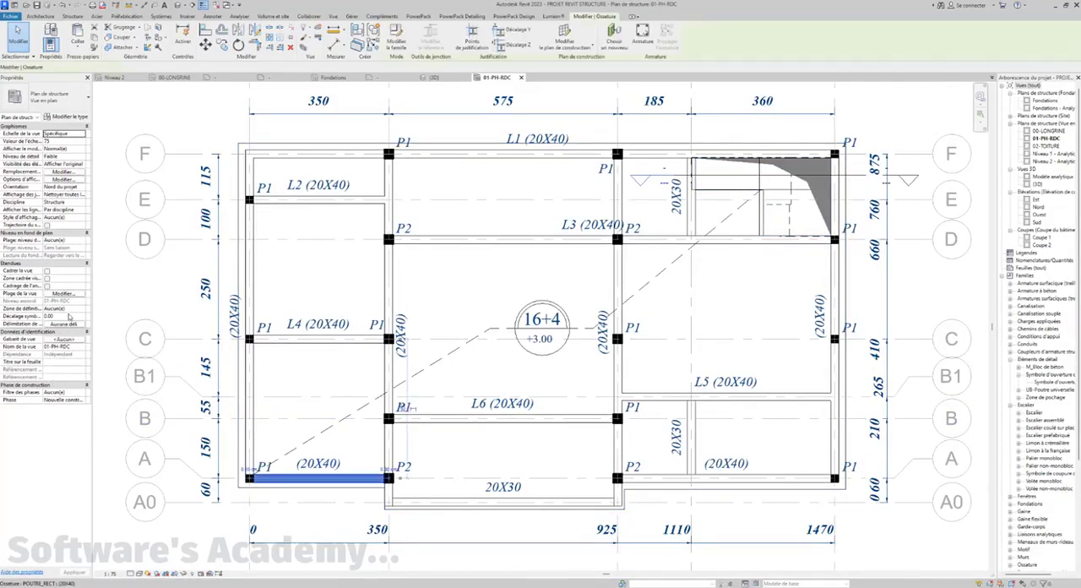
click(53, 346)
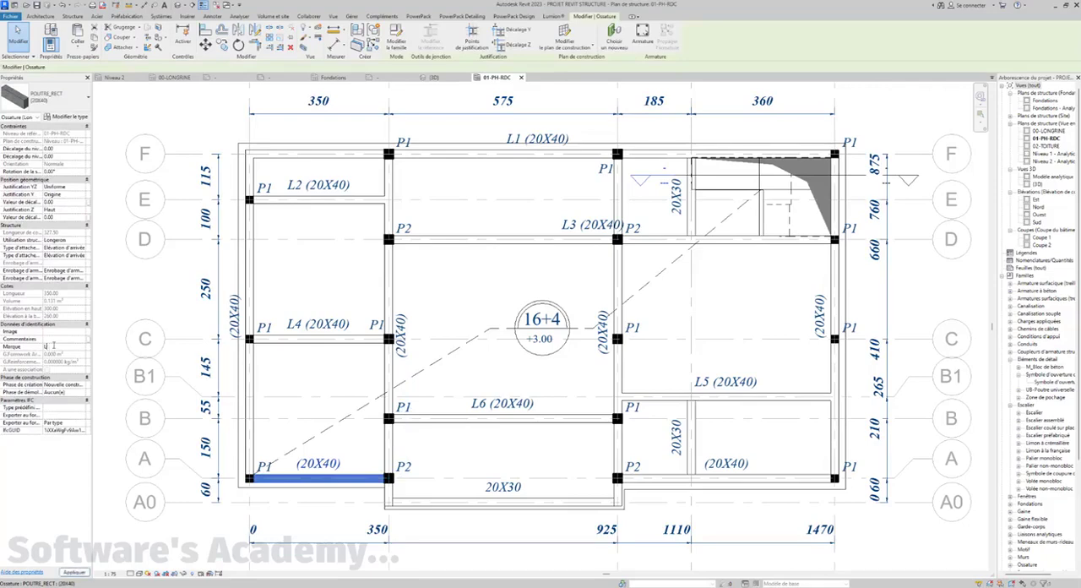
text(L7)
click(647, 479)
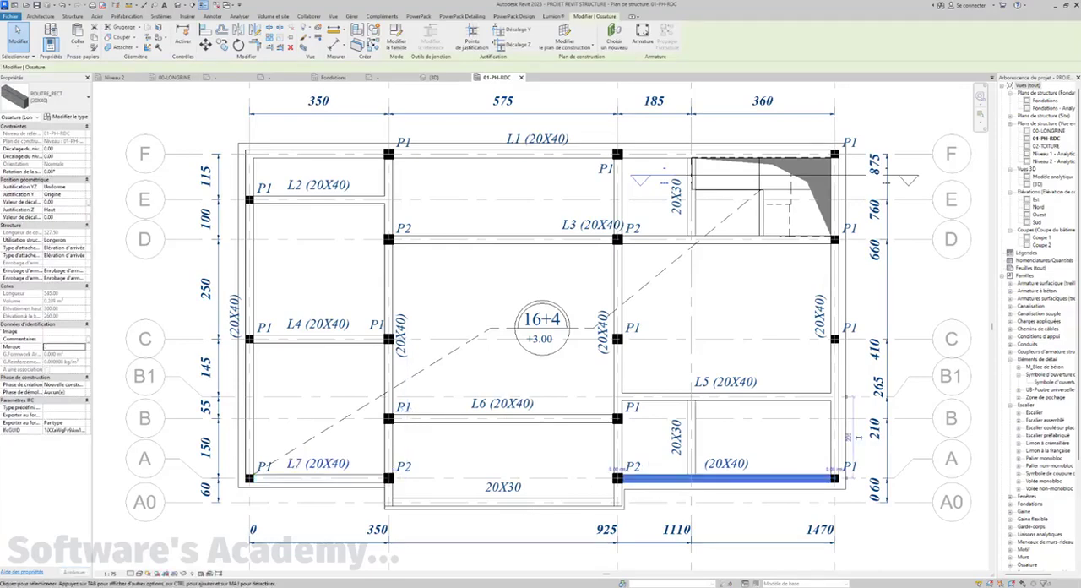
click(64, 347)
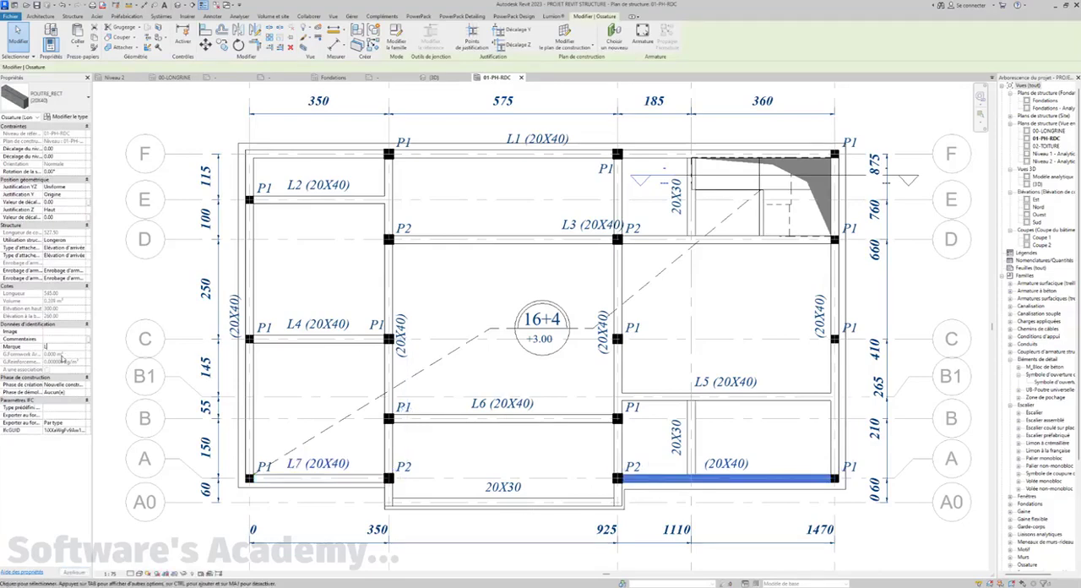
Set the mark of the 20X30 beam on grid A0 to L9 and the beam on grid 1 to L10
click(471, 502)
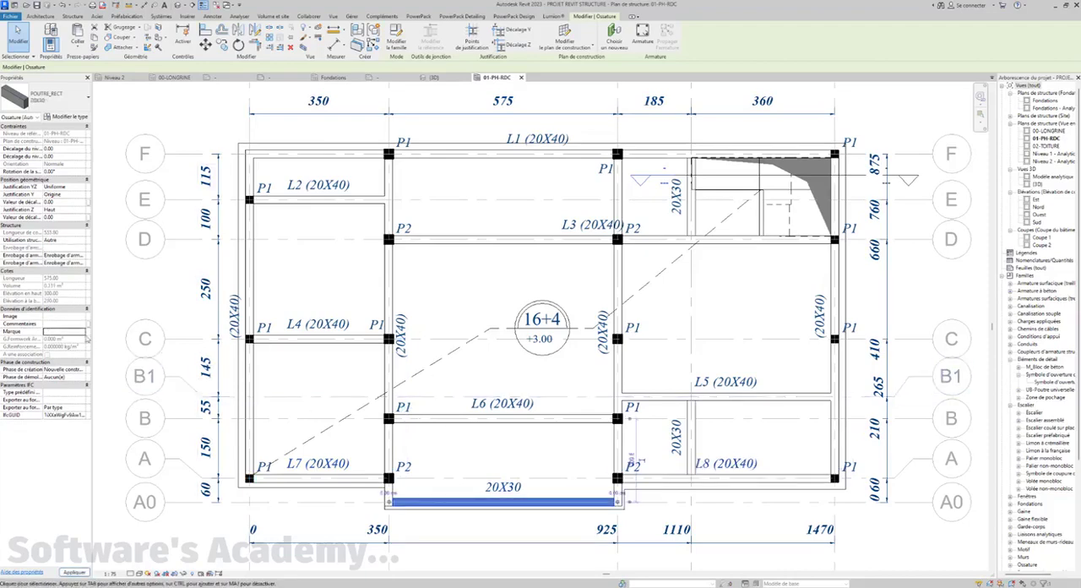
click(74, 332)
text(L9)
key(Return)
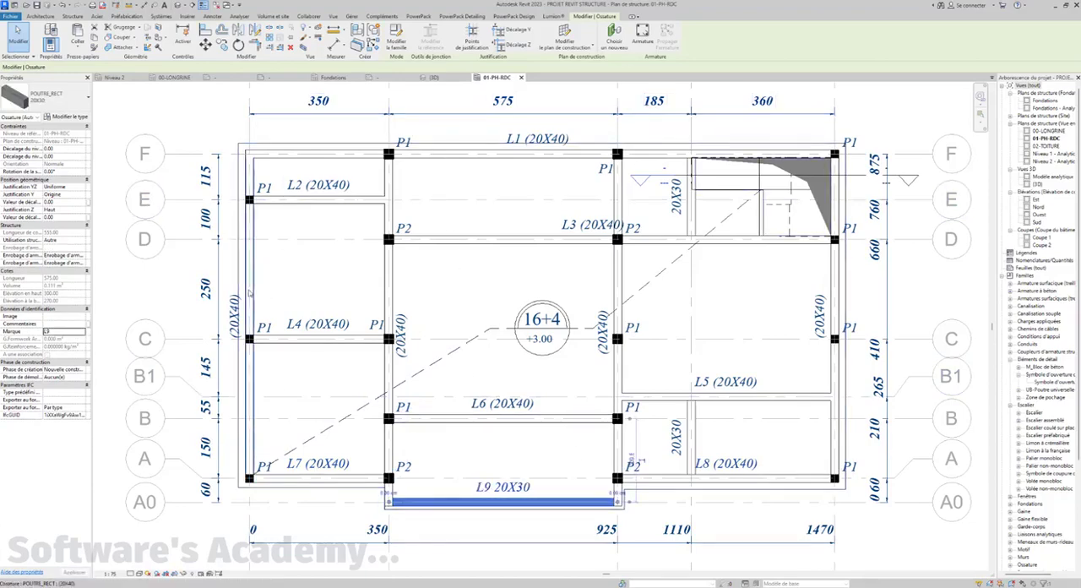
click(250, 292)
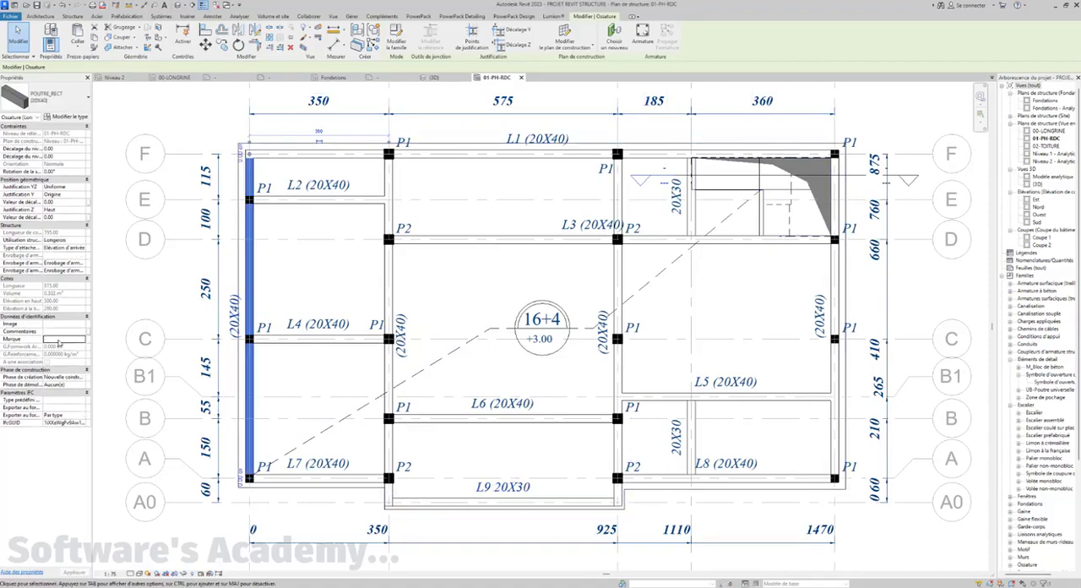
click(59, 341)
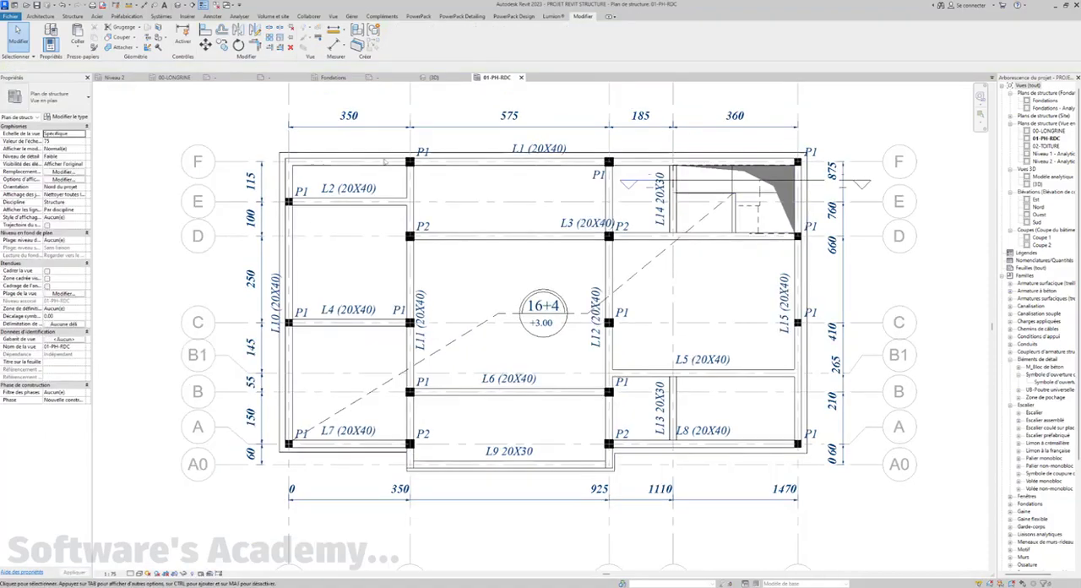
scroll(387, 261, up, 1)
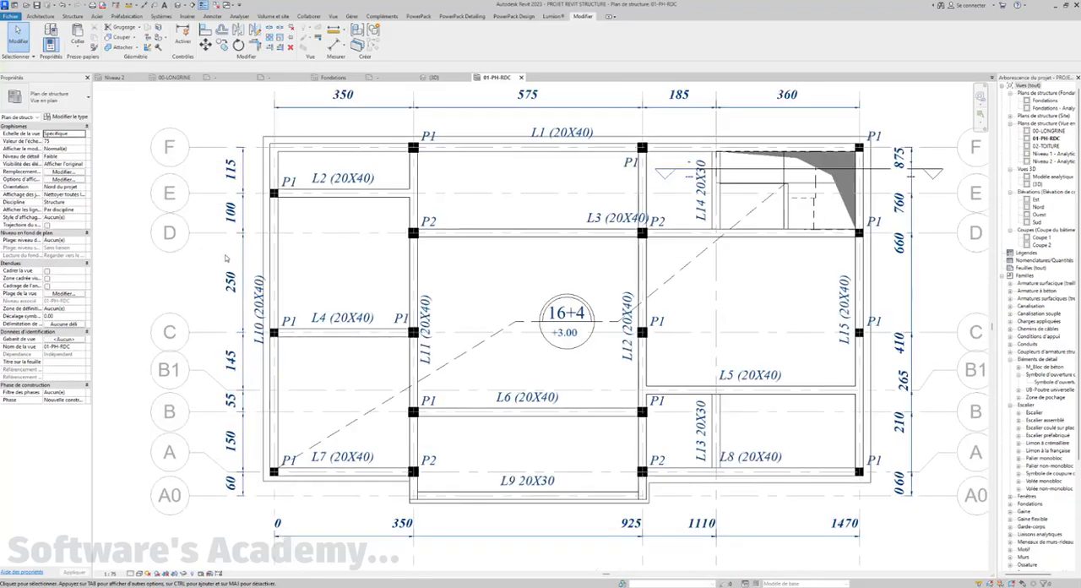
scroll(226, 257, down, 1)
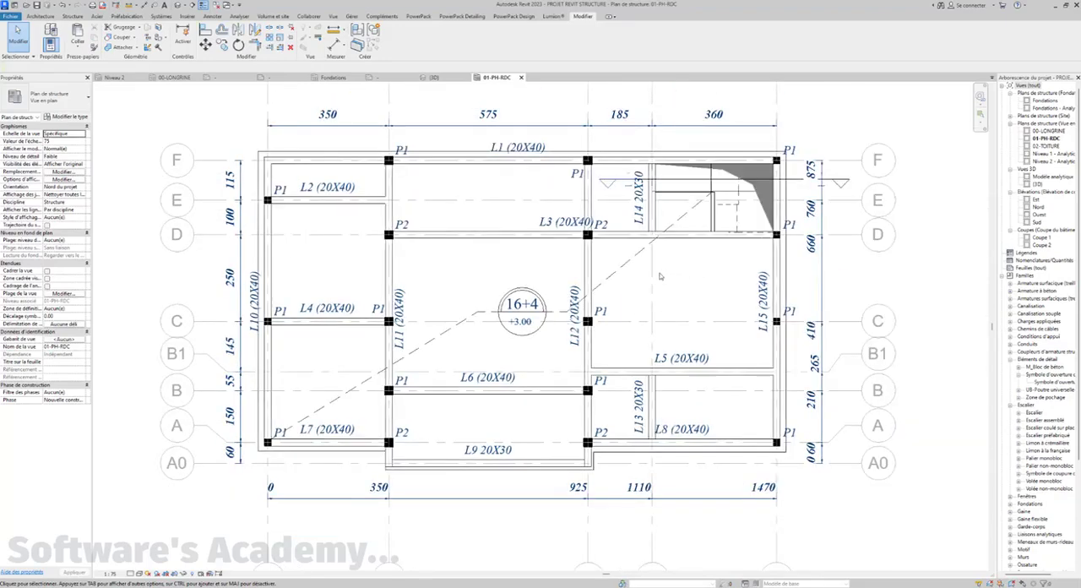
scroll(626, 278, up, 2)
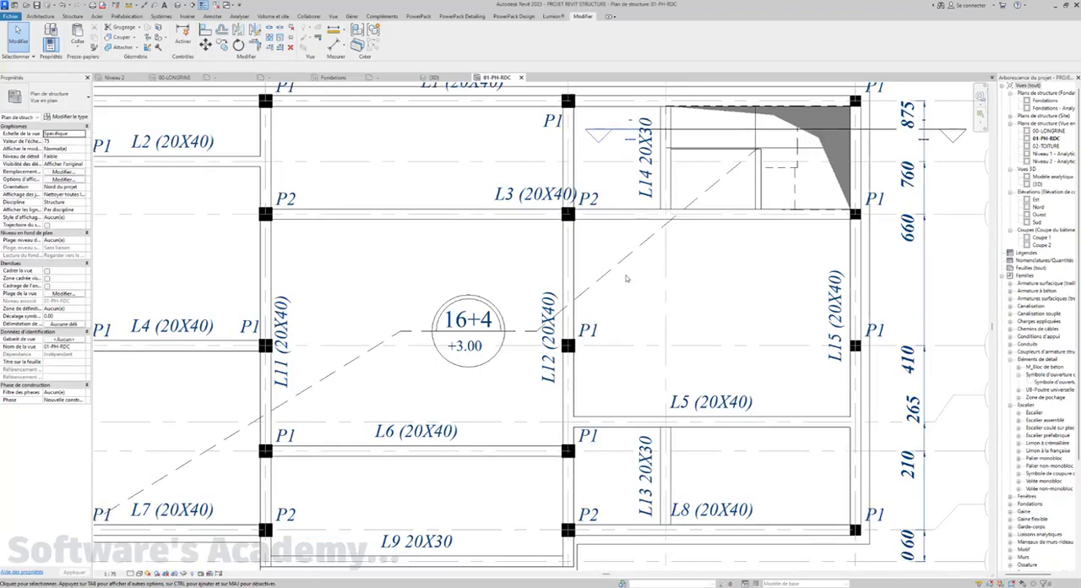
scroll(626, 278, down, 2)
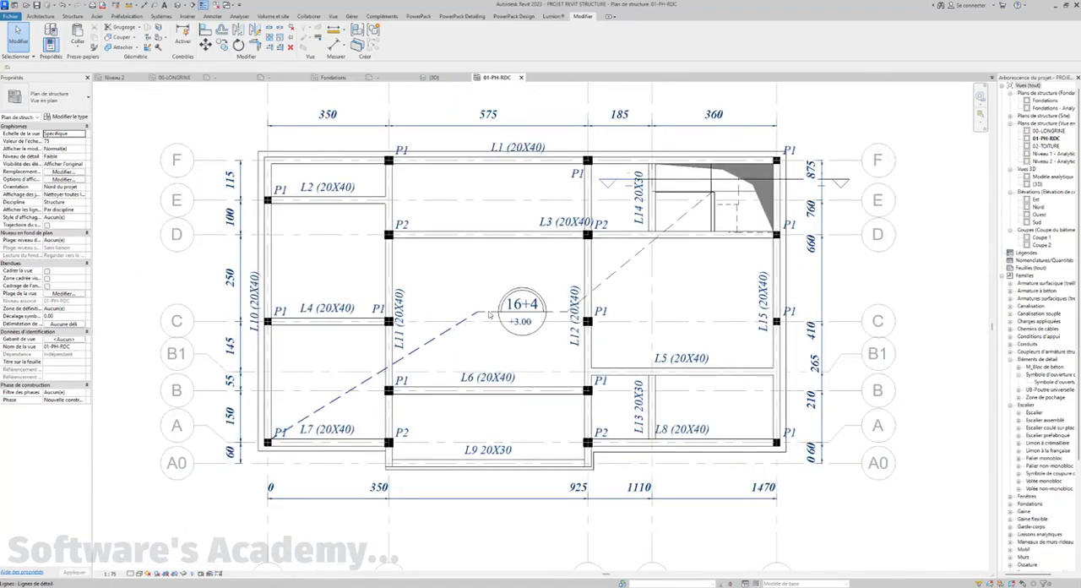
Override the graphics of the 16+4 slab symbol and its dashed detail lines to halftone (Demi-teinte) in this view
click(487, 315)
ctrl+click(490, 313)
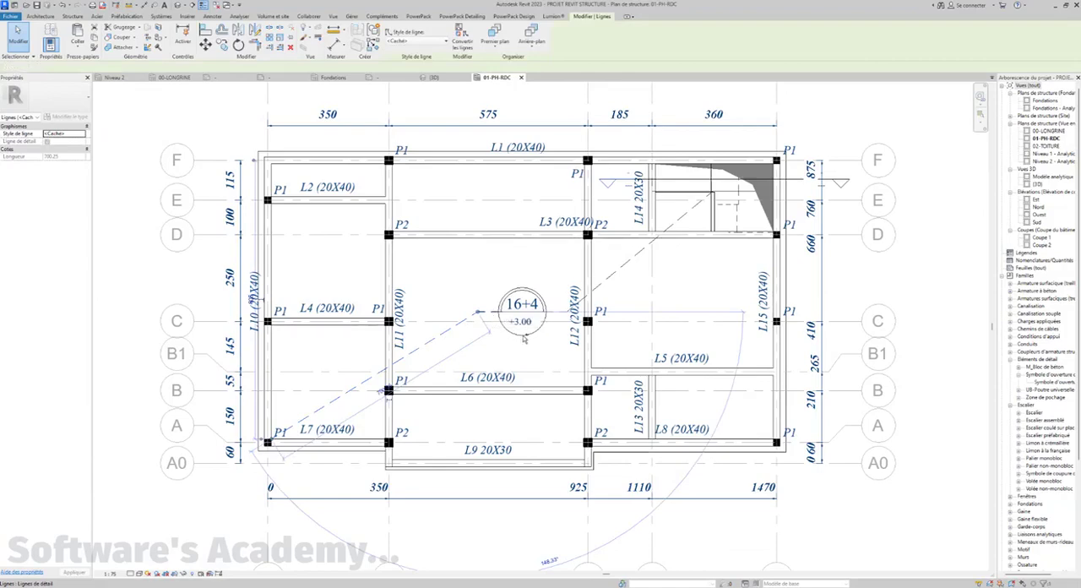
ctrl+click(524, 335)
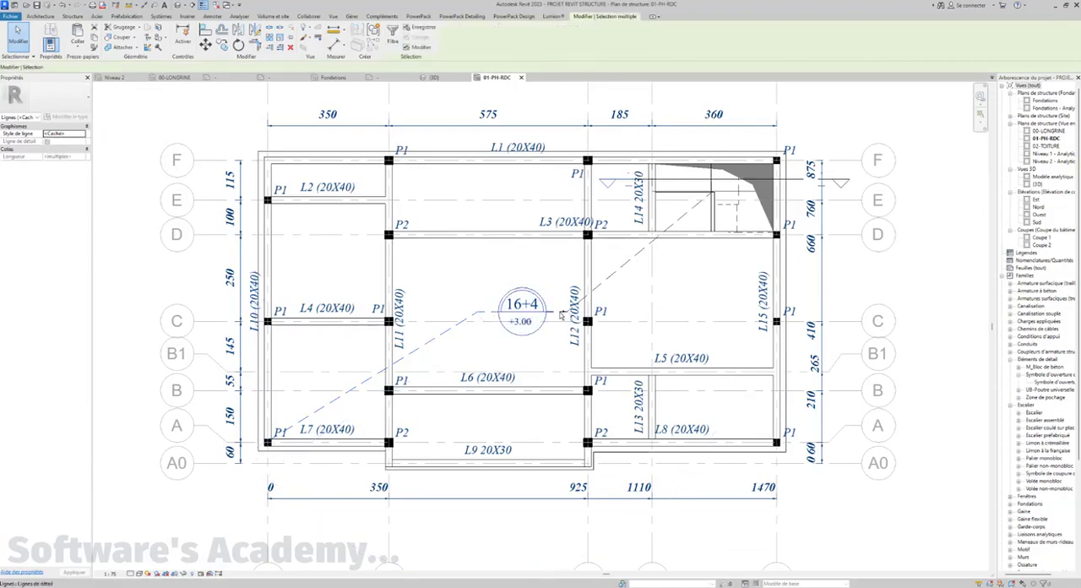
right_click(604, 289)
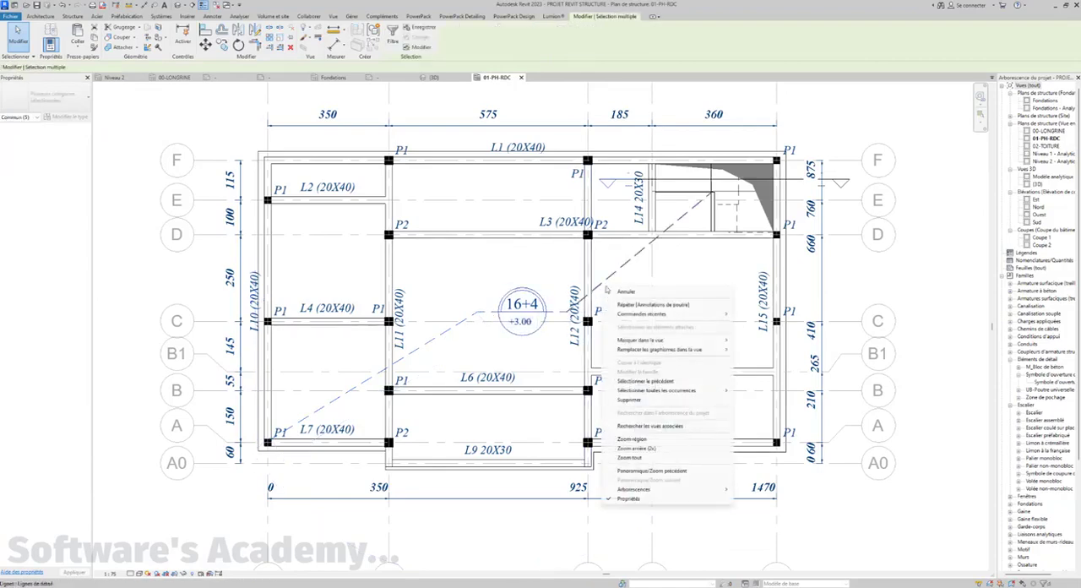
mouse_move(722, 353)
click(760, 350)
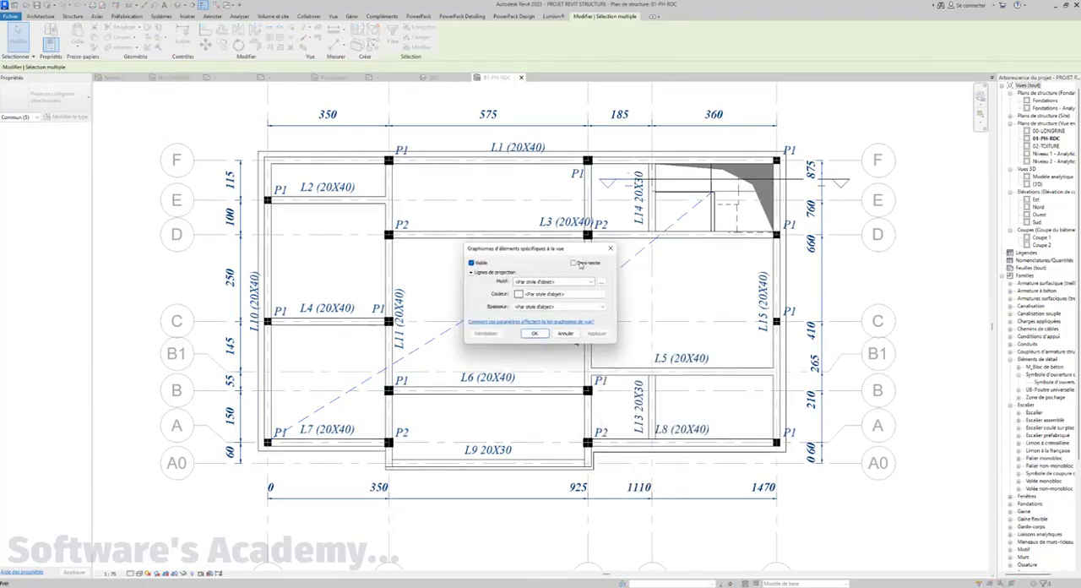
click(574, 262)
click(534, 334)
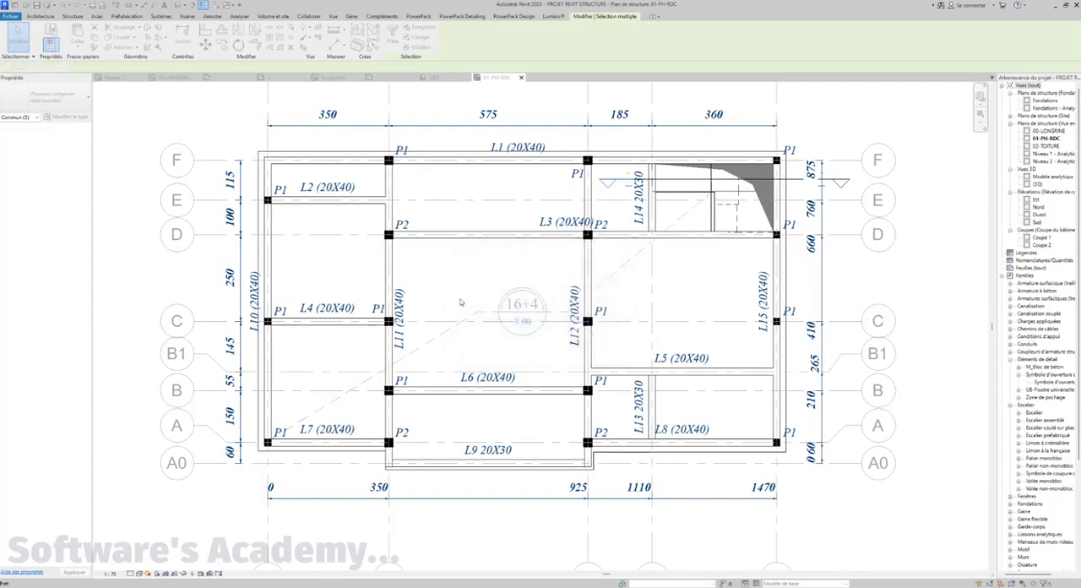
key(Escape)
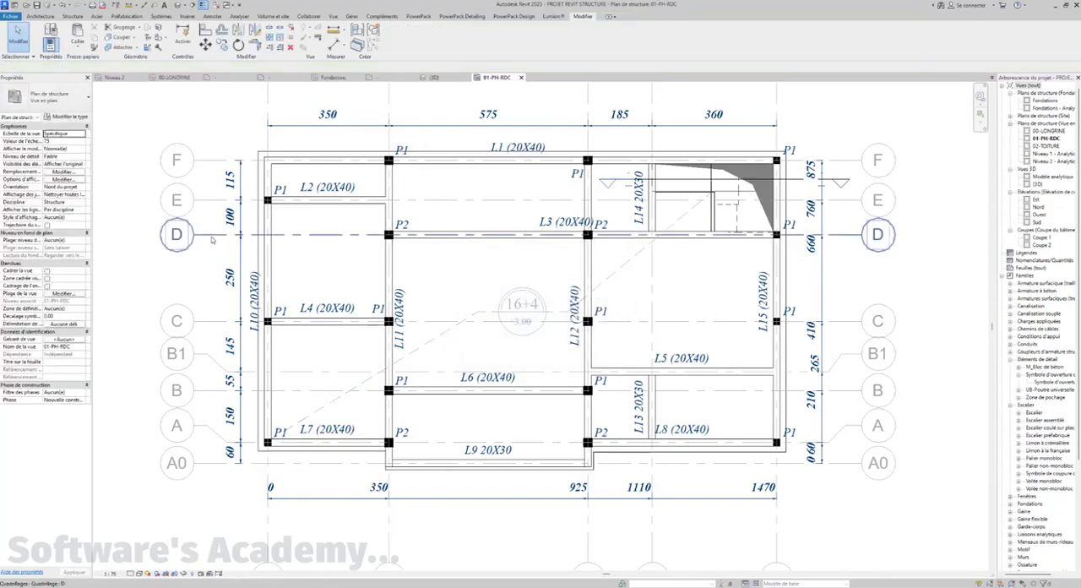
Override the graphics of grid D by element to halftone (Demi-teinte) in this view
right_click(212, 240)
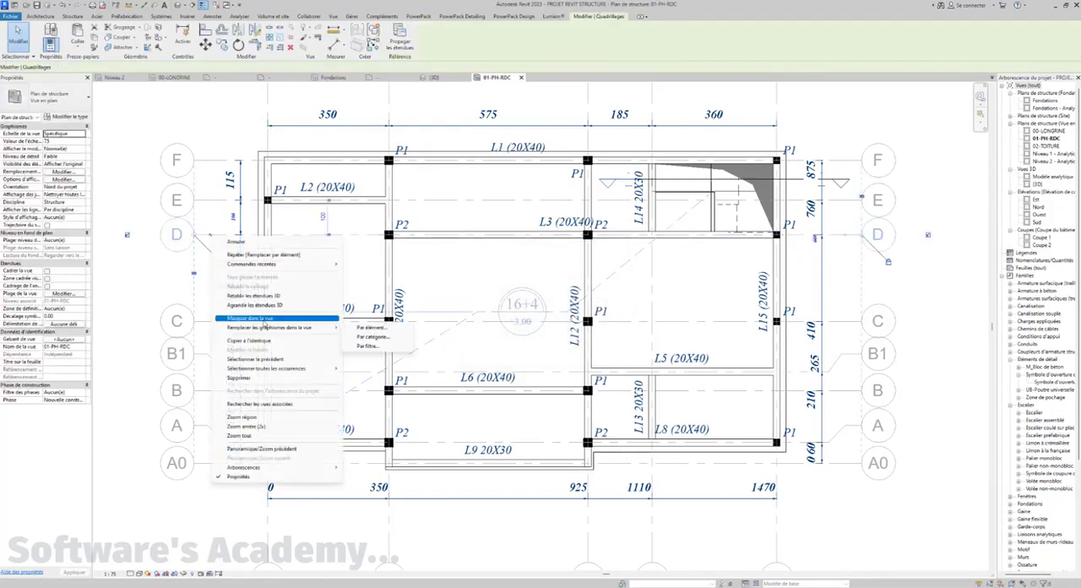
click(365, 328)
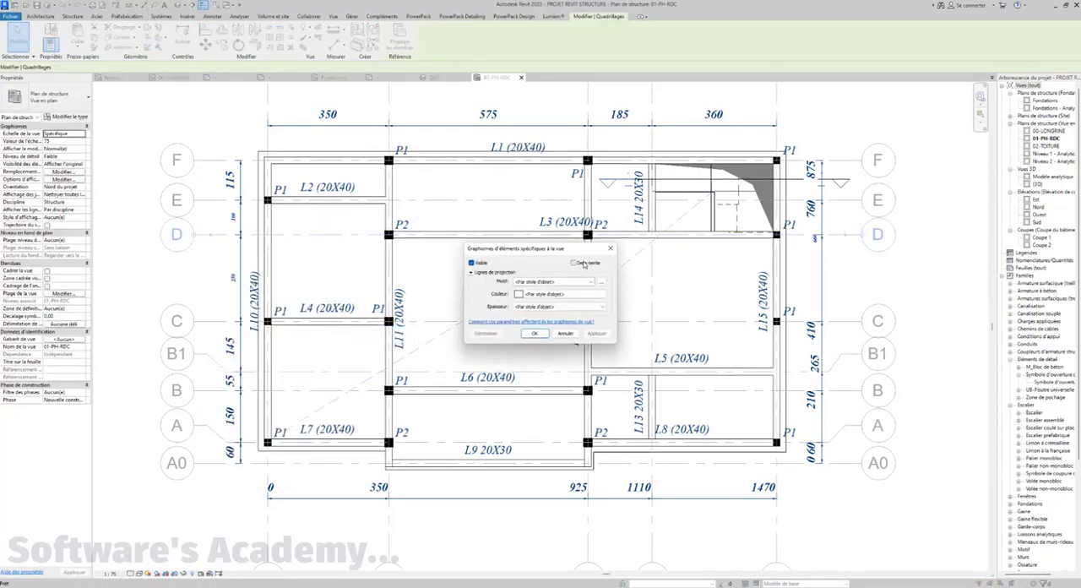
click(593, 334)
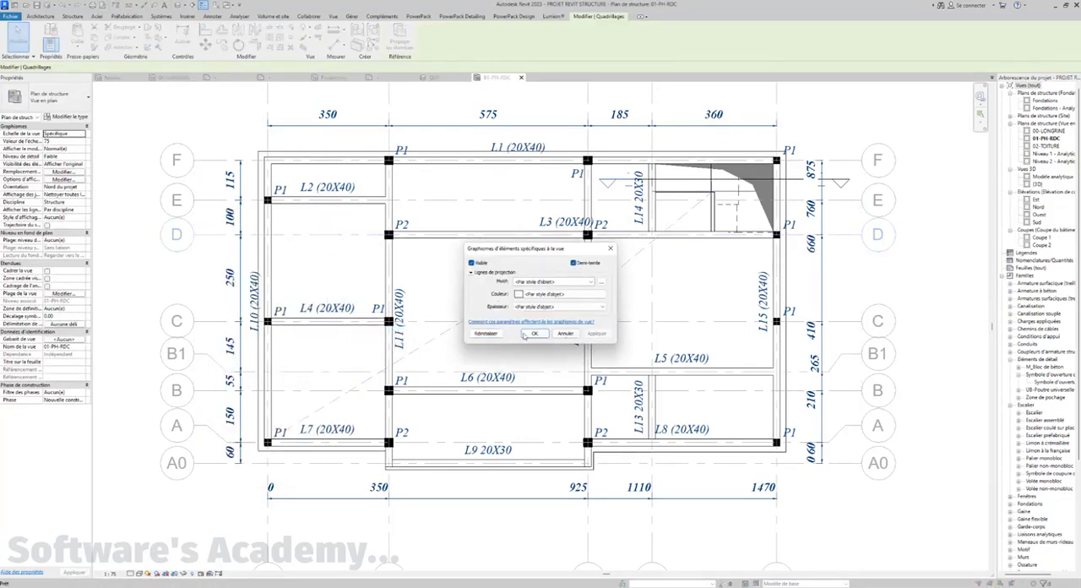
click(533, 334)
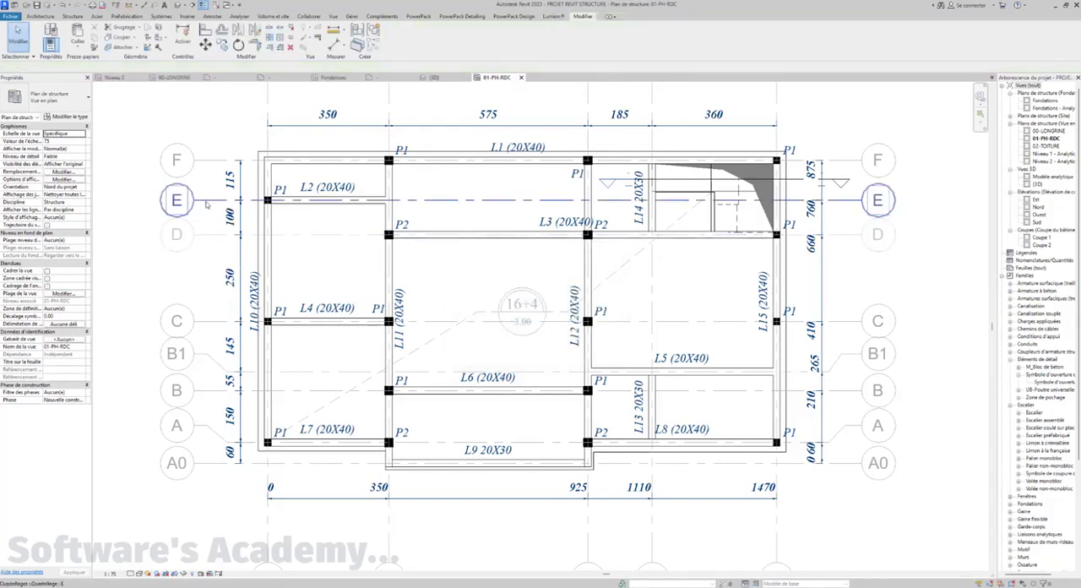
Select all grids in the entire project, hide them by element in this view, and undo the hiding
click(207, 201)
right_click(215, 202)
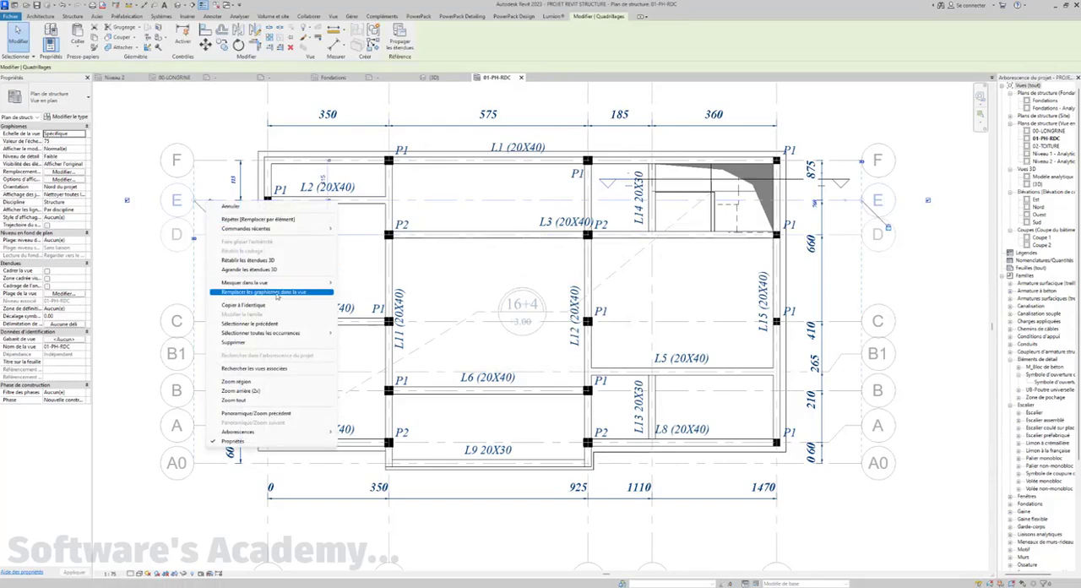
mouse_move(283, 334)
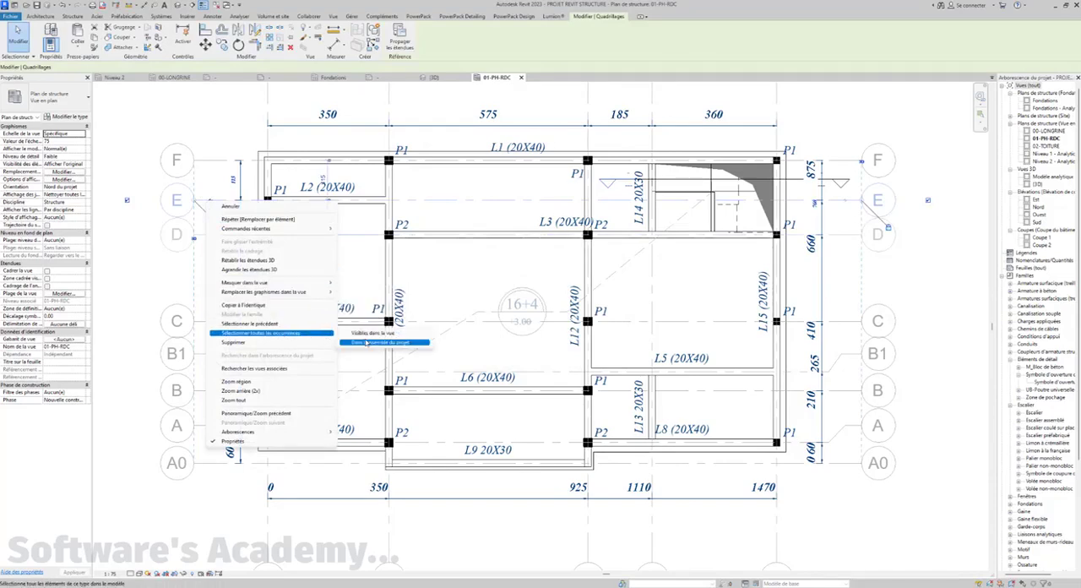
click(368, 342)
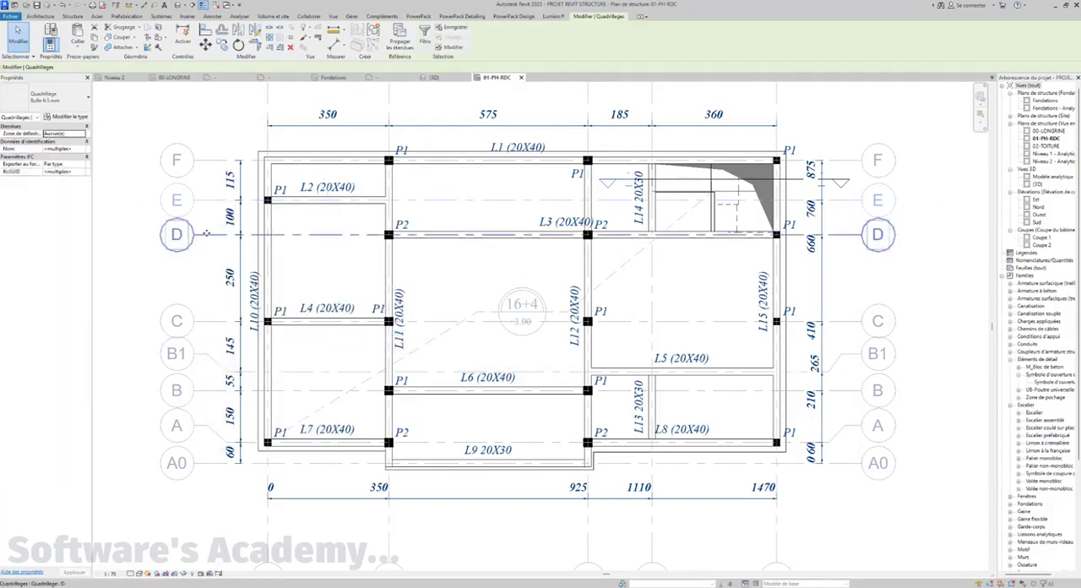
right_click(206, 233)
mouse_move(269, 315)
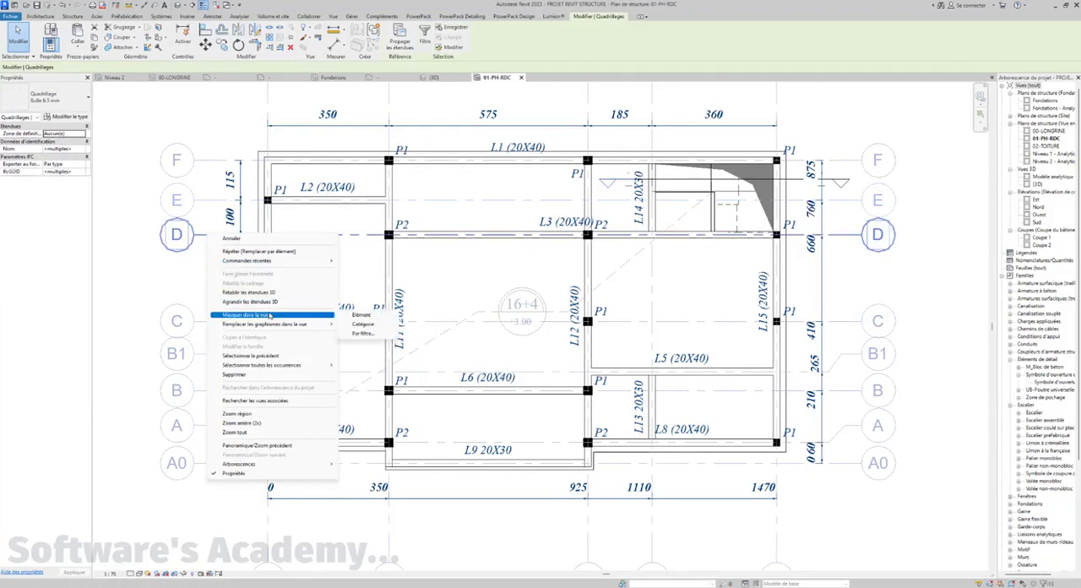
click(358, 314)
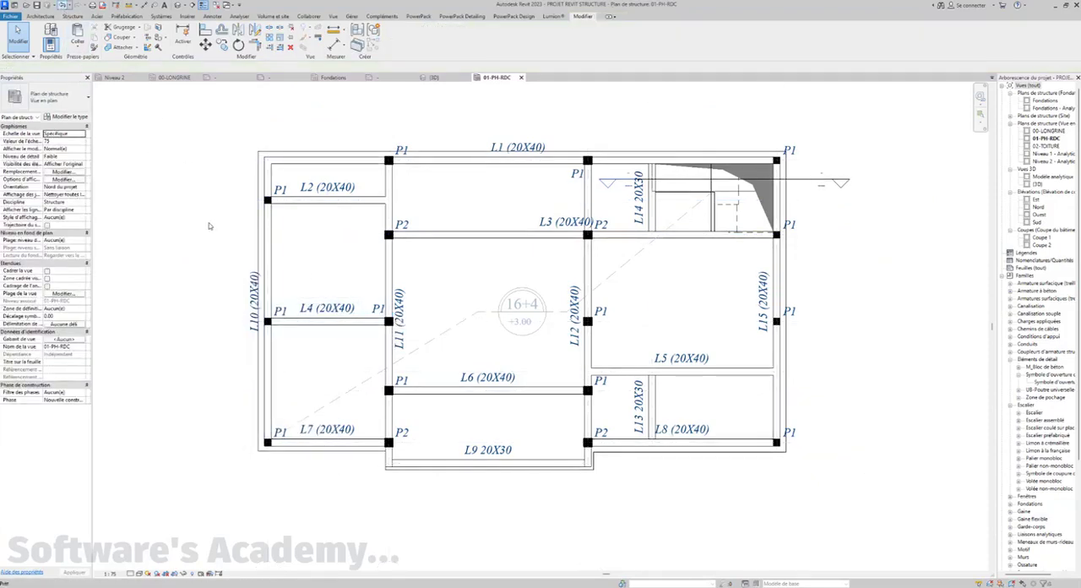
key(ctrl+z)
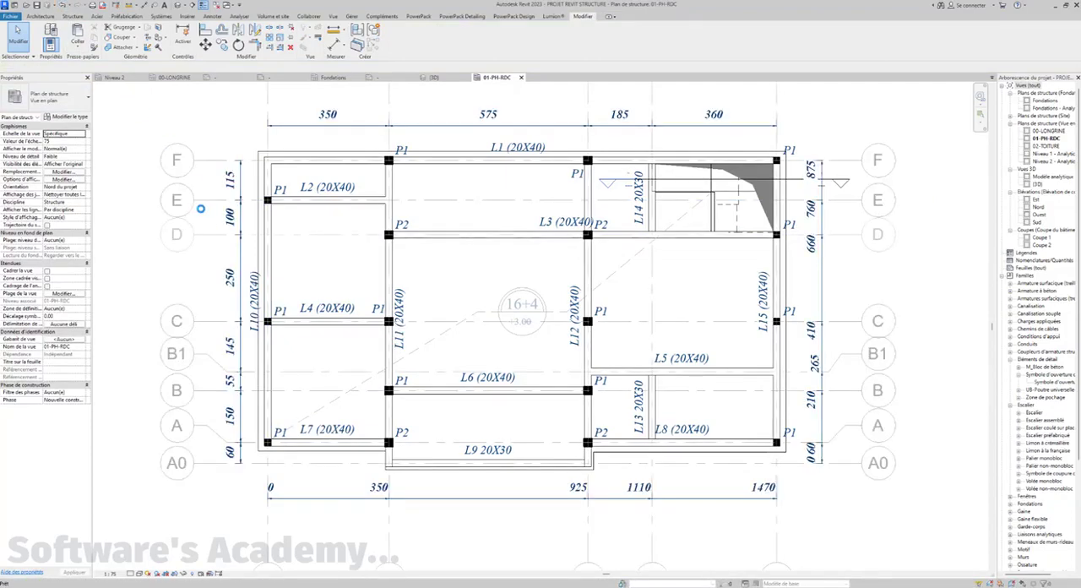
Select all grids visible in the view and inspect their category graphics override for this view without changing it
right_click(213, 186)
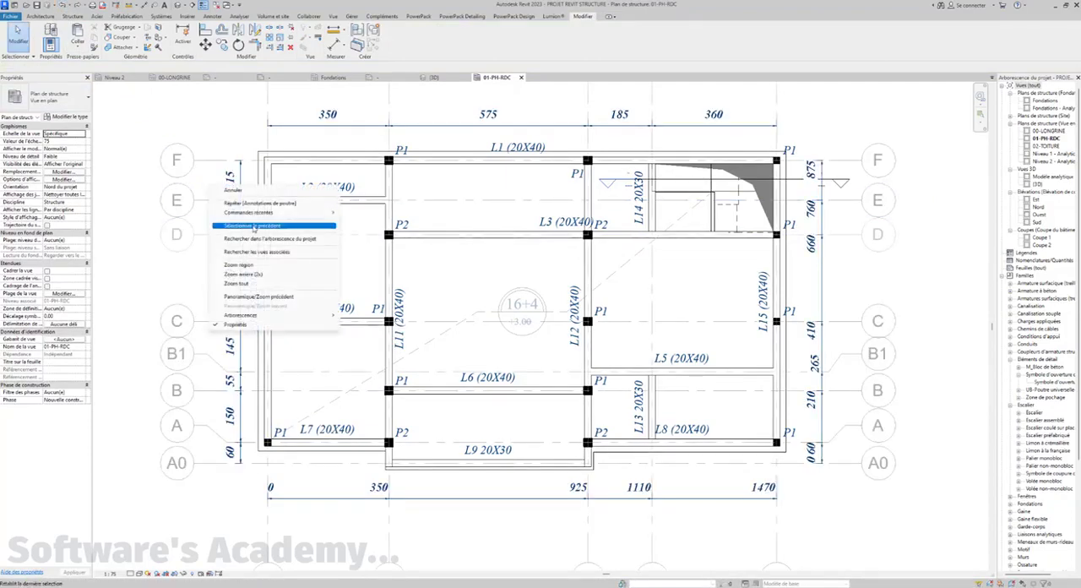
click(255, 226)
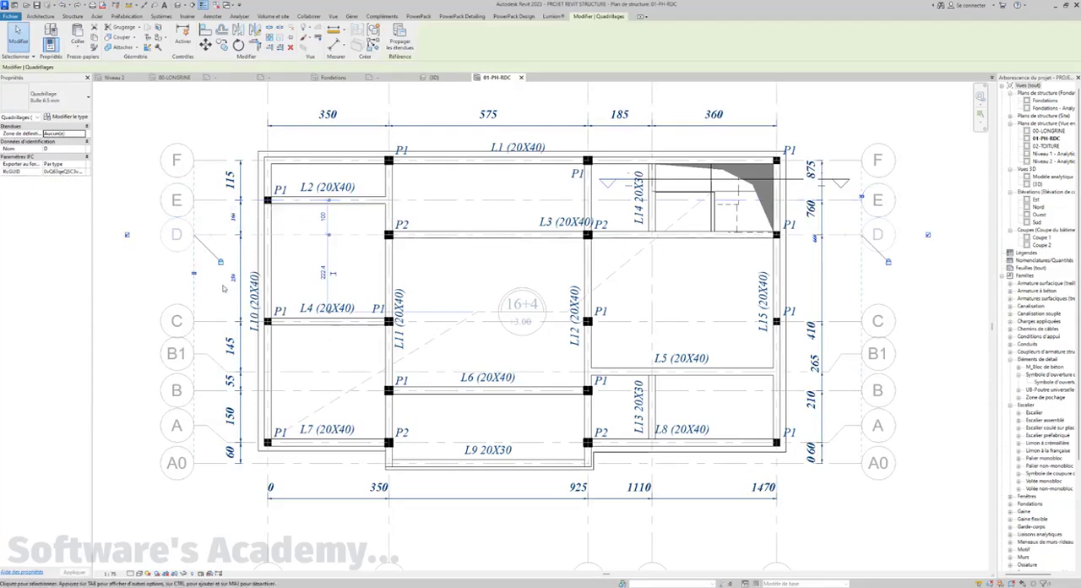
right_click(212, 203)
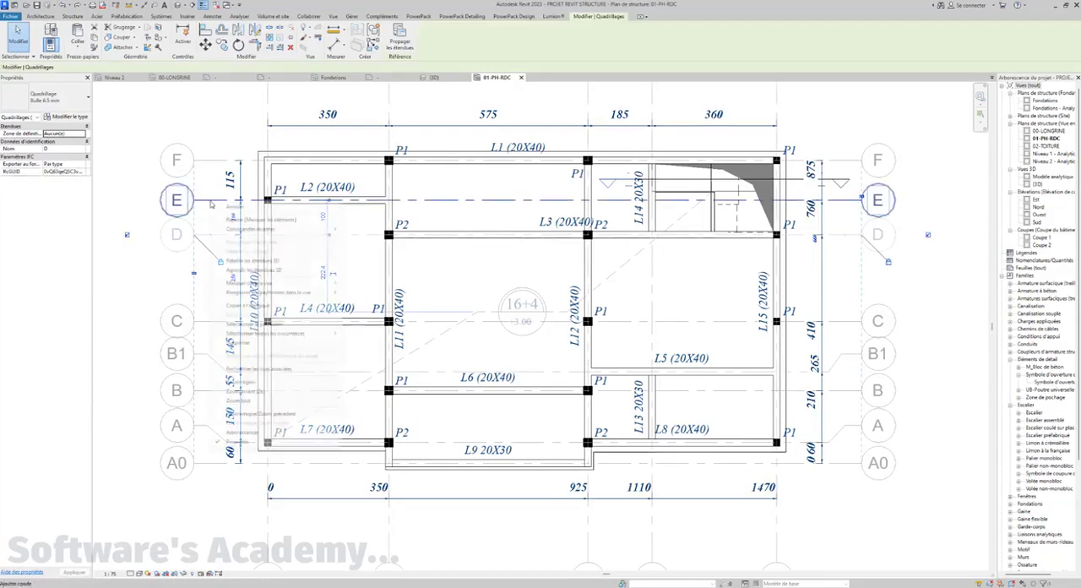
mouse_move(278, 333)
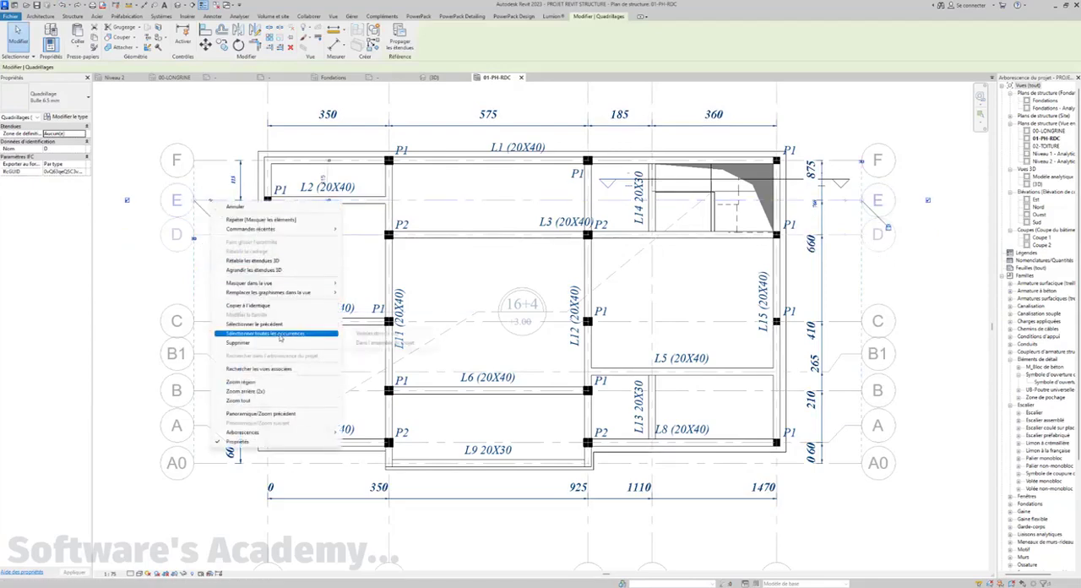
click(368, 336)
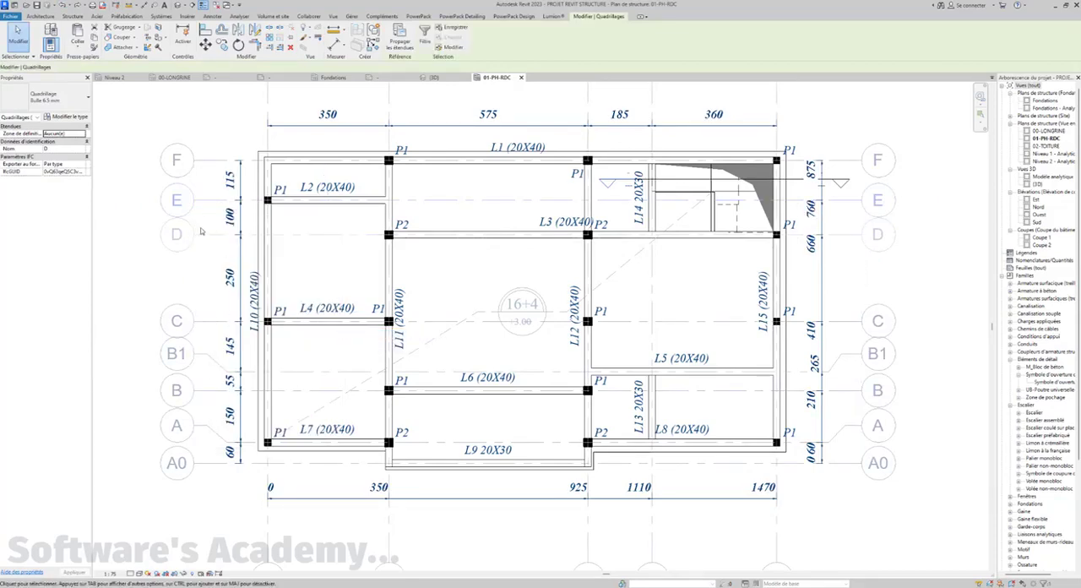
right_click(207, 234)
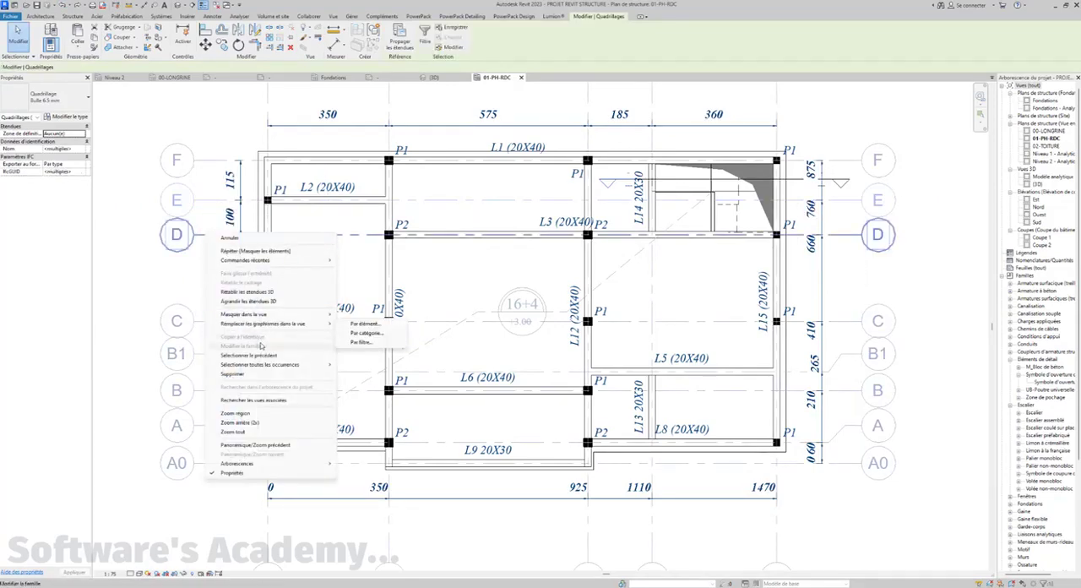
mouse_move(262, 328)
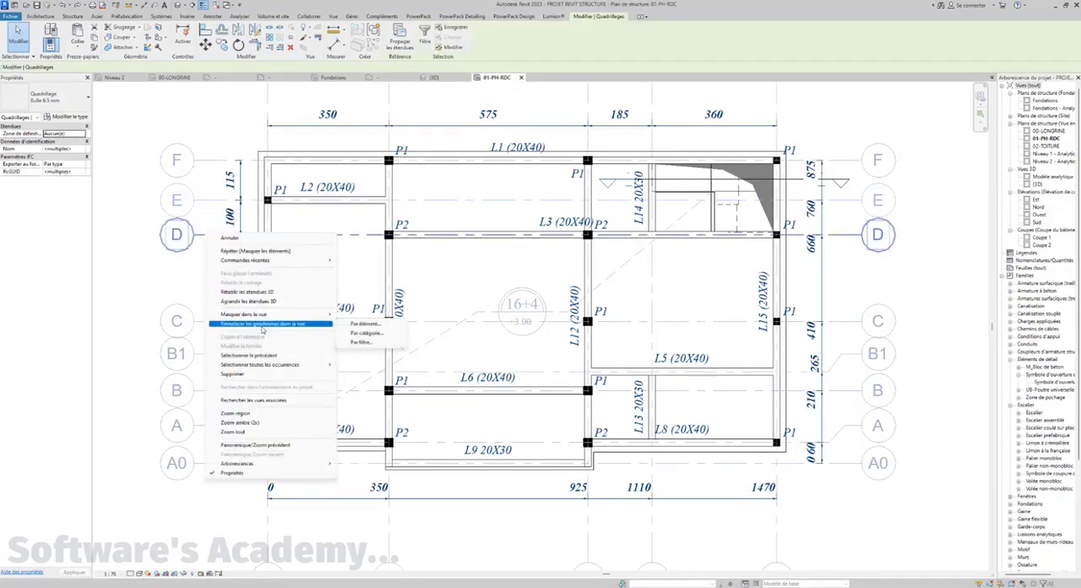
click(367, 333)
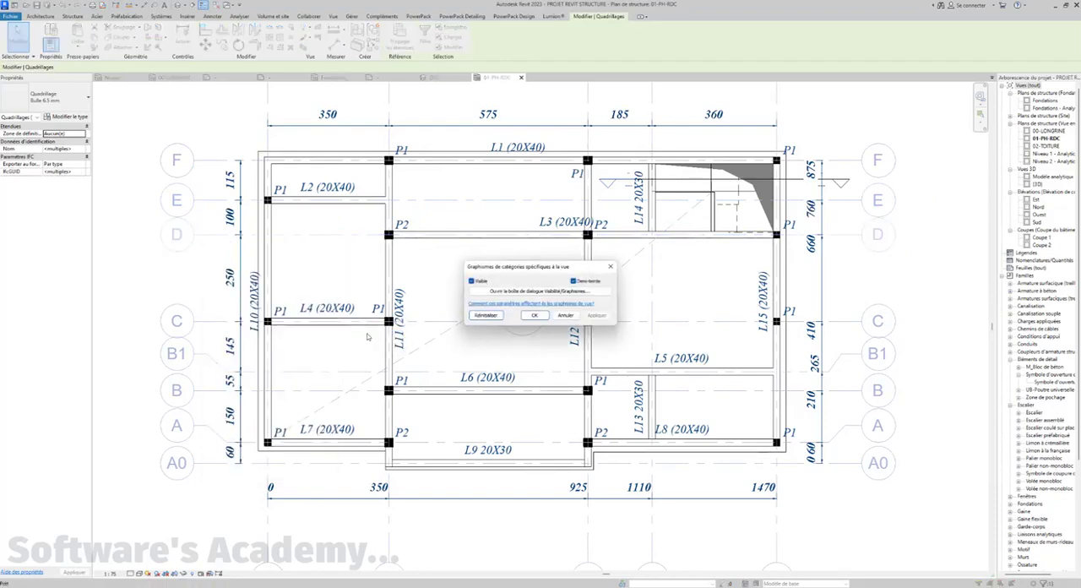
click(611, 267)
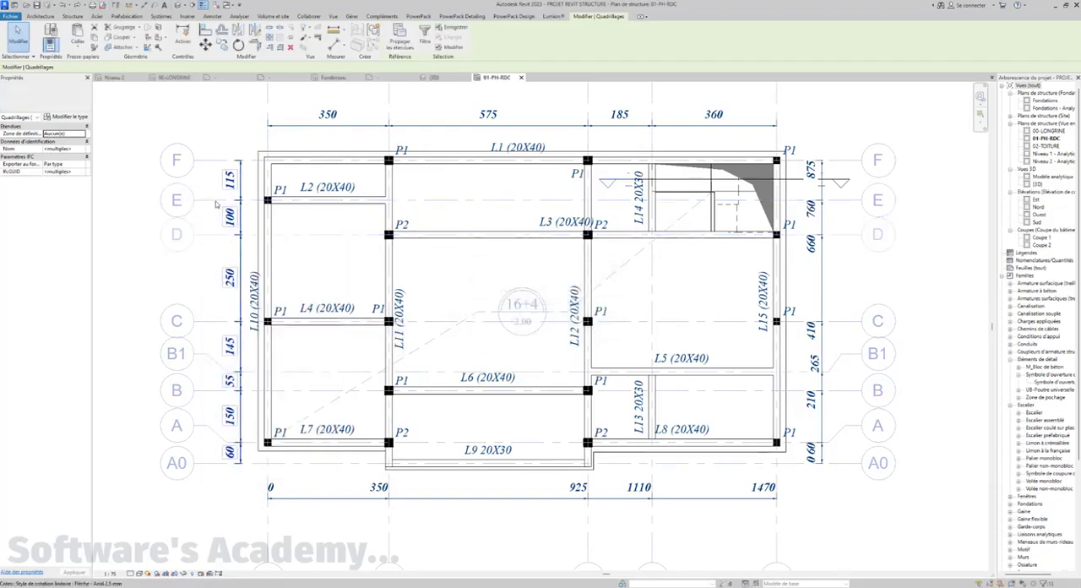
click(145, 224)
scroll(378, 224, down, 3)
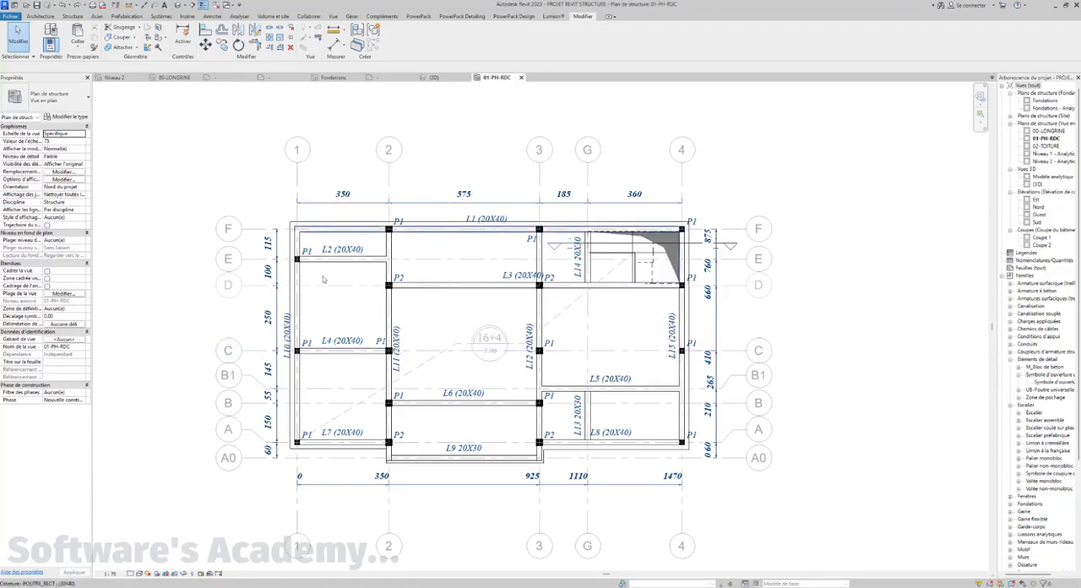
click(452, 349)
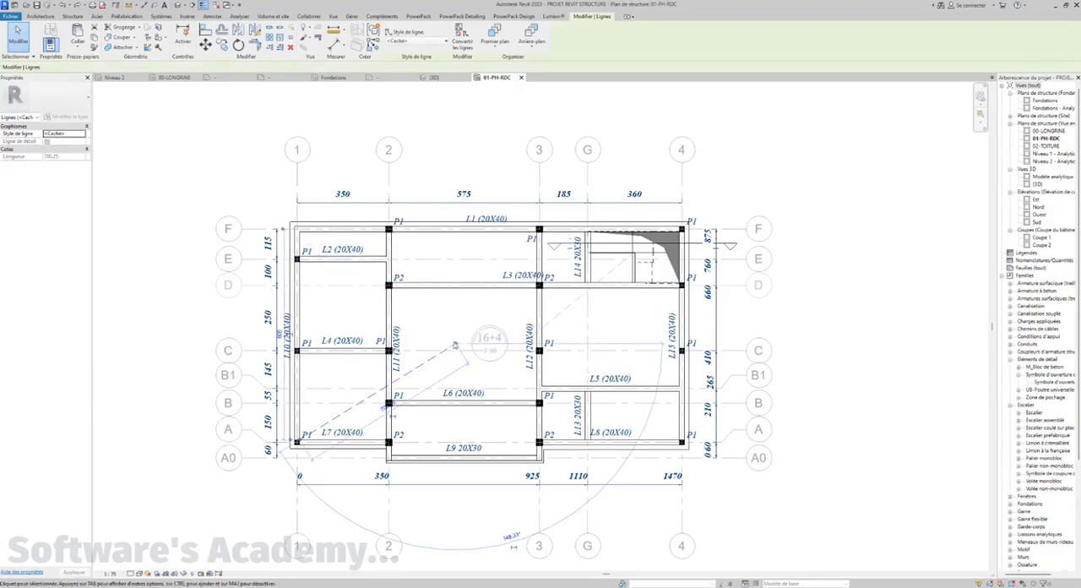
click(464, 312)
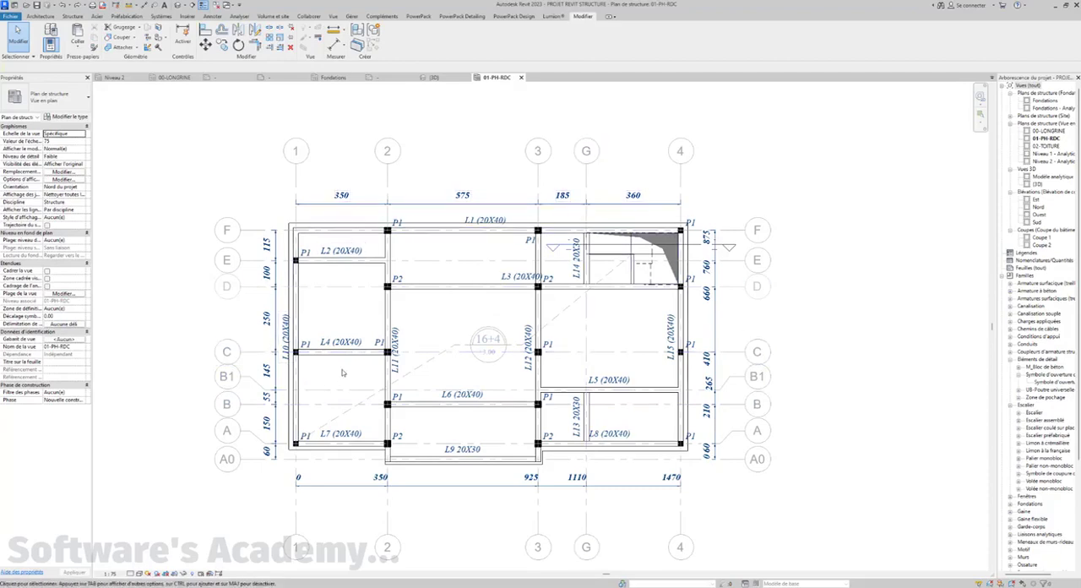
middle_drag(342, 372, 332, 370)
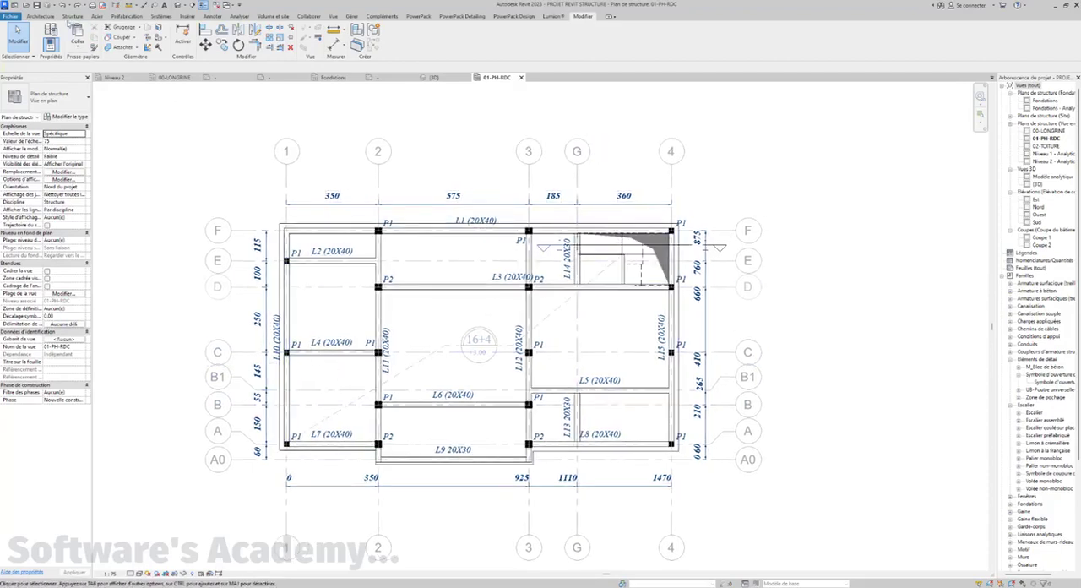
Draw a horizontal thin detail line about 60 long between grids 1 and 2, just above the L2 (20X40) beam mark
click(212, 16)
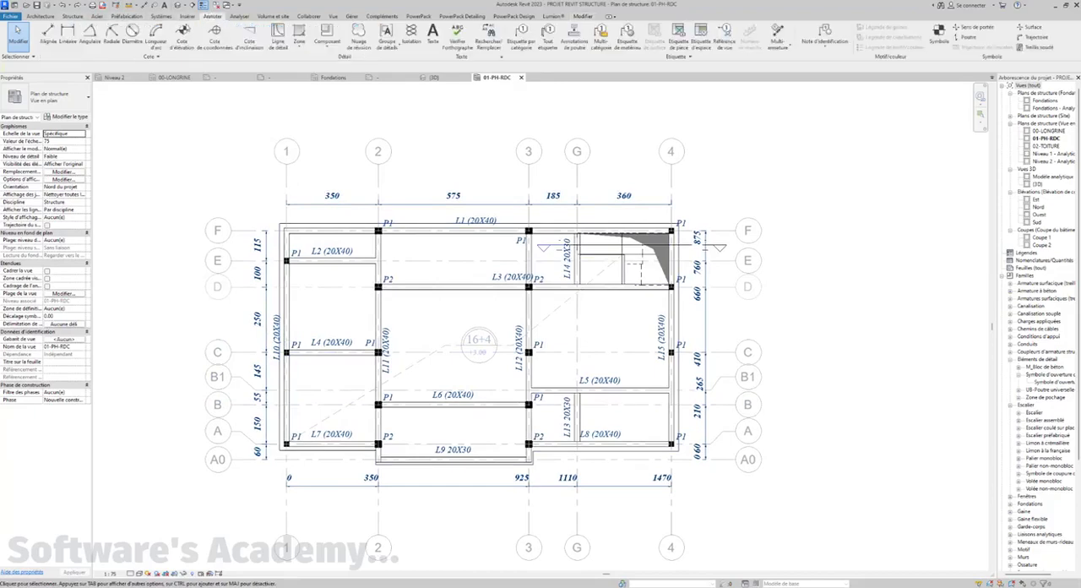
click(278, 36)
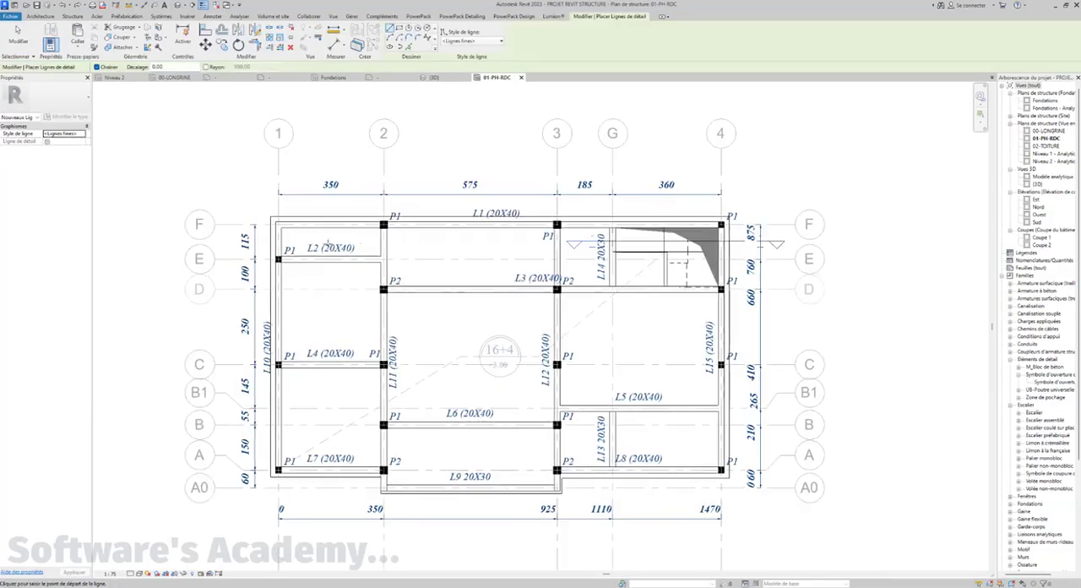
scroll(324, 245, up, 5)
middle_drag(322, 235, 318, 247)
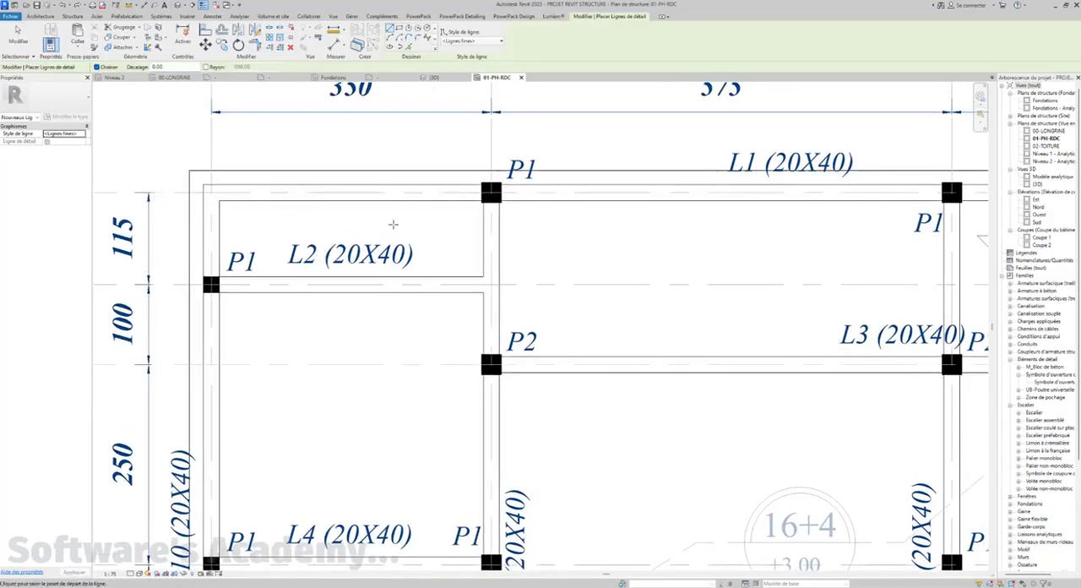
scroll(468, 229, down, 2)
middle_drag(468, 235, 460, 267)
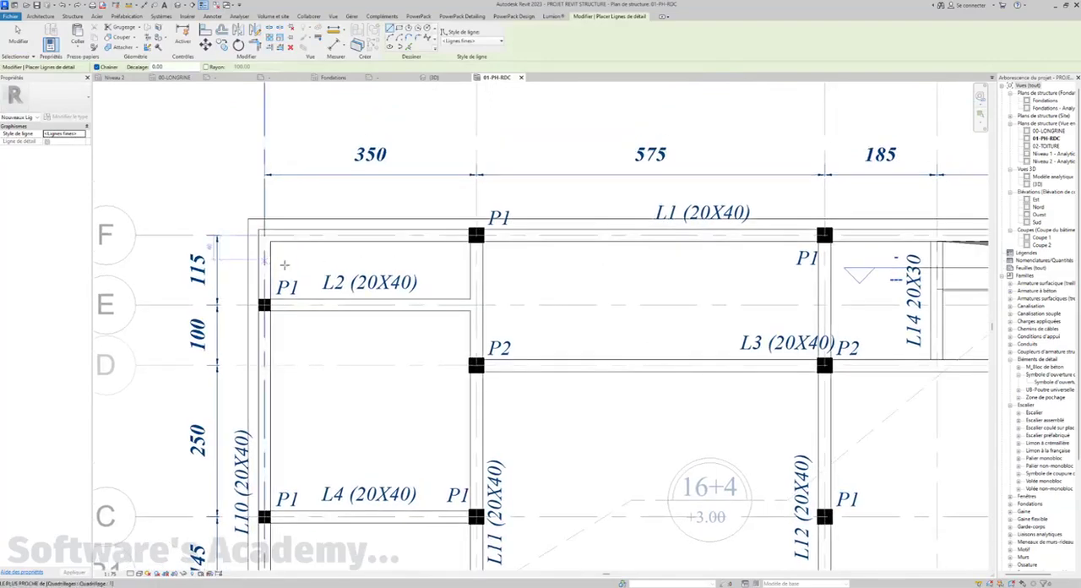
scroll(446, 267, down, 2)
middle_drag(407, 538, 384, 530)
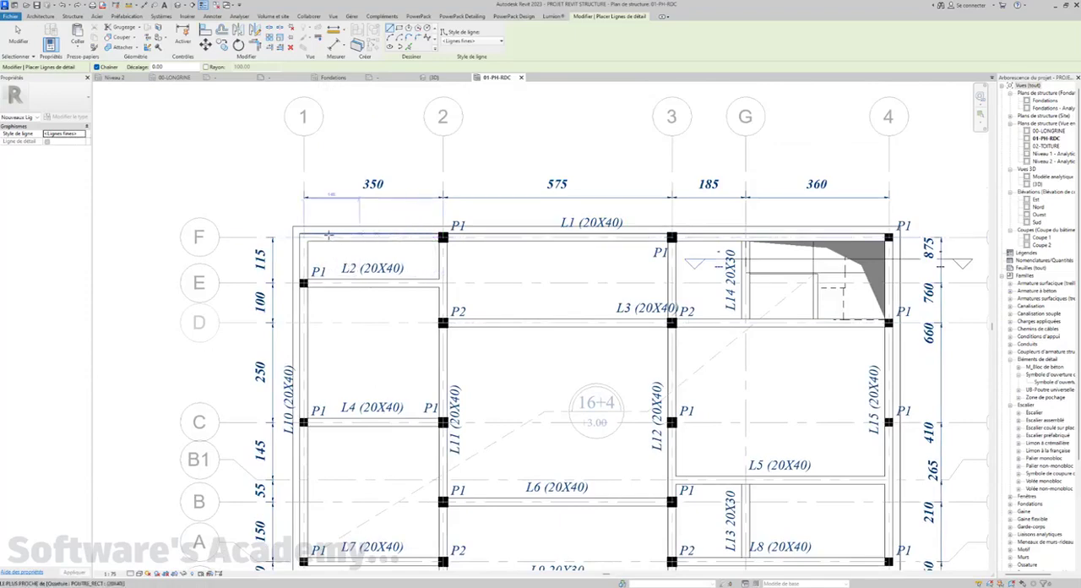
scroll(372, 270, up, 4)
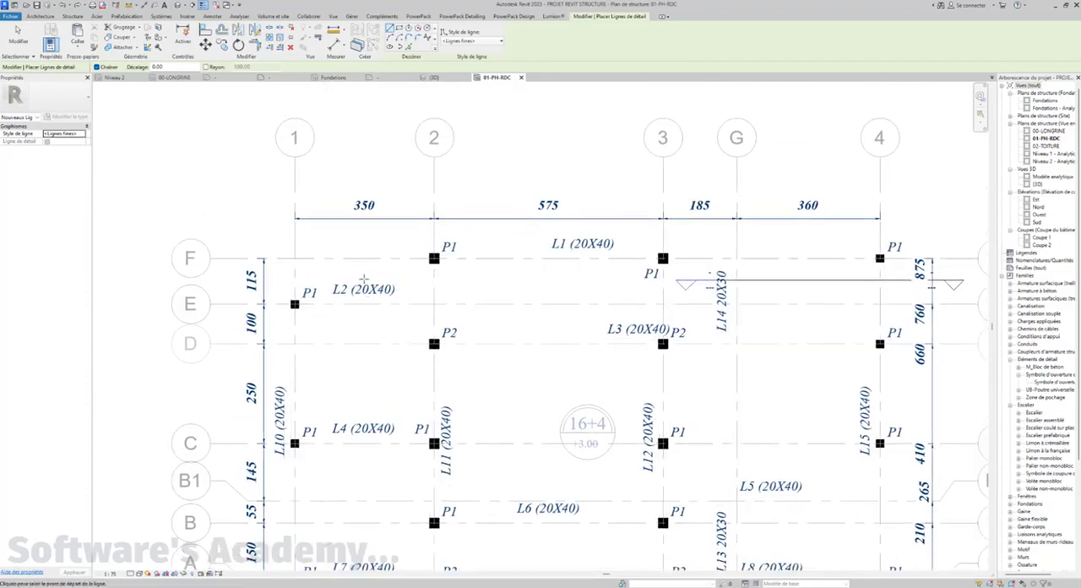
middle_drag(349, 297, 373, 339)
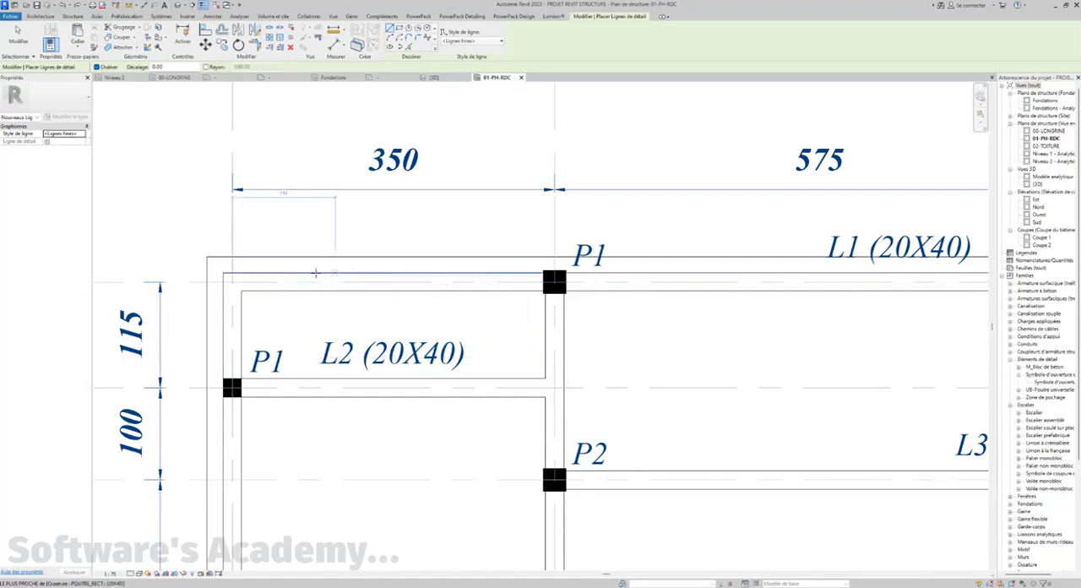
click(235, 277)
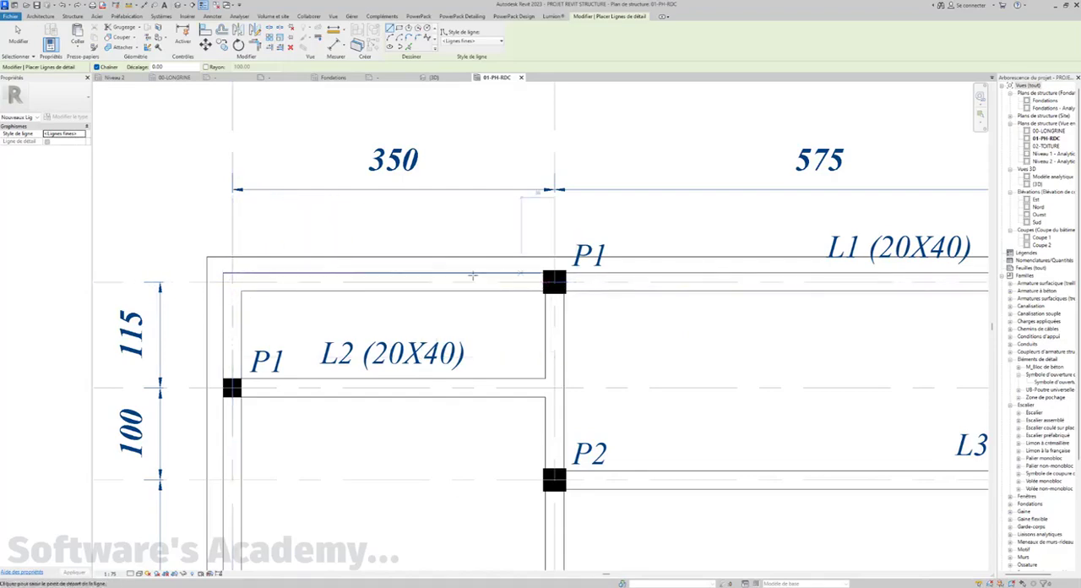
key(Escape)
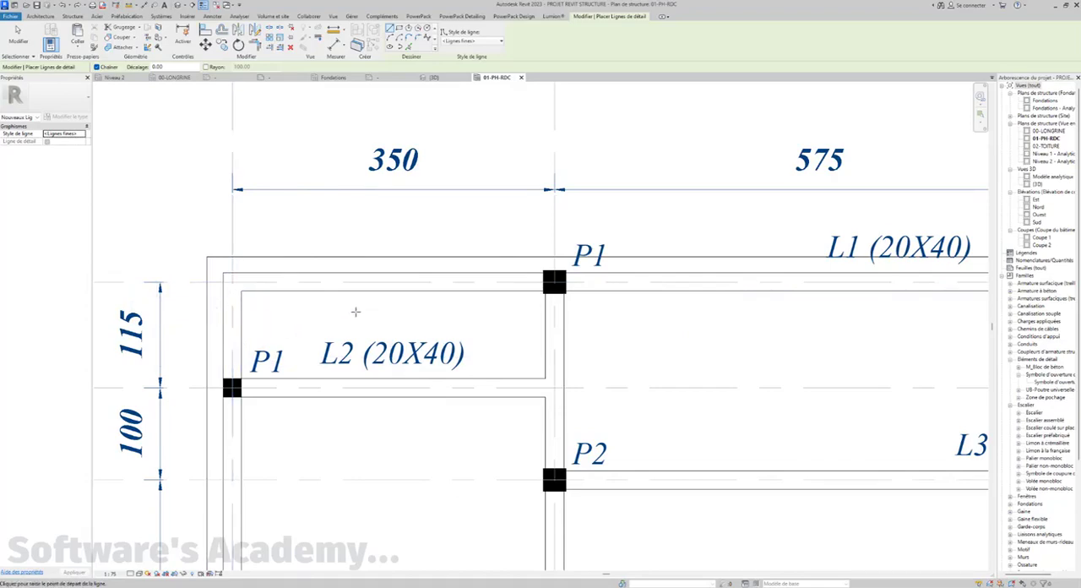
click(331, 313)
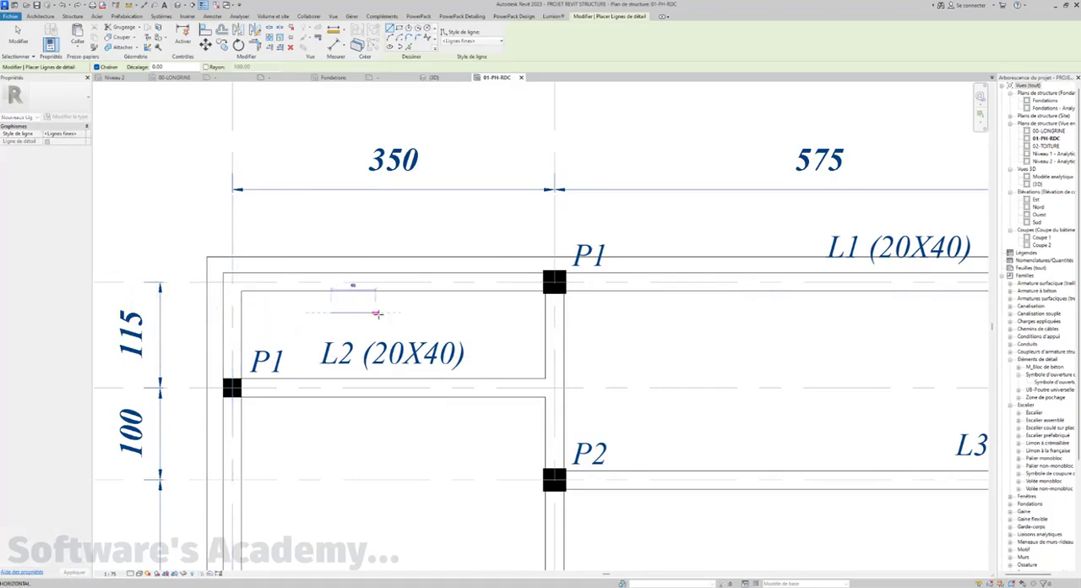
text(60)
key(Return)
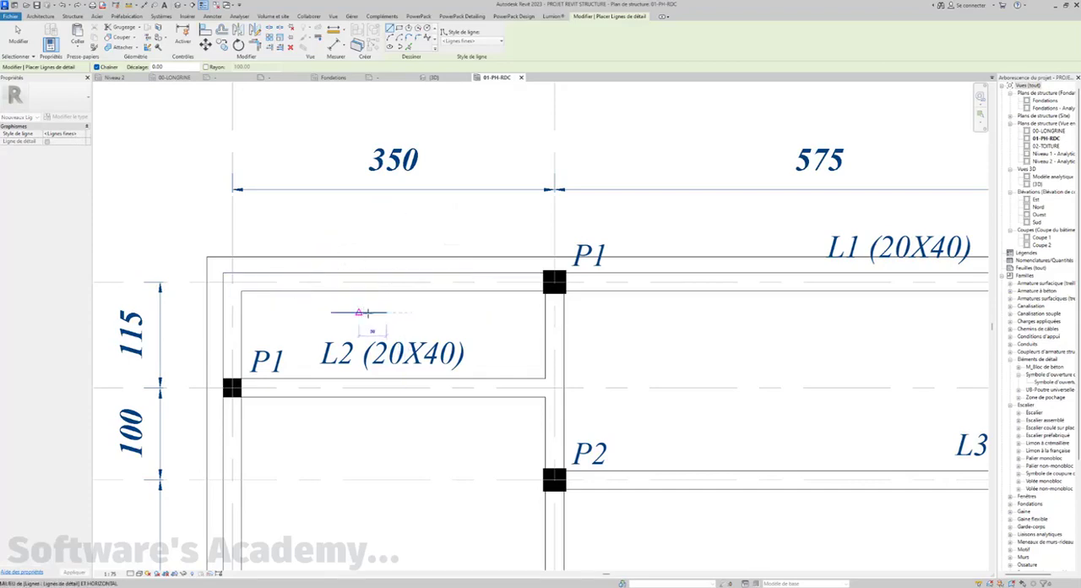
scroll(374, 311, up, 3)
scroll(375, 311, up, 5)
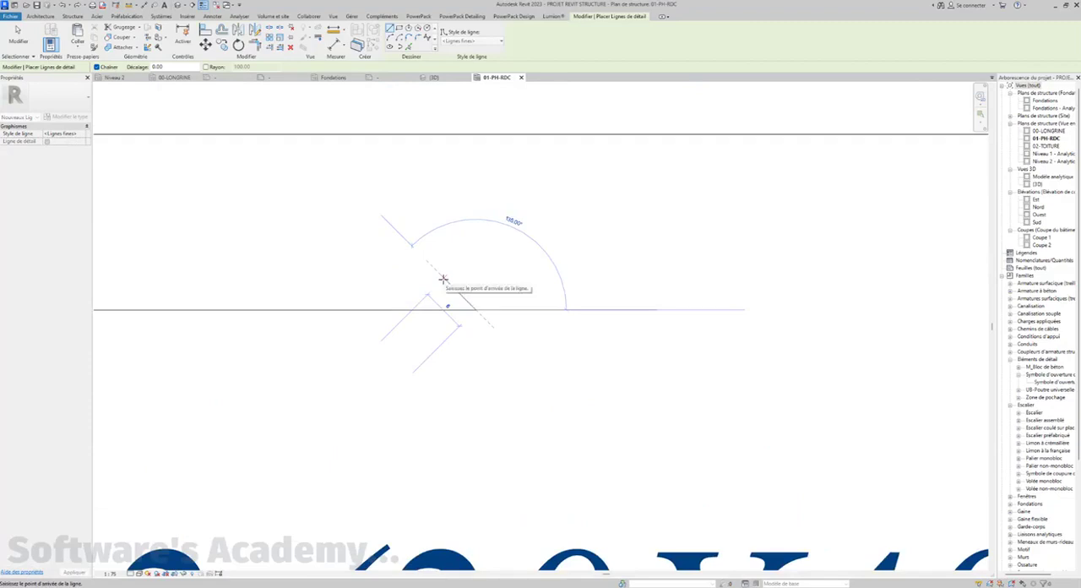
key(Escape)
key(Escape)
Draw a detail line 15 long at 15° upward from the left end of the horizontal line above the L2 mark
scroll(471, 304, down, 2)
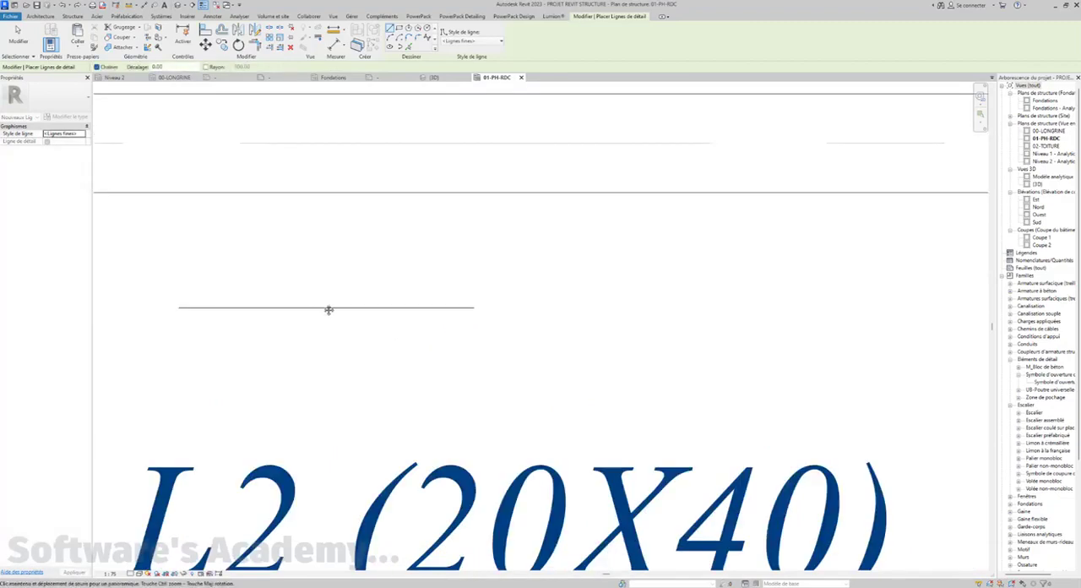
middle_drag(329, 309, 412, 311)
click(262, 310)
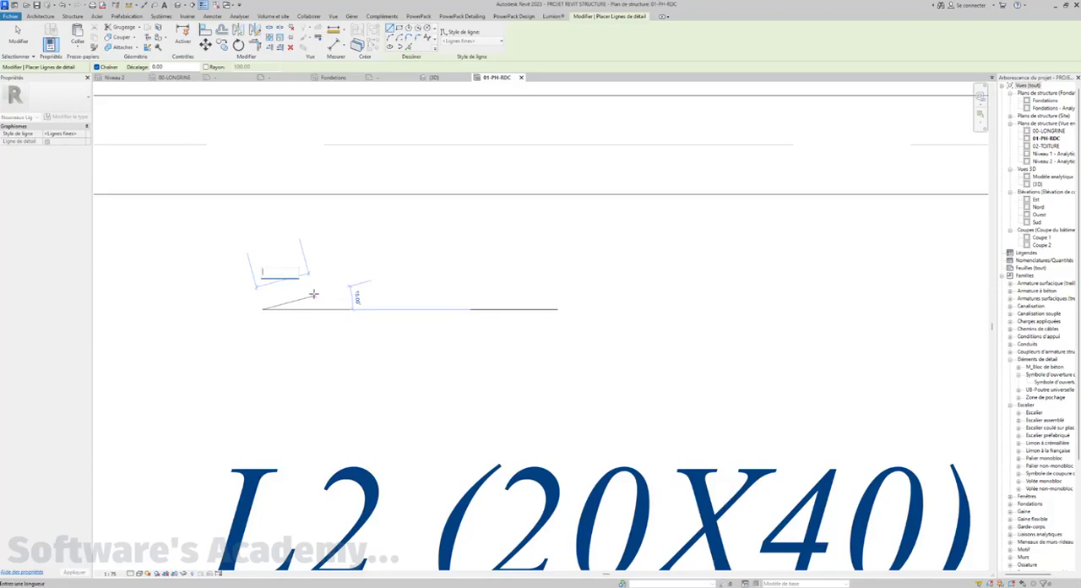
key(Return)
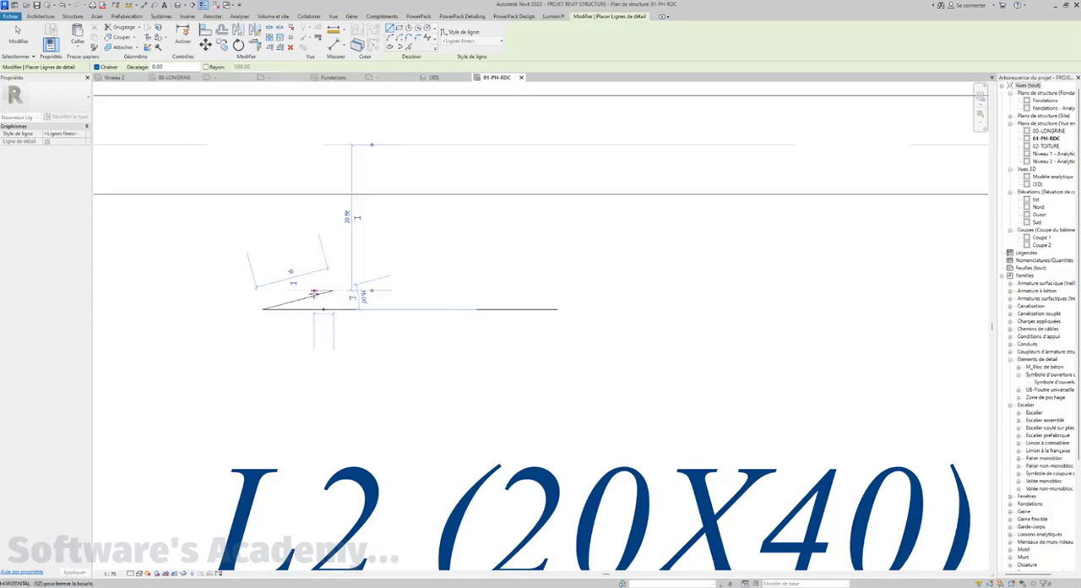
key(Escape)
key(Escape)
Set the length of the slanted arrowhead line to 10
scroll(361, 287, down, 5)
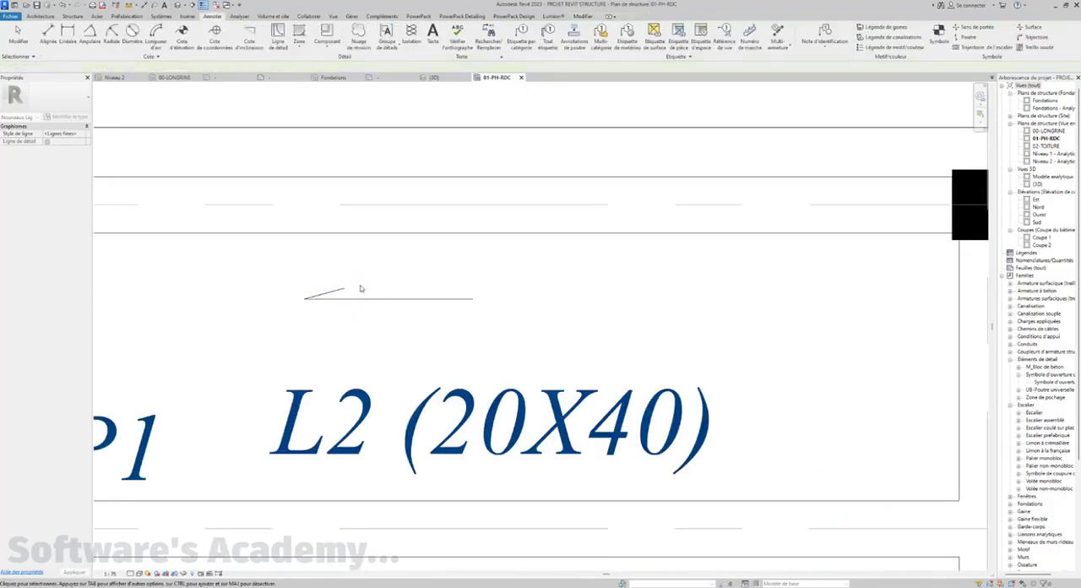
scroll(361, 288, down, 2)
scroll(360, 288, up, 8)
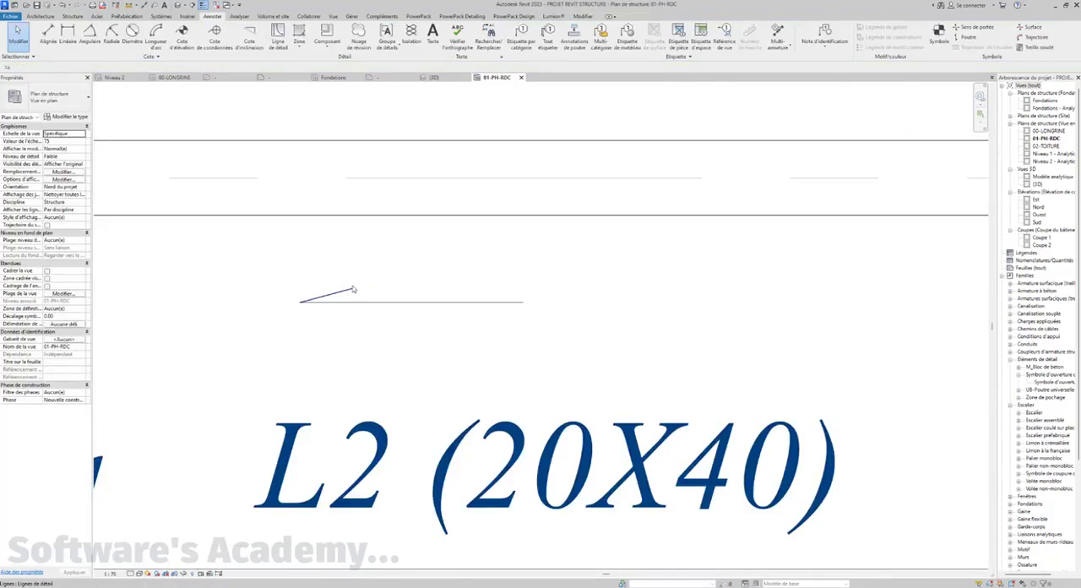
click(337, 291)
click(320, 267)
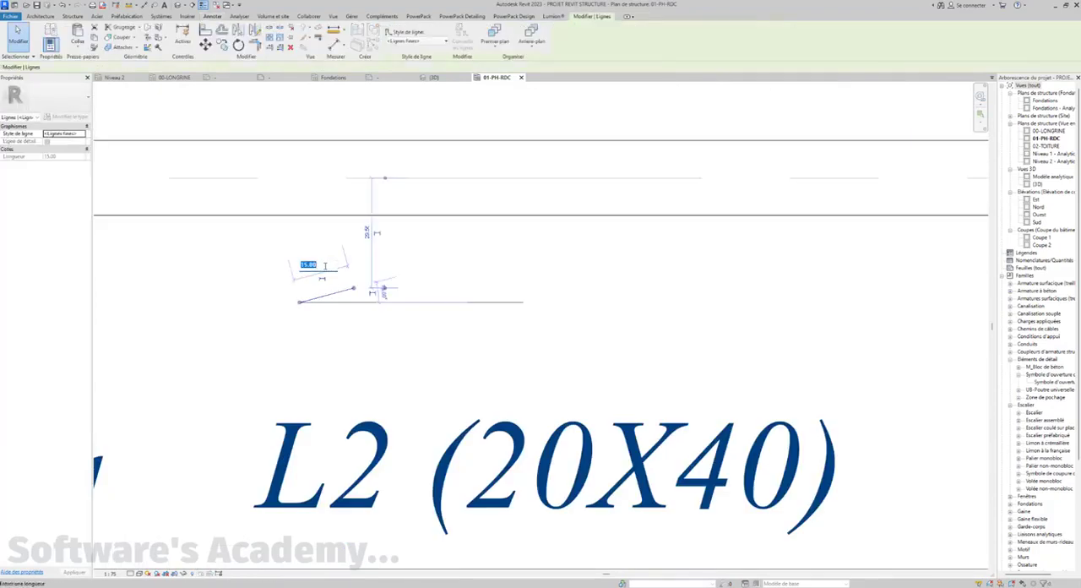
text(10)
key(Return)
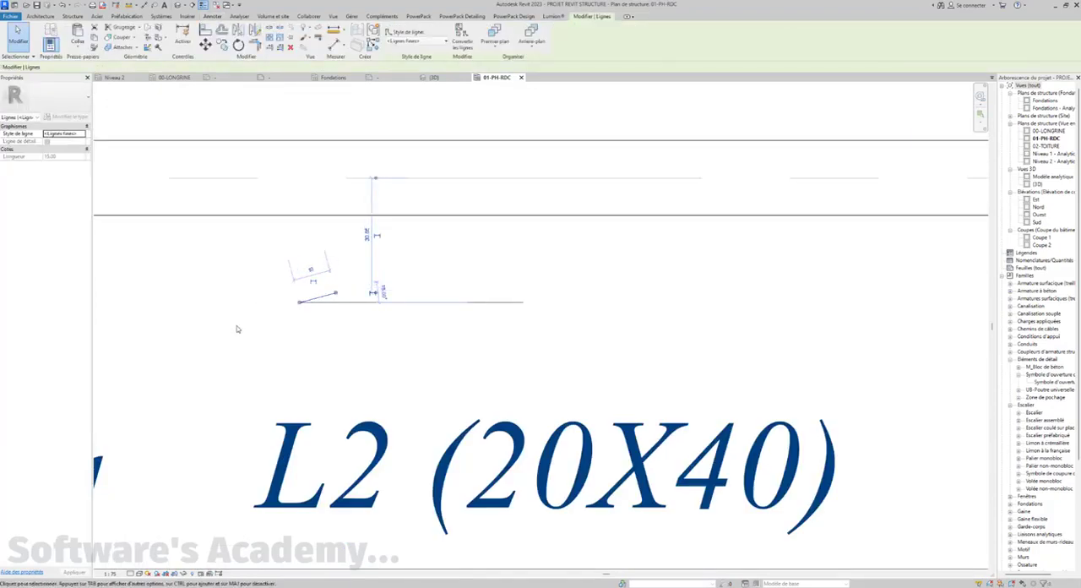
Mirror the slanted arrowhead line about the horizontal detail line to complete the left arrowhead
scroll(279, 343, down, 1)
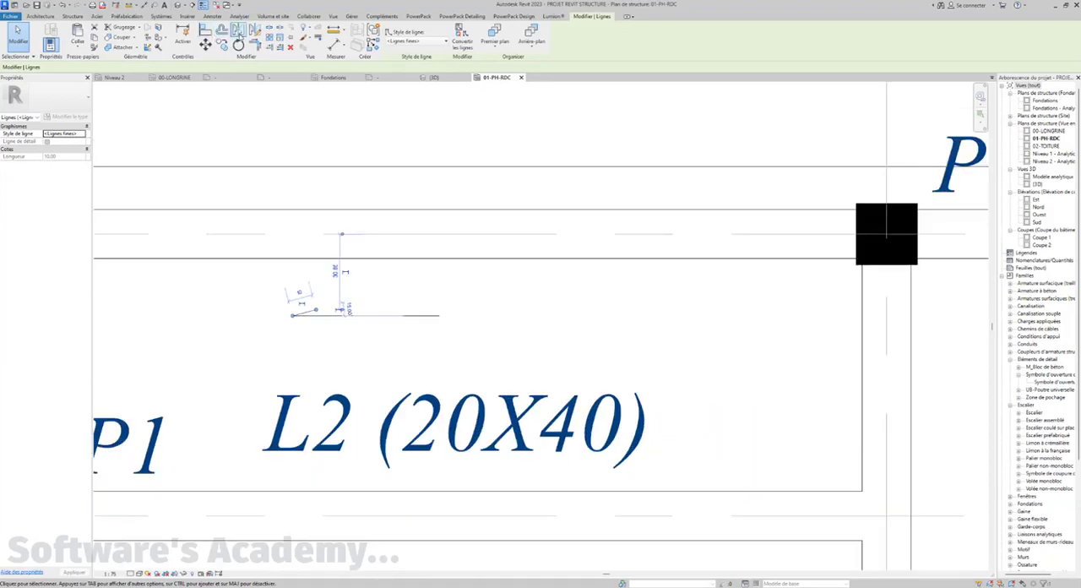
click(239, 31)
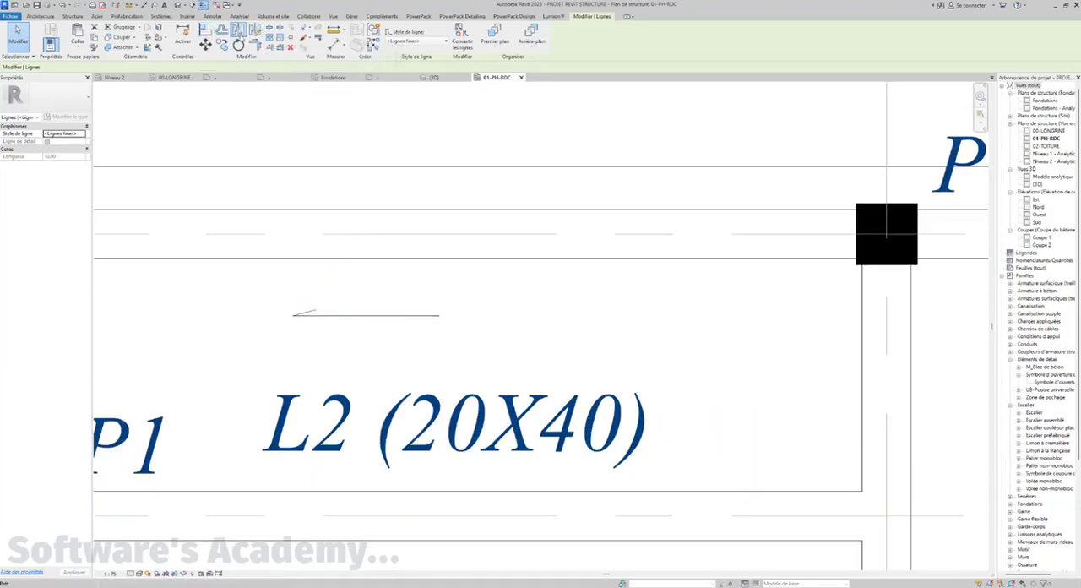
click(367, 317)
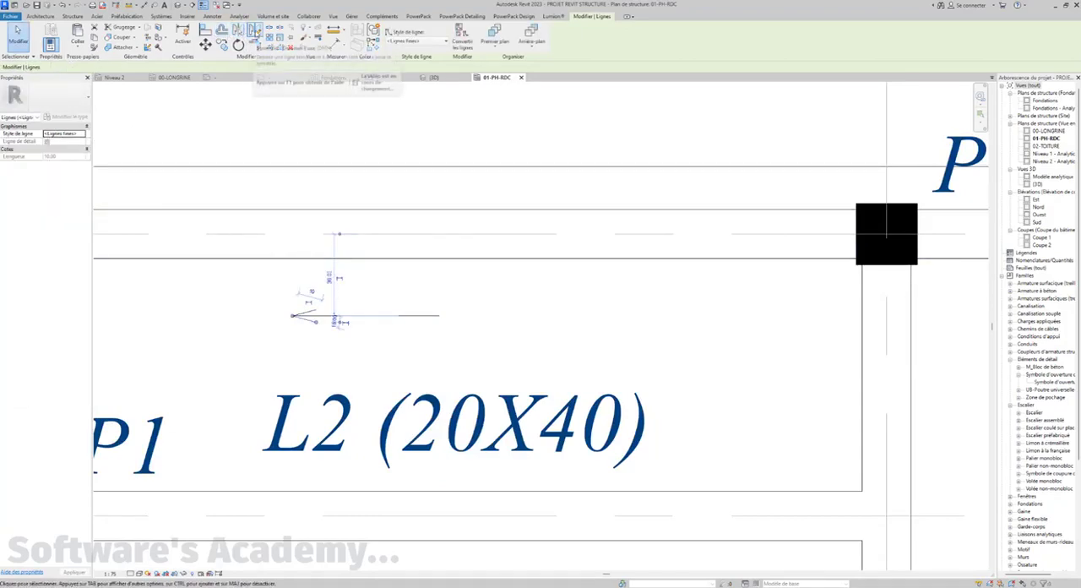
Mirror the lower left arrowhead line, without keeping the original, about a vertical axis through the midpoint of the horizontal detail line
key(Escape)
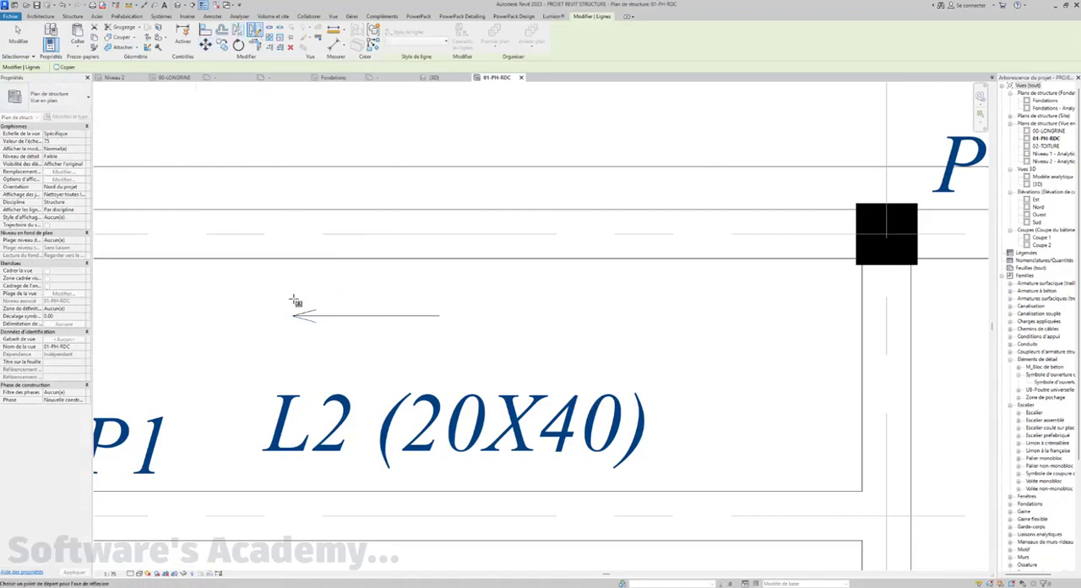
click(369, 317)
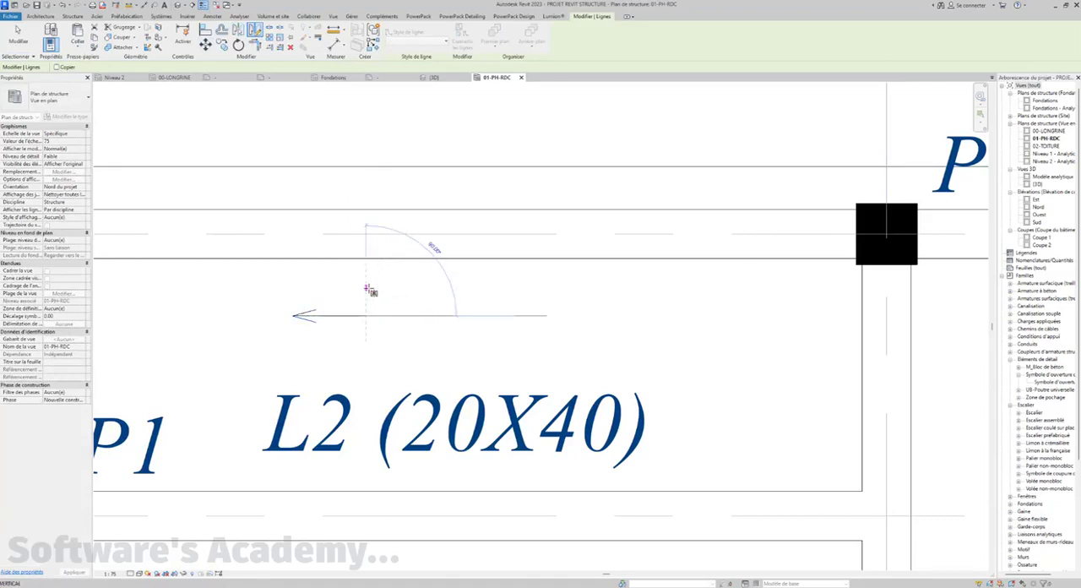
click(370, 291)
key(Escape)
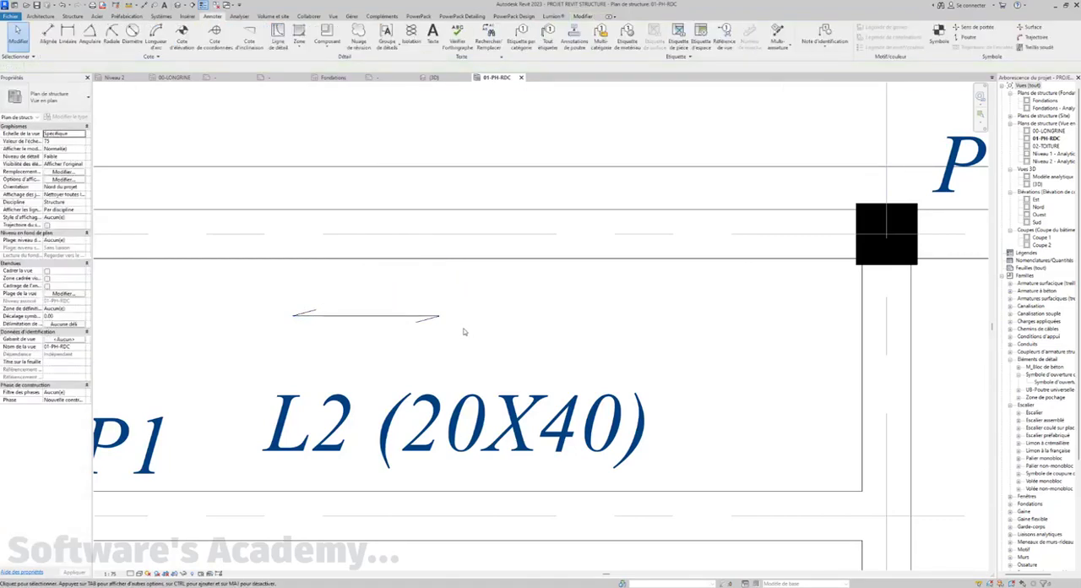
Move the complete arrow symbol slightly right and down, keeping it above the L2 (20X40) beam mark
scroll(464, 331, down, 4)
scroll(422, 329, down, 2)
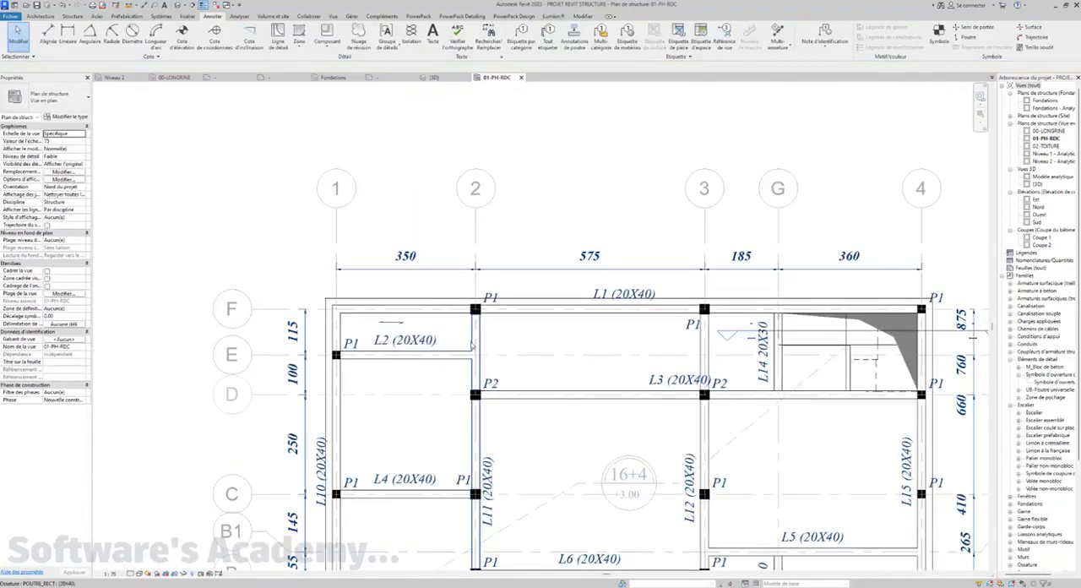
middle_drag(475, 351, 387, 218)
scroll(387, 218, down, 3)
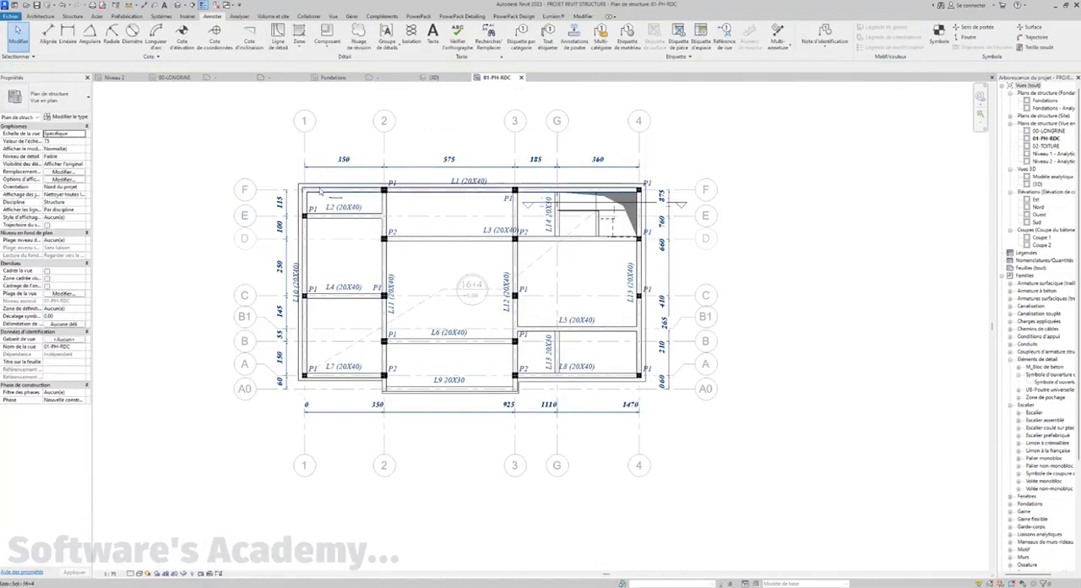
scroll(330, 193, up, 5)
mouse_move(380, 231)
middle_down()
mouse_move(370, 249)
mouse_move(363, 241)
middle_up()
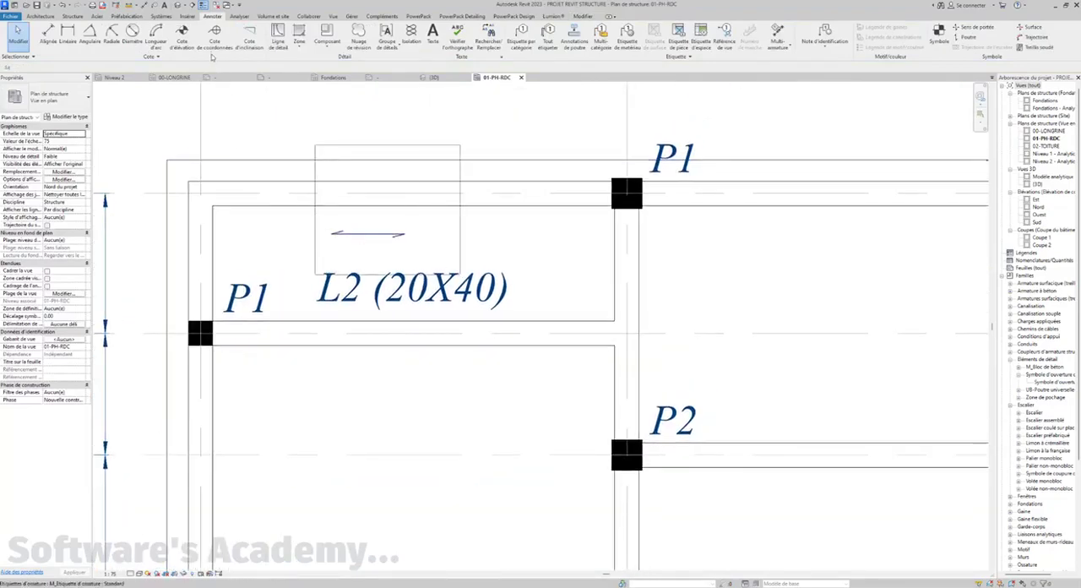
click(362, 236)
key(m)
key(v)
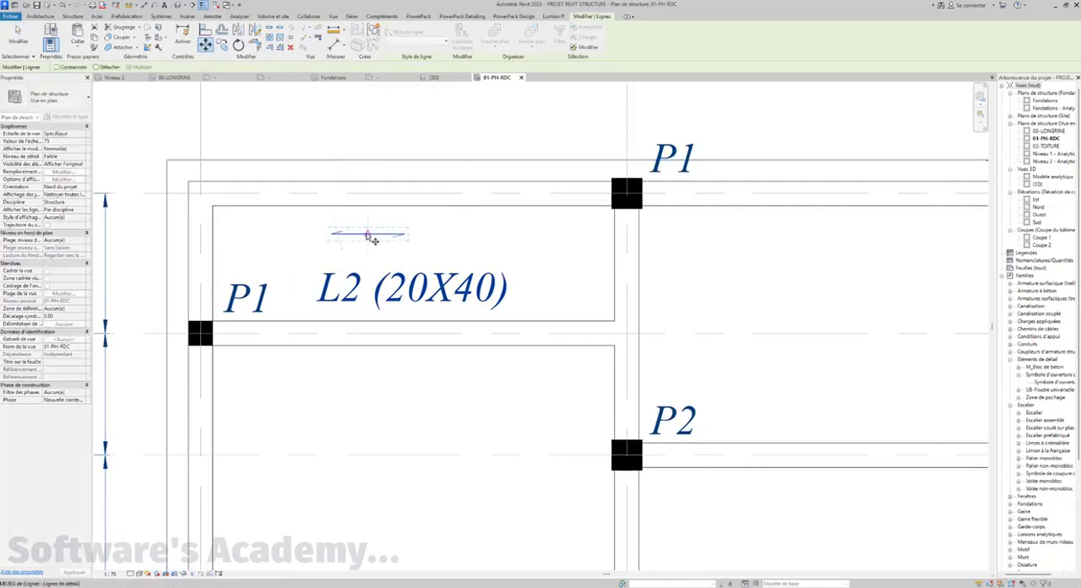
click(372, 235)
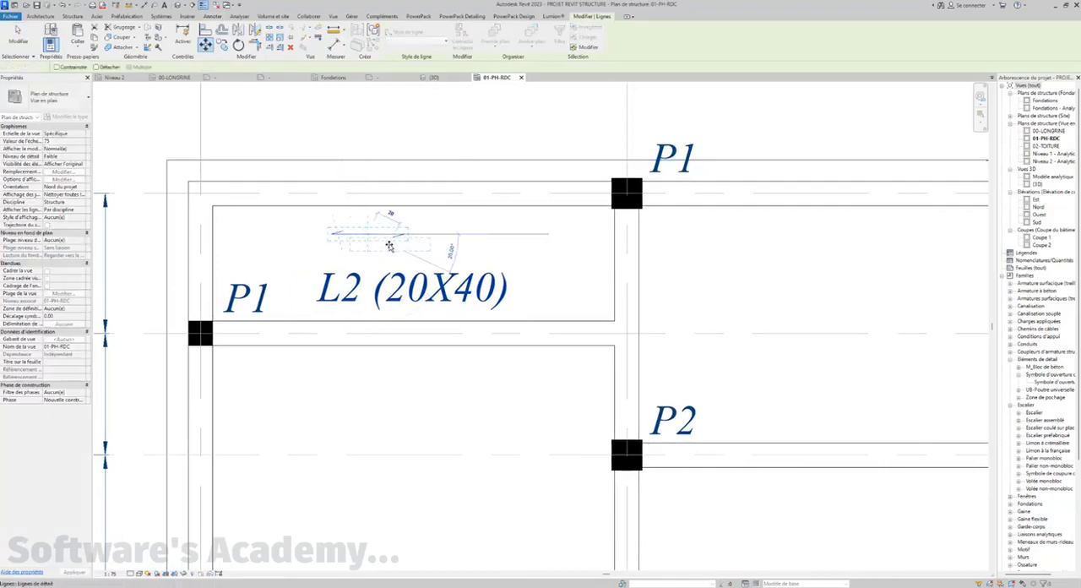
click(406, 246)
key(Escape)
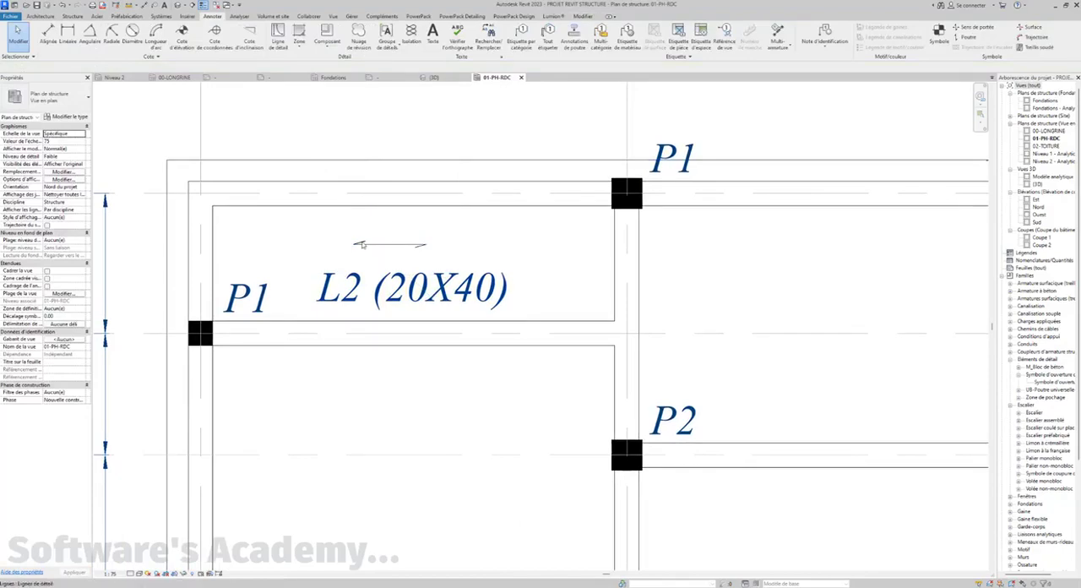
Set the arrow's horizontal line to the <Lignes moyennes> line style and turn off the thin-line display
scroll(362, 241, up, 5)
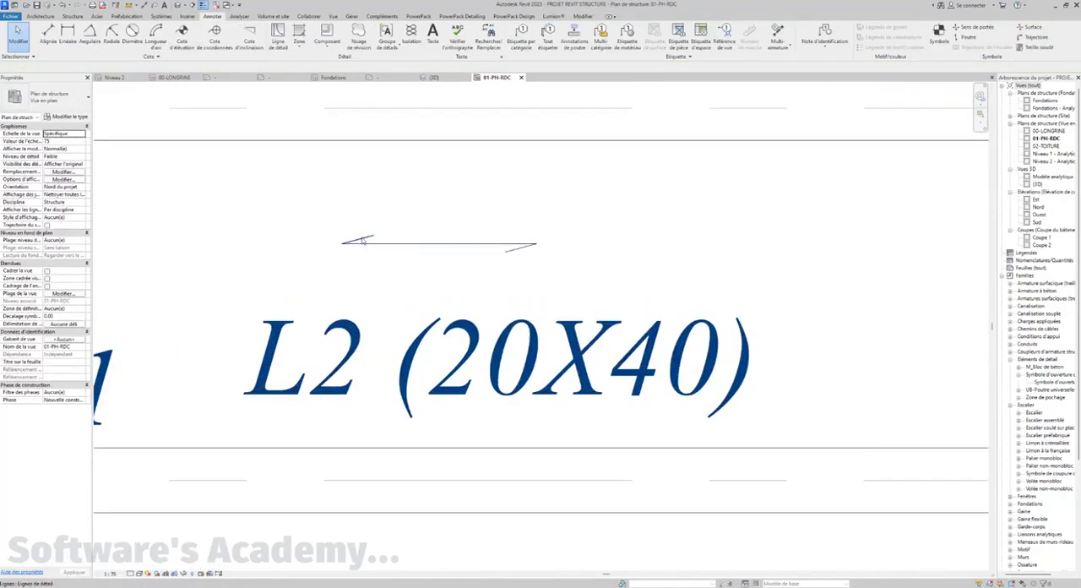
click(361, 242)
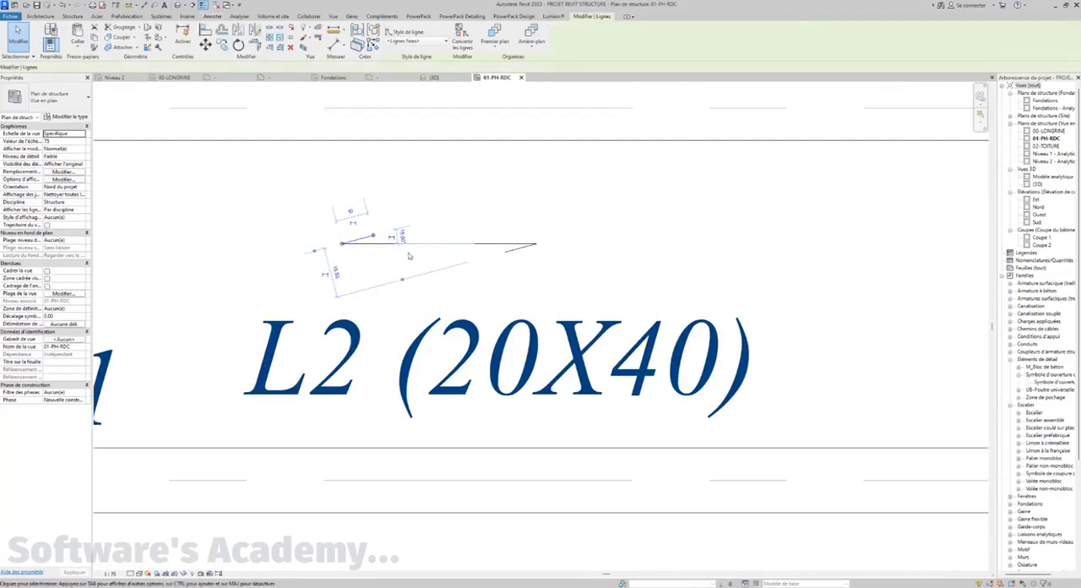
key(Escape)
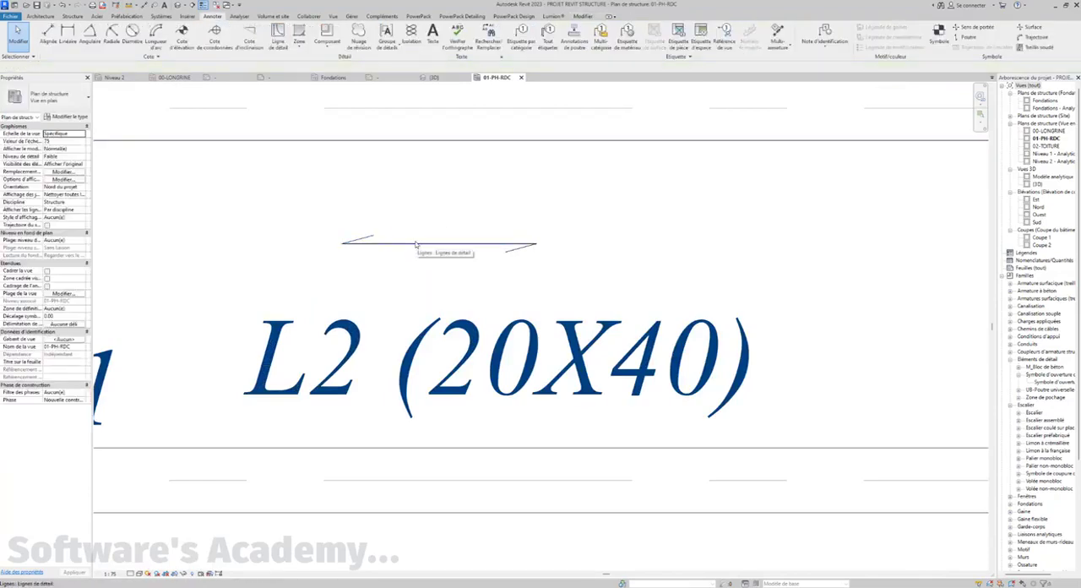
click(414, 244)
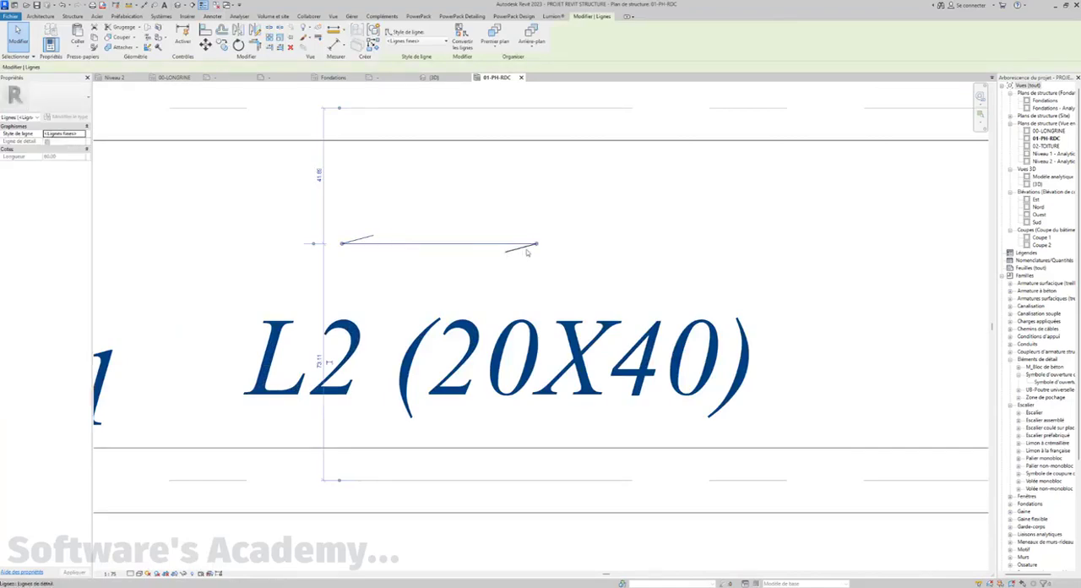
click(409, 40)
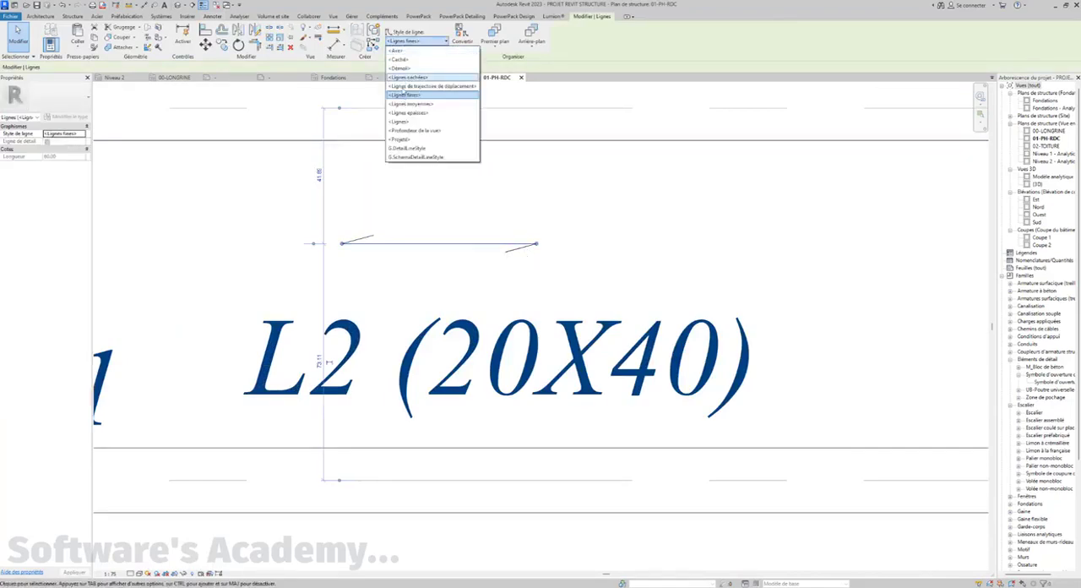
click(338, 103)
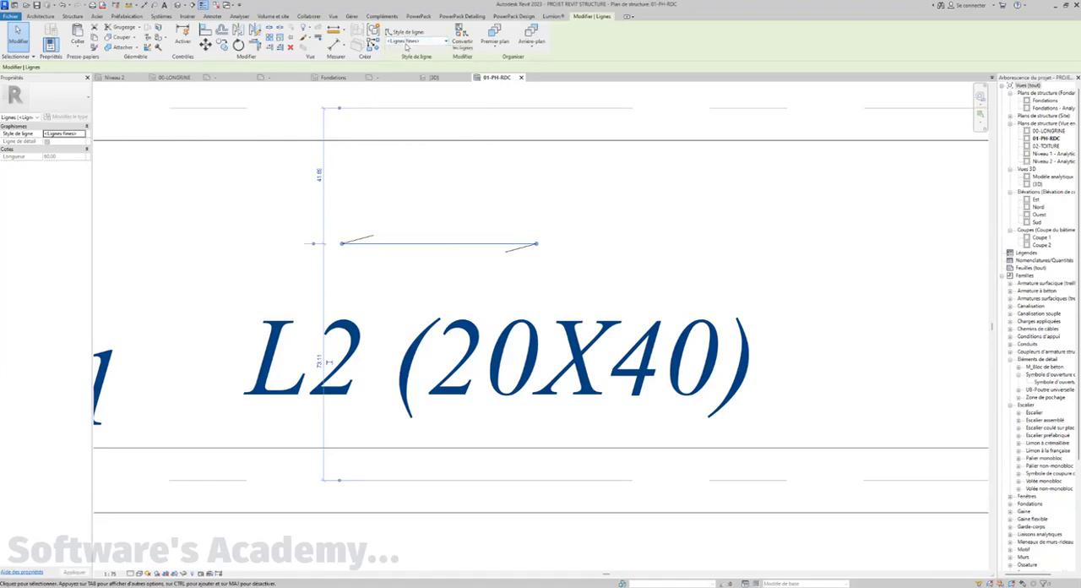
click(407, 42)
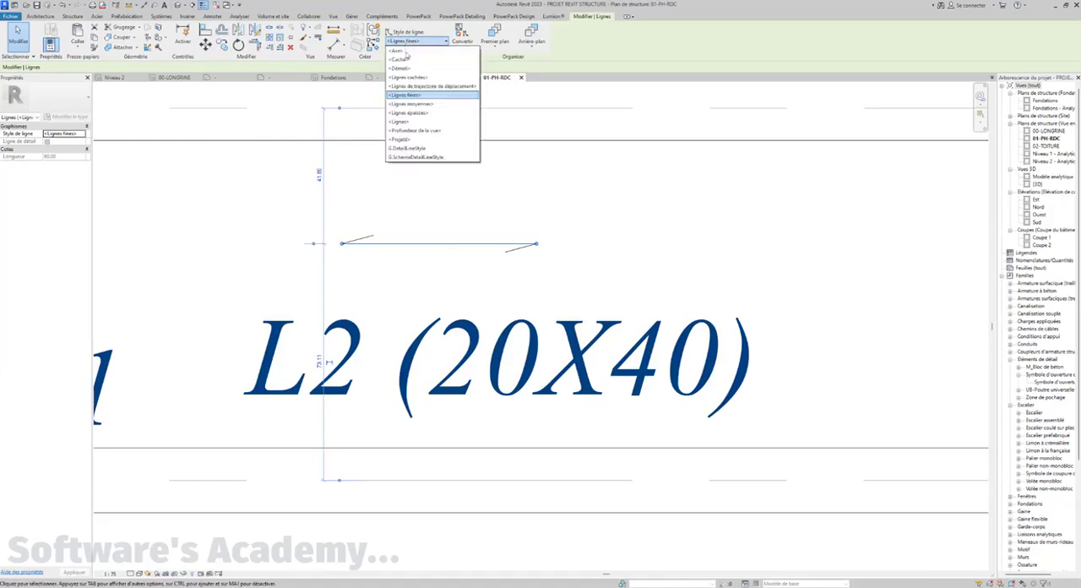
click(410, 105)
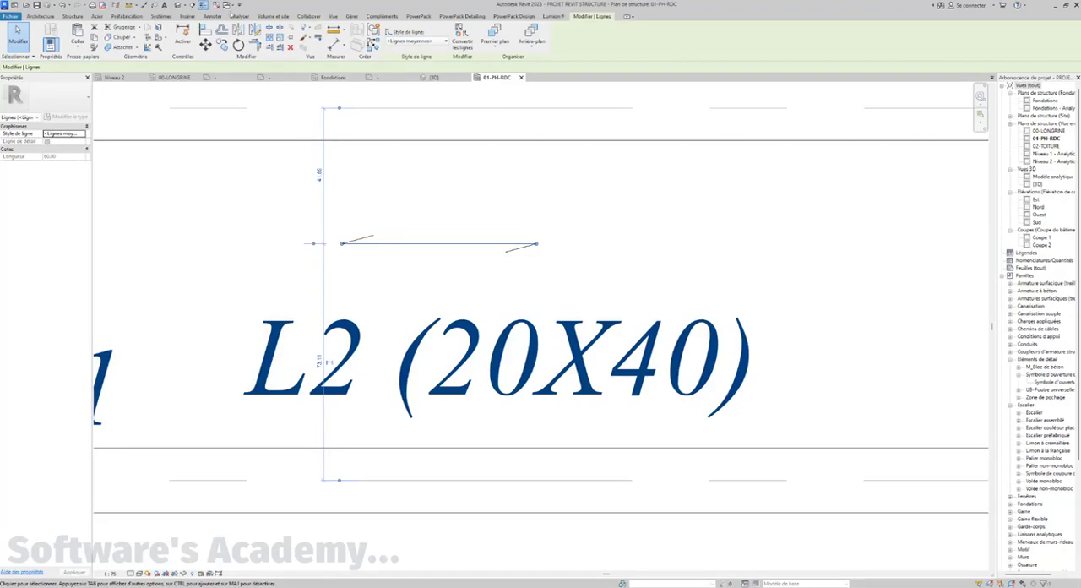
key(Escape)
scroll(365, 189, down, 5)
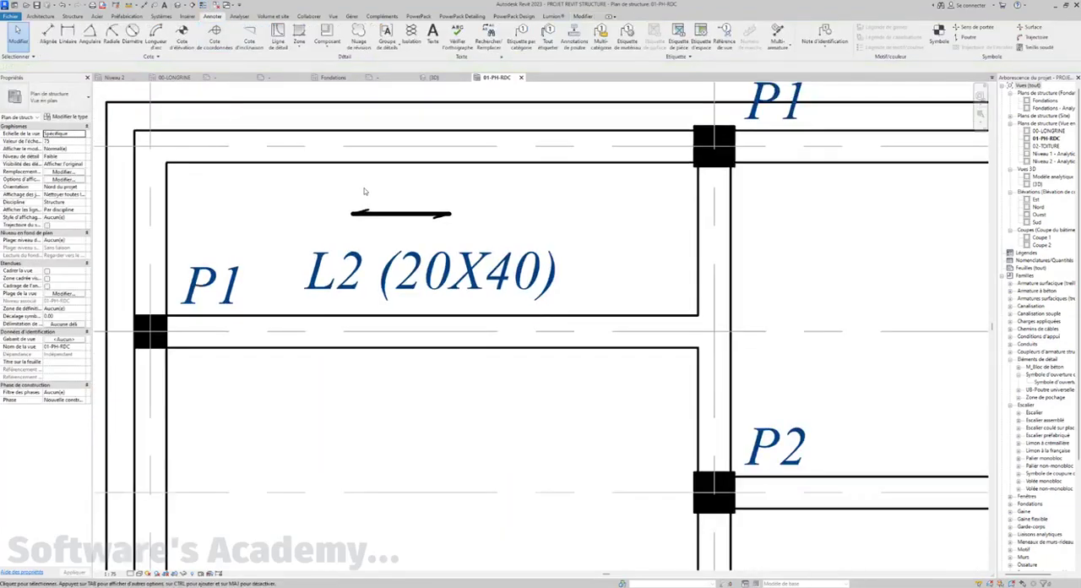
Examine the arrow symbol's size and line weight against the beams and marks at several zoom levels
scroll(374, 166, down, 4)
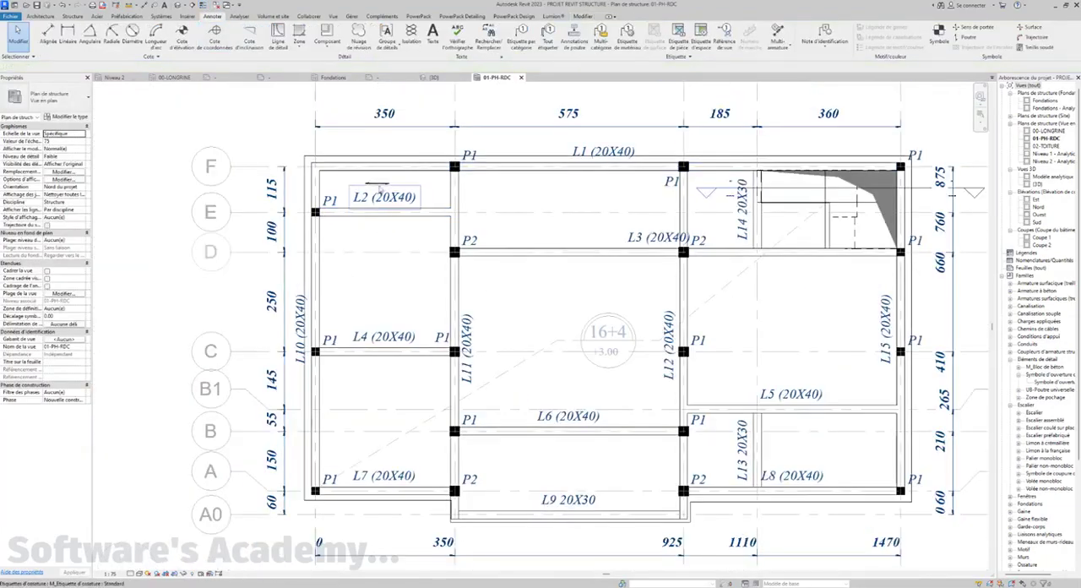
scroll(379, 179, up, 2)
scroll(379, 179, up, 5)
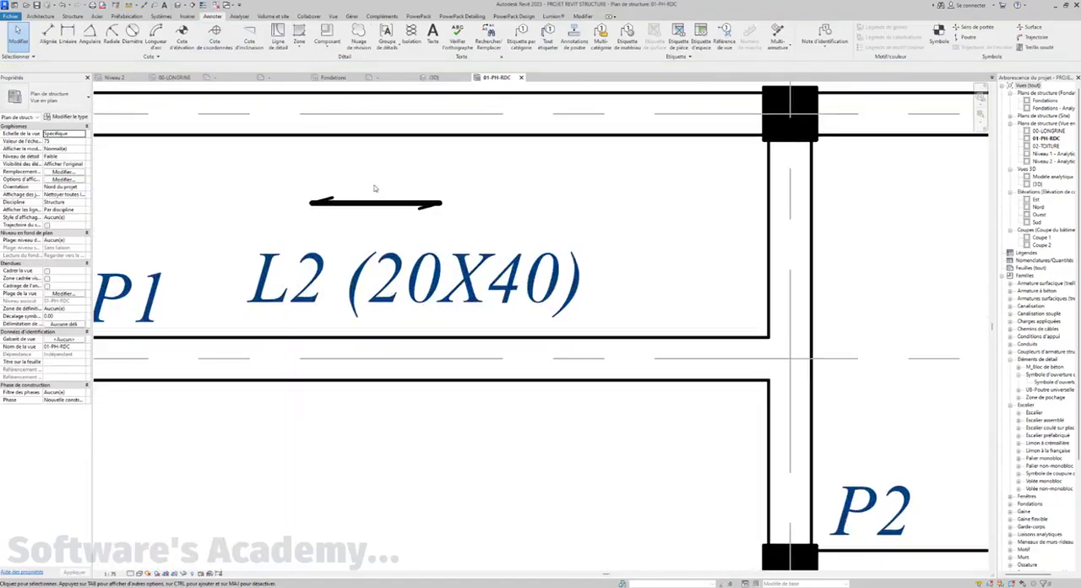
scroll(380, 190, down, 5)
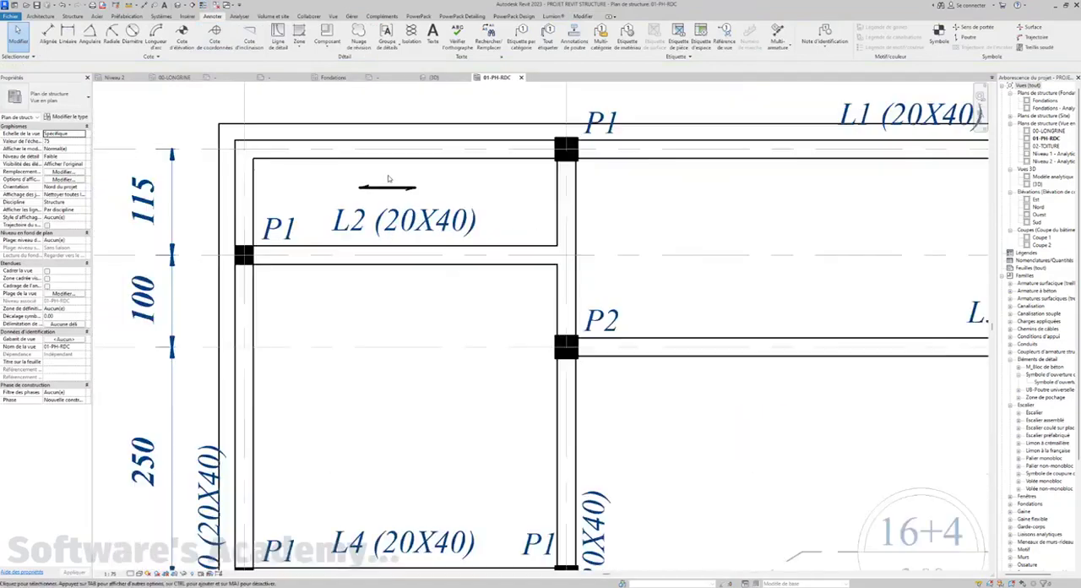
scroll(384, 211, down, 1)
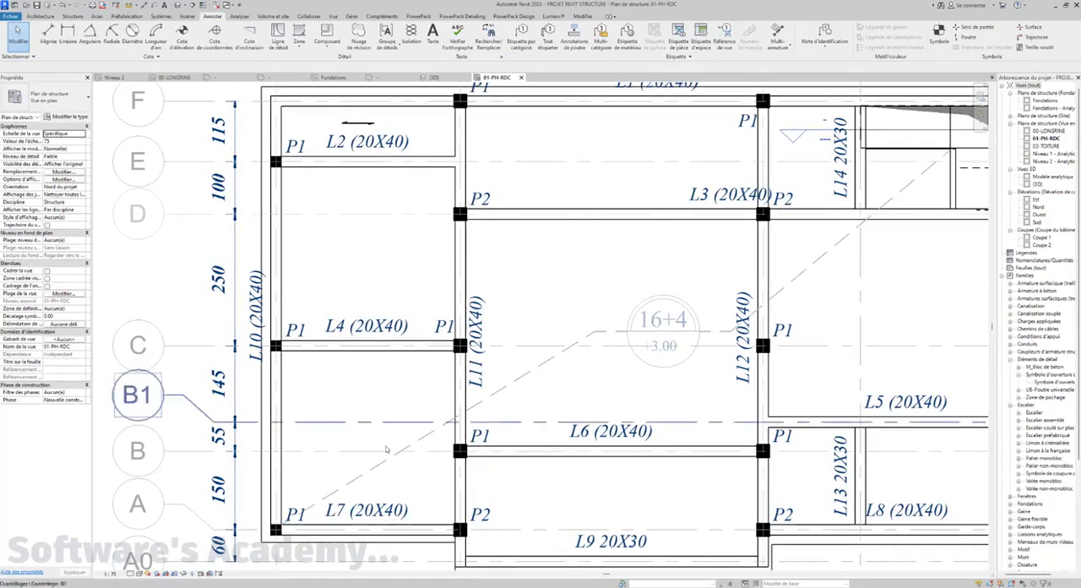
scroll(481, 340, down, 3)
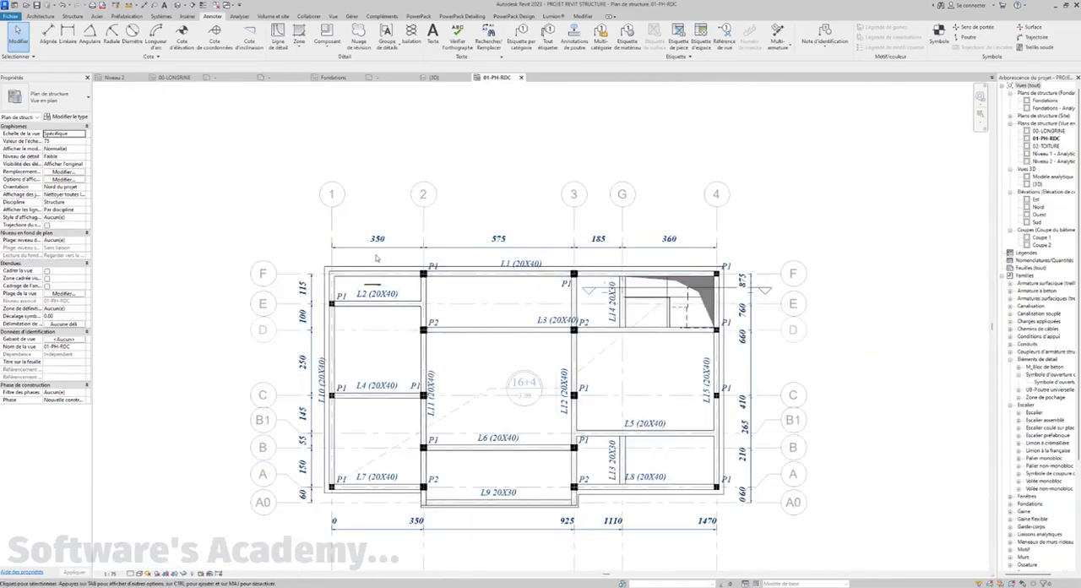
scroll(372, 292, up, 3)
scroll(372, 305, up, 4)
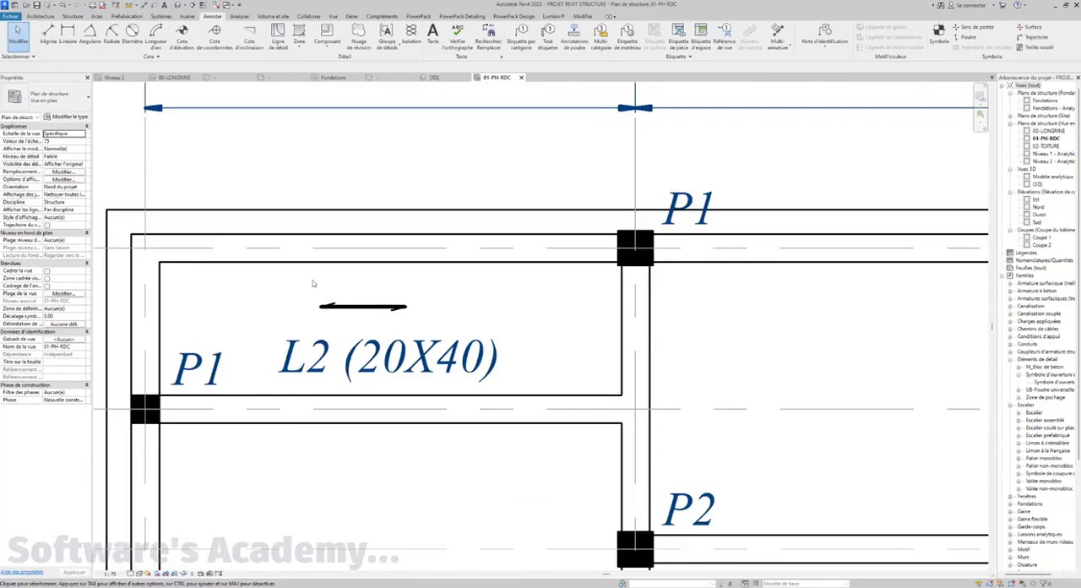
scroll(171, 288, down, 2)
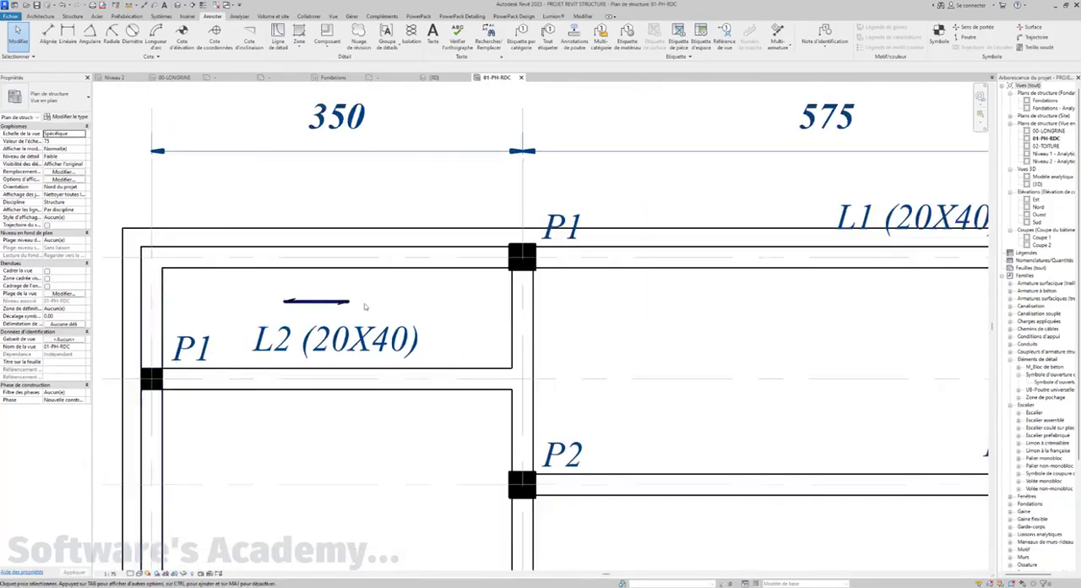
scroll(497, 301, down, 3)
middle_drag(315, 277, 297, 233)
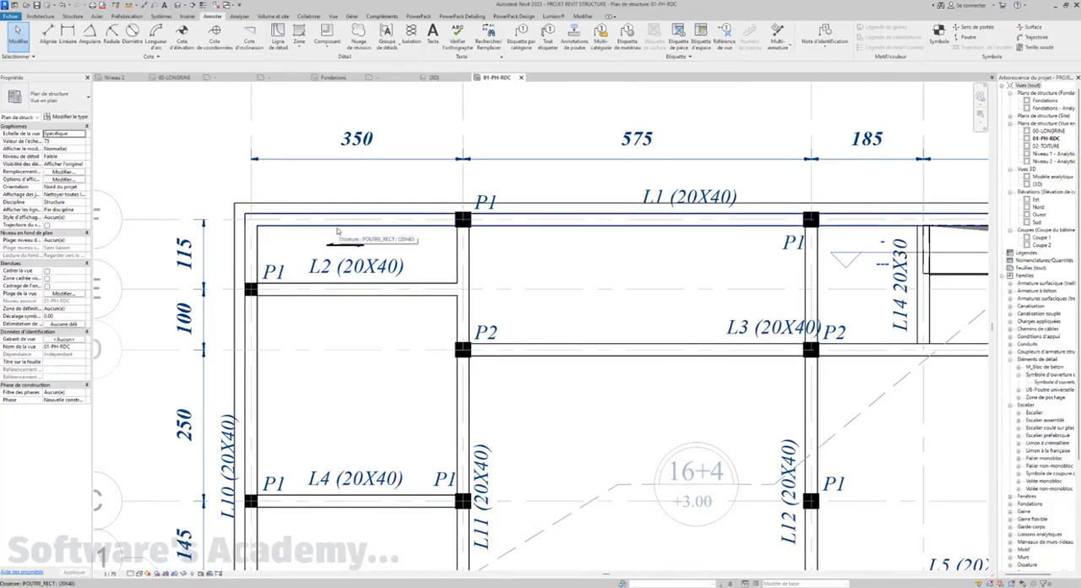
Try a length of 5 for the arrow's left arrowhead line, then set it to 15
scroll(359, 245, up, 4)
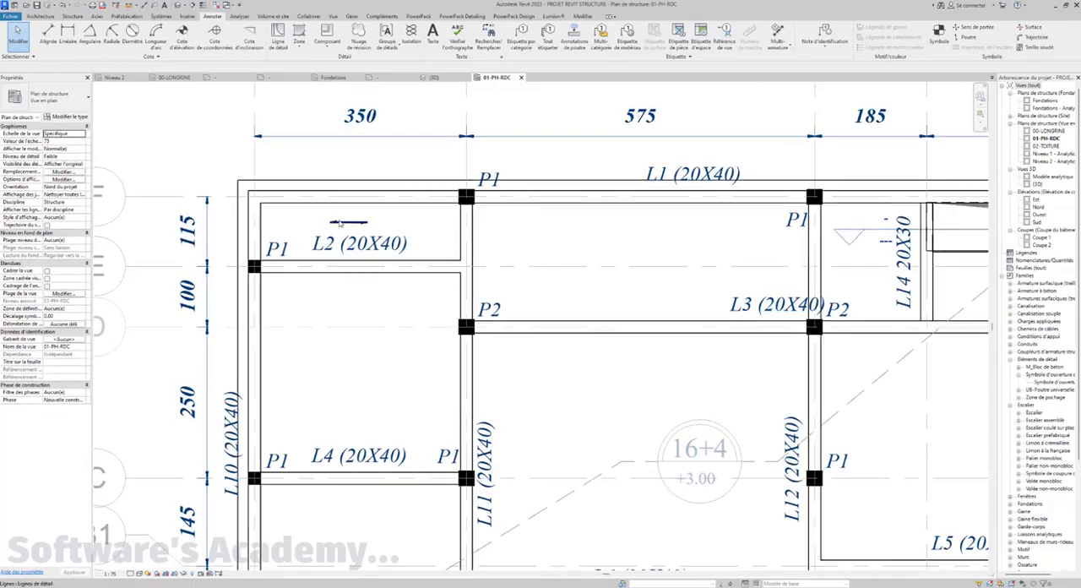
scroll(366, 219, up, 2)
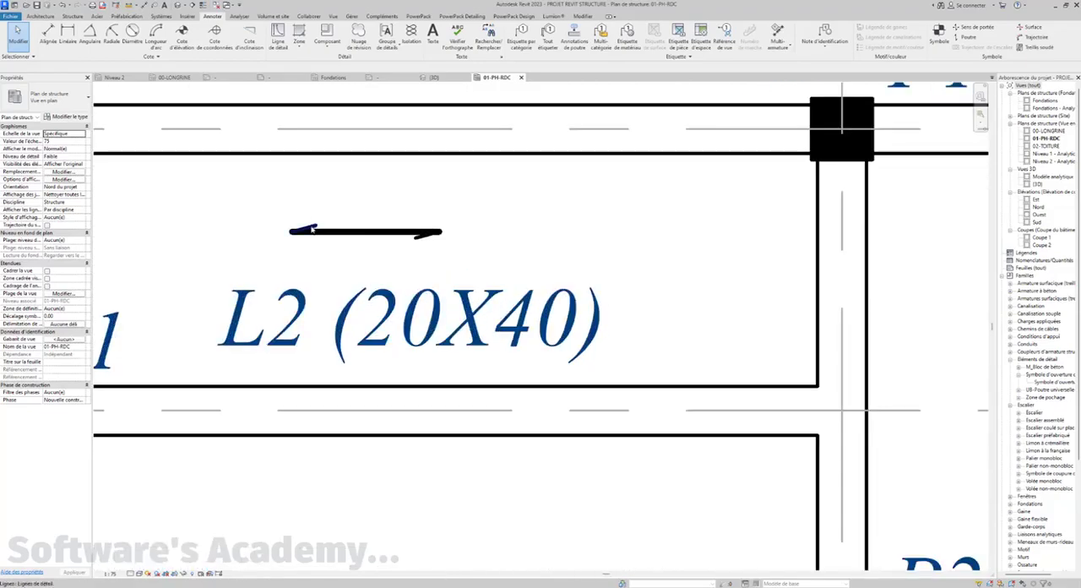
click(337, 228)
scroll(336, 221, up, 2)
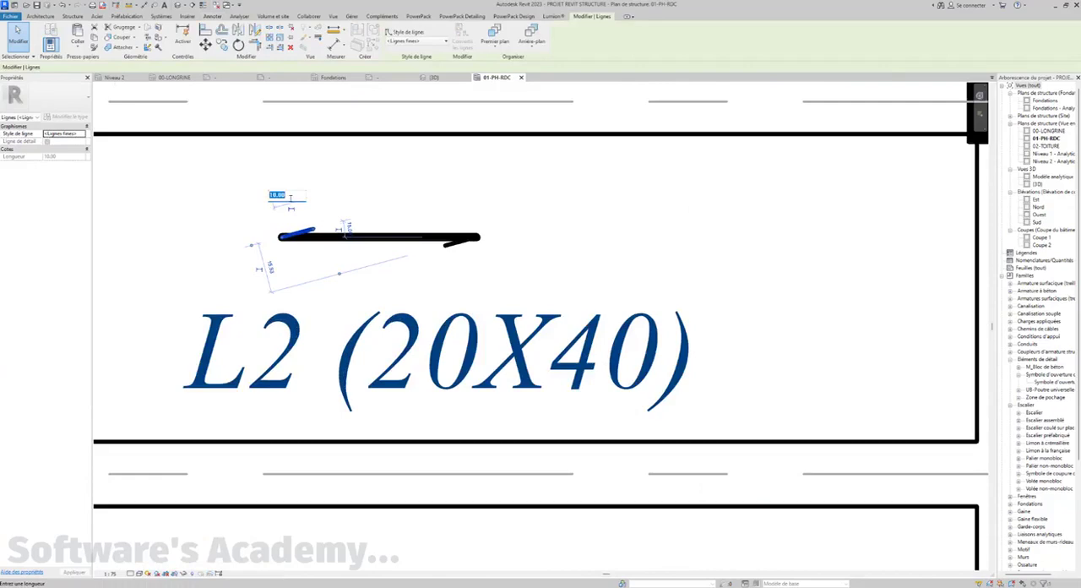
text(5)
key(Return)
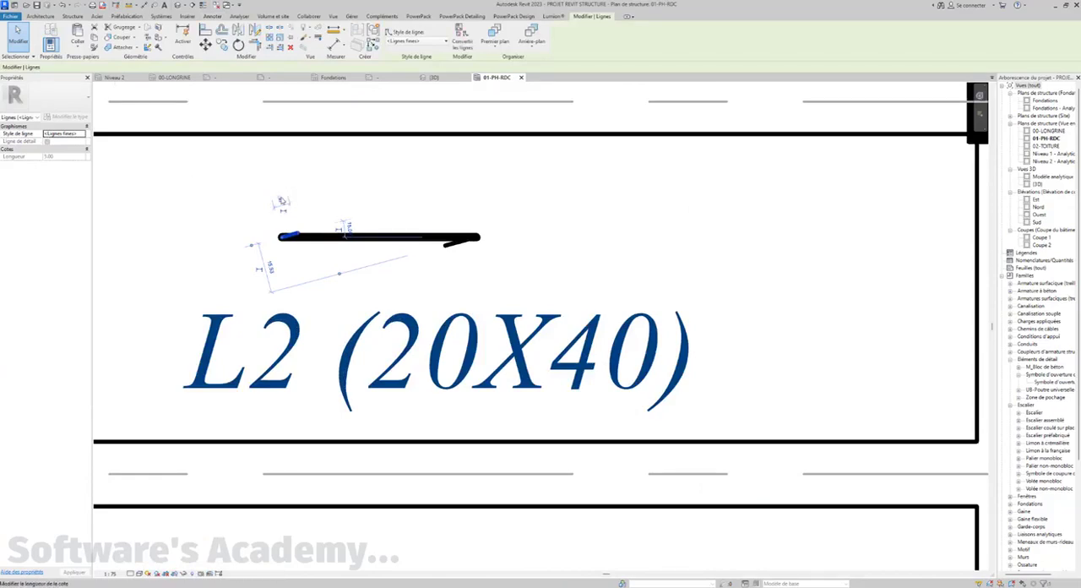
click(282, 201)
text(15)
key(Return)
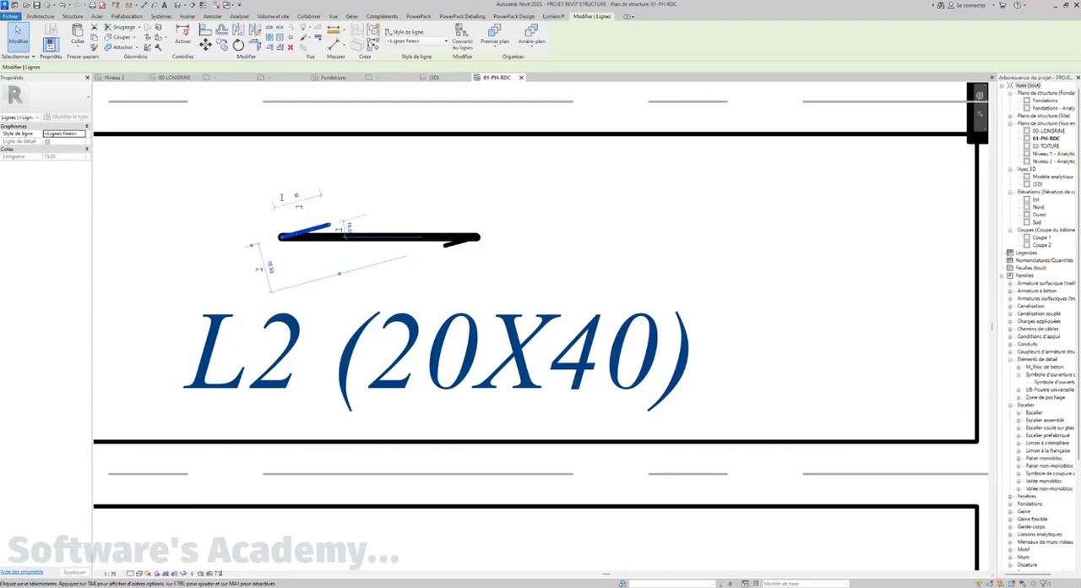
Set the length of the arrow's right arrowhead line to 15
click(461, 244)
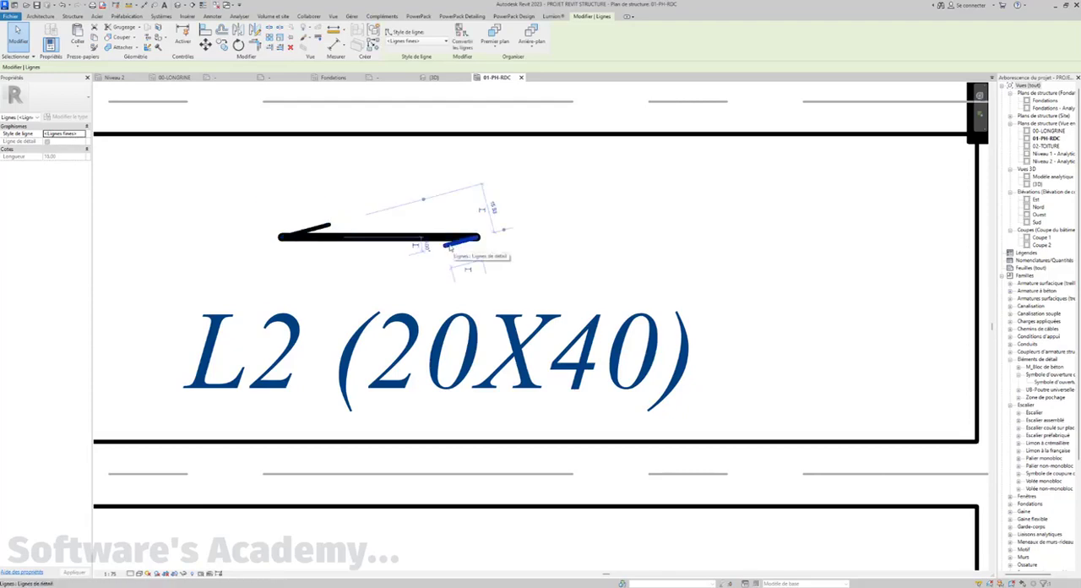
click(467, 260)
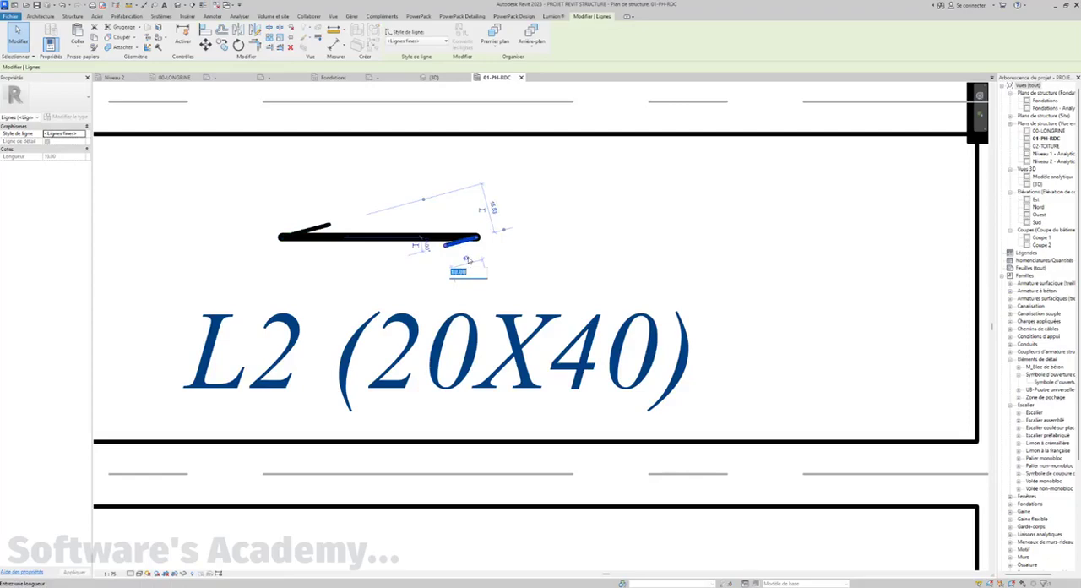
text(15)
key(Return)
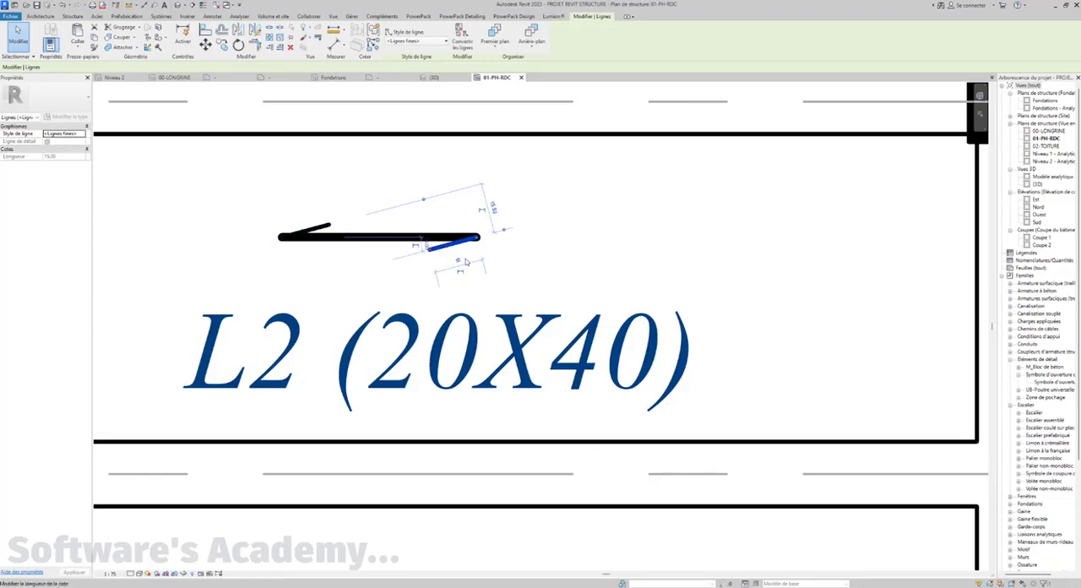
scroll(465, 262, down, 5)
scroll(464, 279, down, 3)
key(Escape)
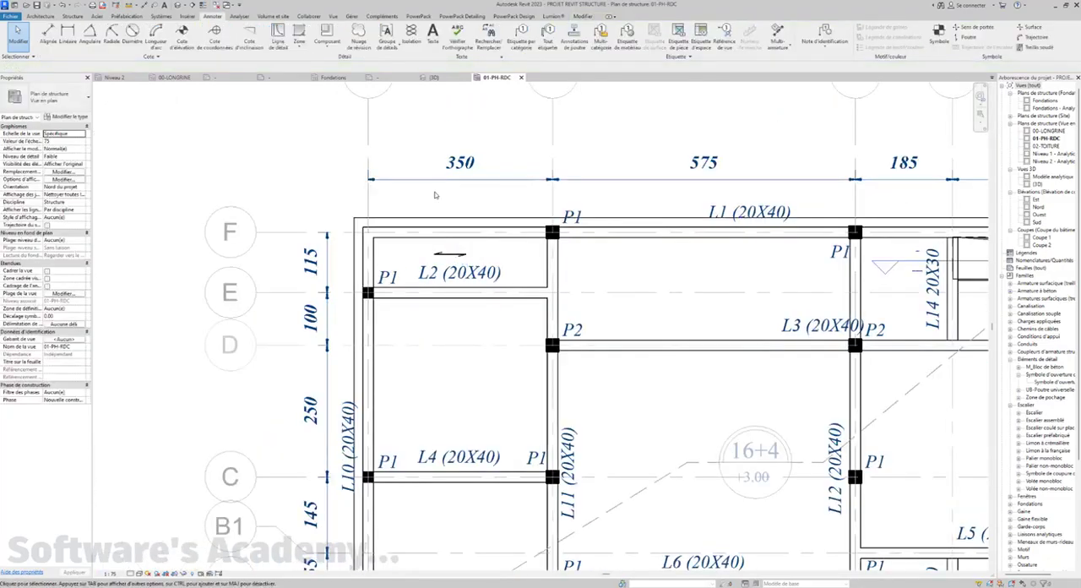
Copy the double-ended arrow symbol from the L2 bay into the bays above beams L4 and L7, with multiple copying enabled
scroll(439, 253, down, 3)
scroll(431, 202, up, 3)
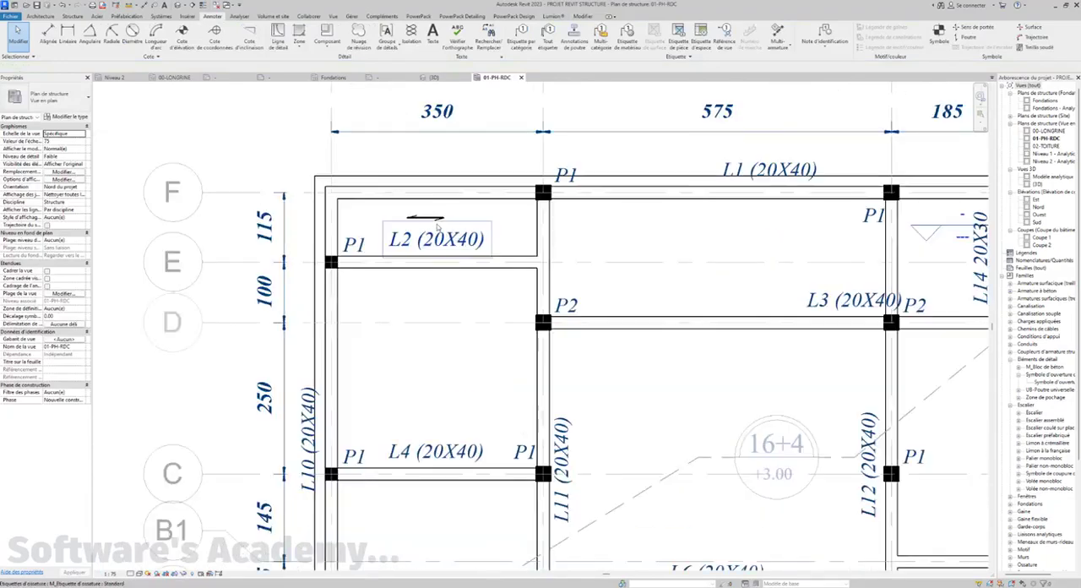
drag(386, 157, 448, 218)
scroll(446, 216, down, 2)
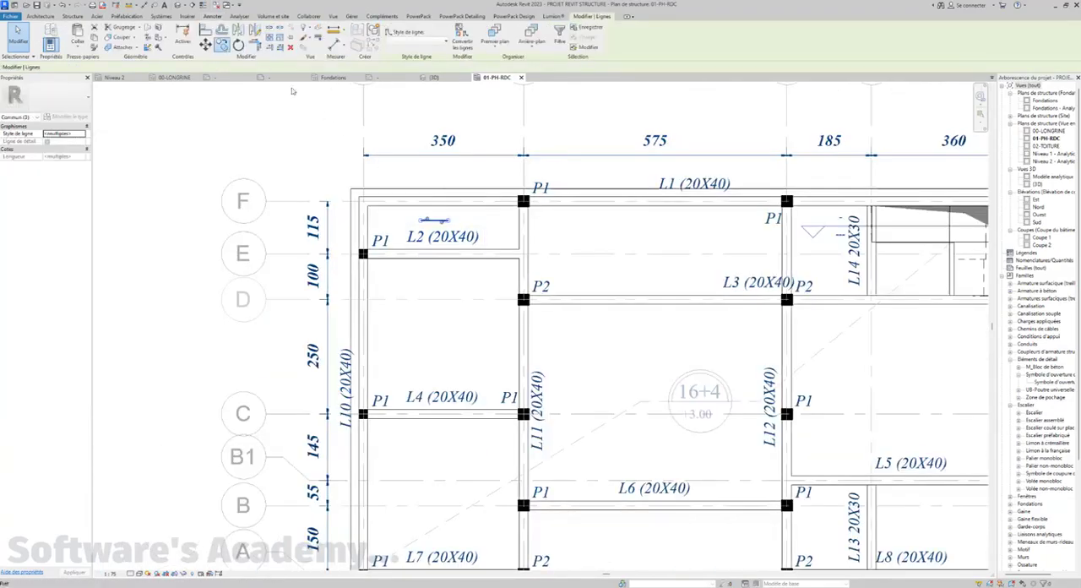
key(c)
key(o)
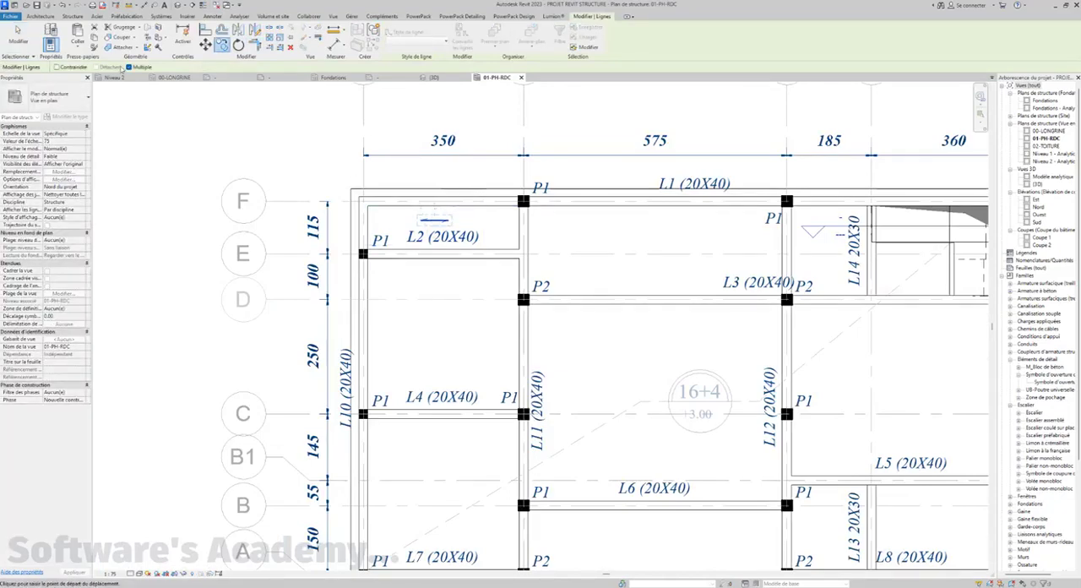
click(433, 220)
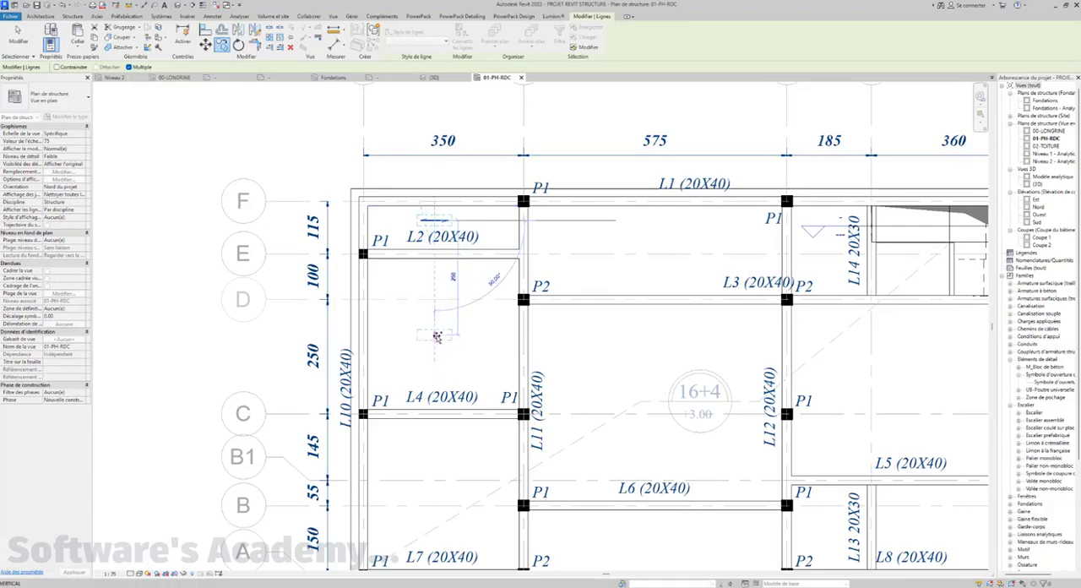
middle_drag(430, 361, 432, 215)
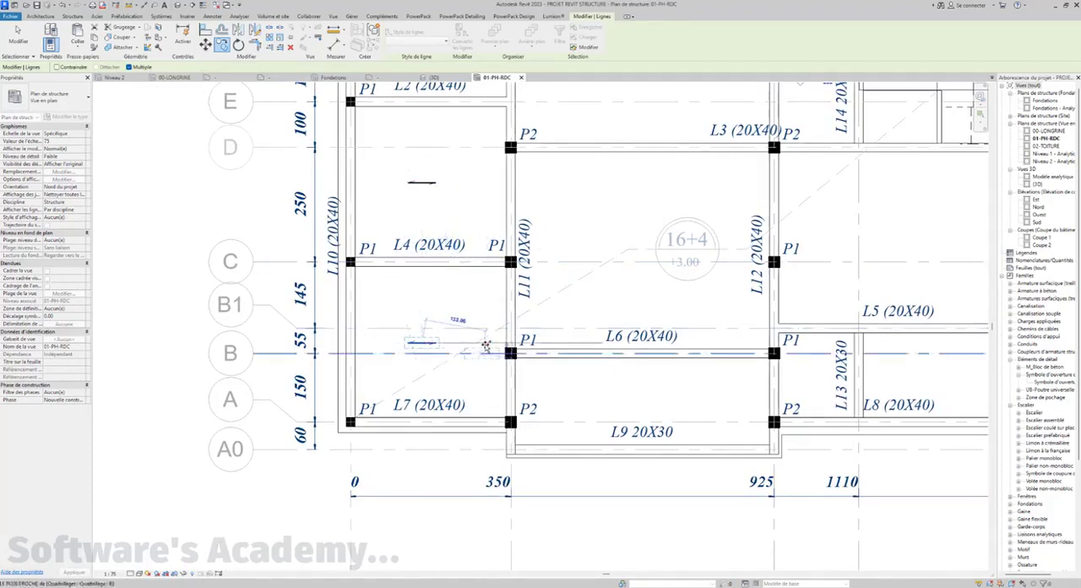
Place another copy of the arrow symbol in the bay between beams L1 and L3
middle_drag(386, 373, 263, 400)
scroll(461, 363, down, 3)
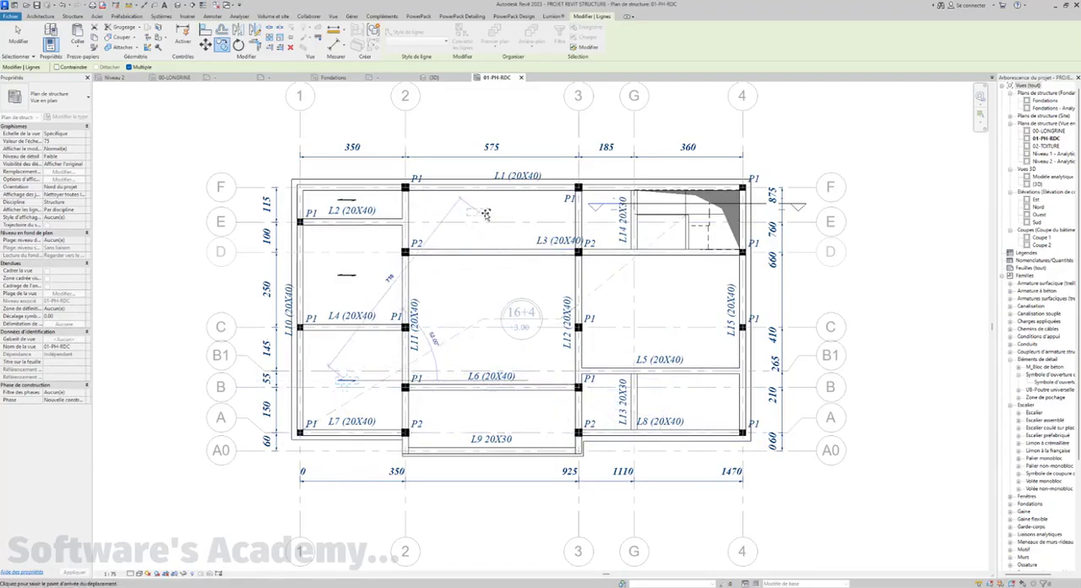
scroll(493, 216, up, 2)
scroll(493, 216, up, 1)
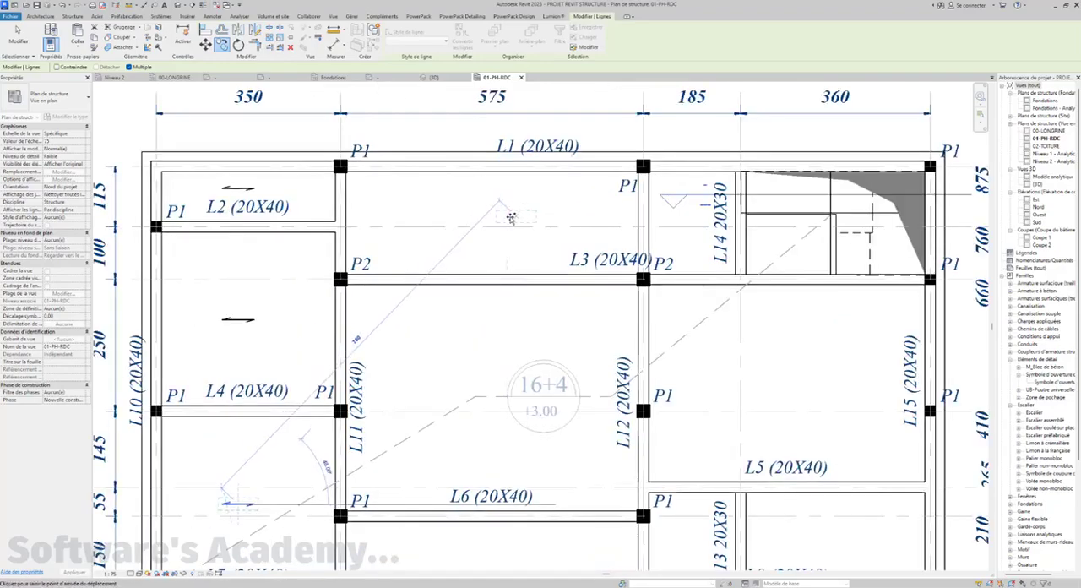
click(508, 218)
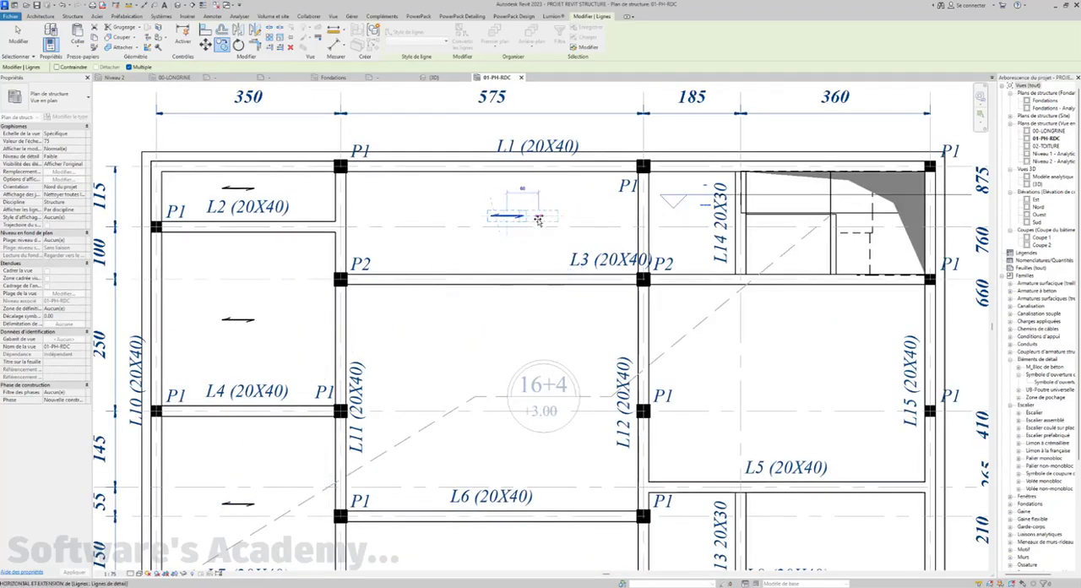
Rotate the arrow between beams L1 and L3 by 90° about its centre so it runs vertically
click(239, 44)
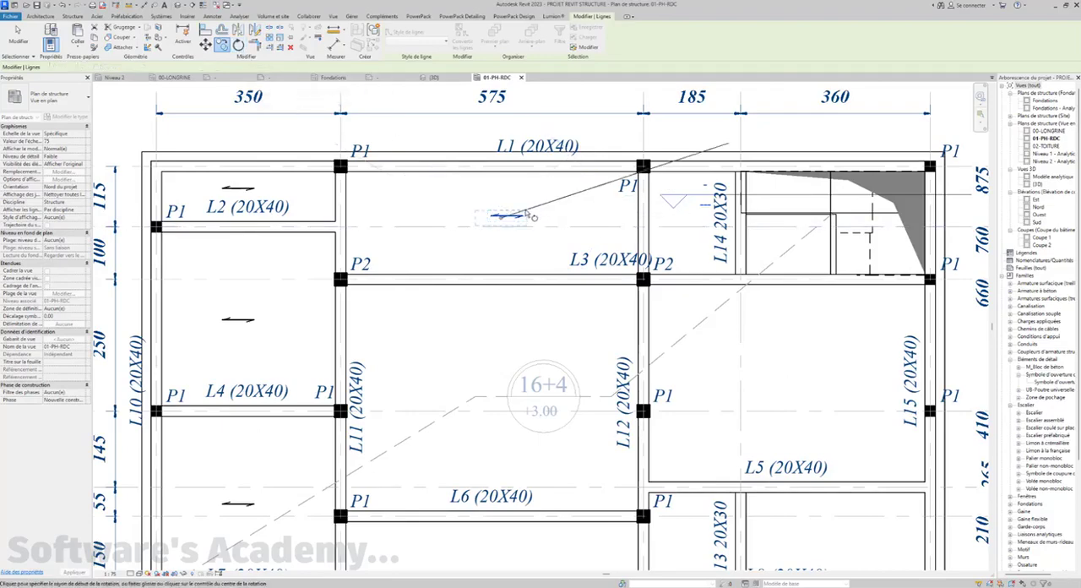
scroll(524, 222, up, 3)
click(525, 225)
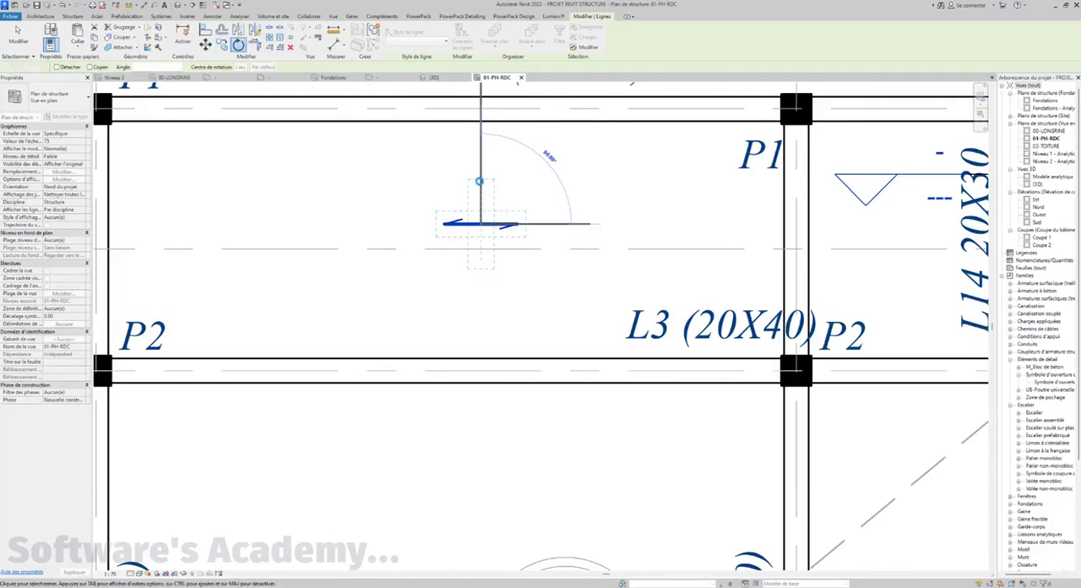
click(480, 182)
scroll(479, 195, down, 4)
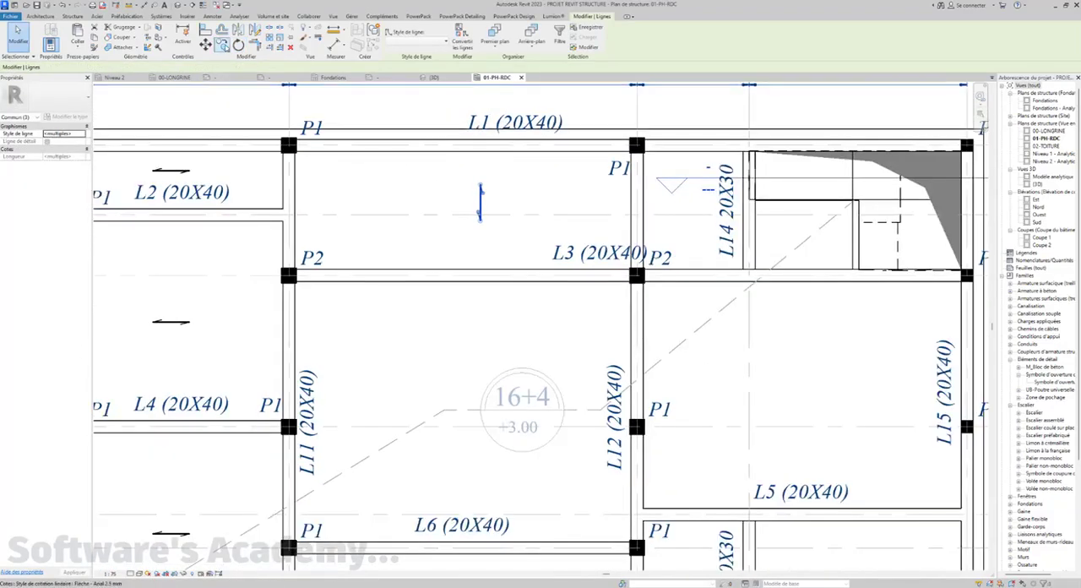
Copy the vertical arrow straight down, twice into the bay between beams L3 and L6 and once into the bay above L9
click(221, 44)
click(487, 208)
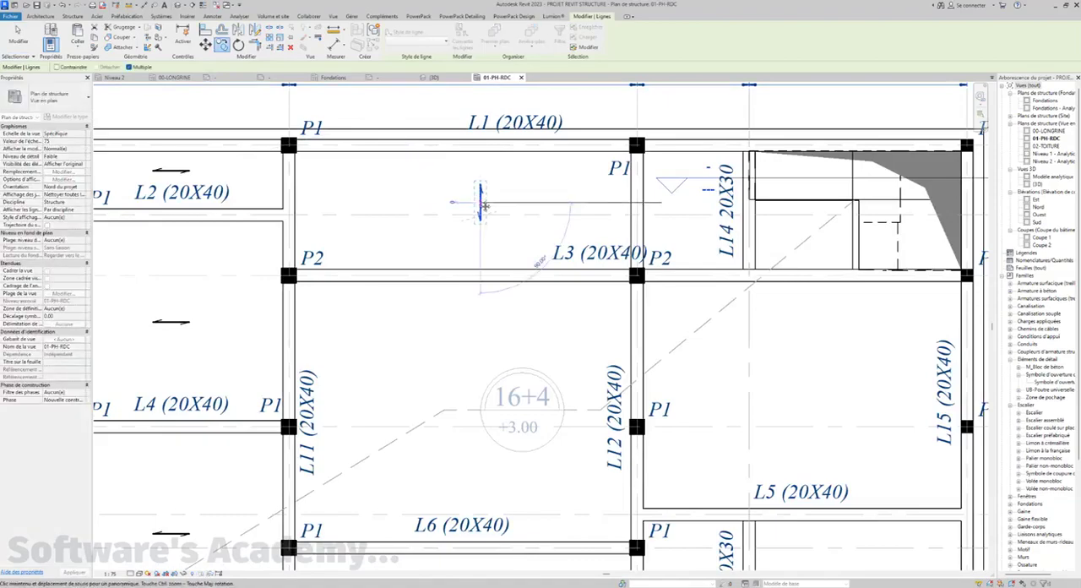
middle_drag(487, 208, 463, 147)
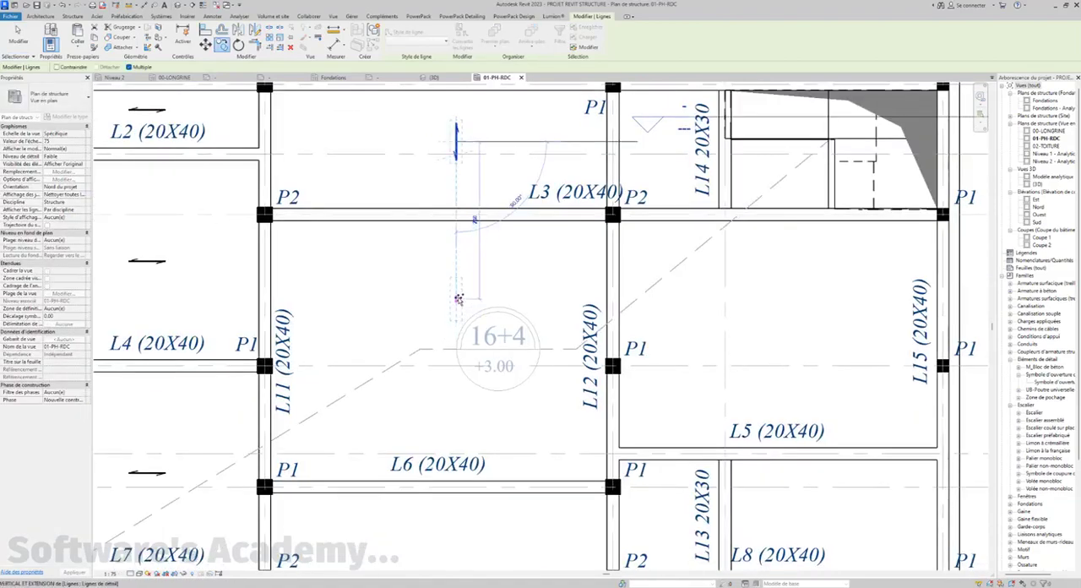
click(457, 295)
middle_drag(459, 330, 445, 188)
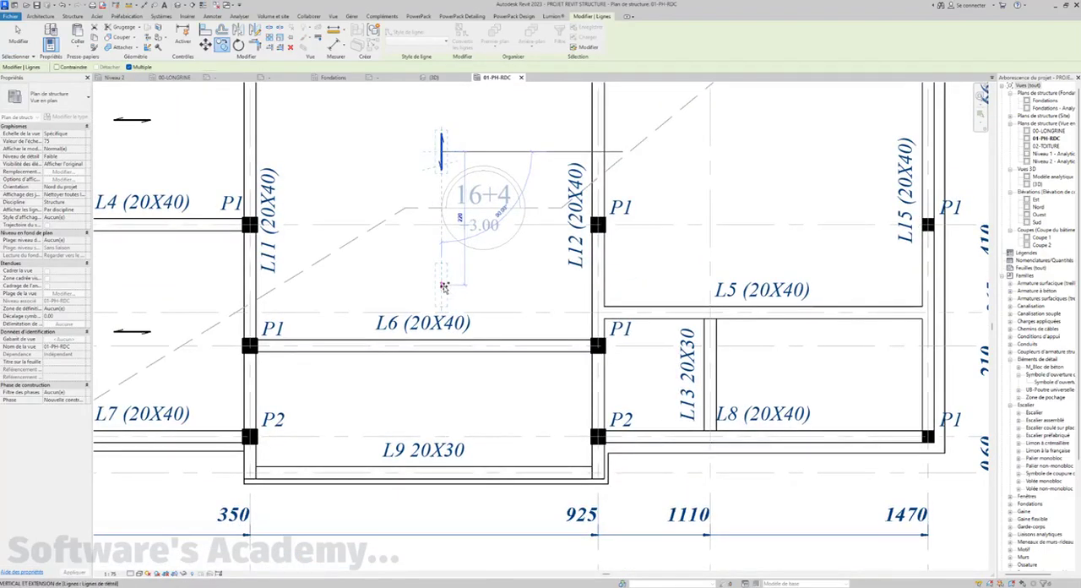
click(442, 286)
middle_drag(437, 226, 437, 225)
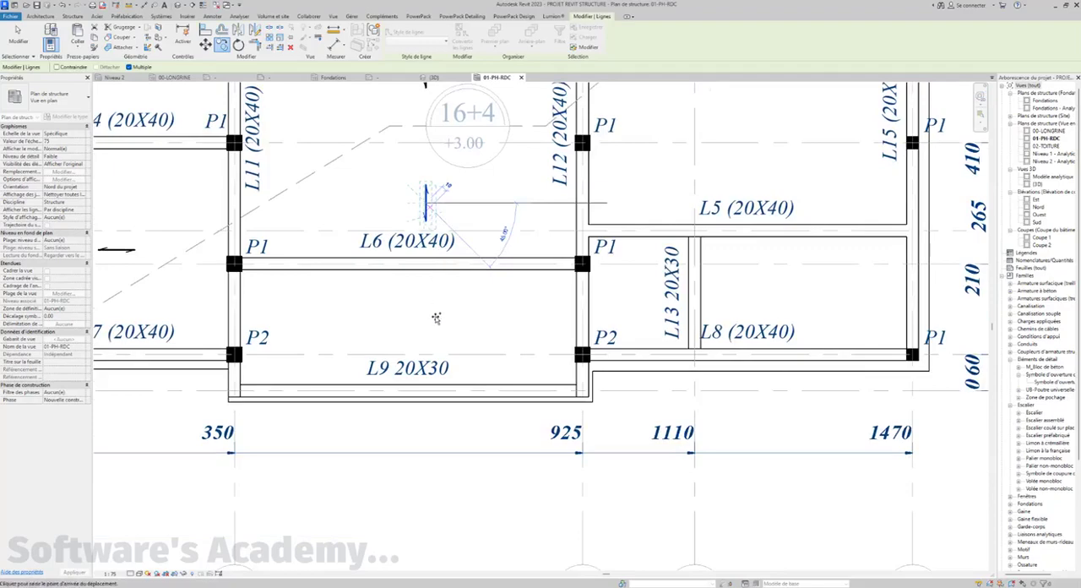
click(430, 331)
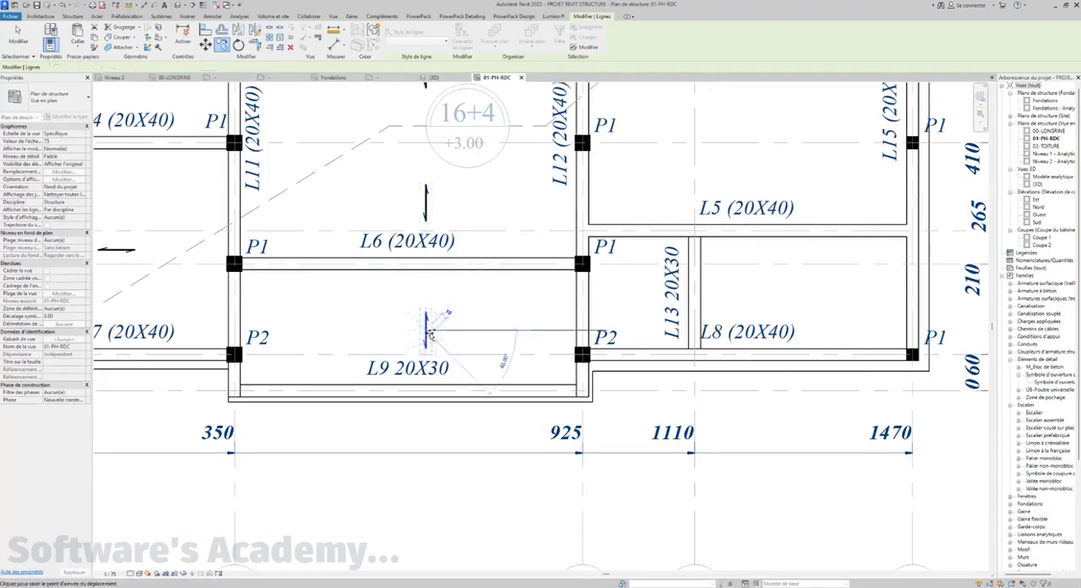
Copy the vertical arrow into the bays on both sides of beam L13 and into the large bay above beam L5
scroll(429, 319, down, 2)
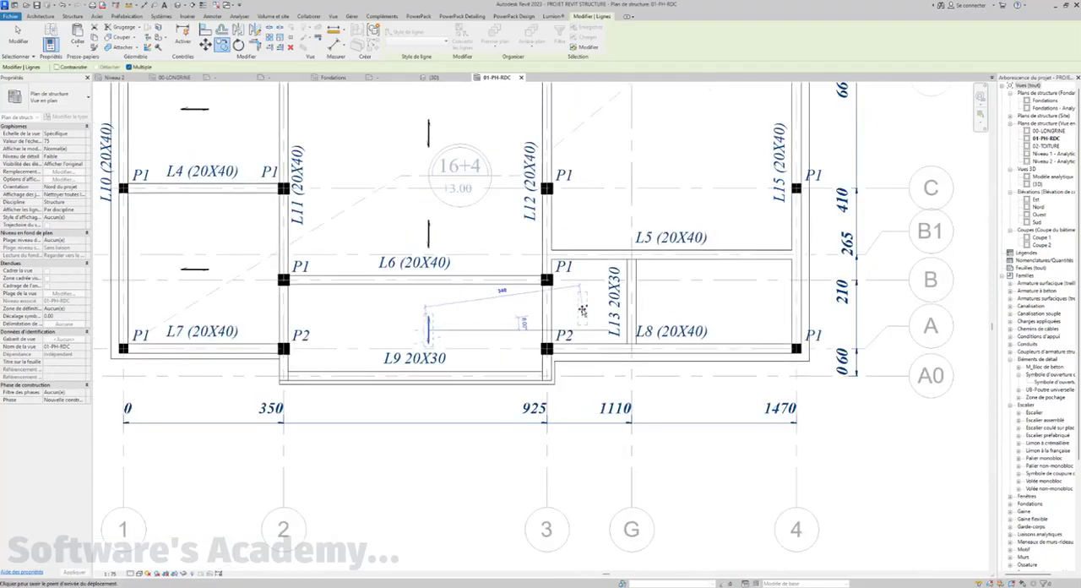
click(584, 312)
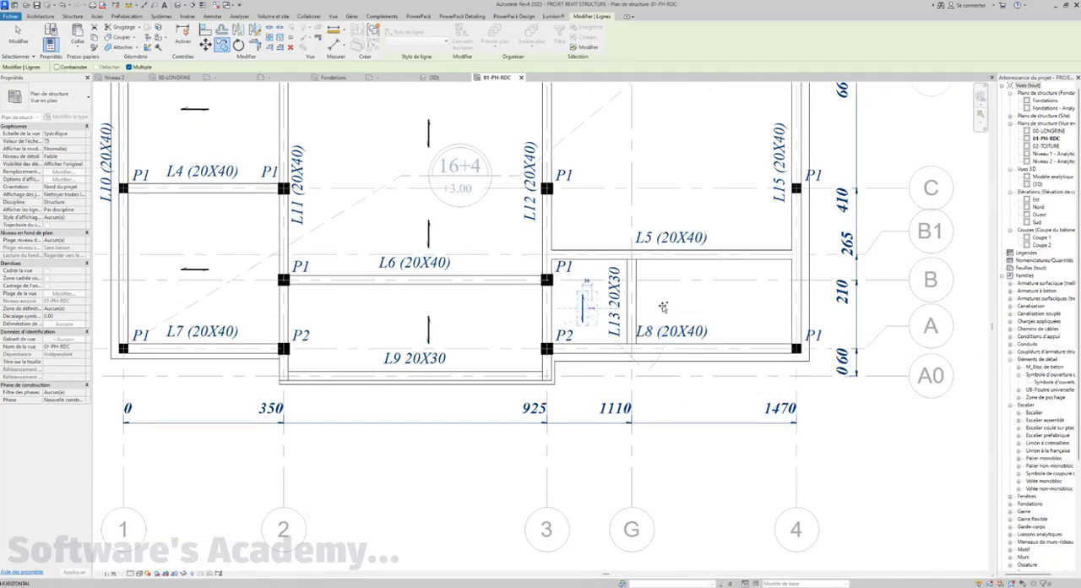
click(716, 310)
middle_drag(714, 259, 698, 352)
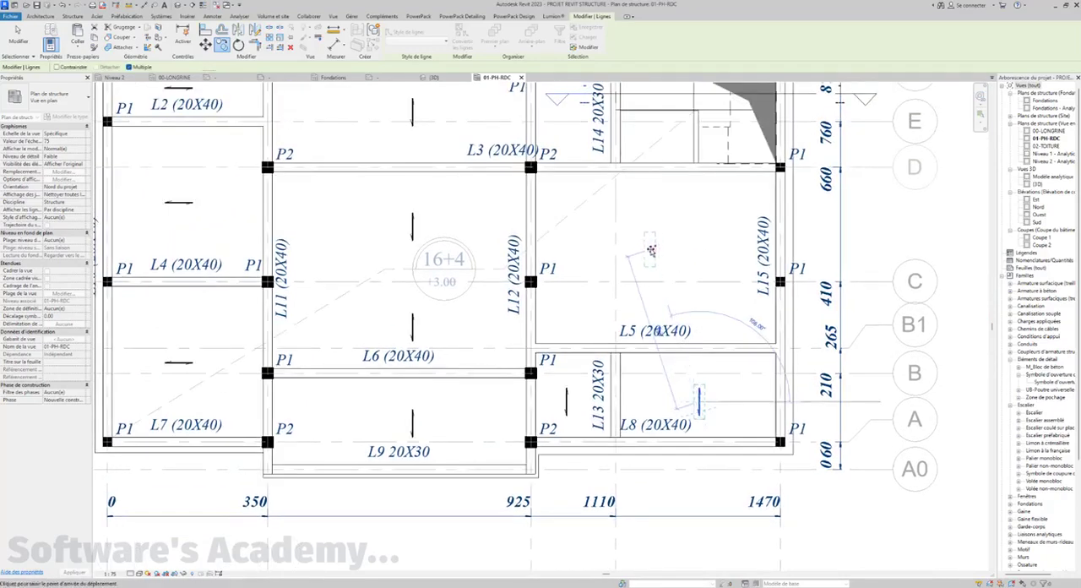
Place two copies of the vertical arrow side by side in the small bay between column P2 and beam L14
middle_drag(719, 235, 694, 339)
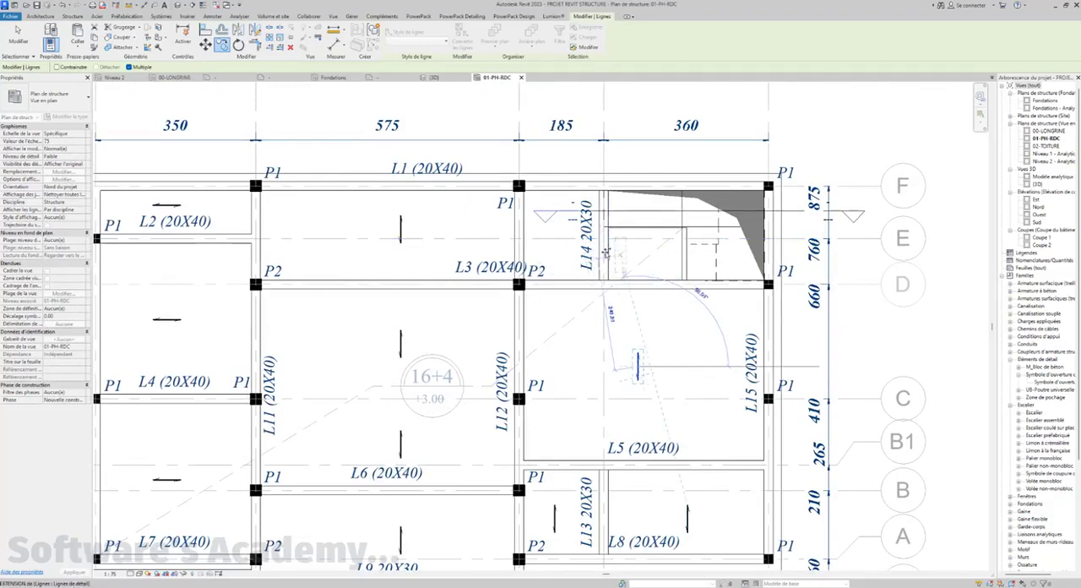
scroll(556, 245, up, 3)
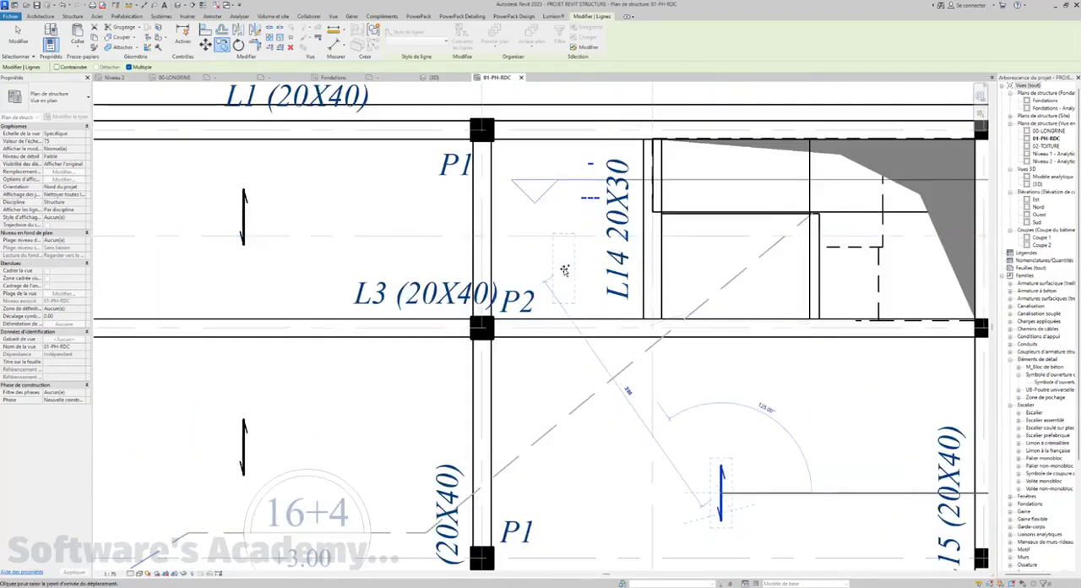
click(567, 266)
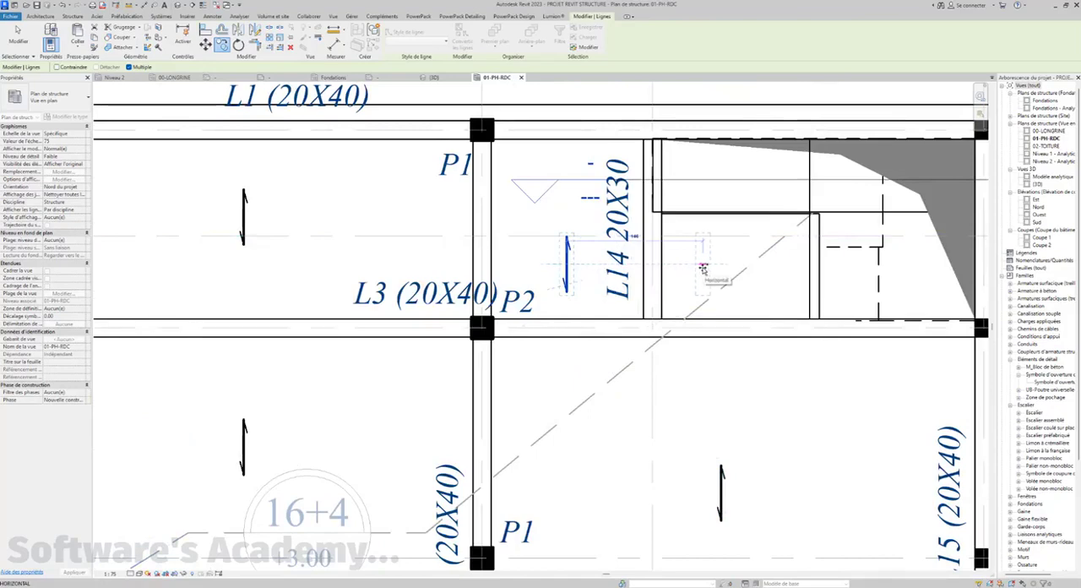
click(703, 268)
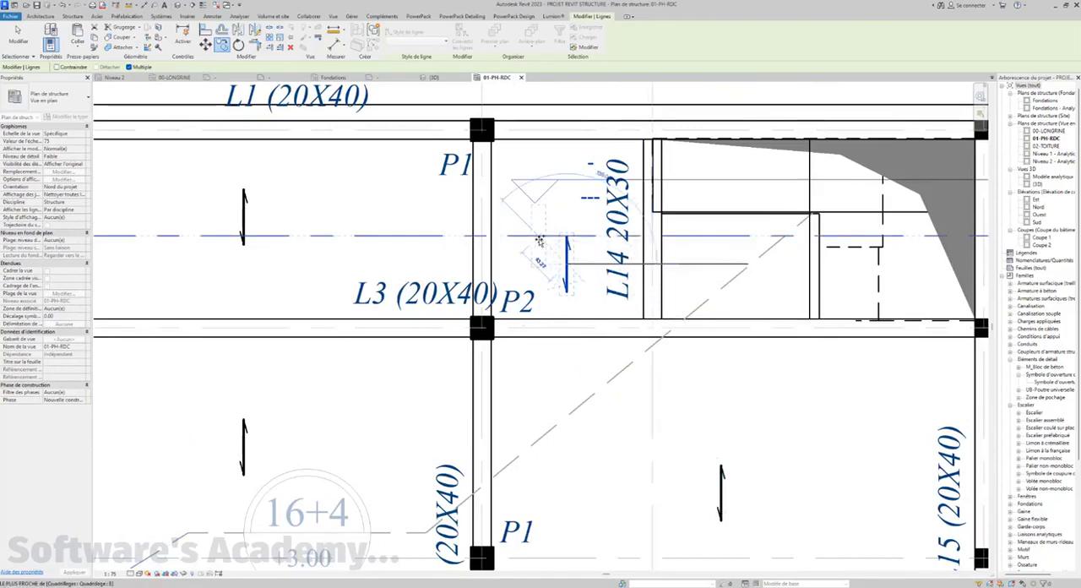
click(534, 233)
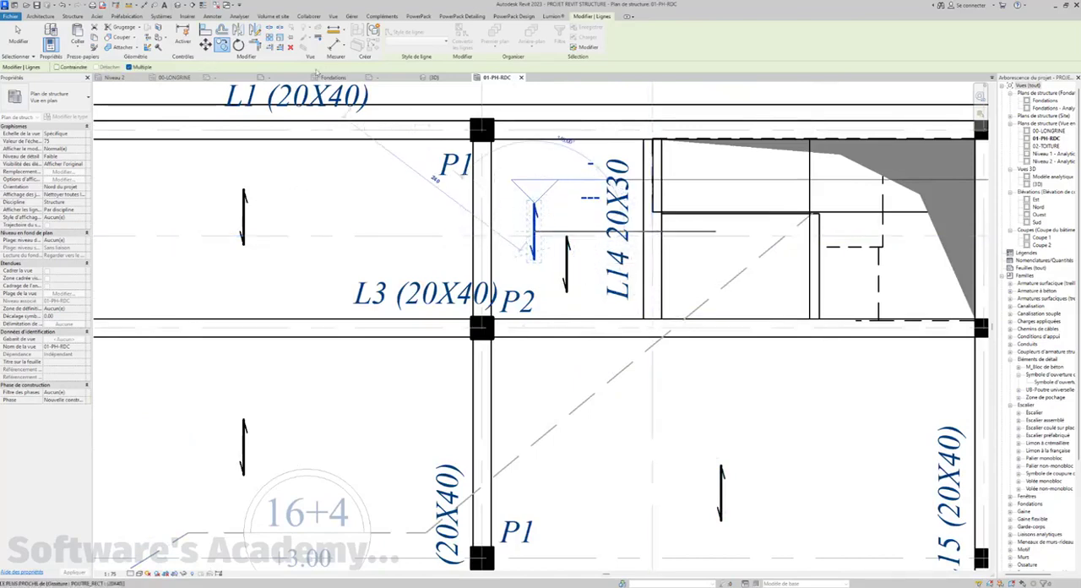
Rotate the upper arrow beside beam L14 by 90° about its centre so it runs horizontally
click(239, 46)
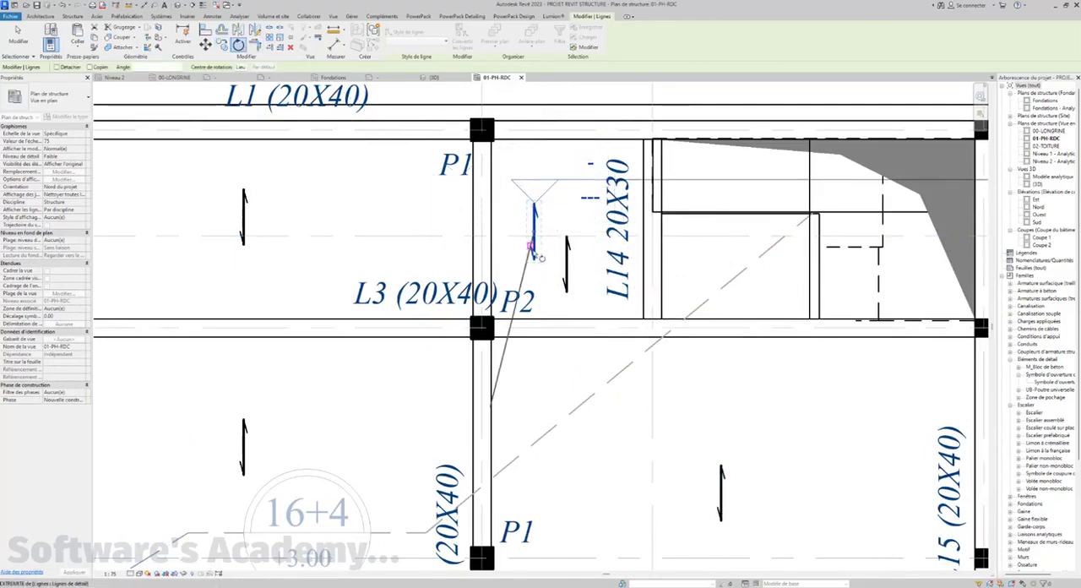
scroll(538, 262, up, 2)
click(535, 263)
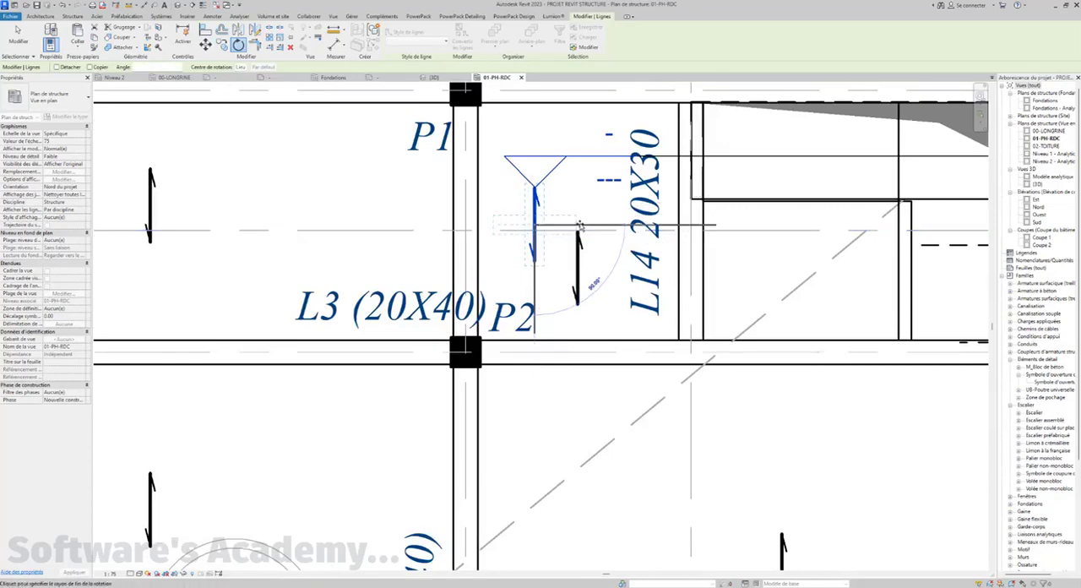
click(579, 224)
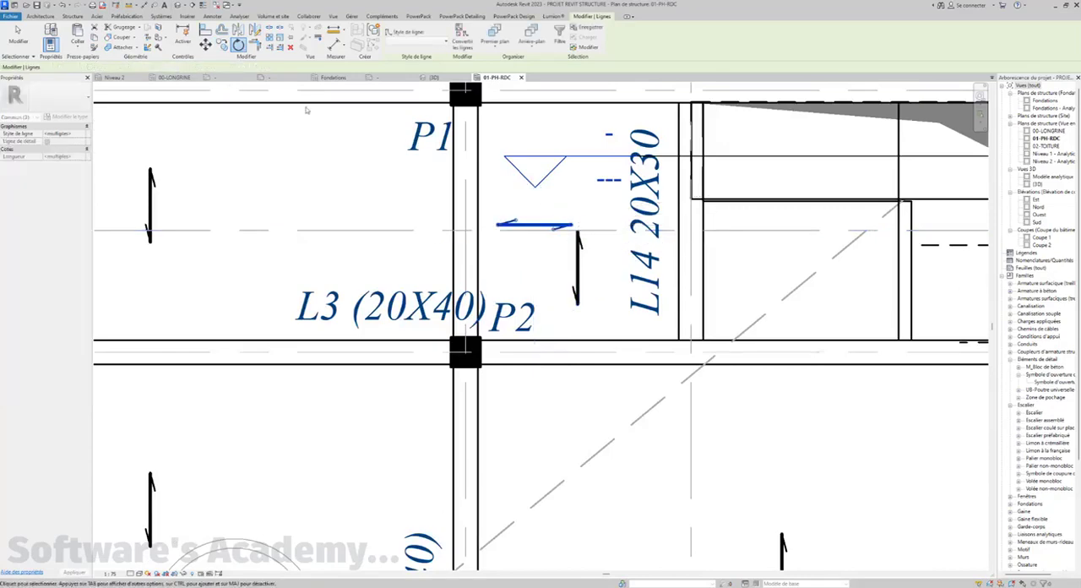
Move the horizontal arrow by its midpoint onto the midpoint of the vertical arrow beside beam L14, forming a cross
click(206, 45)
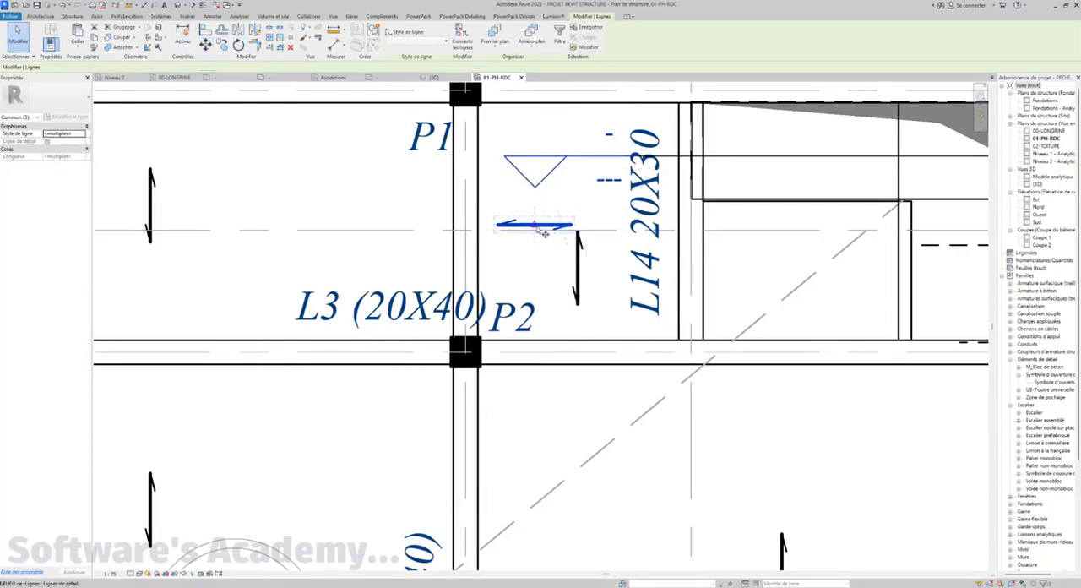
click(535, 224)
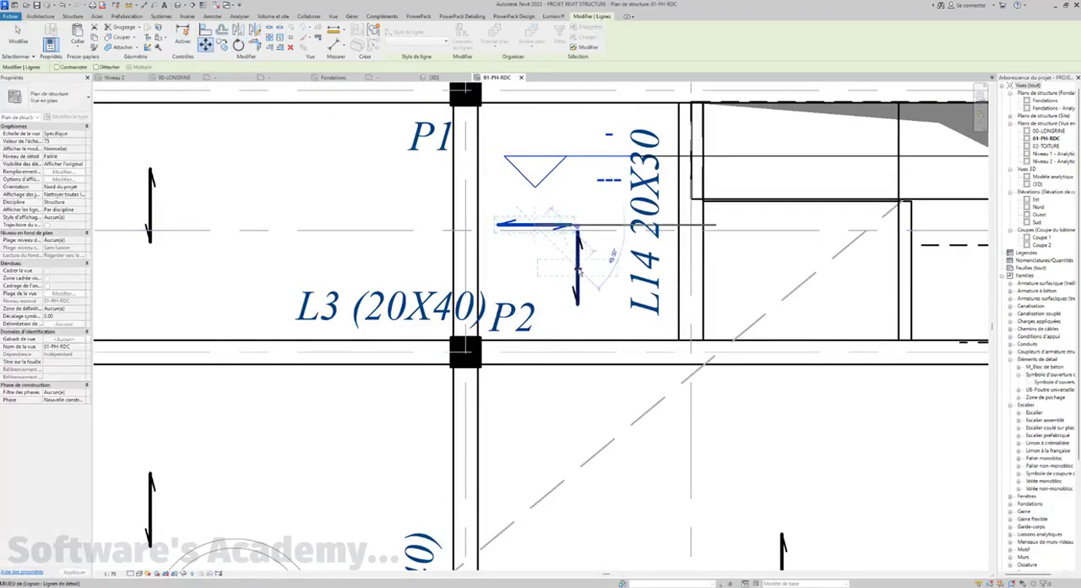
click(577, 260)
Select all the span direction arrows in the slab bays, including the cross beside beam L14, and override their graphics in the view to halftone
scroll(578, 262, down, 5)
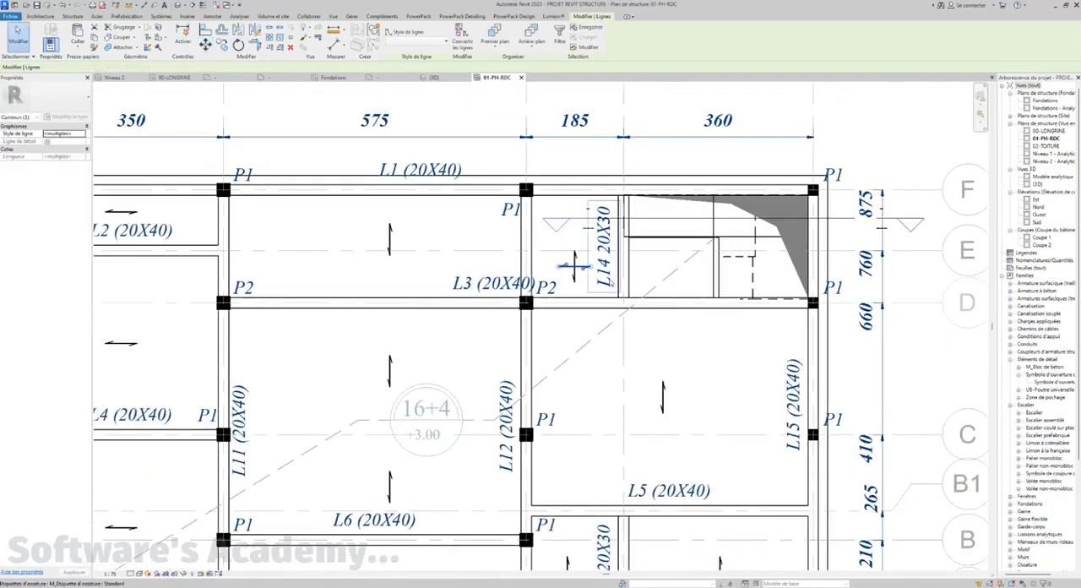
scroll(466, 254, down, 3)
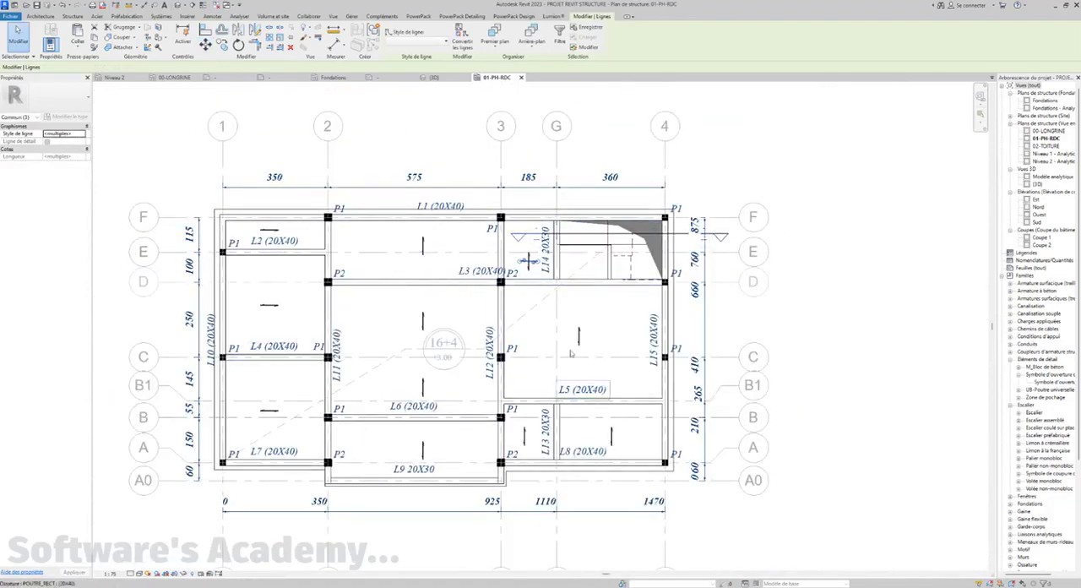
middle_drag(432, 345, 485, 337)
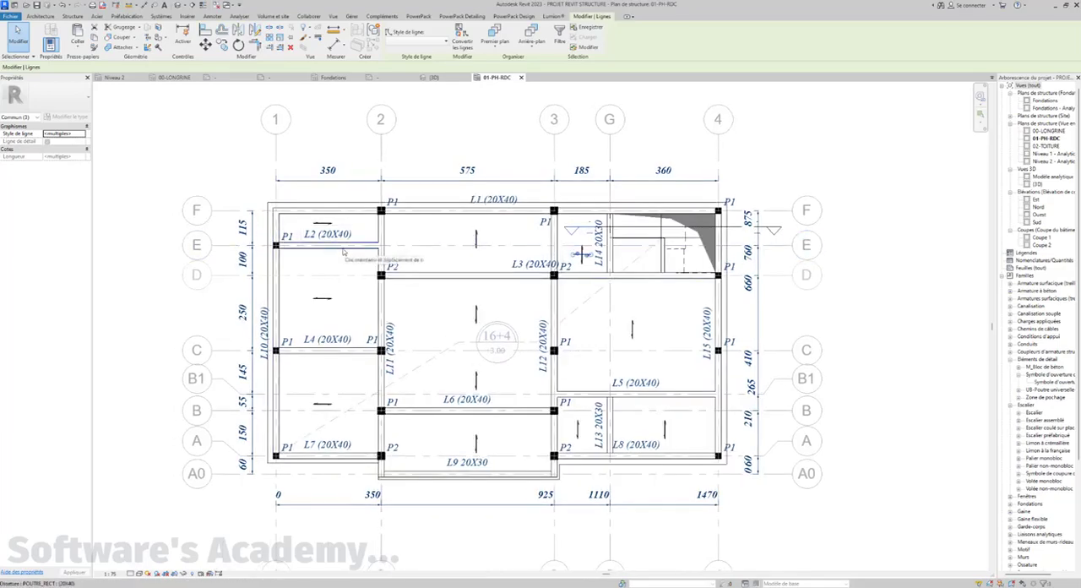
drag(295, 191, 351, 230)
ctrl+drag(305, 287, 350, 411)
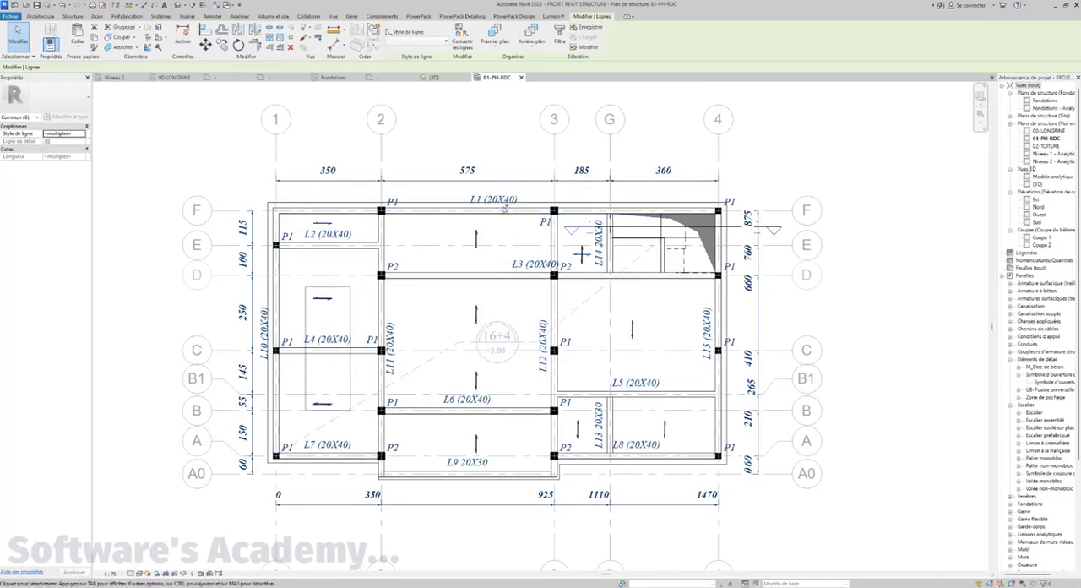
ctrl+drag(452, 185, 489, 331)
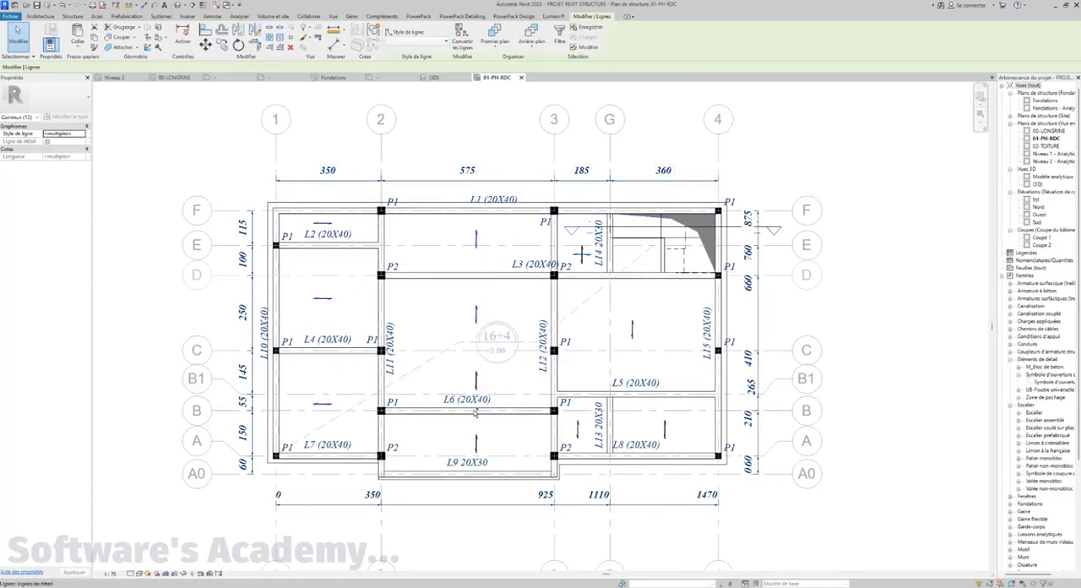
ctrl+drag(463, 365, 489, 392)
ctrl+drag(460, 427, 489, 463)
ctrl+drag(603, 310, 648, 350)
ctrl+drag(656, 416, 682, 444)
scroll(573, 246, up, 2)
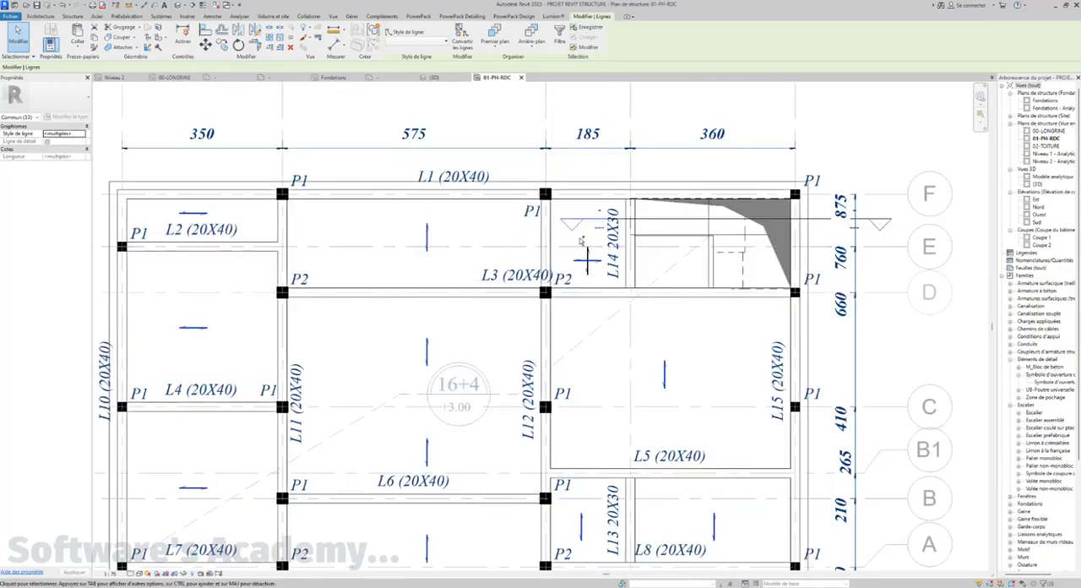
ctrl+drag(573, 240, 605, 283)
right_click(587, 254)
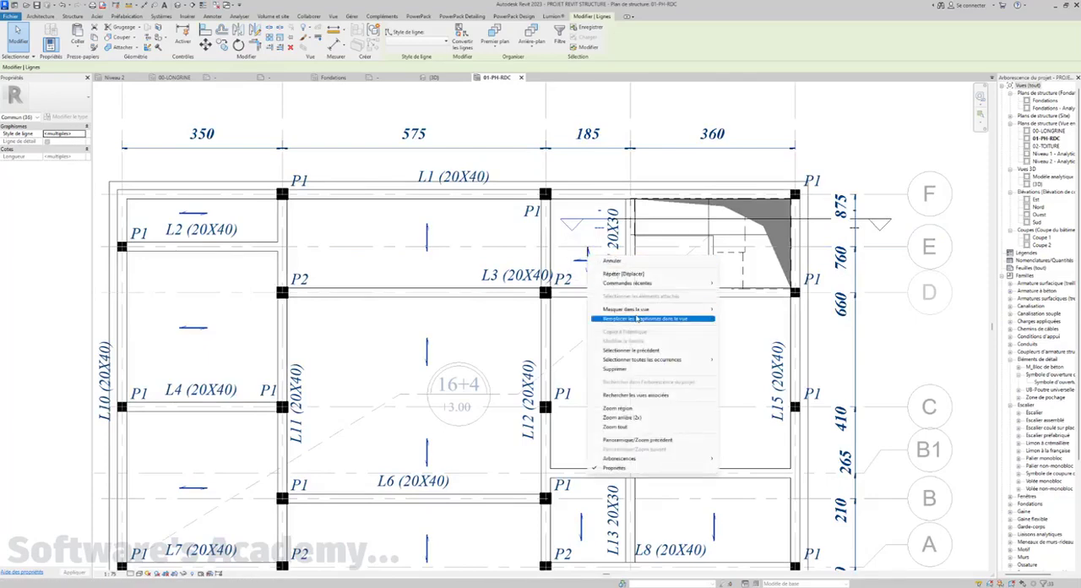
mouse_move(638, 319)
click(735, 321)
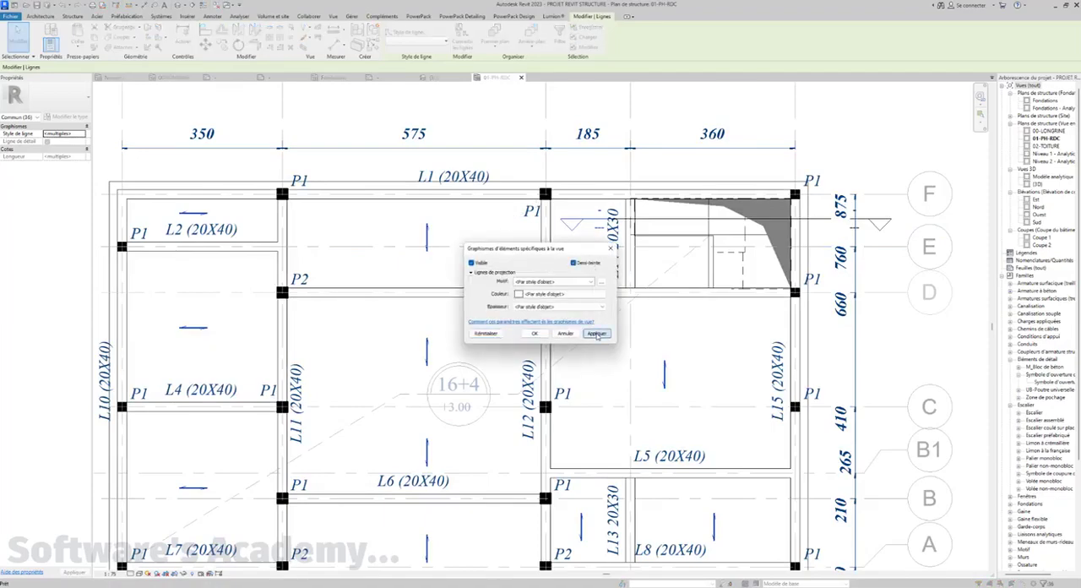
click(596, 333)
click(527, 335)
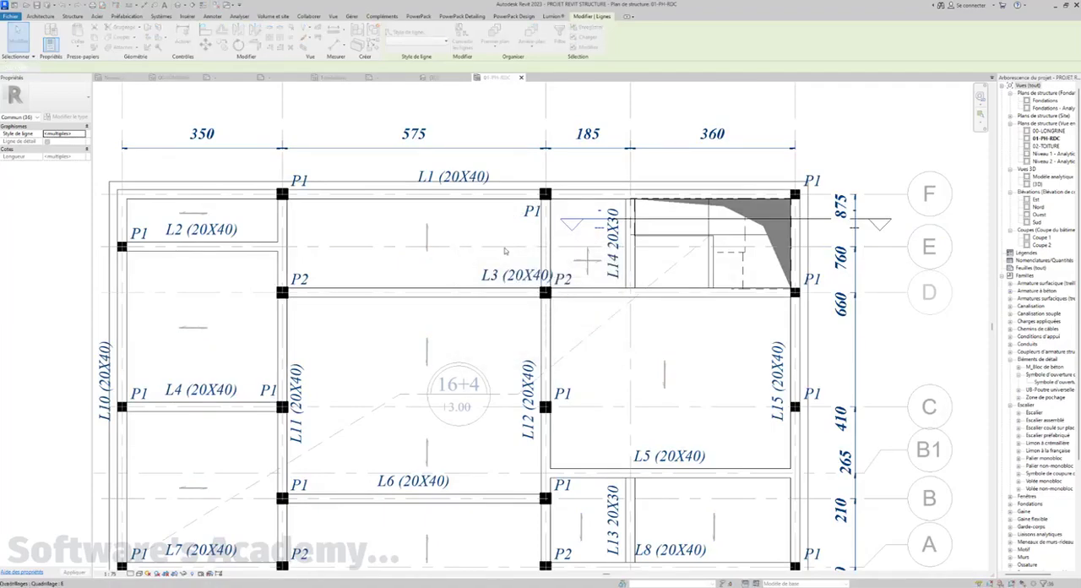
scroll(506, 251, down, 2)
click(839, 283)
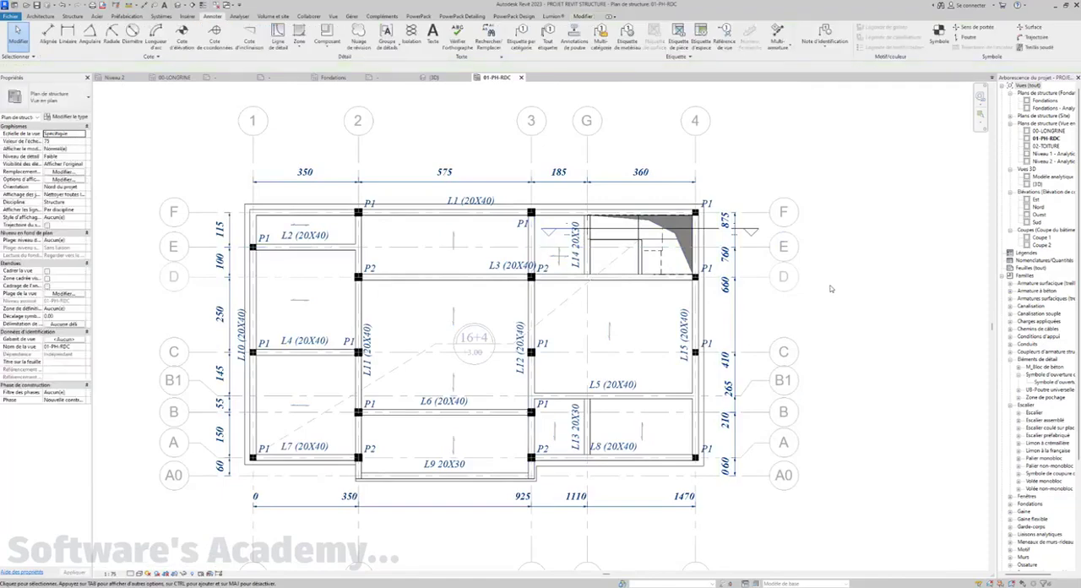
Start a filled region and pick the inner beam edges along grids F, 3 and D around the stair bay as boundary lines
middle_drag(524, 360, 536, 365)
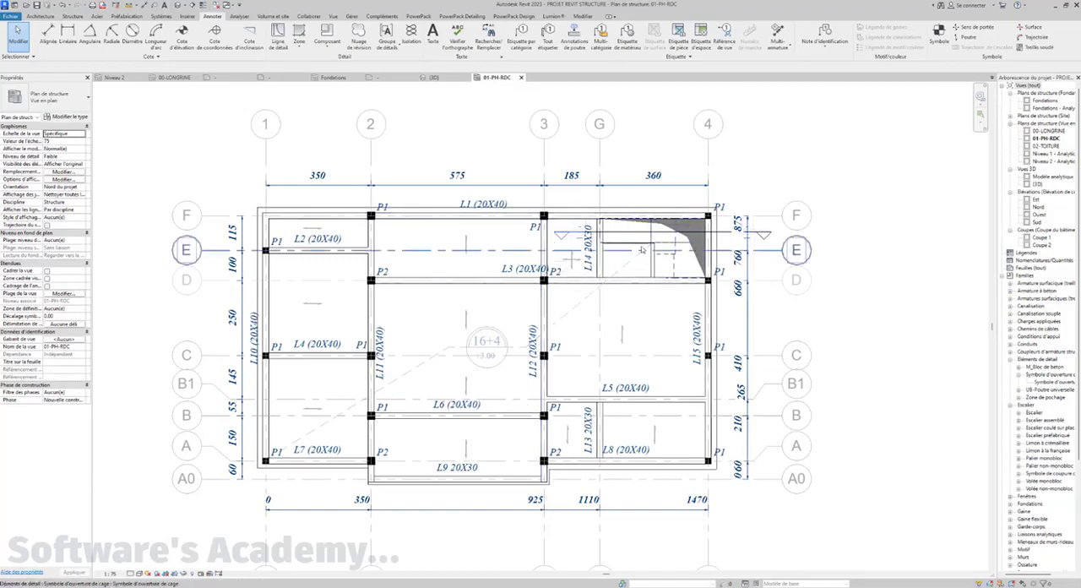
scroll(642, 250, up, 1)
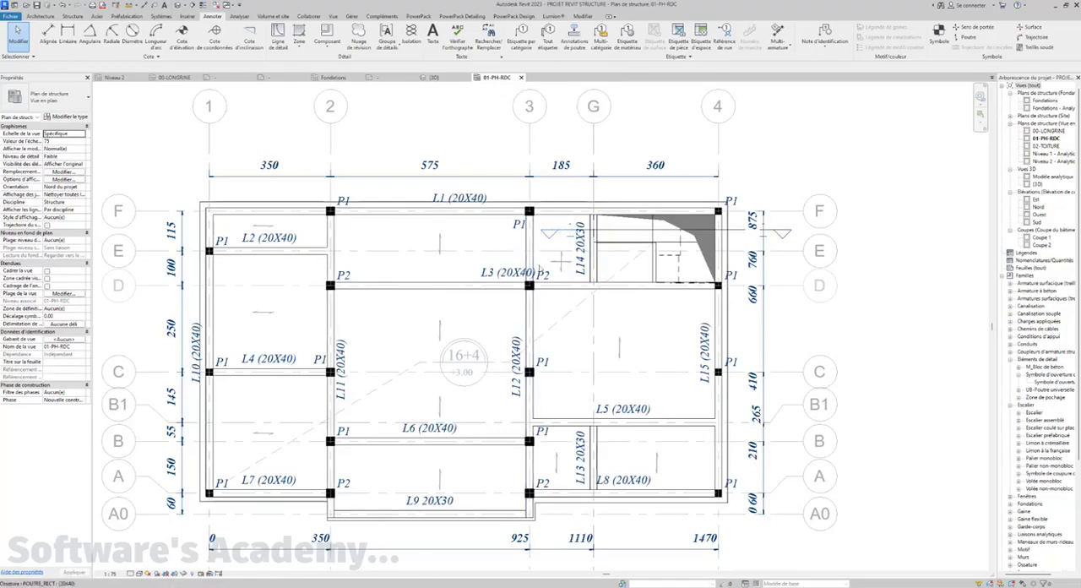
middle_drag(598, 263, 593, 275)
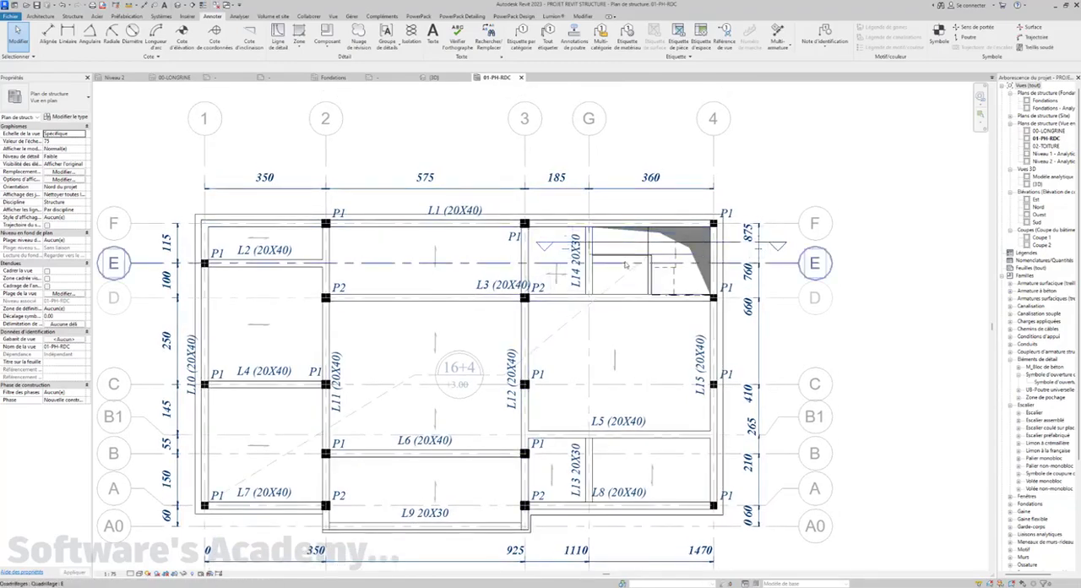
middle_drag(556, 262, 554, 263)
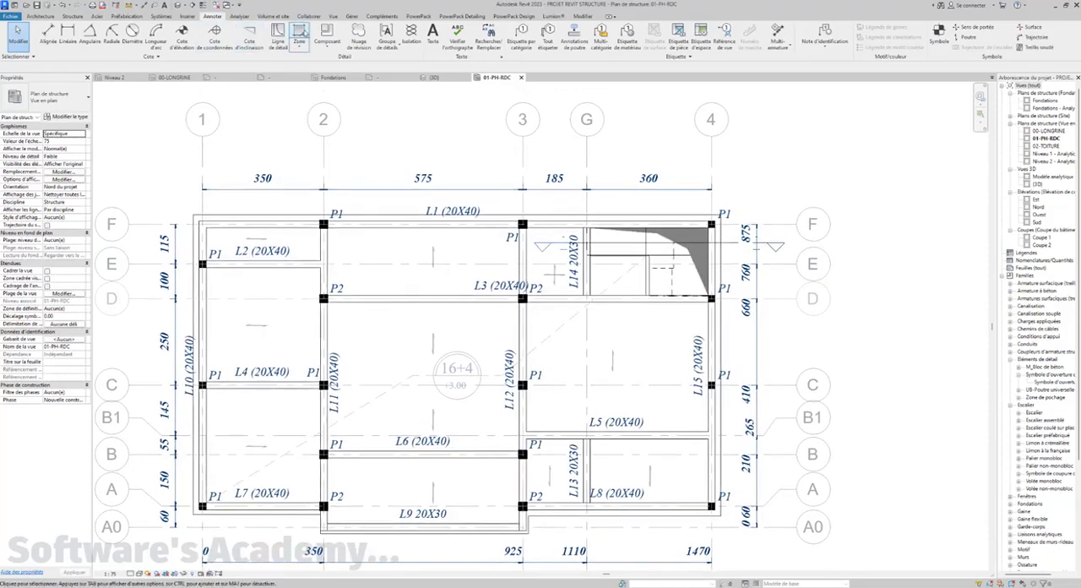
click(300, 34)
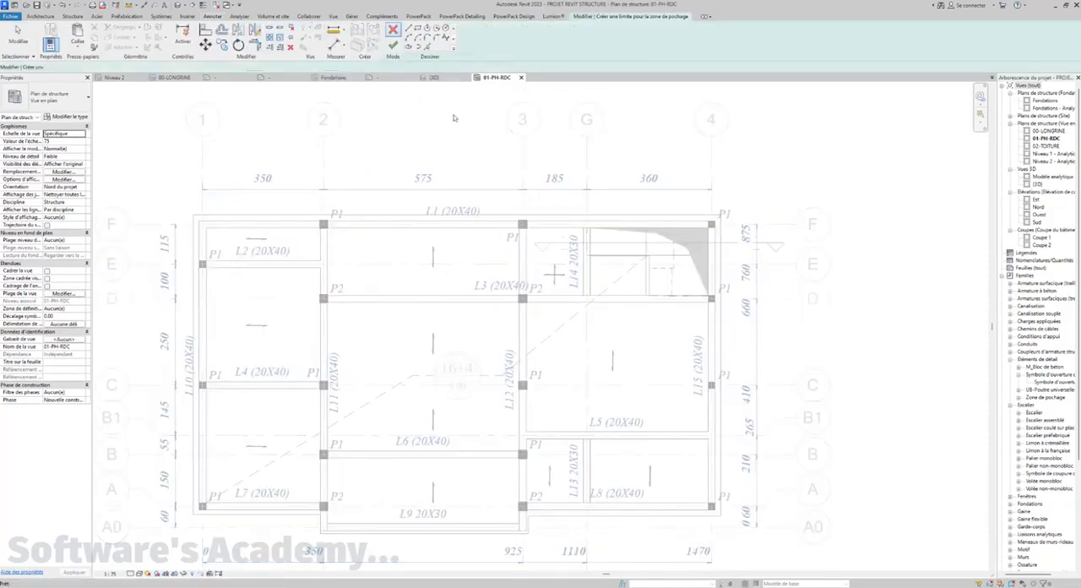
scroll(583, 253, up, 2)
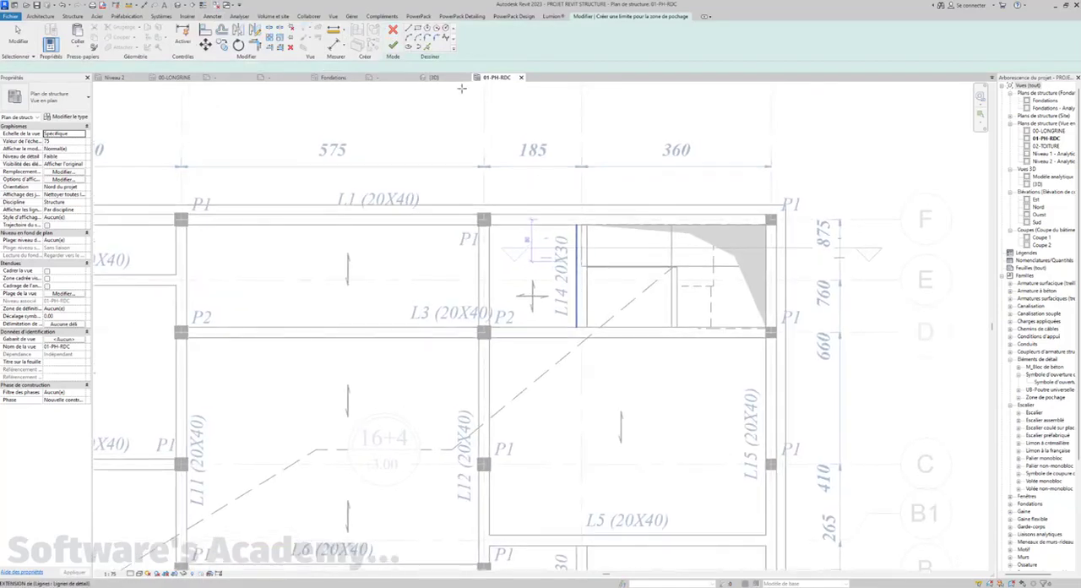
click(426, 47)
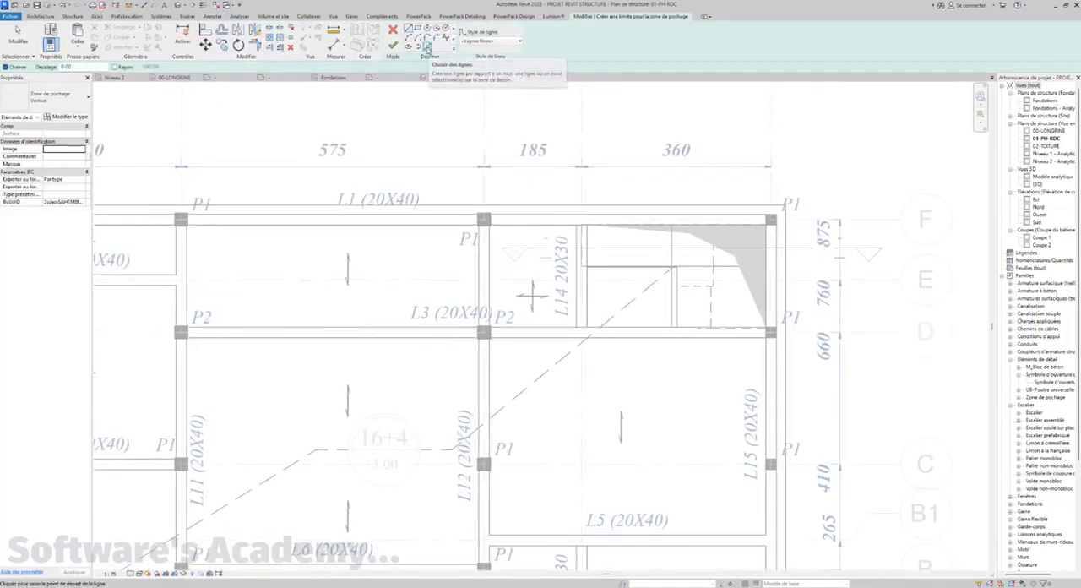
click(427, 47)
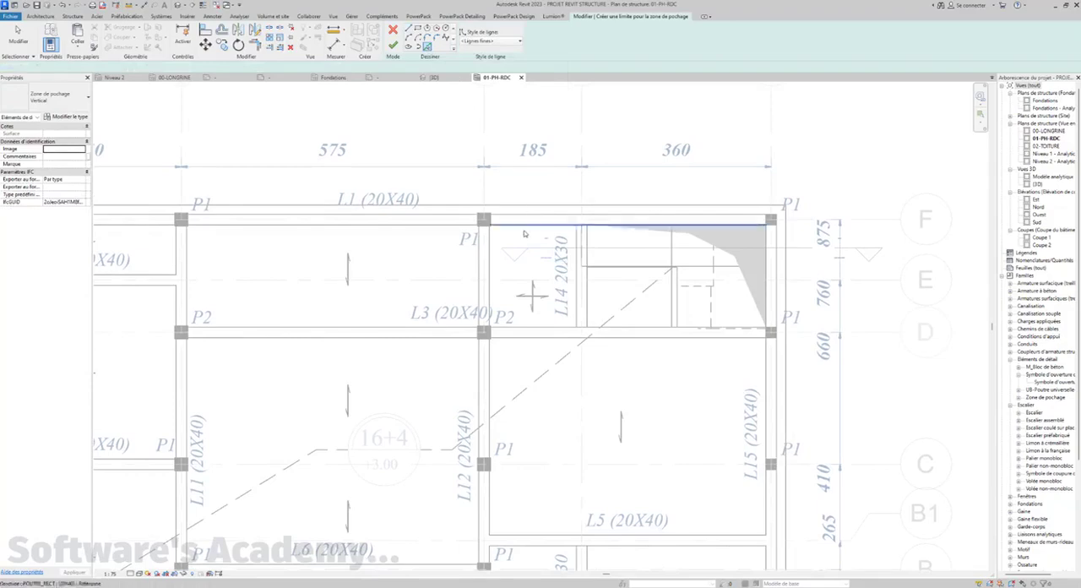
click(492, 261)
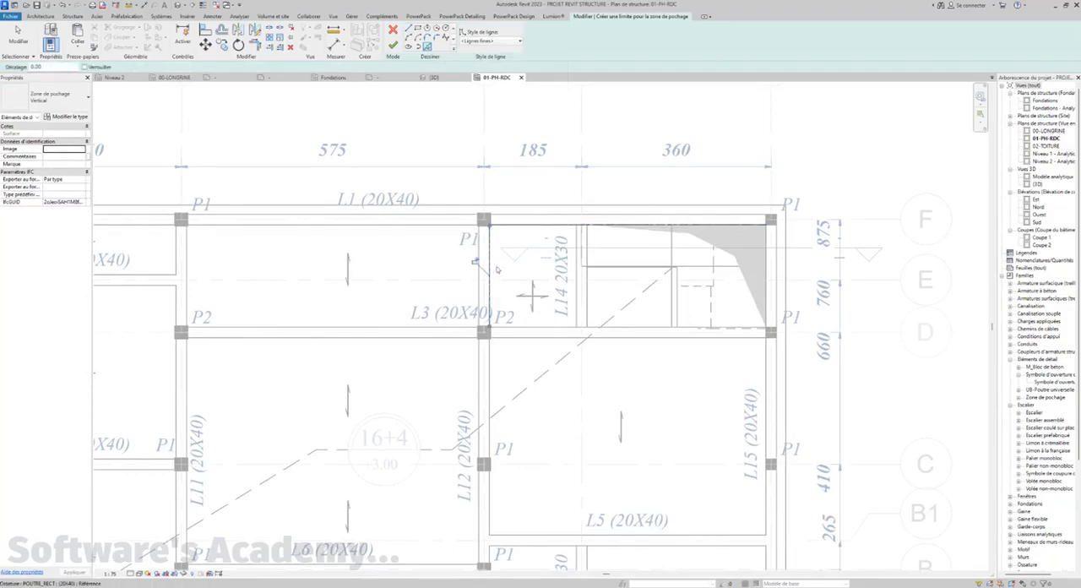
click(525, 329)
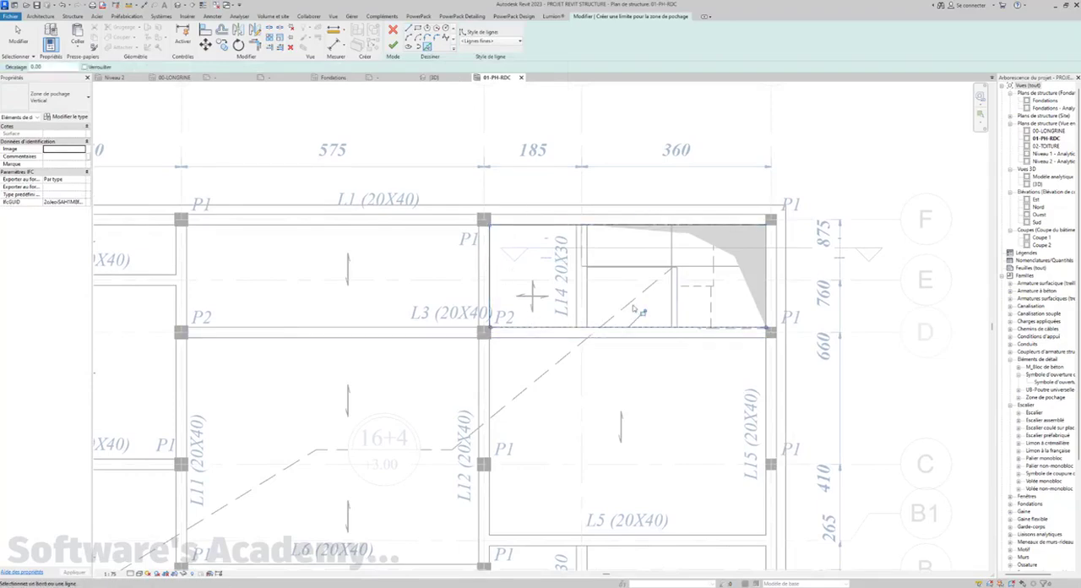
Add the stair's vertical edge, the landing's horizontal edge and the face of beam L14 nearest the cross to the filled region boundary
click(676, 309)
scroll(674, 307, up, 3)
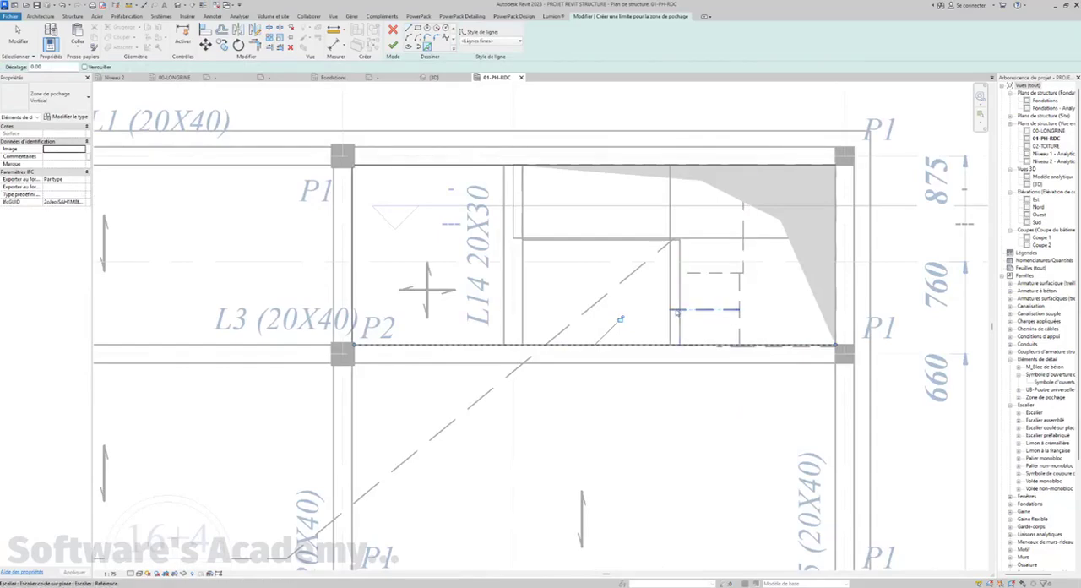
click(667, 259)
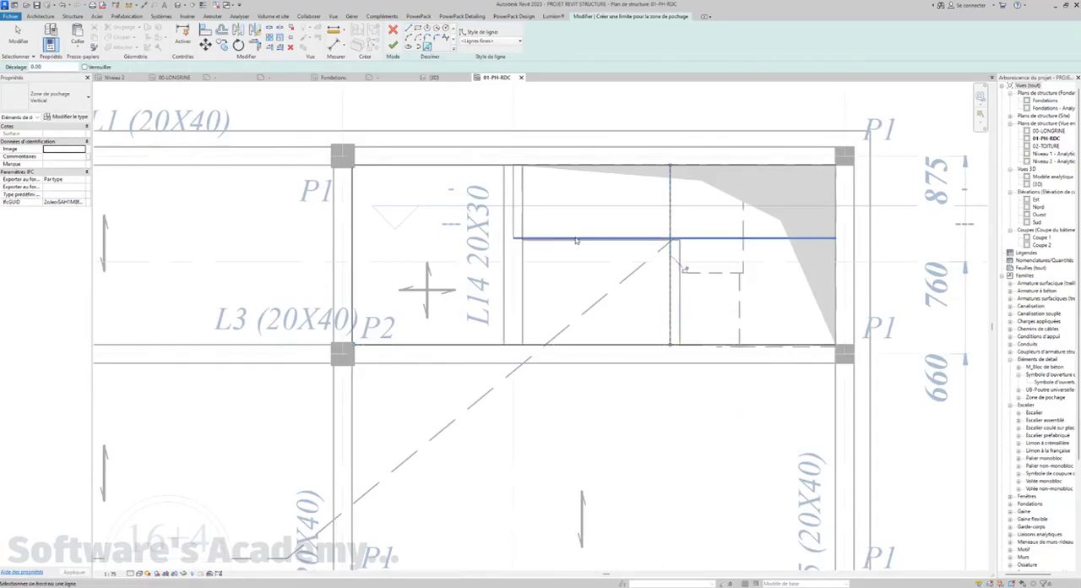
click(562, 239)
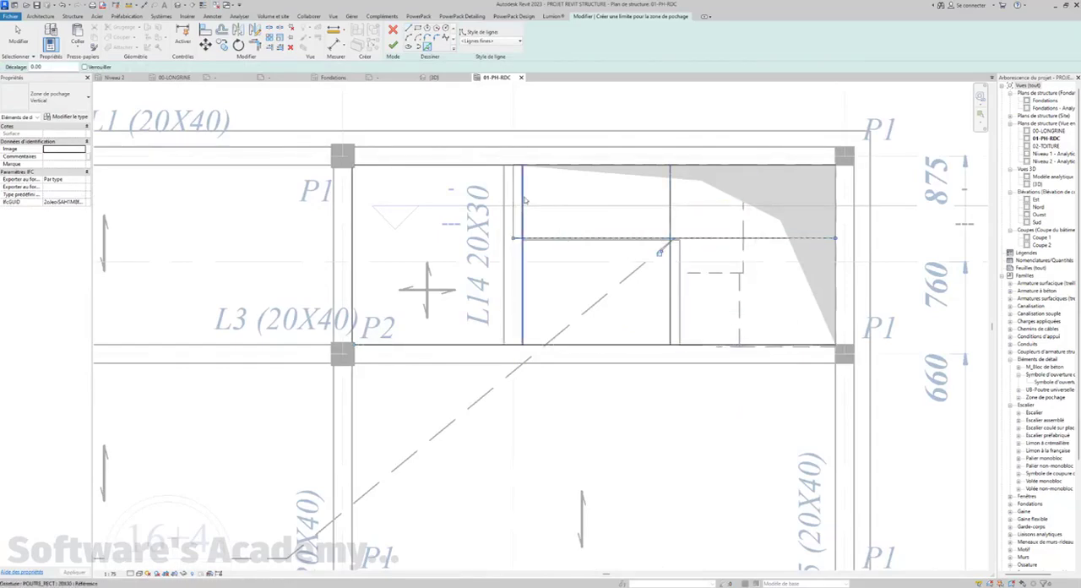
scroll(514, 219, down, 2)
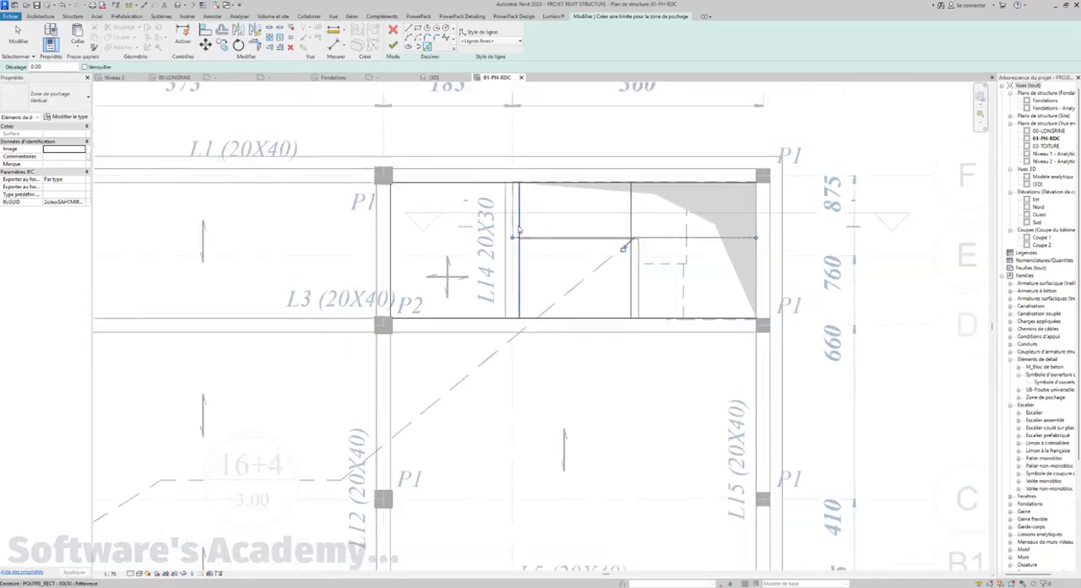
click(523, 229)
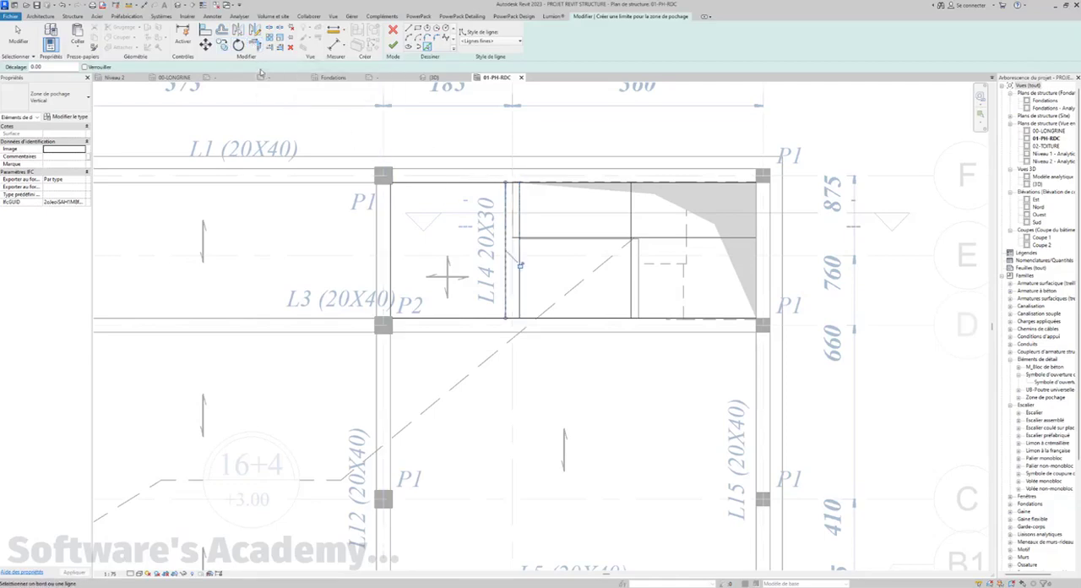
Trim the boundary lines into corners, detaching constrained elements, to form a closed stepped outline from grid 3 to the stair edge
click(256, 47)
click(497, 184)
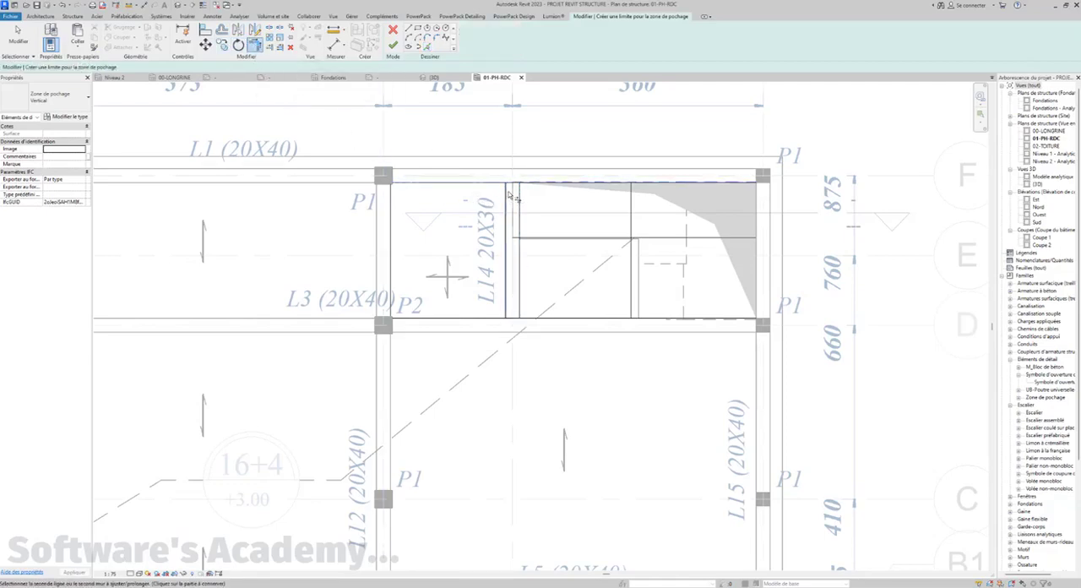
click(507, 200)
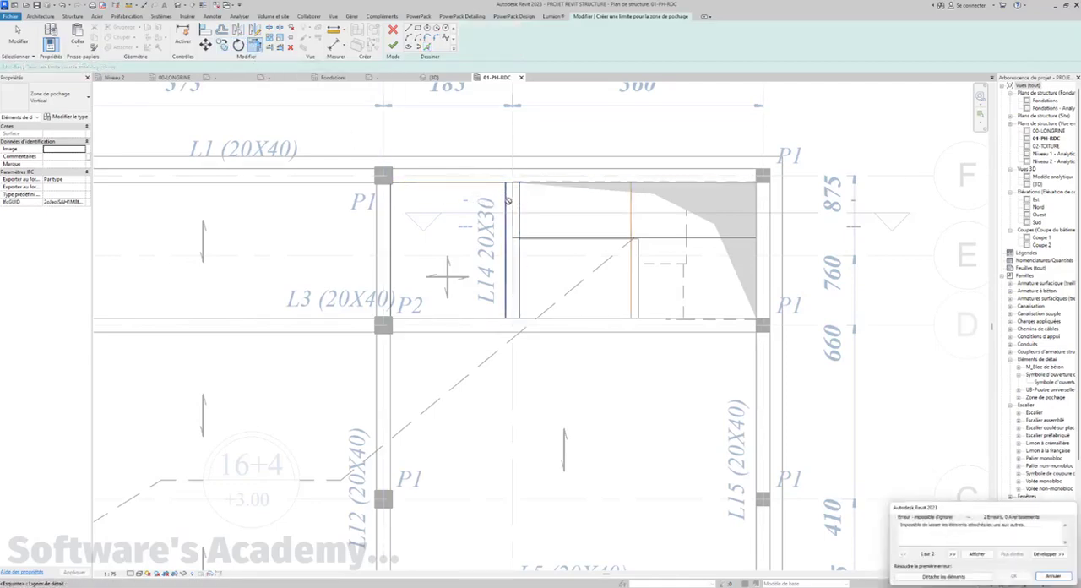
click(944, 577)
click(538, 241)
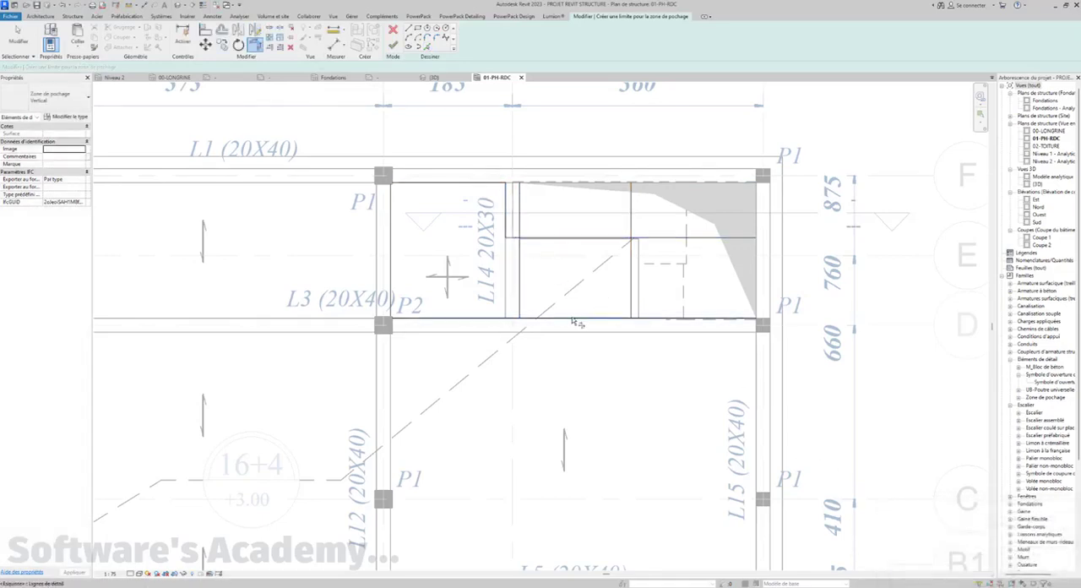
click(628, 294)
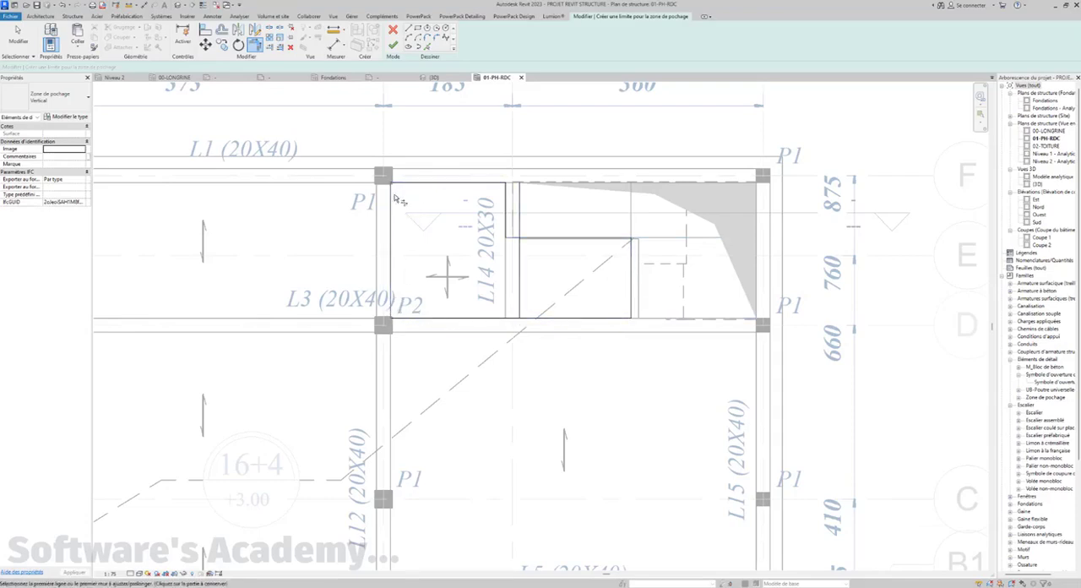
Delete the surplus boundary line along the stair-side face of beam L14
scroll(528, 266, up, 1)
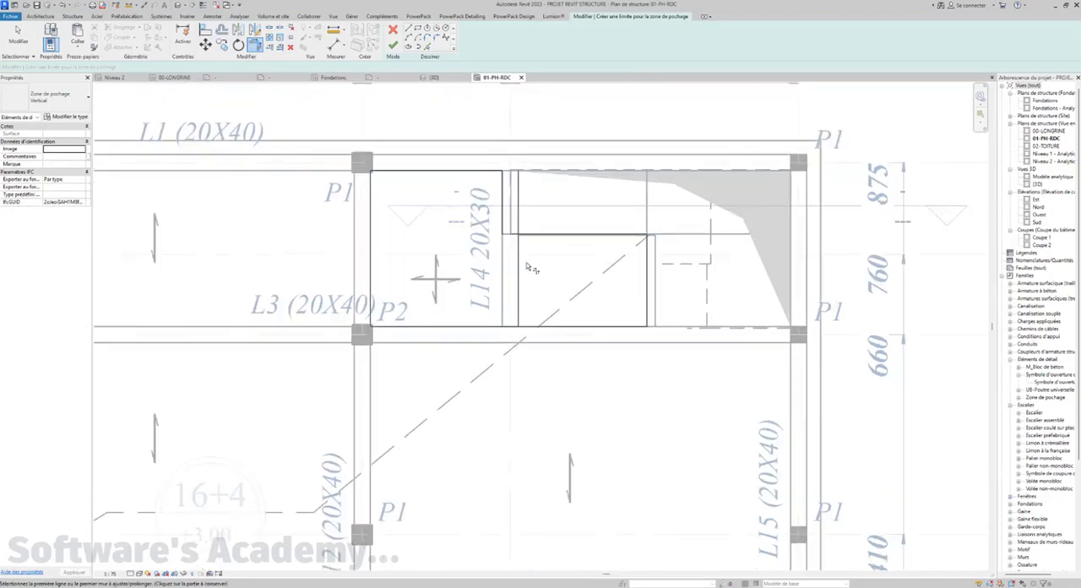
click(521, 280)
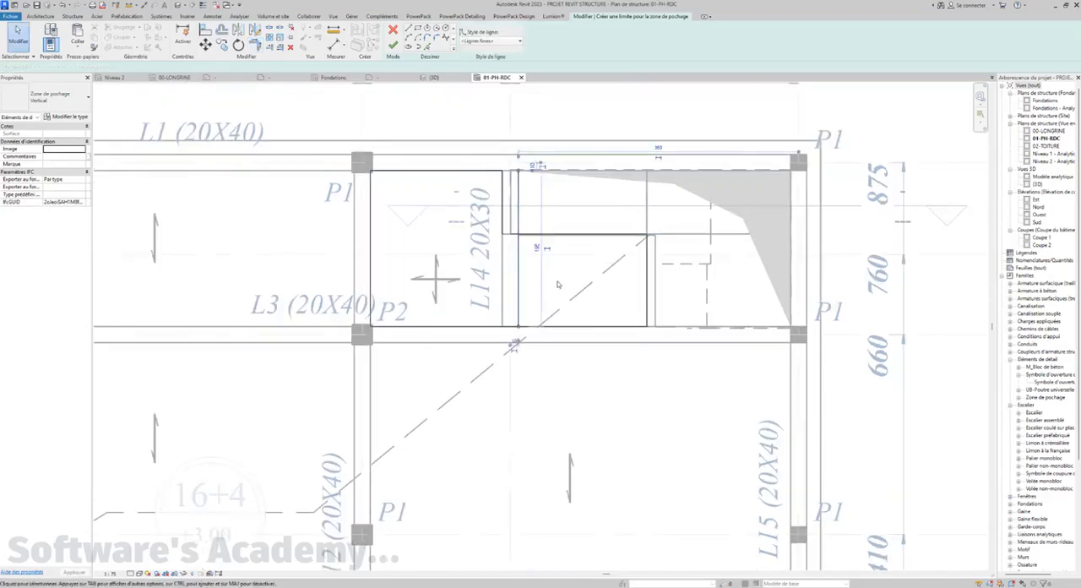
key(Delete)
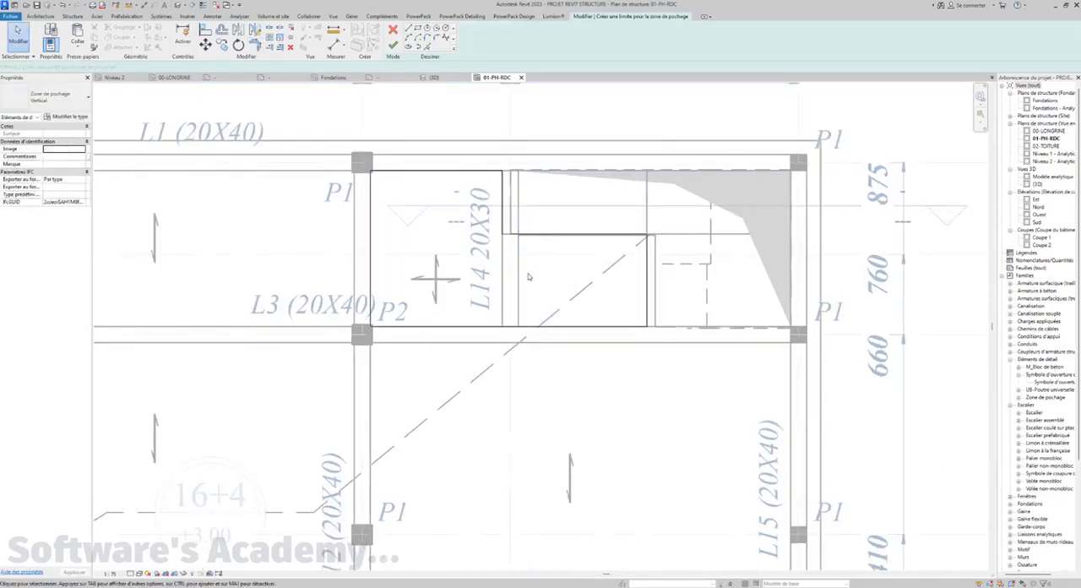
scroll(531, 272, down, 1)
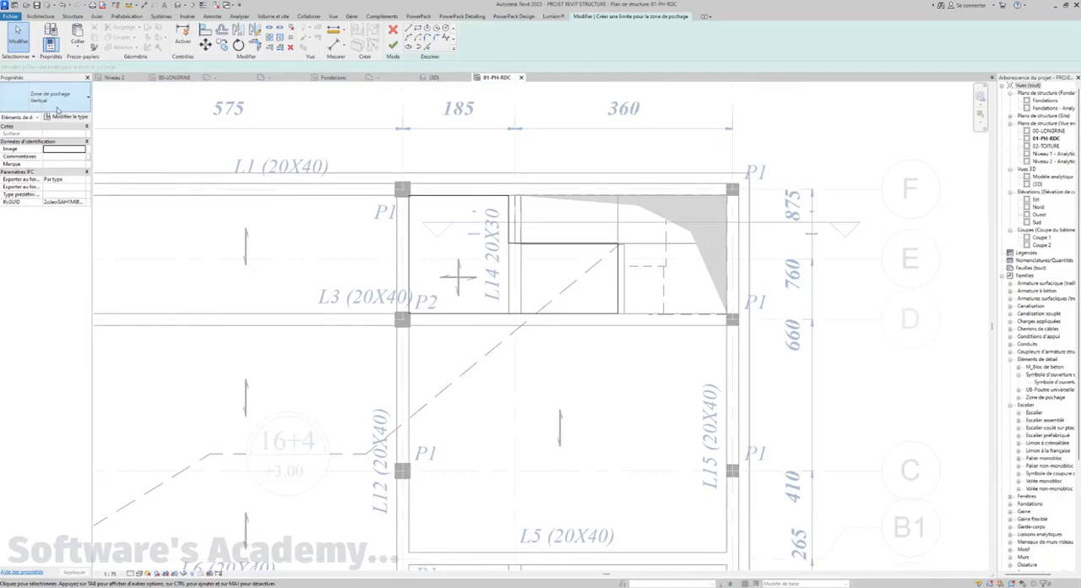
Duplicate the Vertical filled region type
click(88, 100)
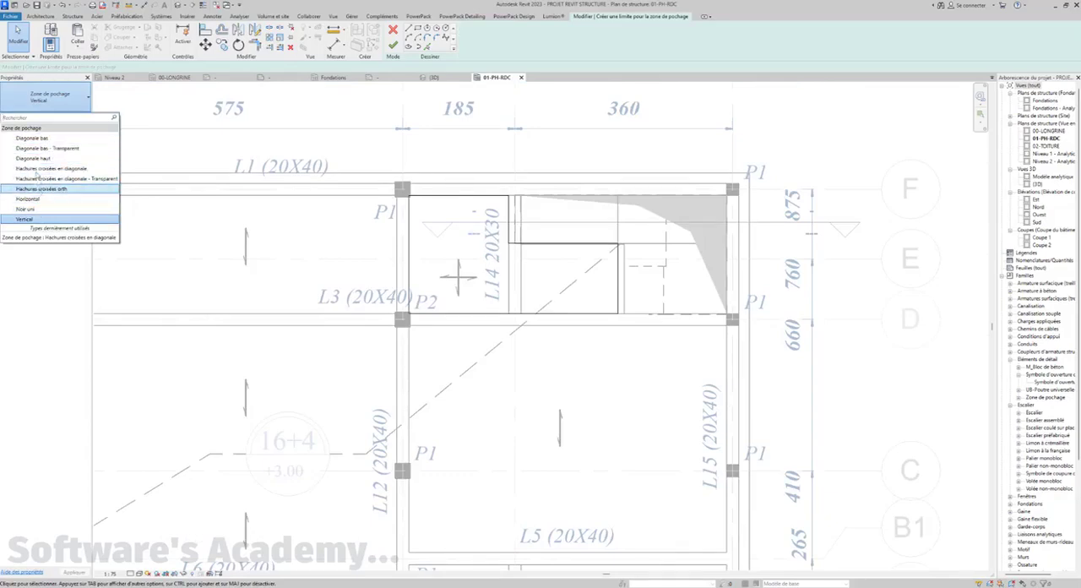
click(74, 107)
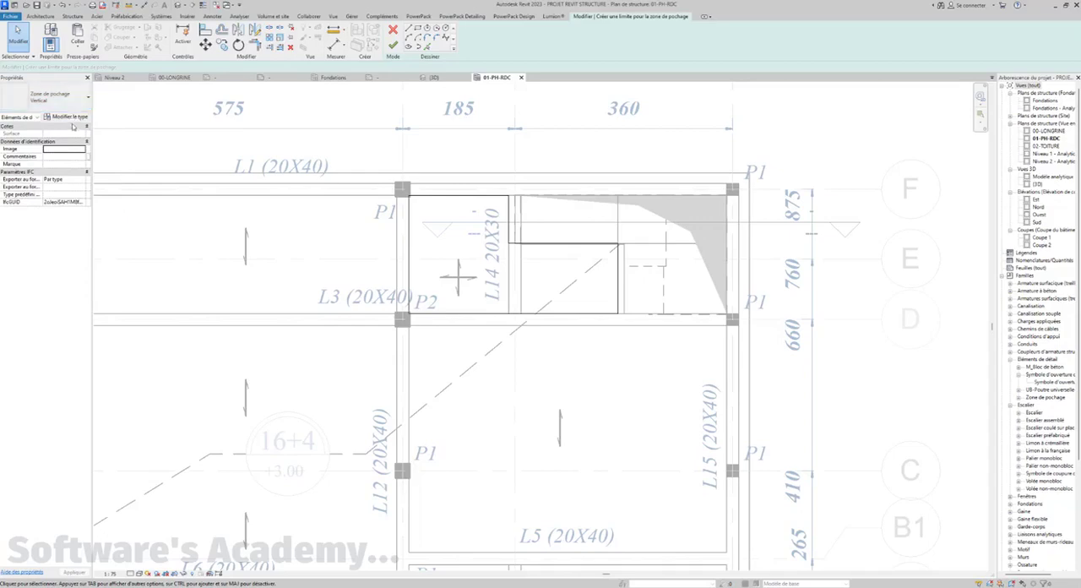
click(80, 118)
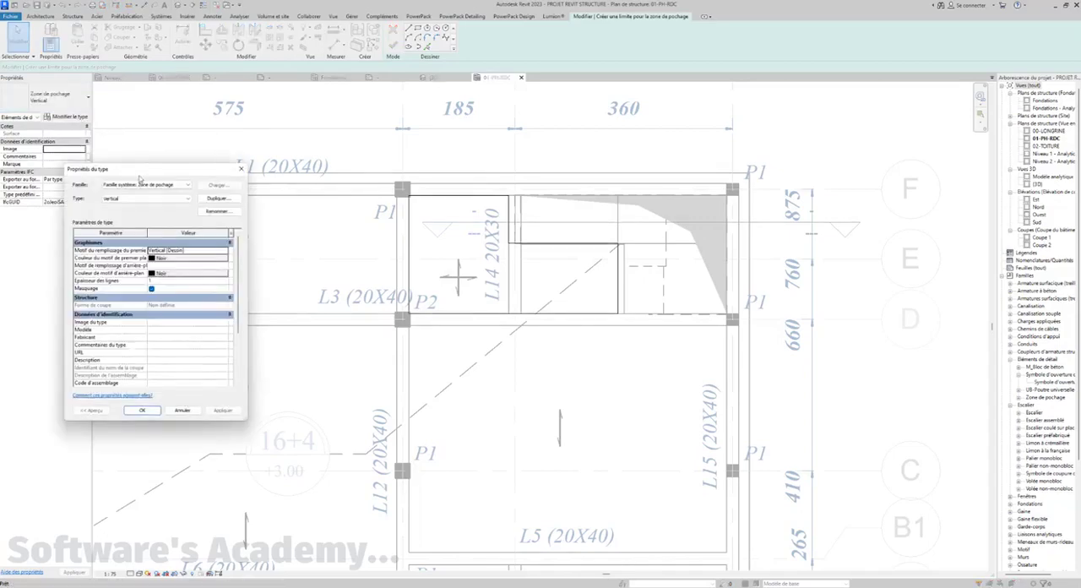
click(246, 200)
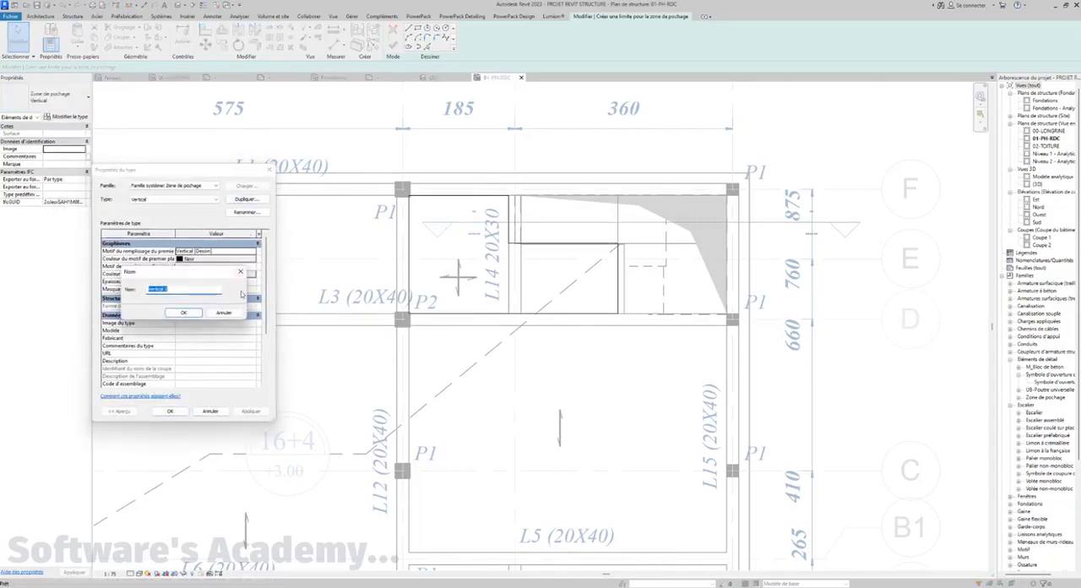
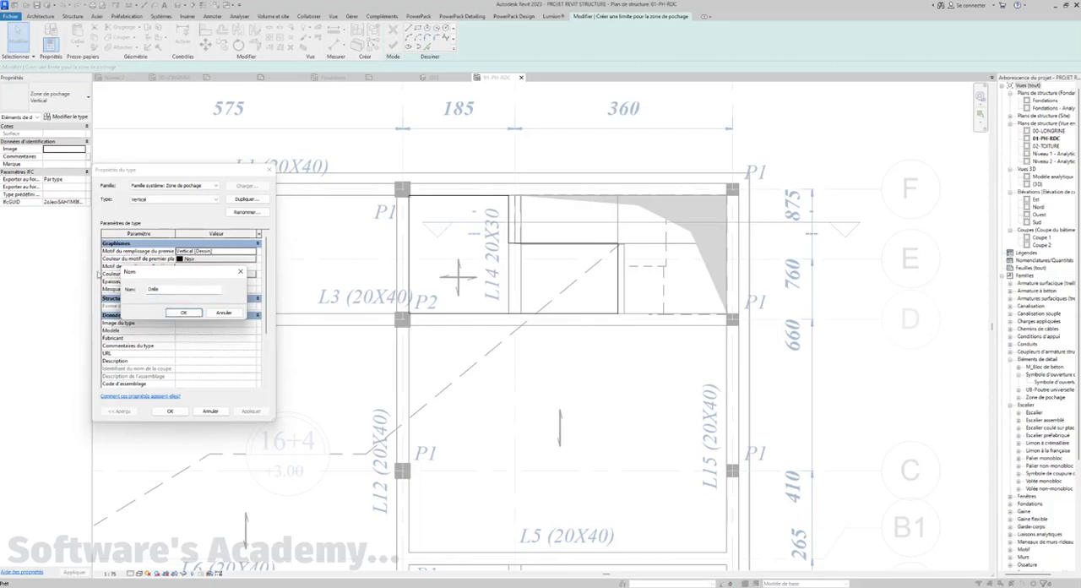
Confirm the name of the duplicated filled region type and rename it D-15
key(Return)
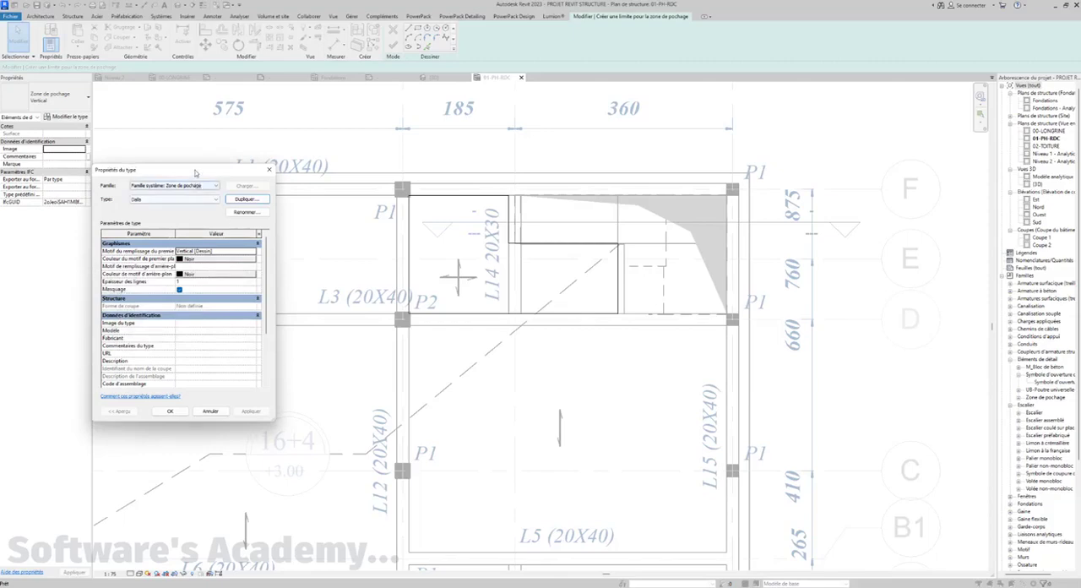
drag(196, 171, 217, 153)
click(268, 193)
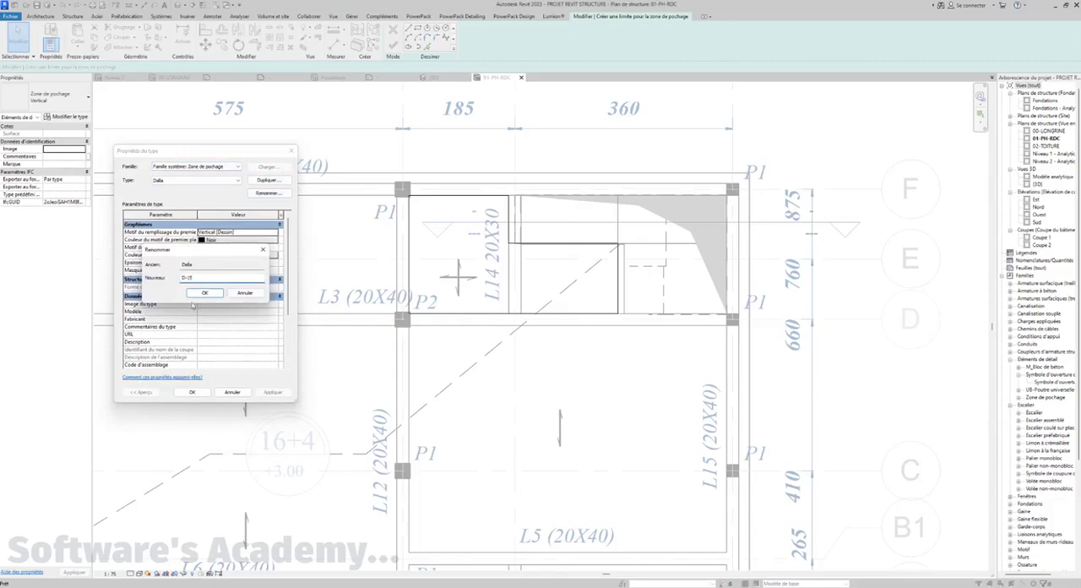
click(206, 294)
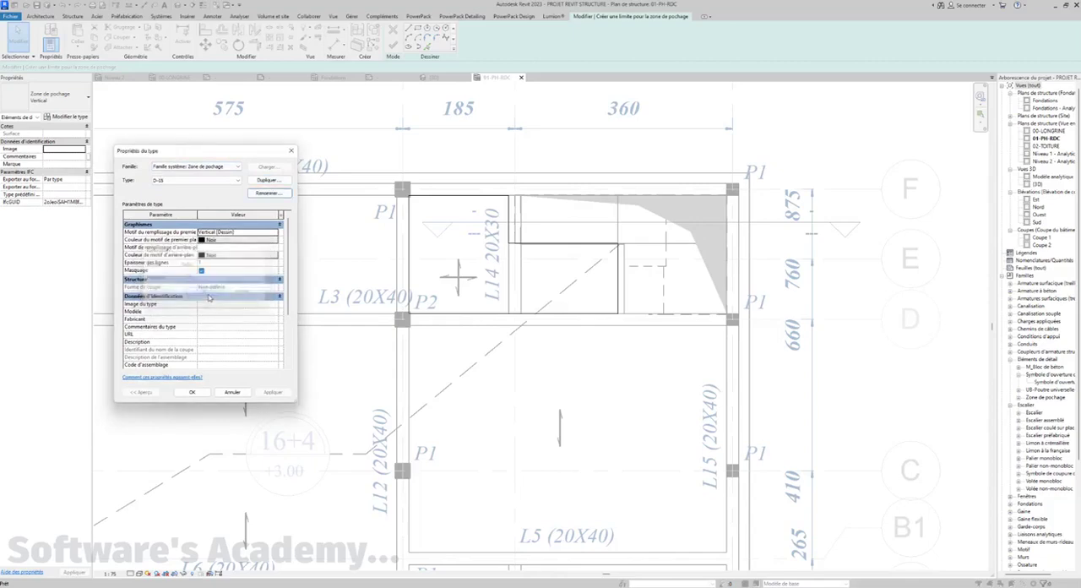
Set the D-15 type's foreground fill pattern to the BE_Beton_4 drafting pattern and finish the filled region
click(275, 233)
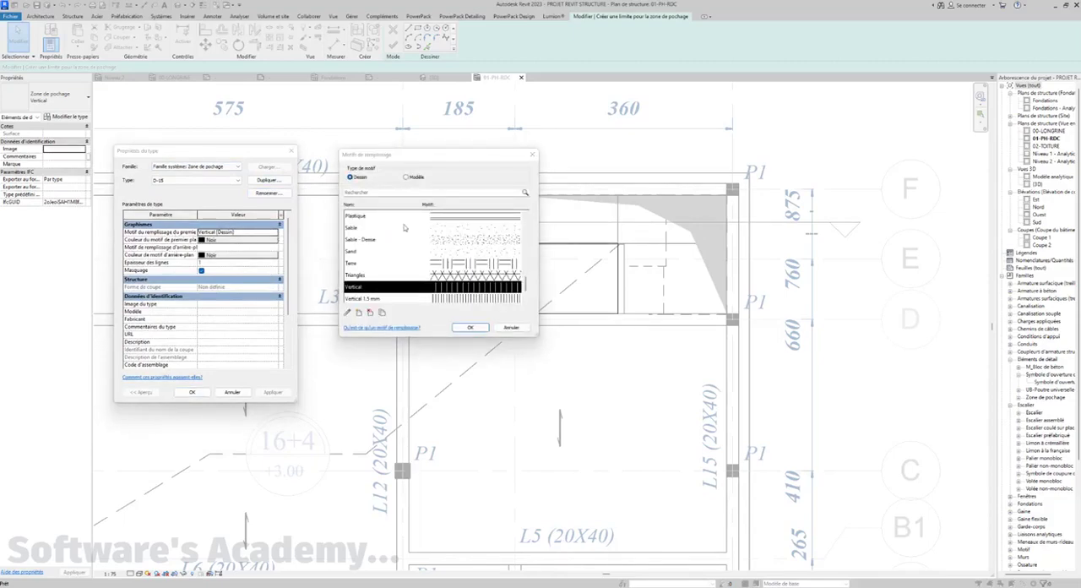
click(532, 155)
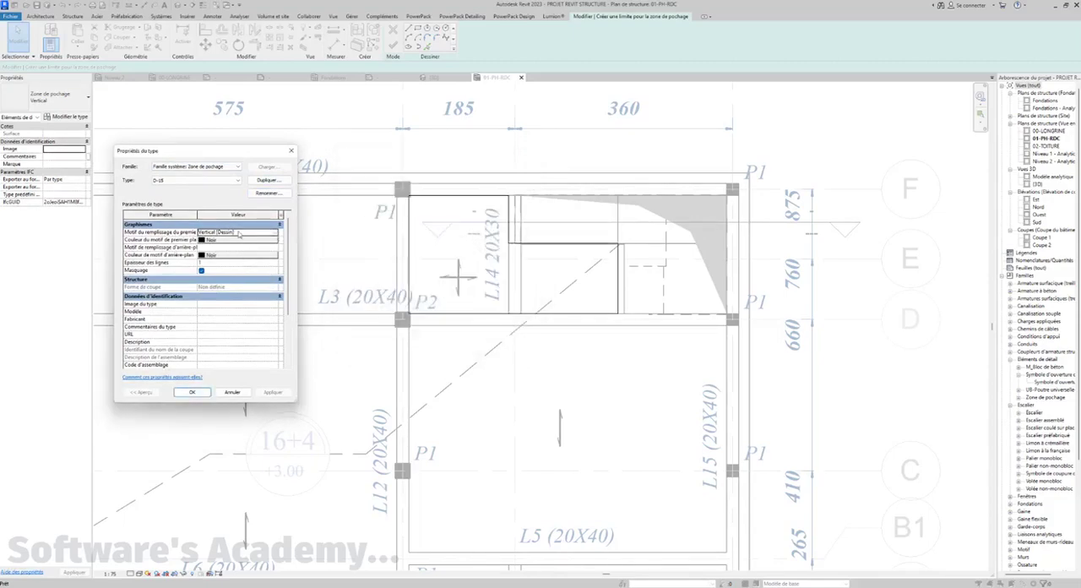
click(240, 234)
click(276, 233)
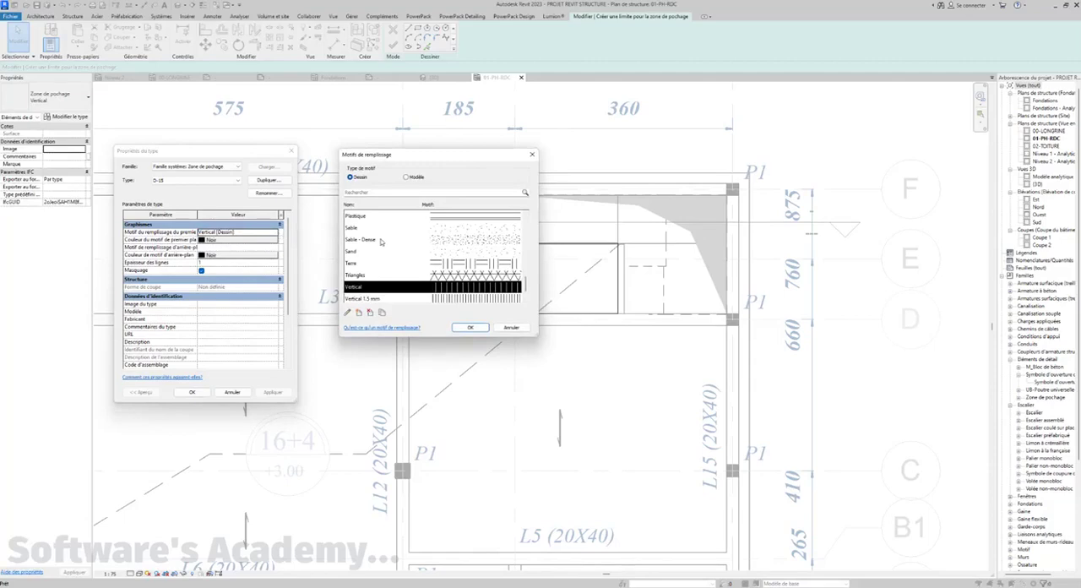
scroll(376, 254, up, 10)
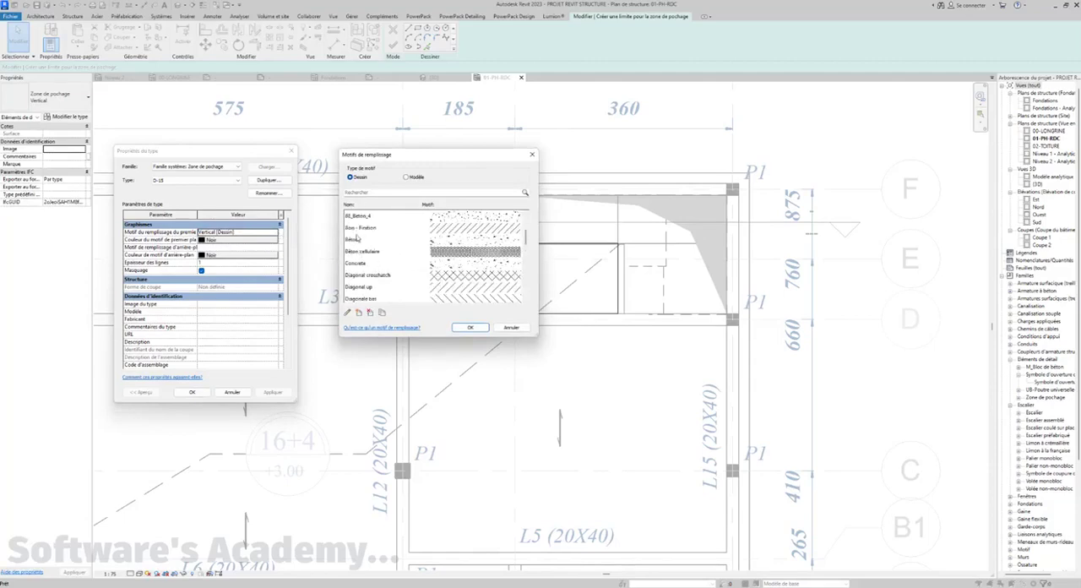
click(358, 240)
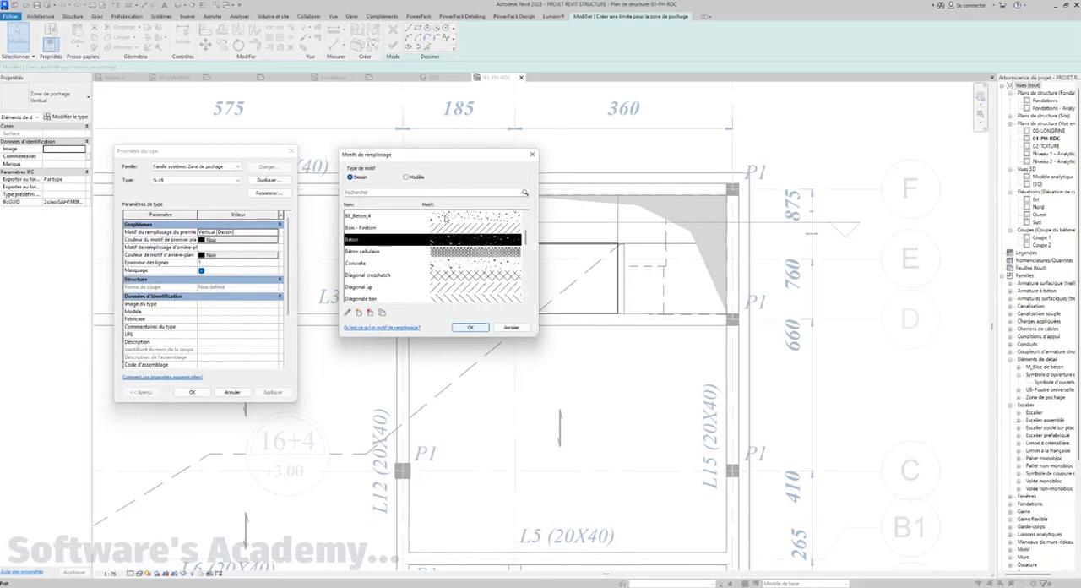
click(445, 217)
click(470, 327)
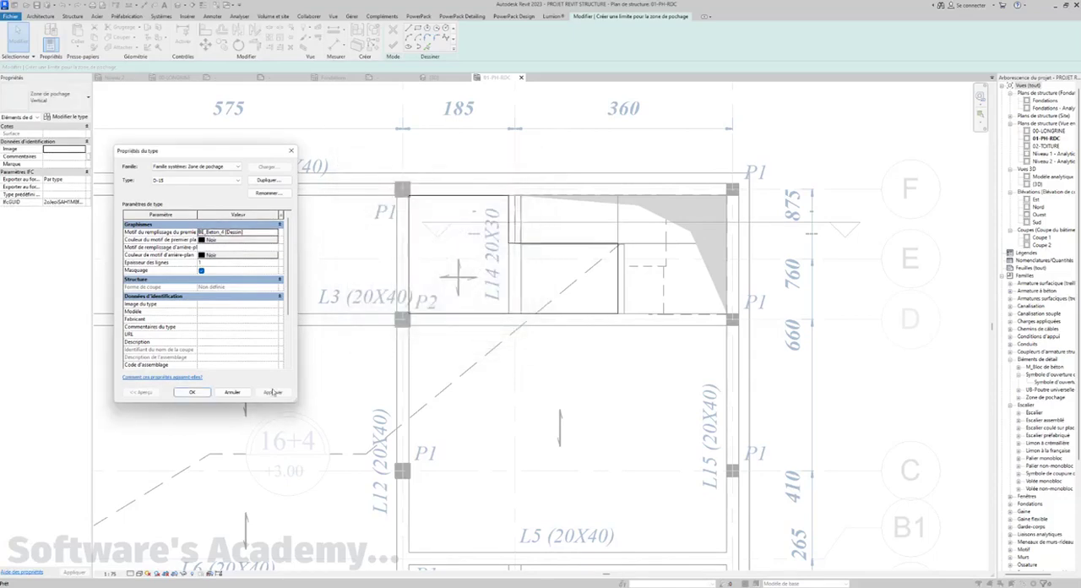
click(185, 395)
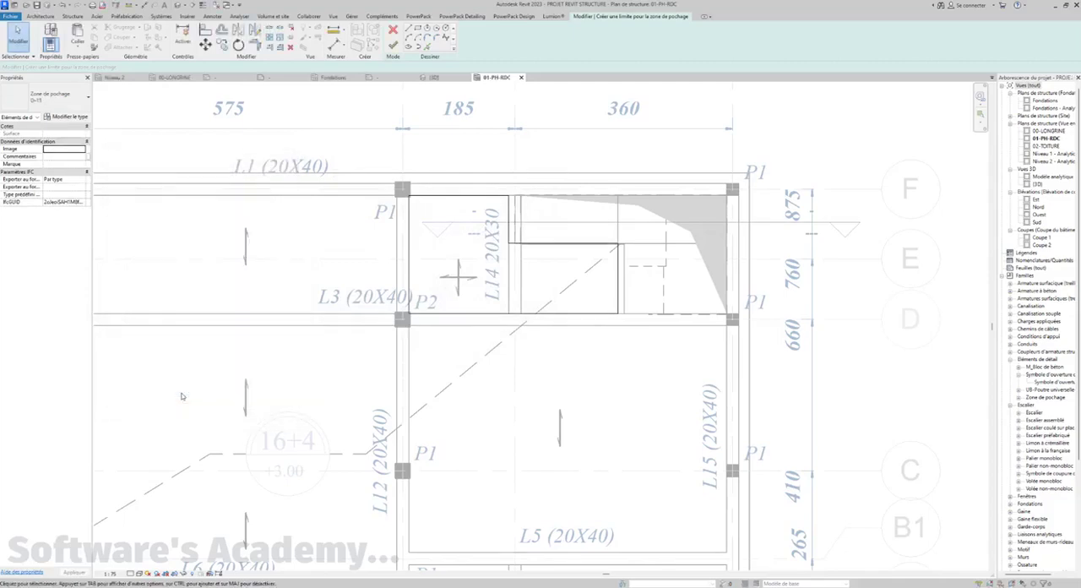
click(394, 46)
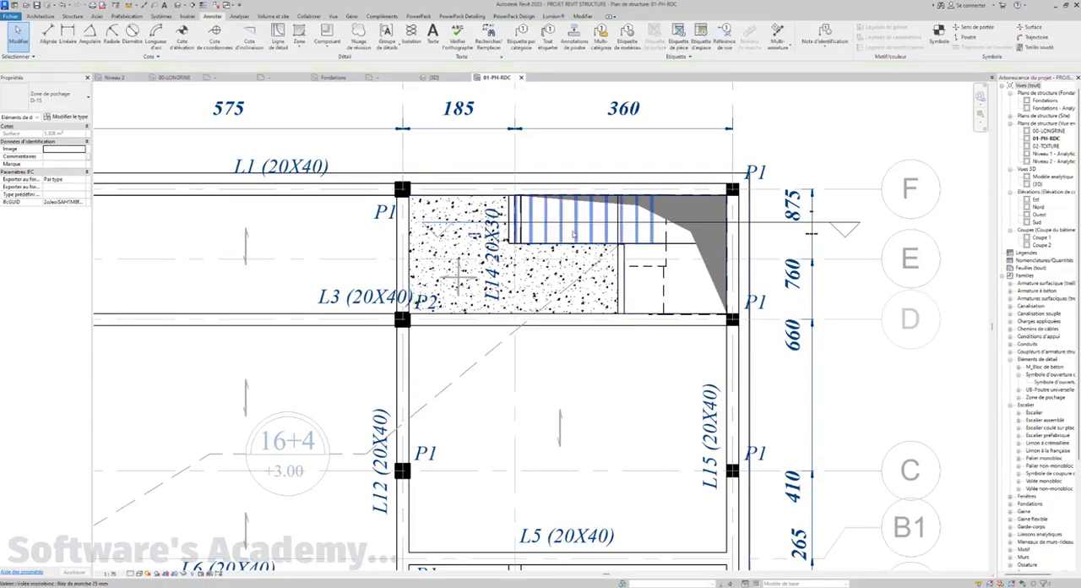
Edit the concrete filled region's boundary and add both faces of beam L14 as boundary lines
scroll(572, 231, down, 3)
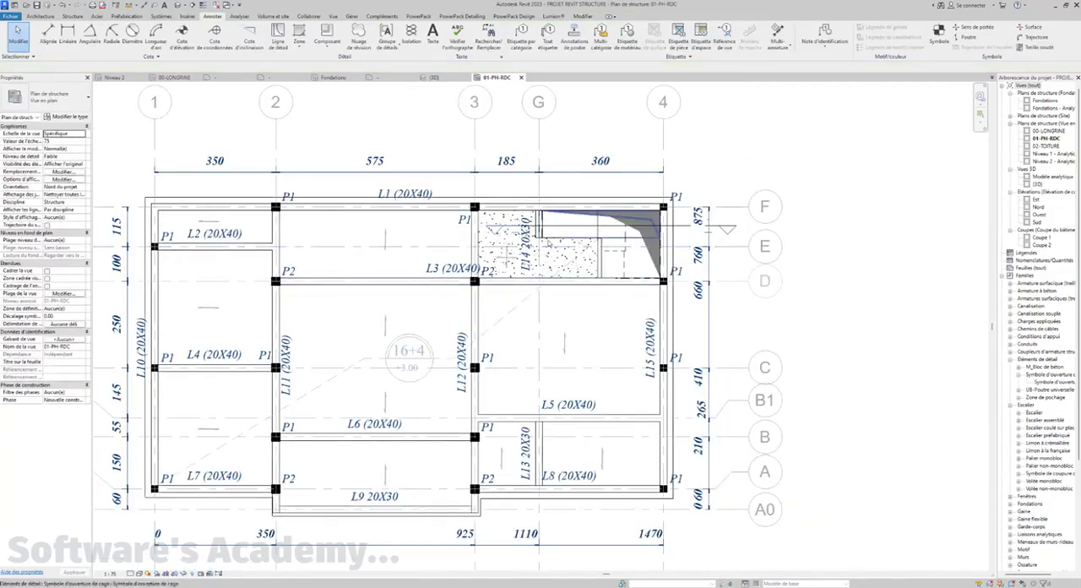
scroll(537, 240, up, 4)
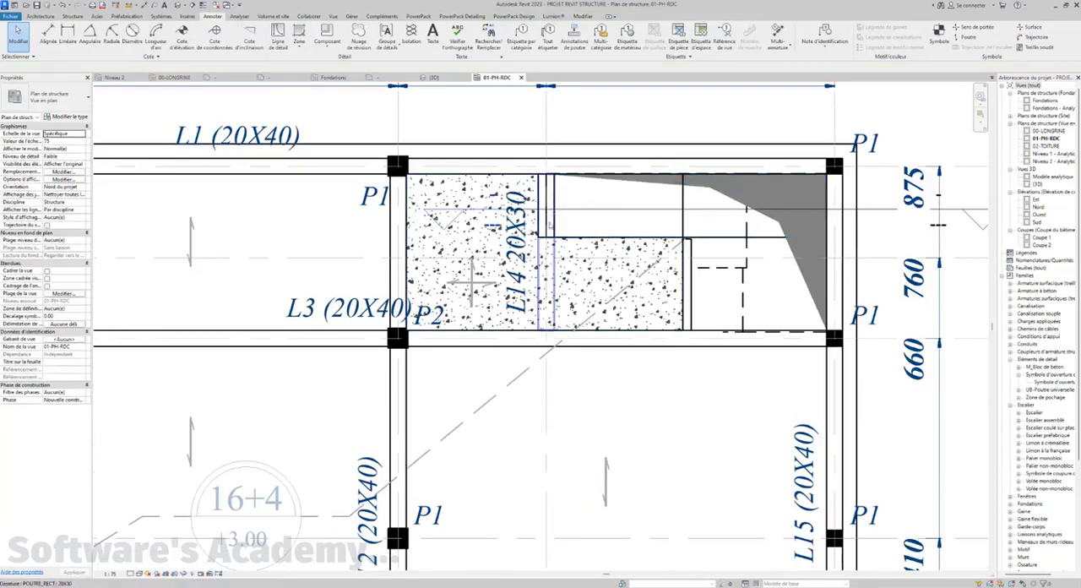
click(545, 287)
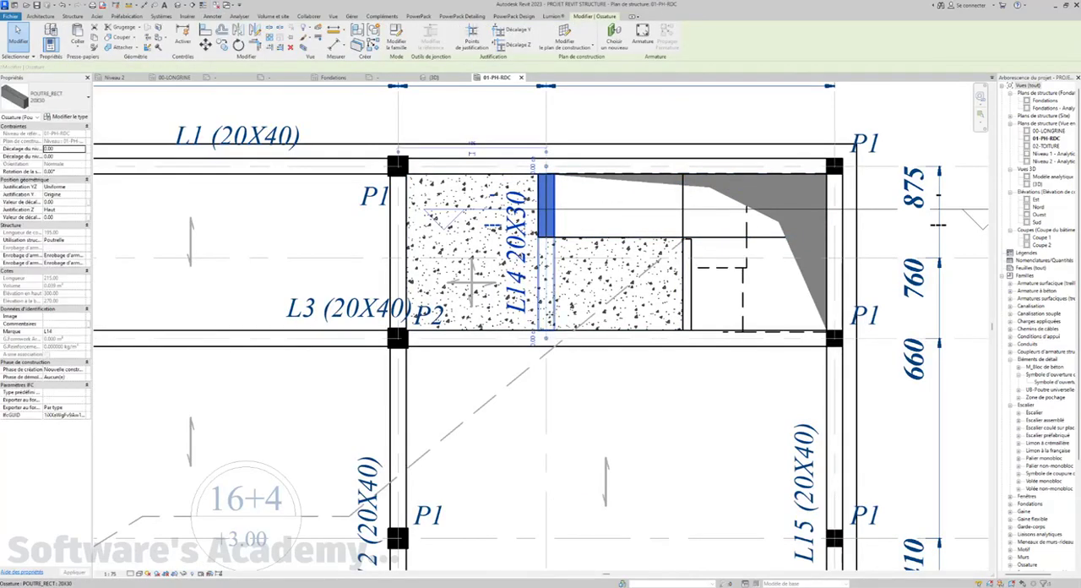
middle_drag(606, 386, 601, 387)
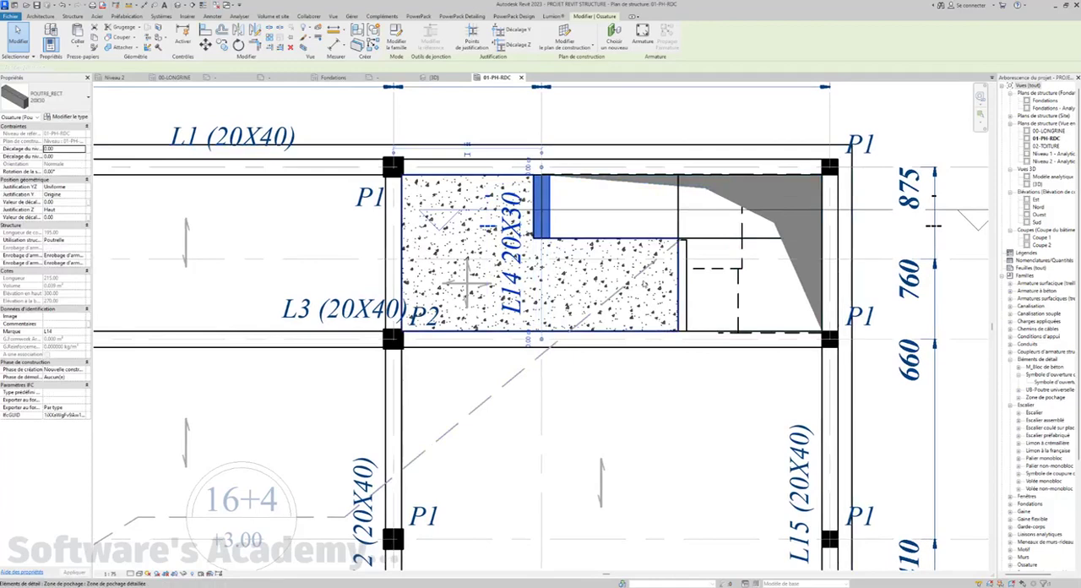
click(644, 284)
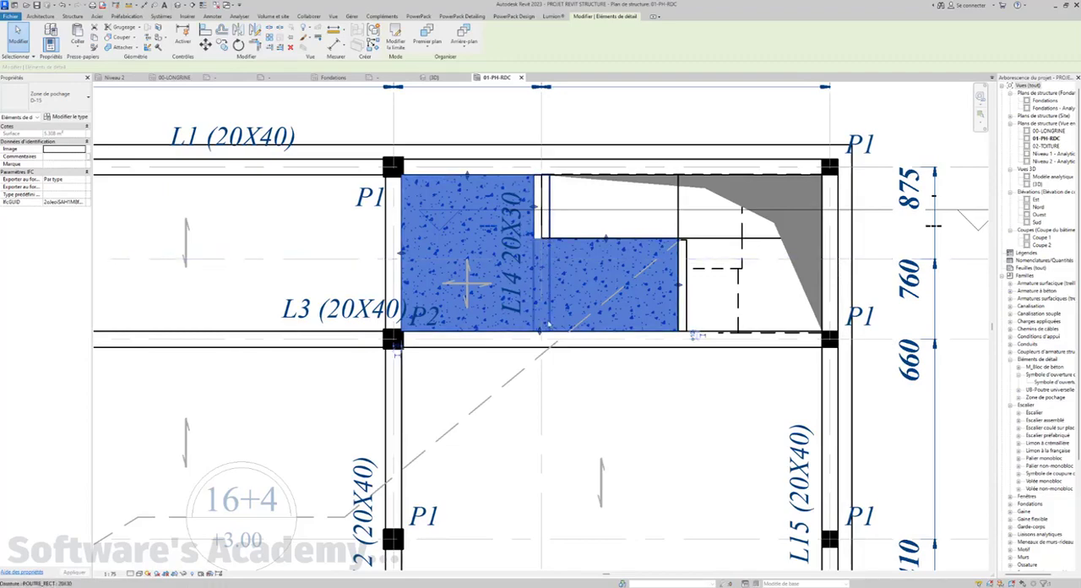
click(417, 44)
click(396, 42)
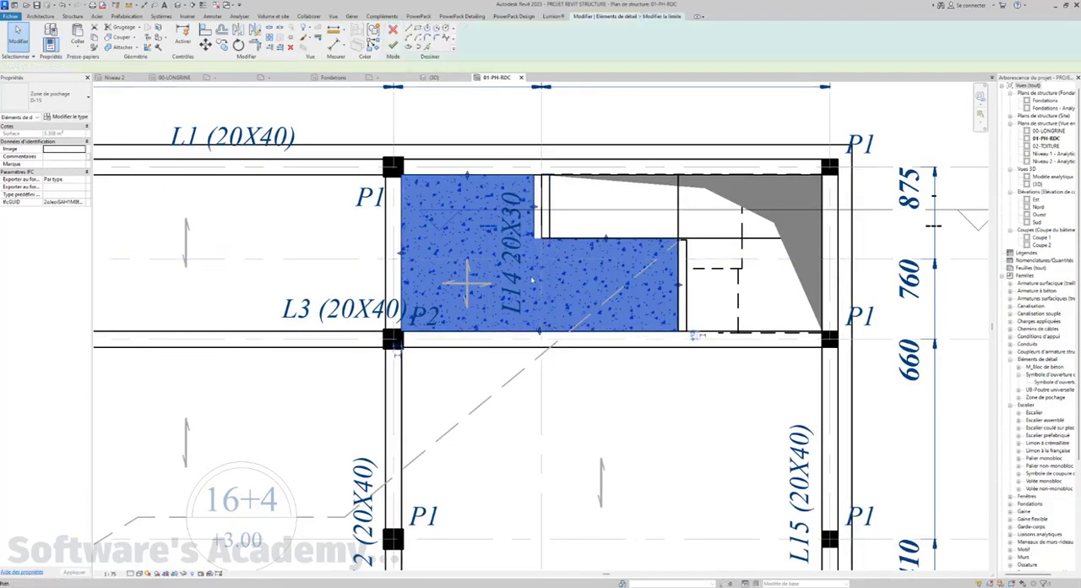
click(428, 48)
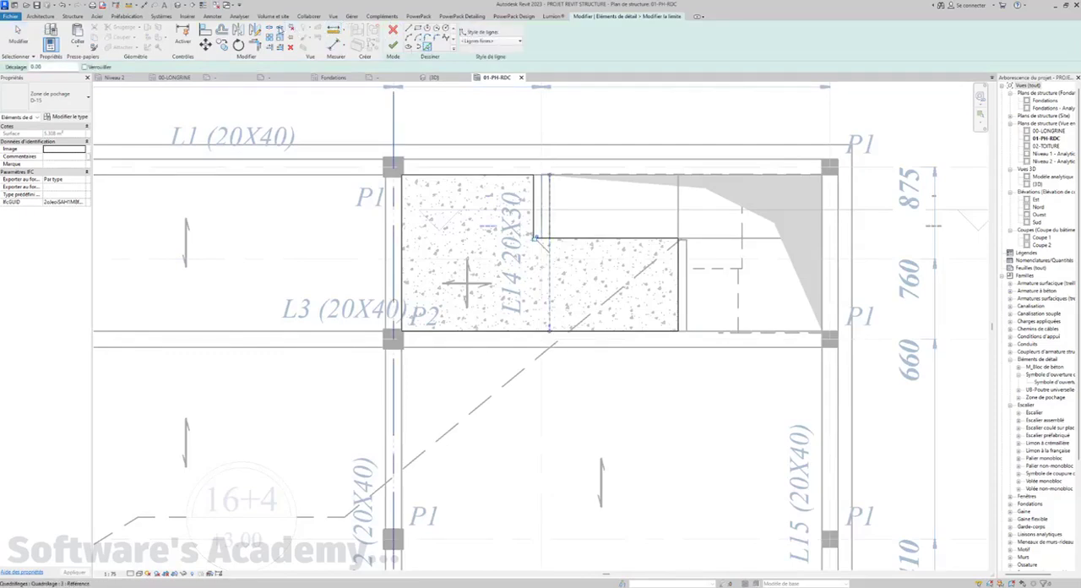
Split the boundary line along beam L3 at beam L14, trim both sides into closed loops that exclude the beam, and finish the region
click(269, 29)
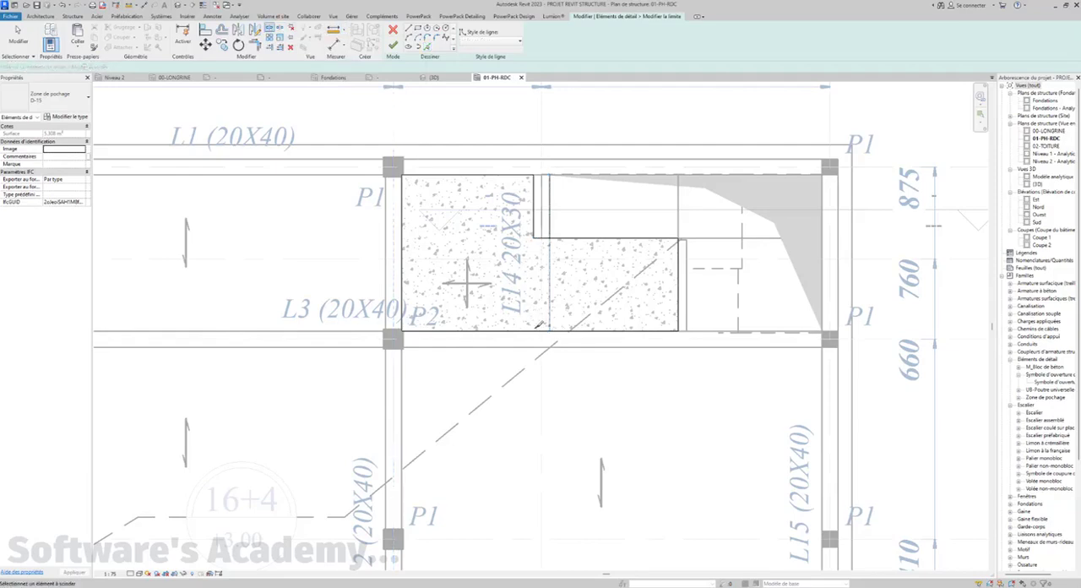
click(536, 331)
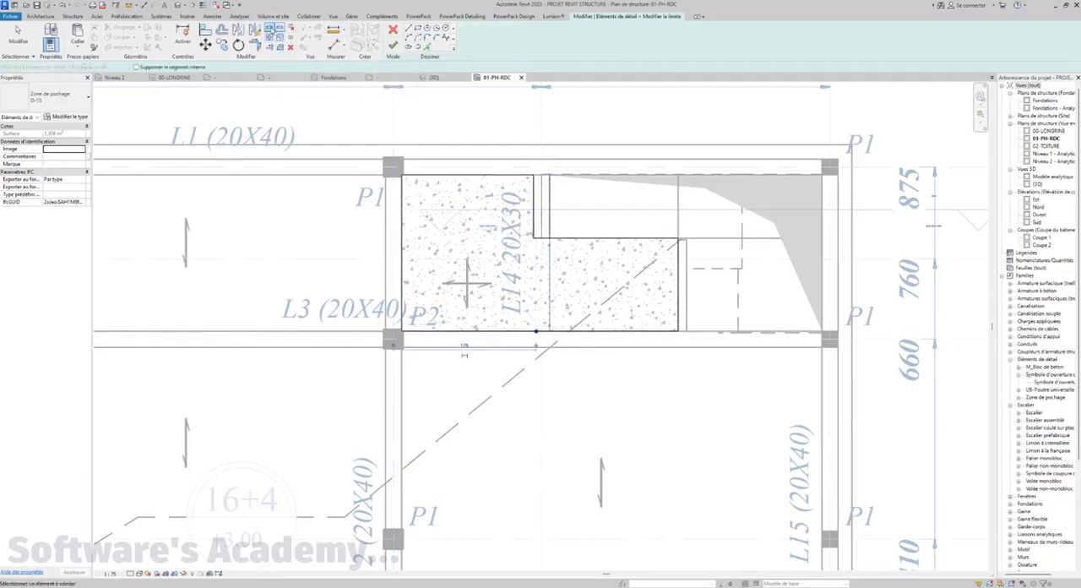
click(259, 46)
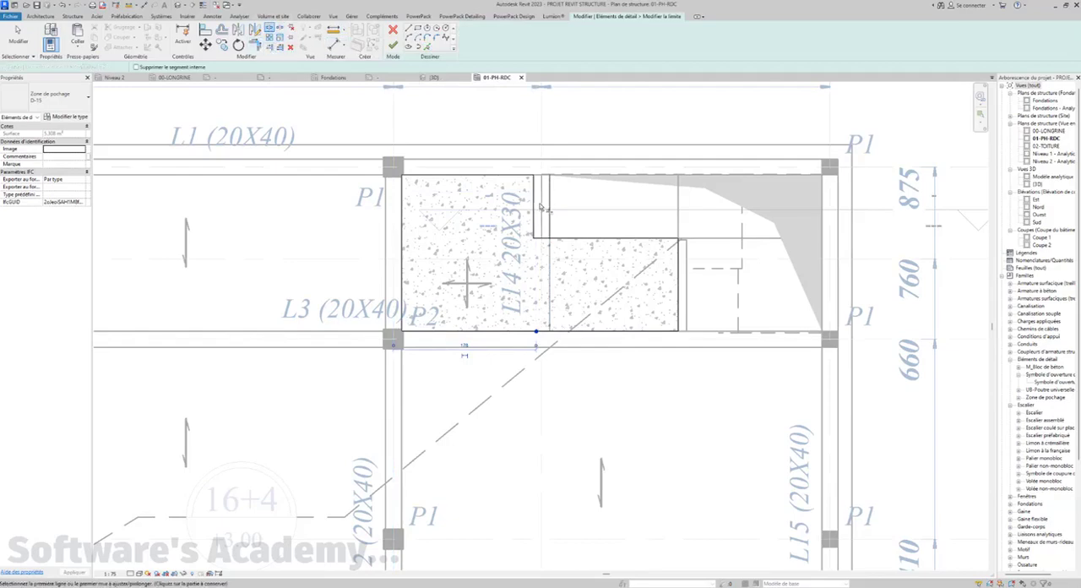
click(533, 212)
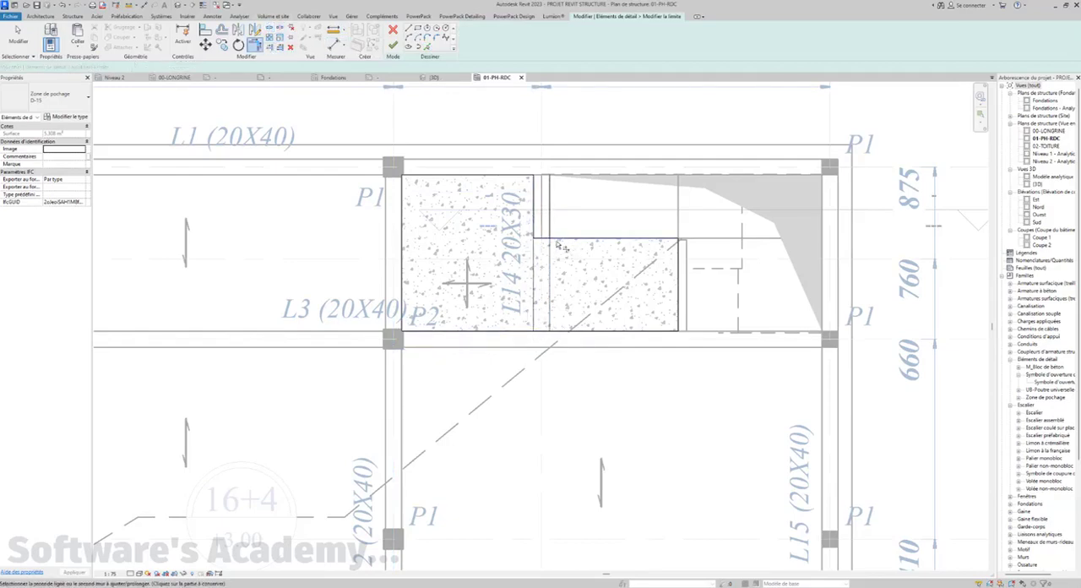
click(551, 287)
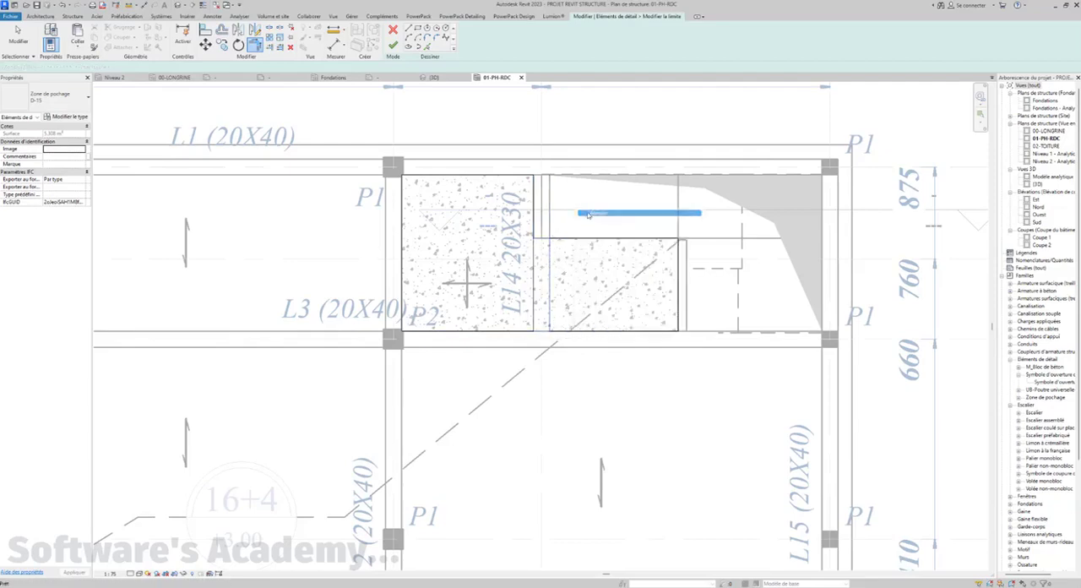
click(394, 46)
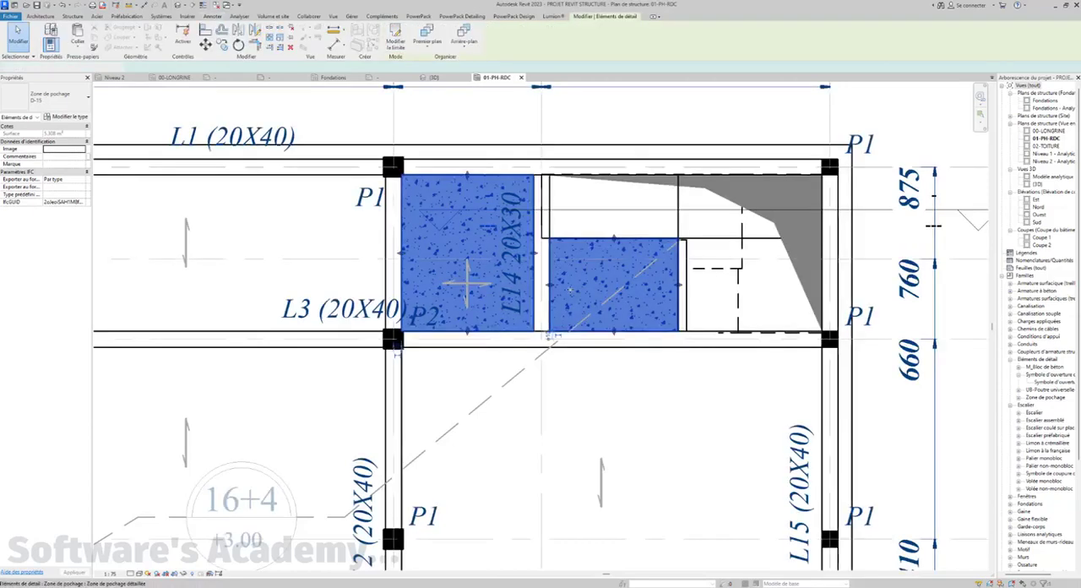
click(635, 454)
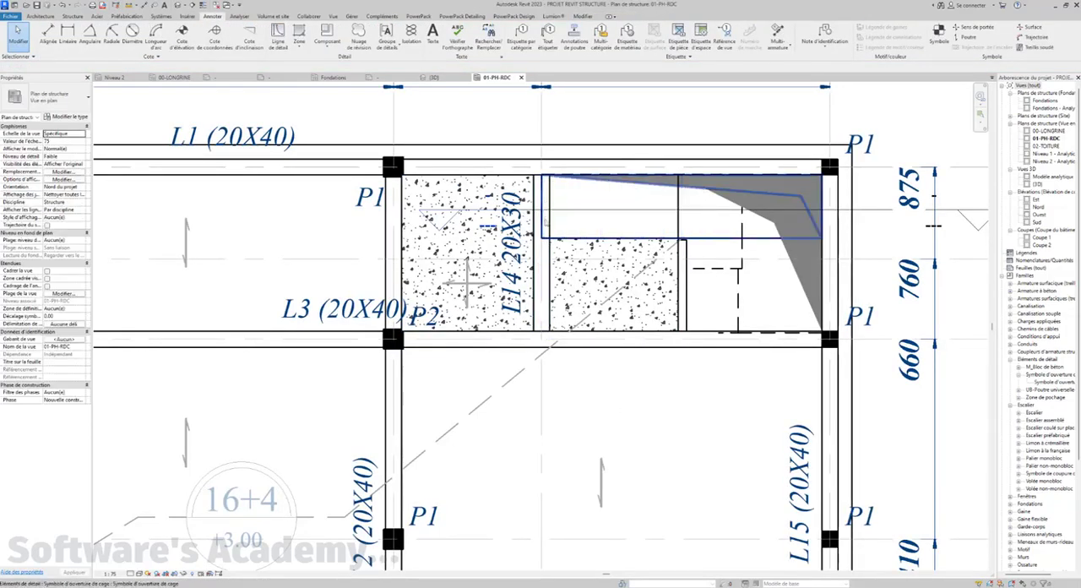
Hide the stair element in the 01-PH-RDC view
scroll(547, 287, down, 1)
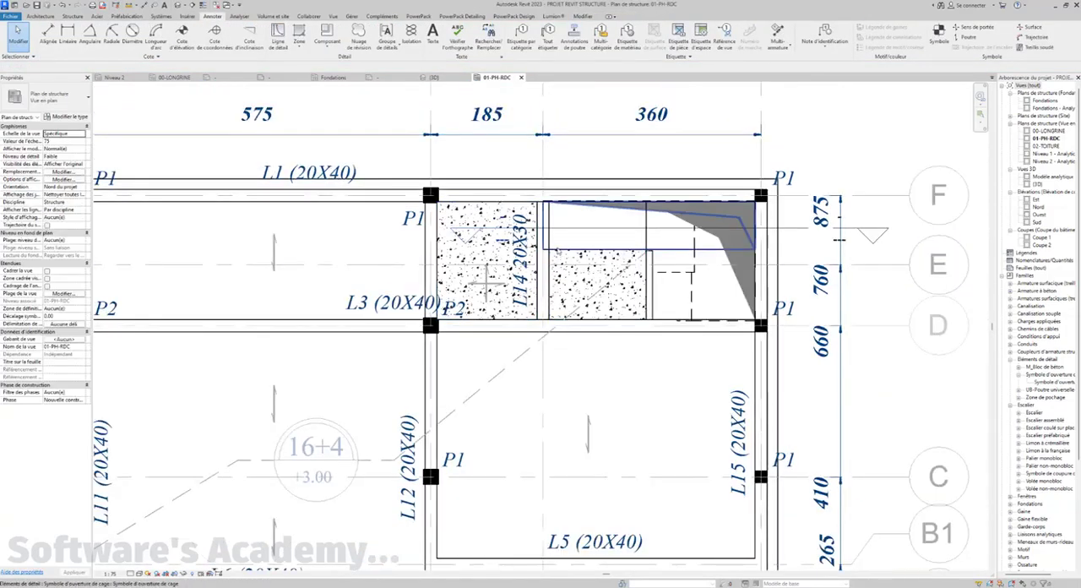
click(548, 232)
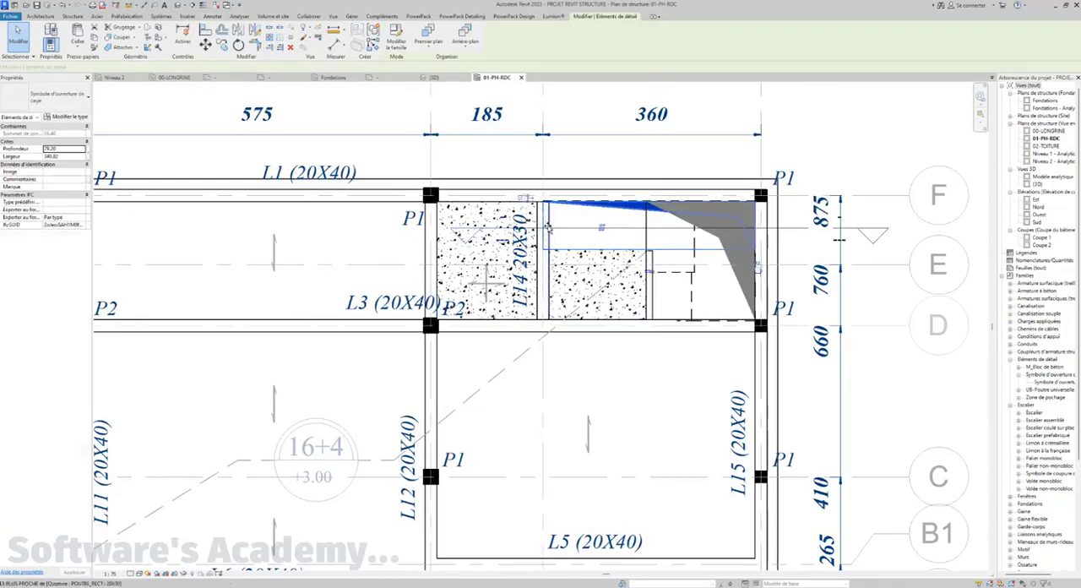
click(871, 374)
click(544, 227)
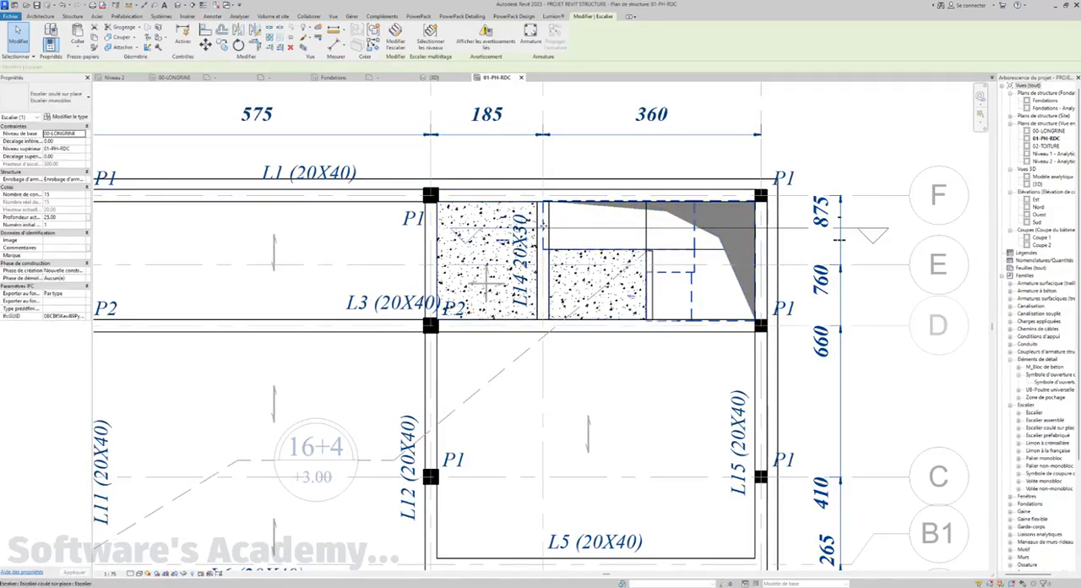
right_click(544, 226)
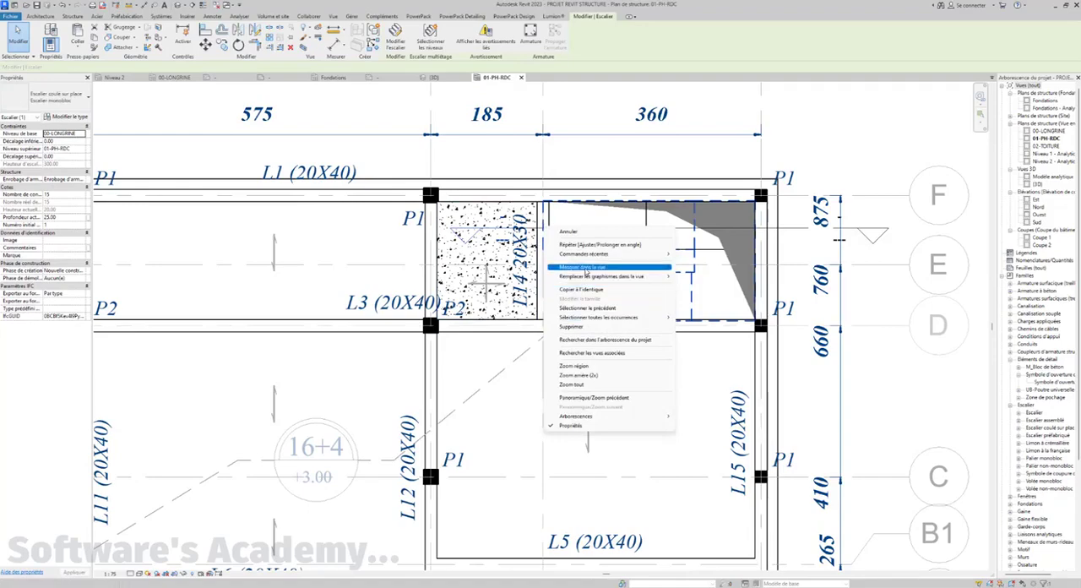
mouse_move(595, 268)
click(687, 268)
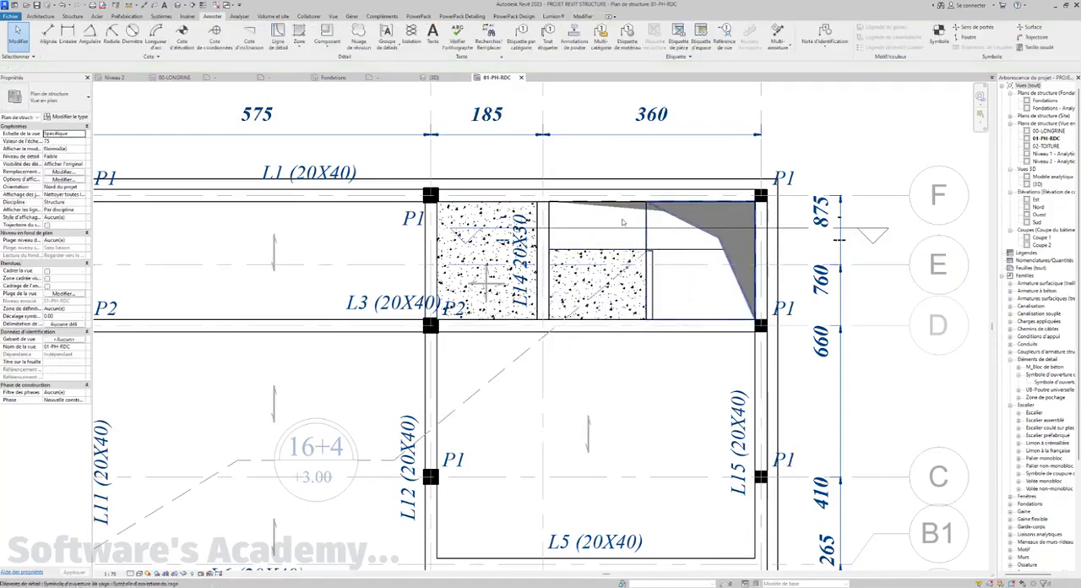
click(655, 286)
scroll(646, 262, up, 5)
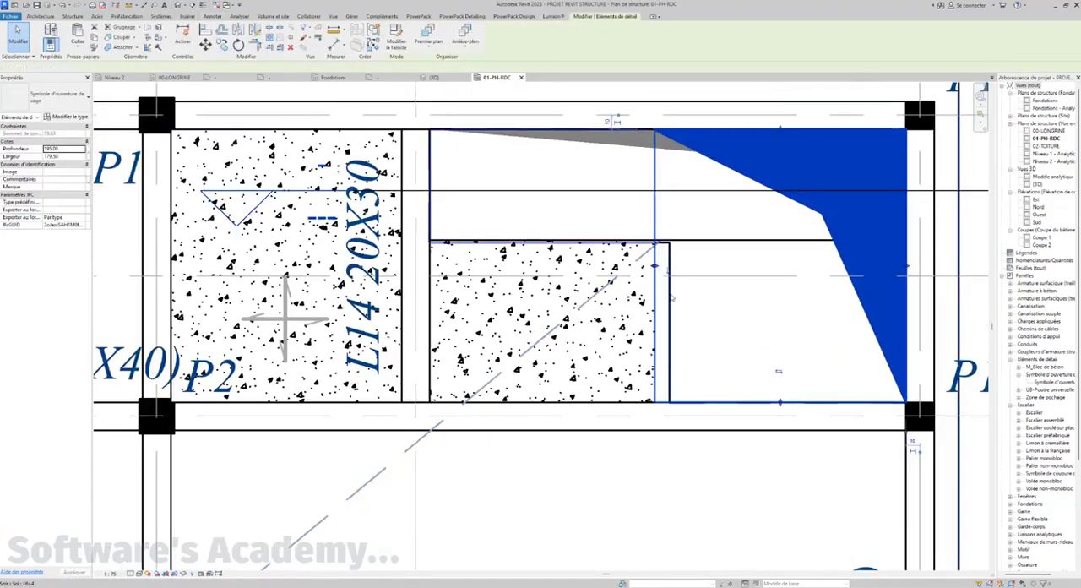
click(671, 295)
scroll(665, 279, down, 3)
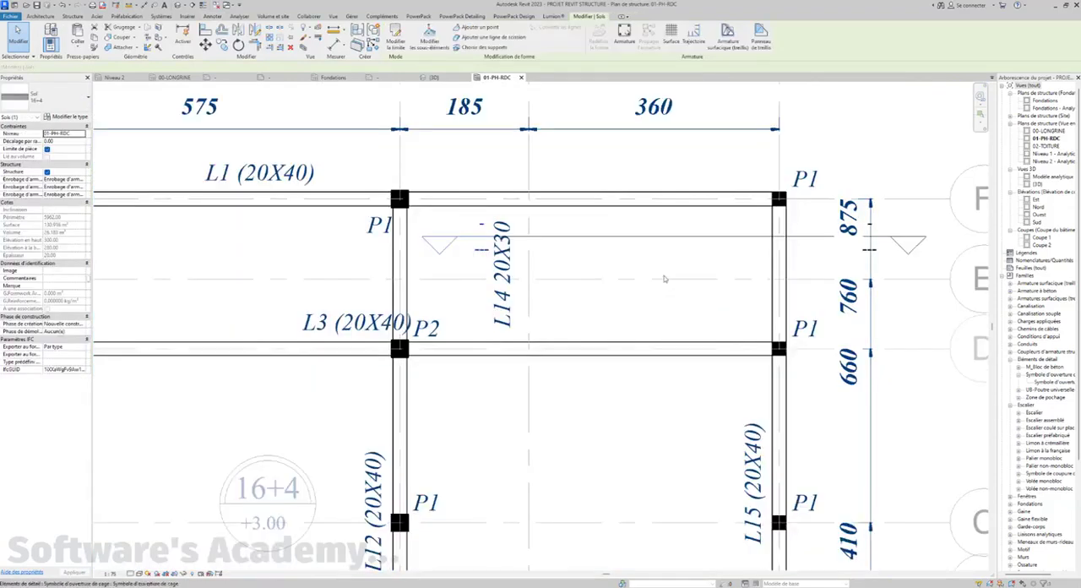
scroll(665, 279, down, 1)
key(Escape)
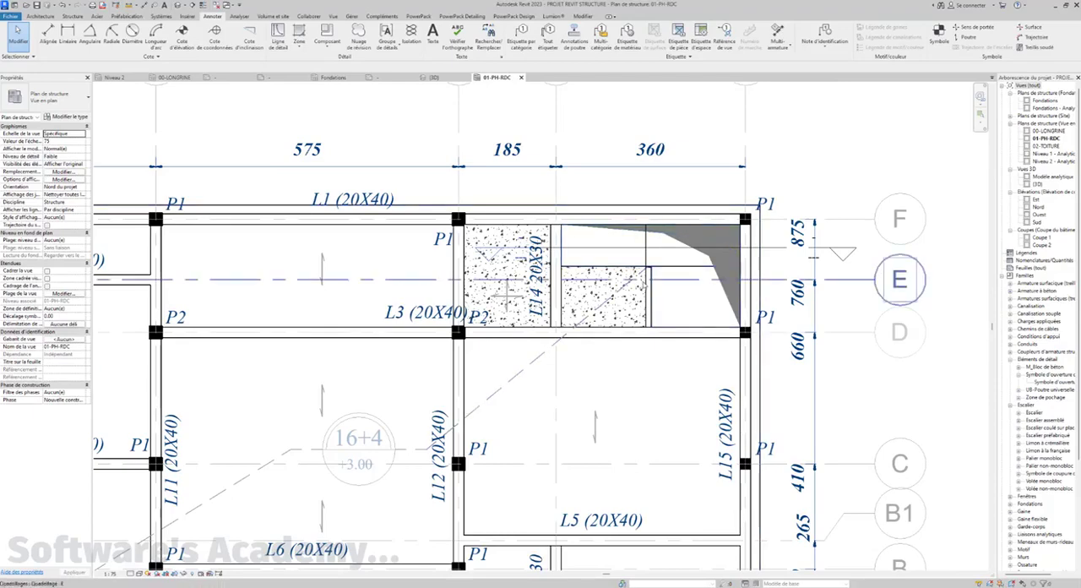
Stretch the taller opening symbol's inner edge to the 16+4 slab opening edge, making the symbol 169 wide
click(654, 288)
scroll(654, 279, up, 4)
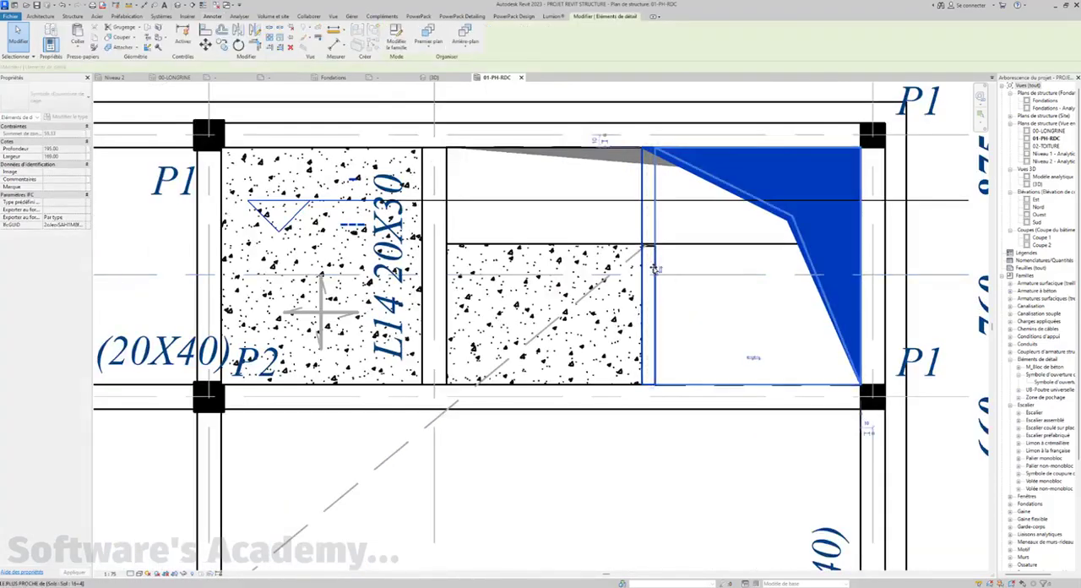
scroll(655, 270, down, 2)
scroll(655, 270, up, 2)
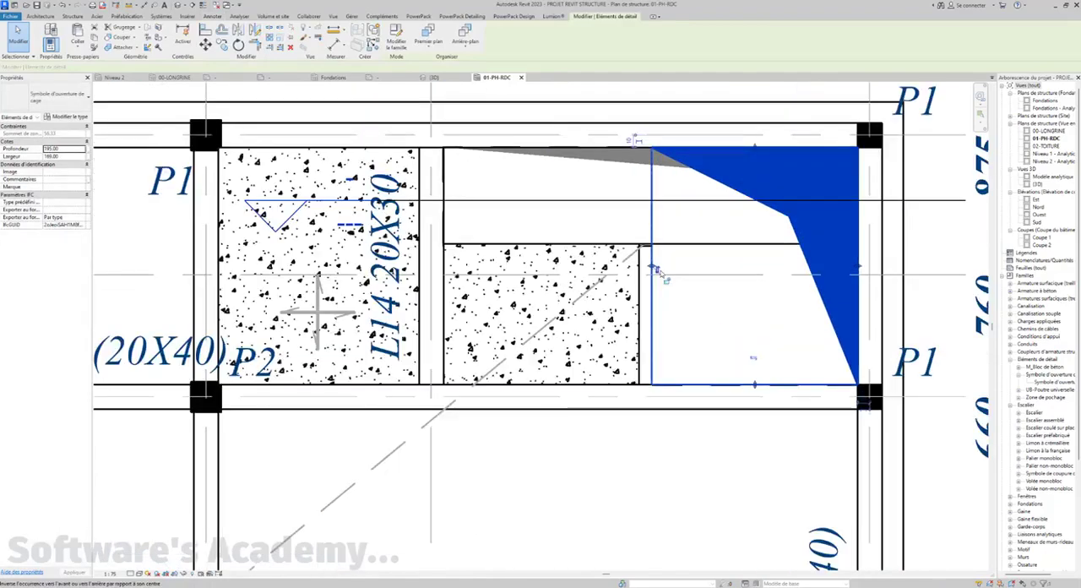
Try flipping the taller stair opening symbol front to back and return it to its original orientation
scroll(656, 271, down, 2)
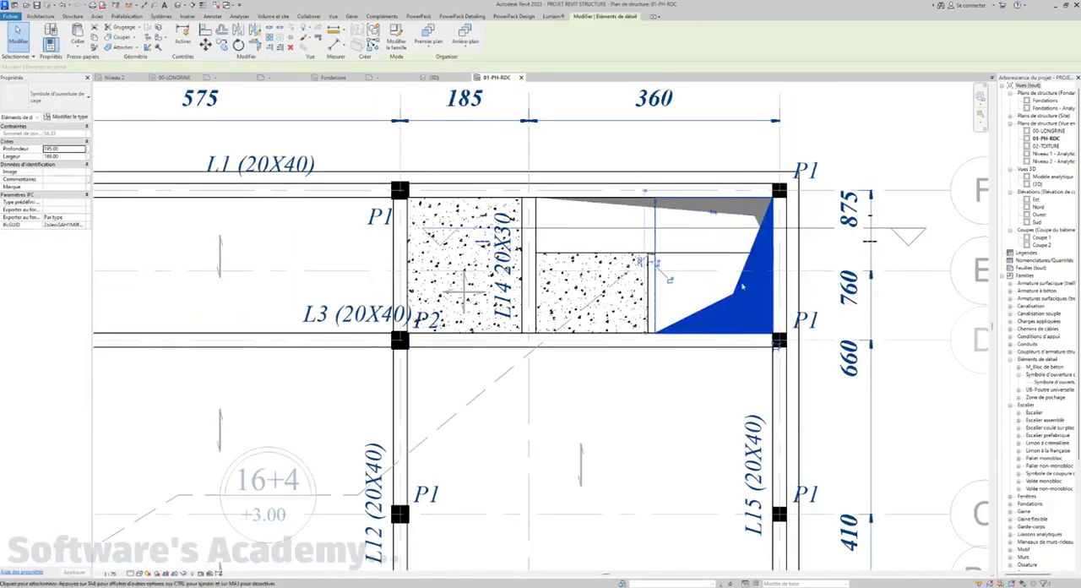
click(714, 214)
click(714, 214)
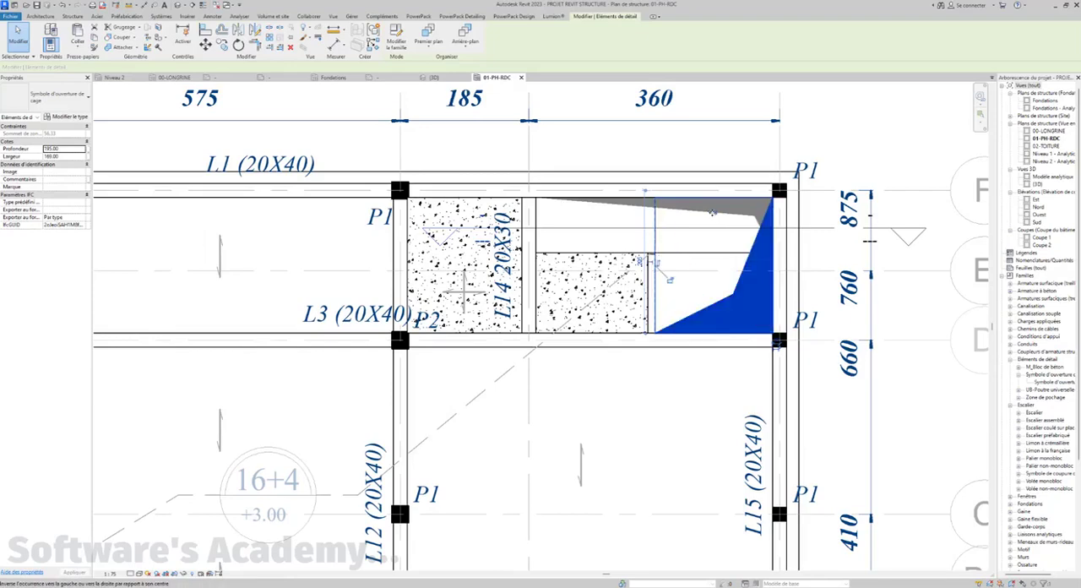
click(660, 266)
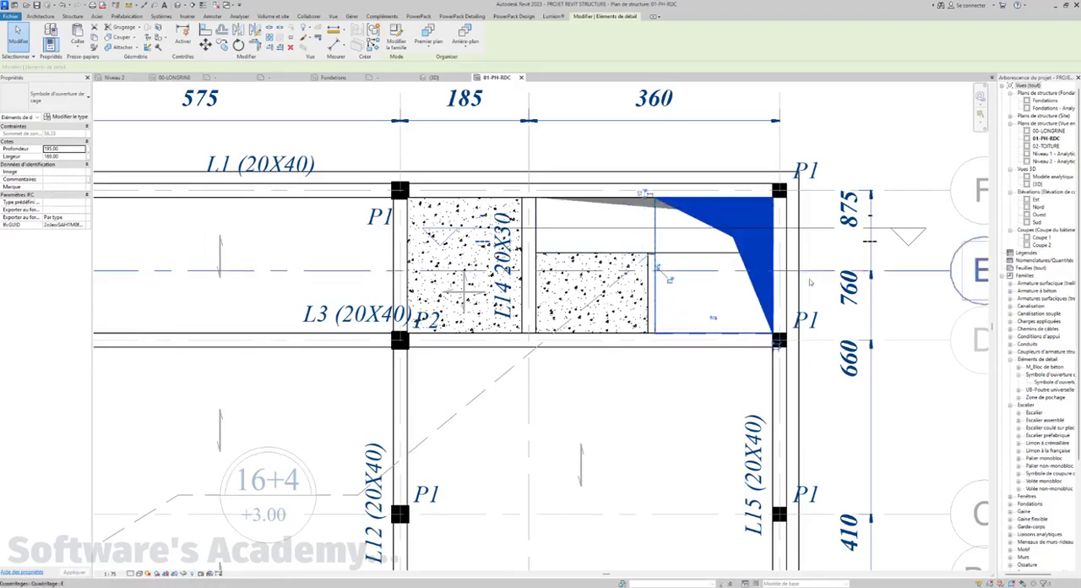
key(Escape)
Examine the concrete filled region beside the stair and the surrounding beams on the 01-PH-RDC plan
scroll(764, 317, down, 2)
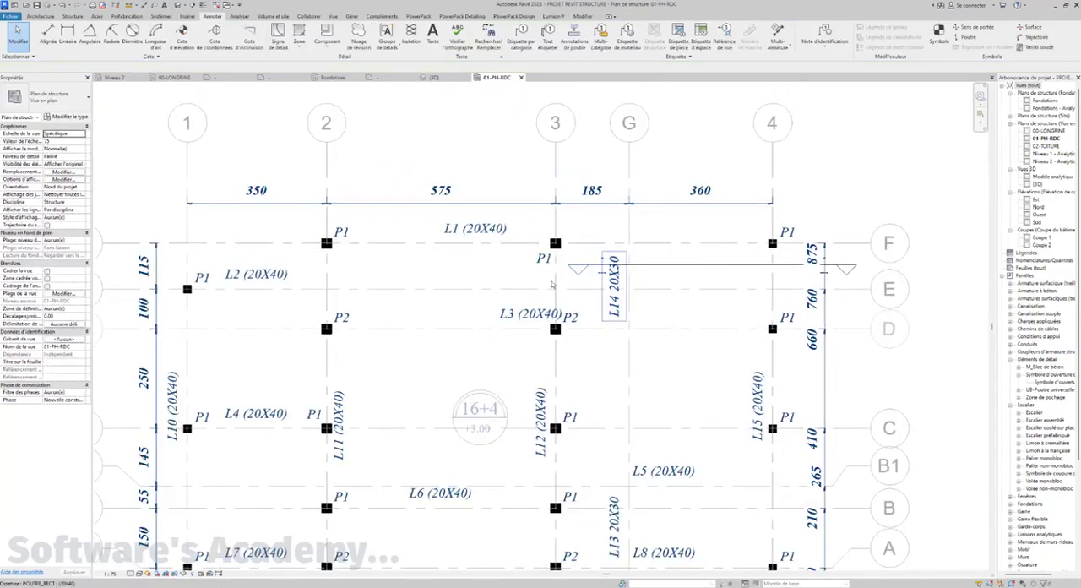
scroll(751, 300, up, 4)
click(698, 300)
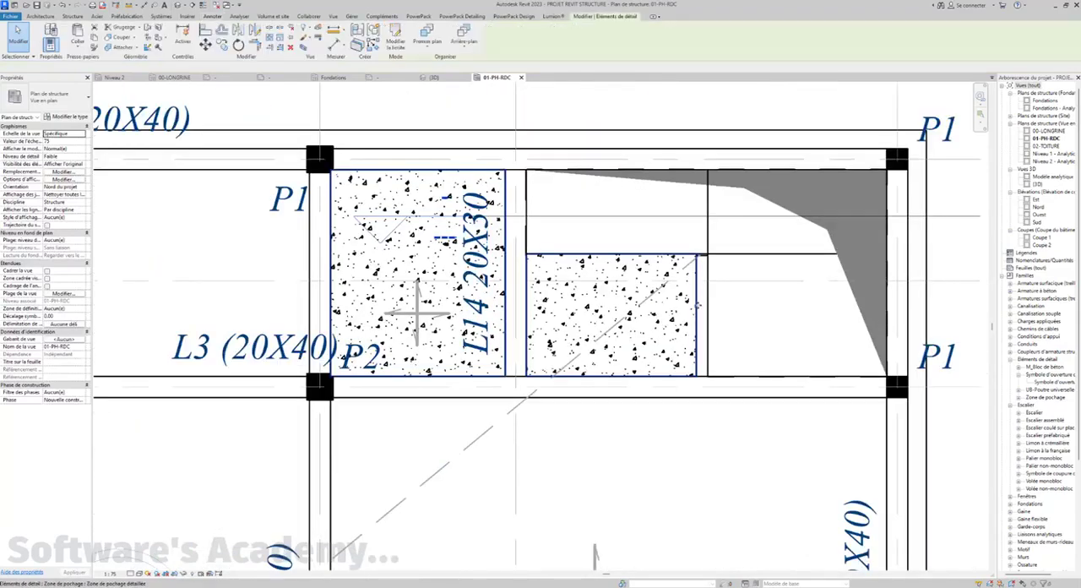
scroll(708, 315, down, 4)
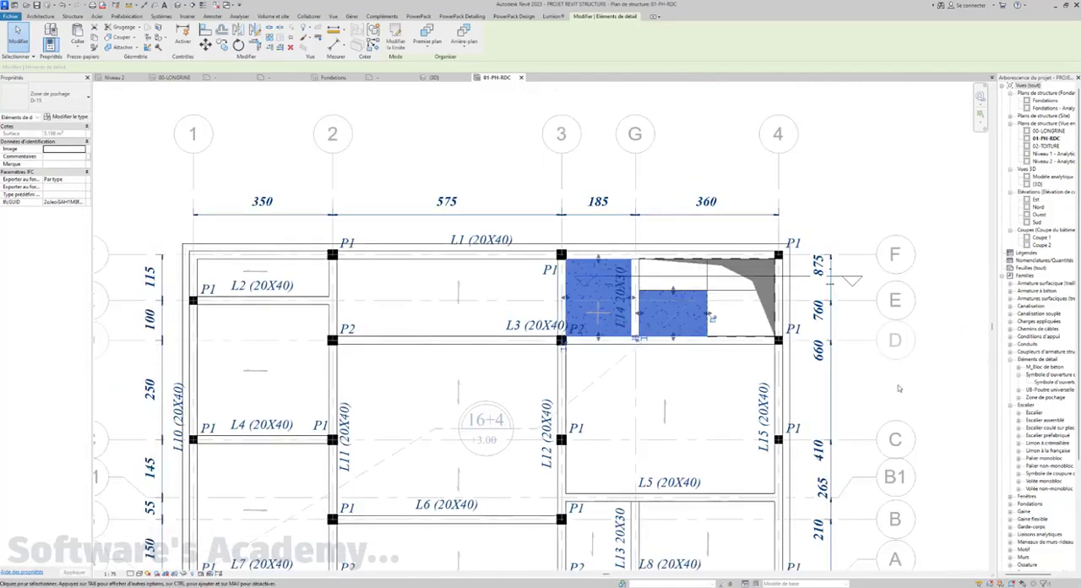
click(899, 389)
middle_drag(612, 304, 623, 282)
middle_drag(630, 374, 595, 368)
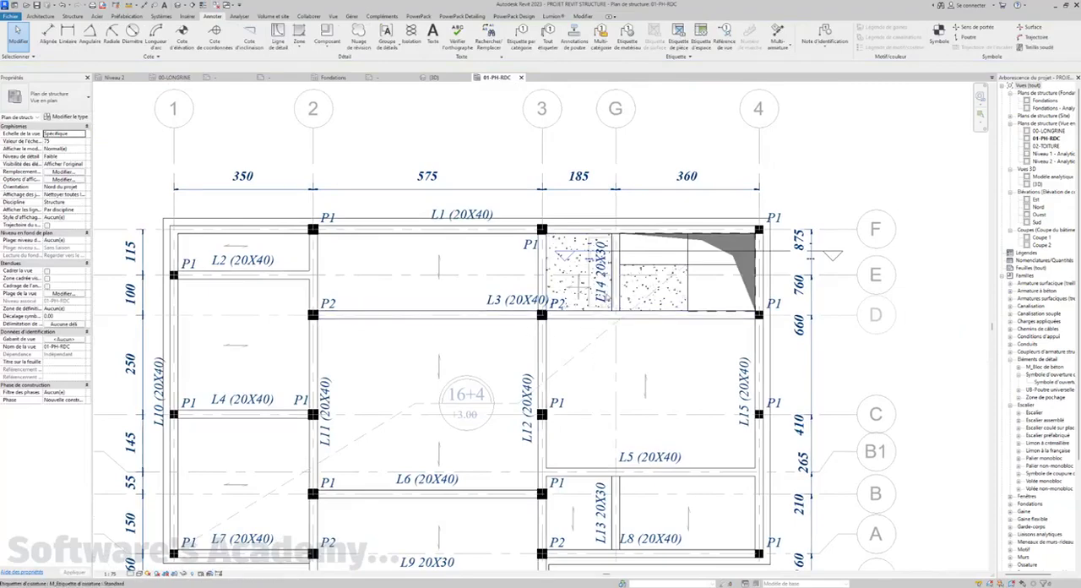
middle_drag(475, 370, 447, 369)
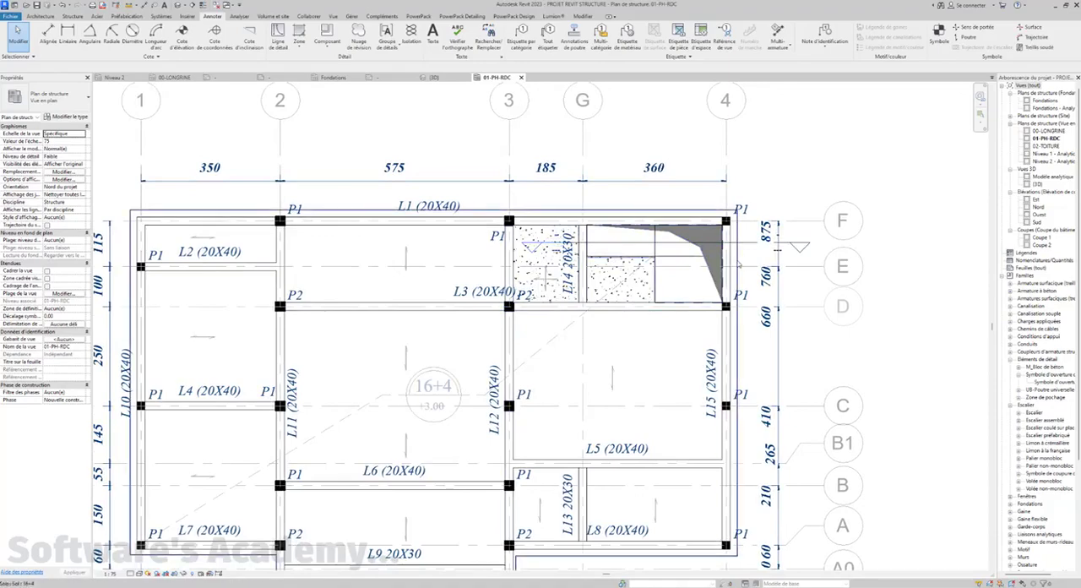
Examine the 16+4 slab around the stair opening in the 3D view and again on the 01-PH-RDC plan
click(738, 264)
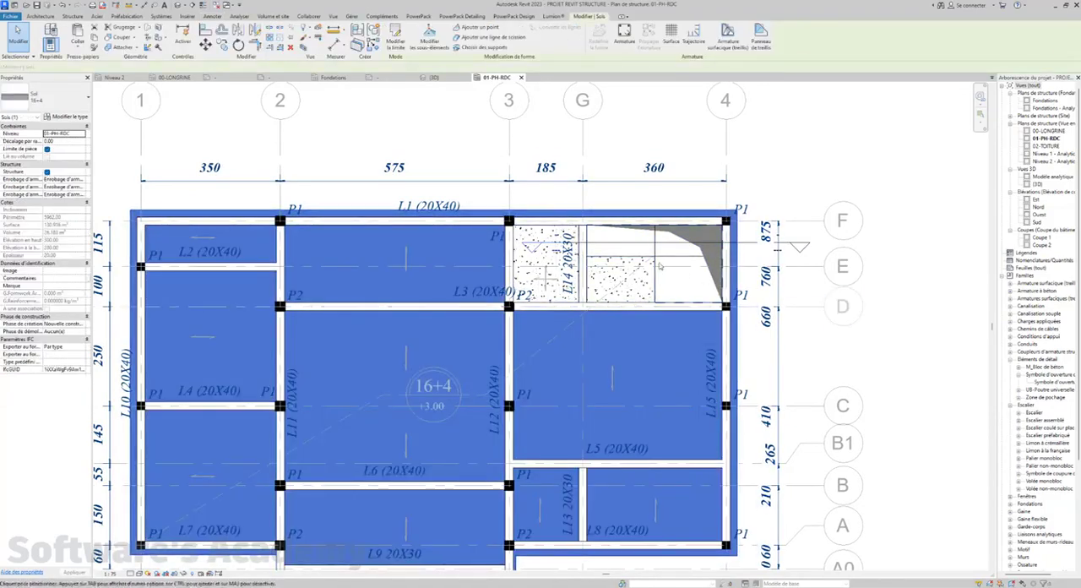
click(438, 79)
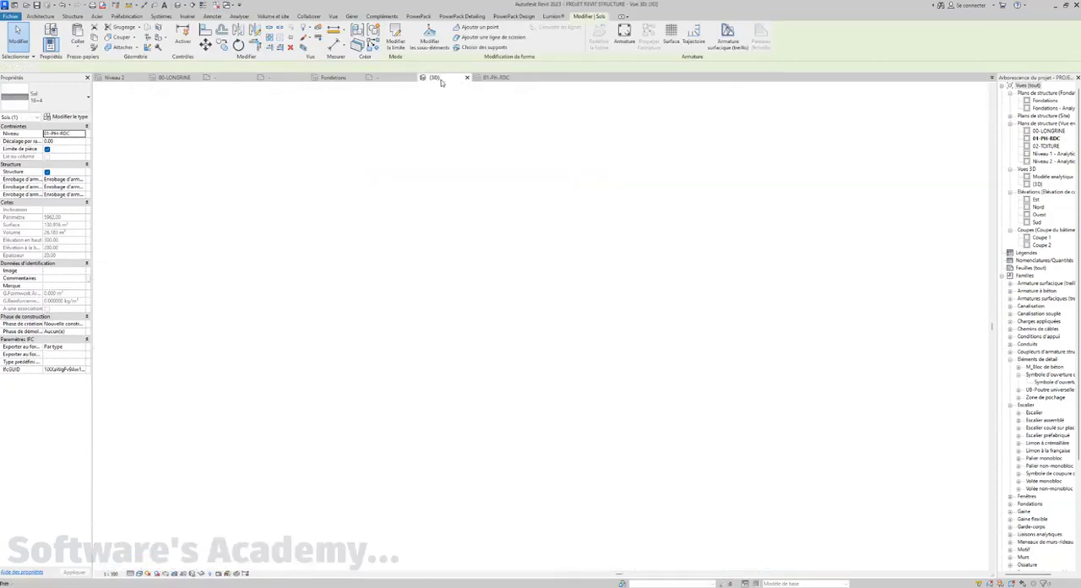
scroll(486, 355, up, 3)
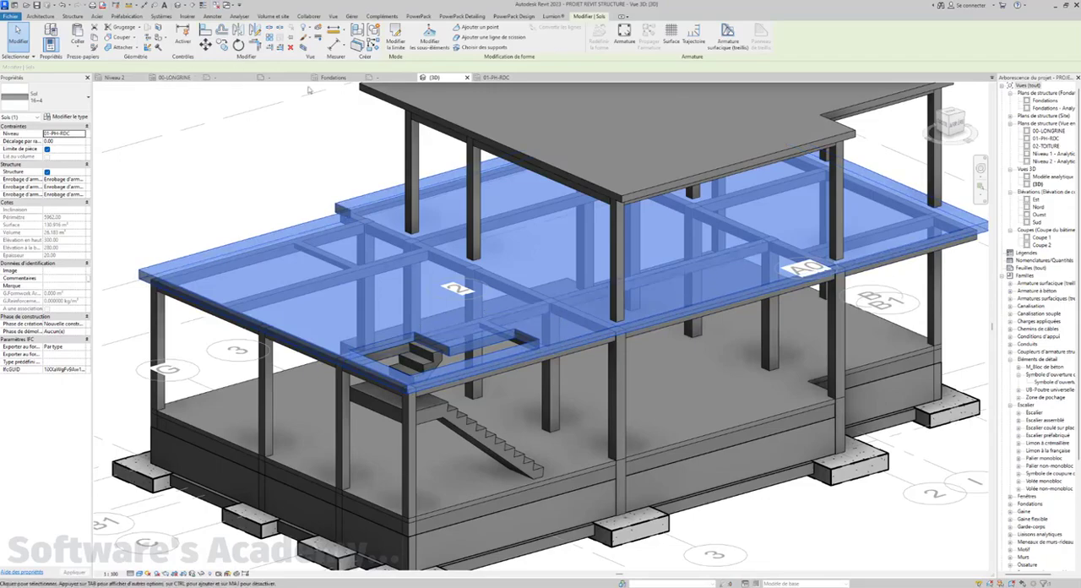
click(491, 78)
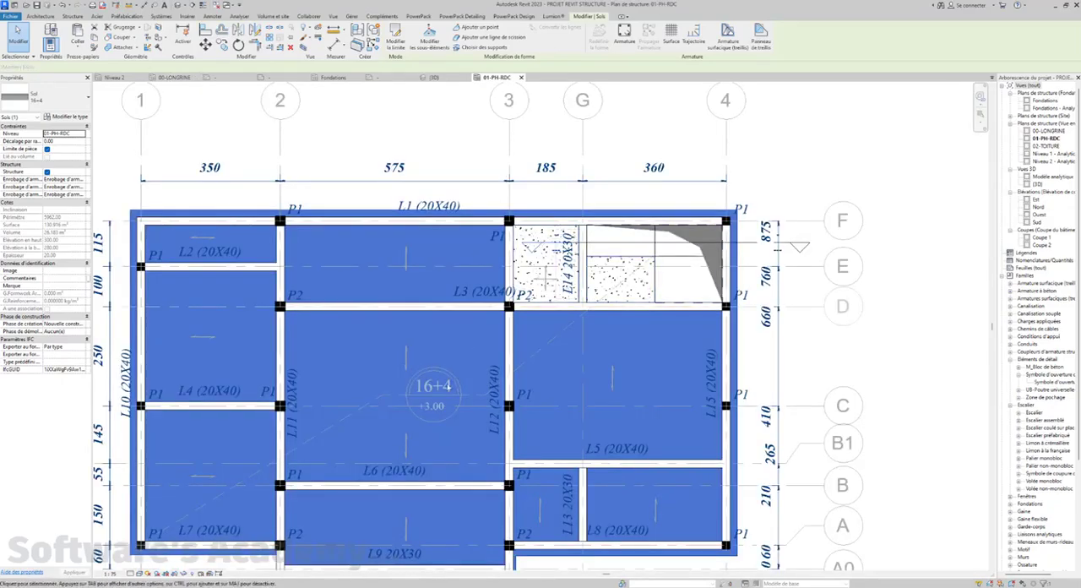
scroll(528, 267, up, 5)
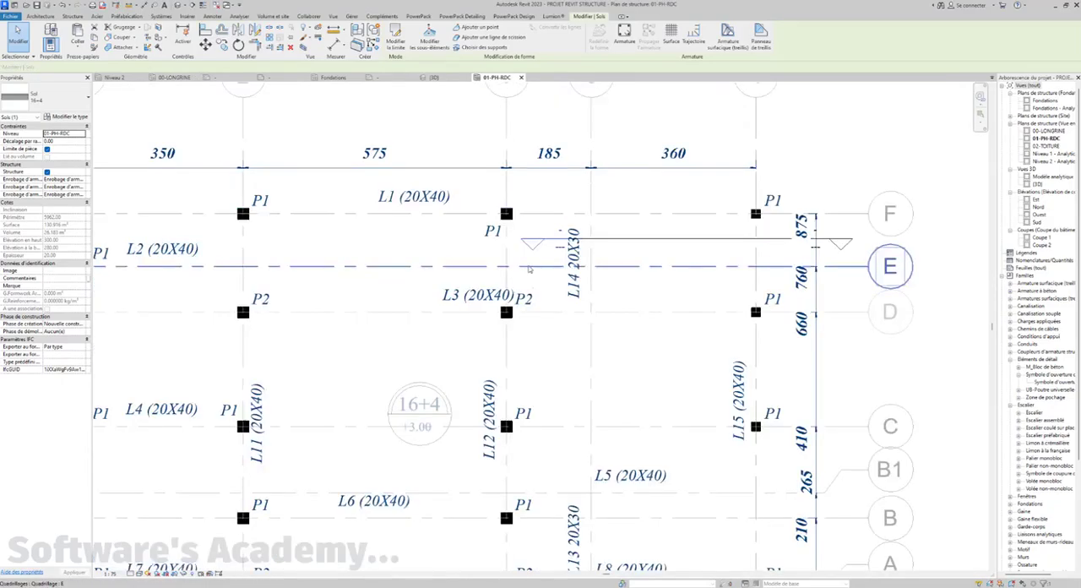
scroll(532, 287, down, 3)
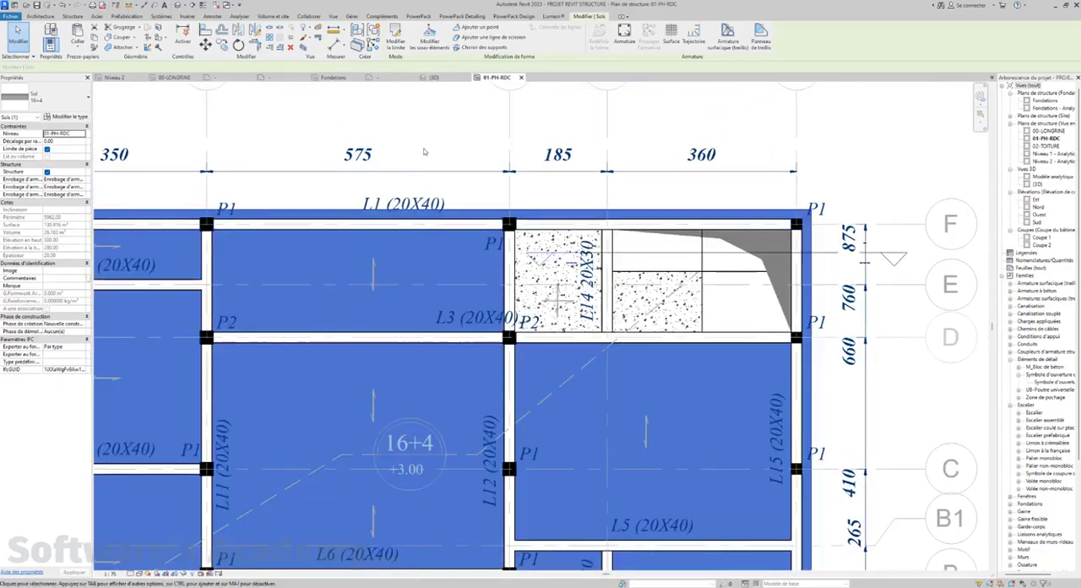
Deselect the slab and save the project
click(424, 151)
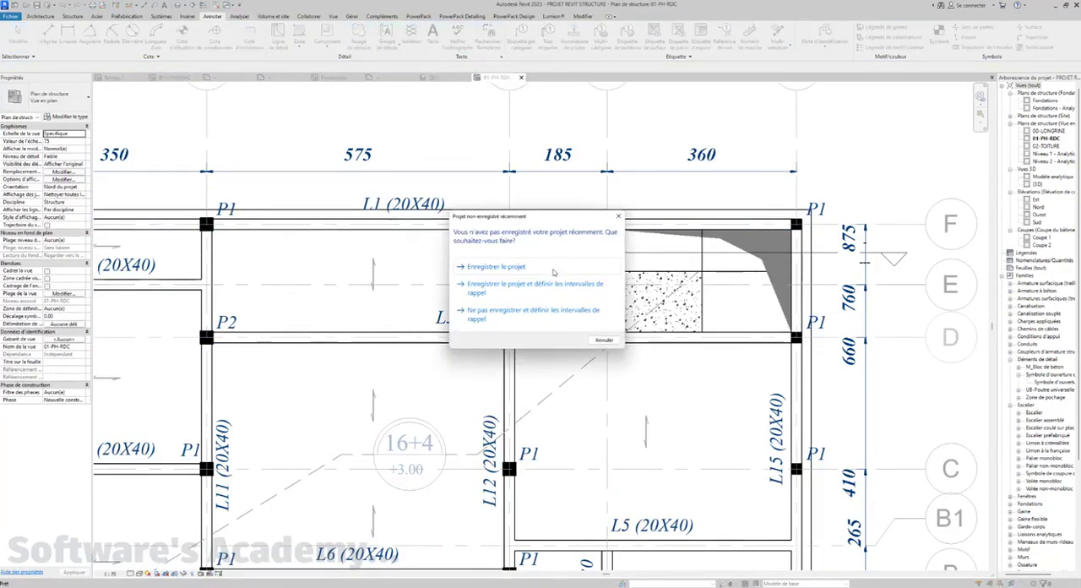
click(499, 266)
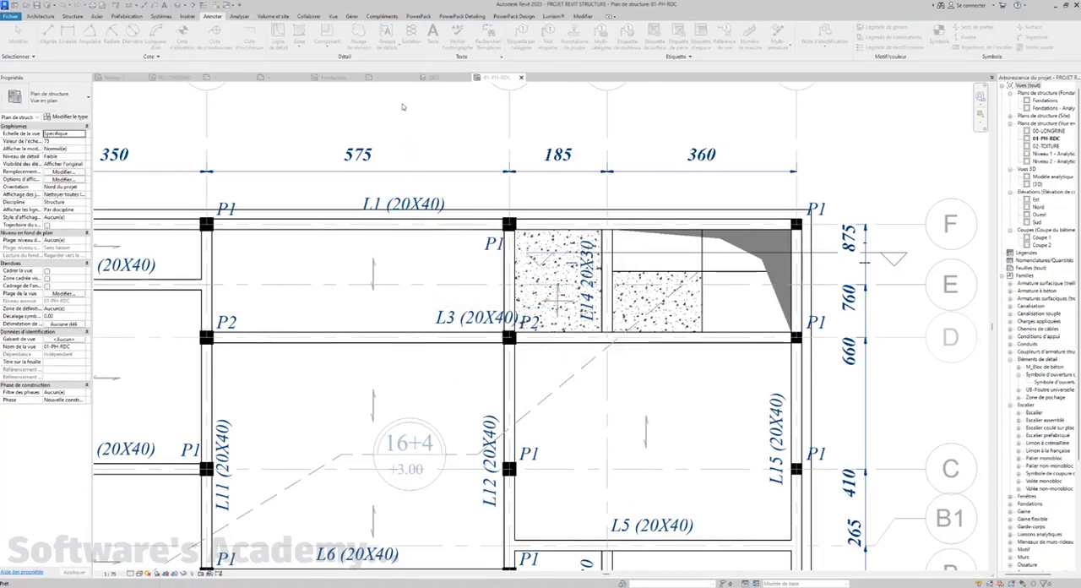
Add a text note reading D -15 on the hatched solid slab between beam L14 and the stair opening
key(t)
key(x)
scroll(642, 294, up, 2)
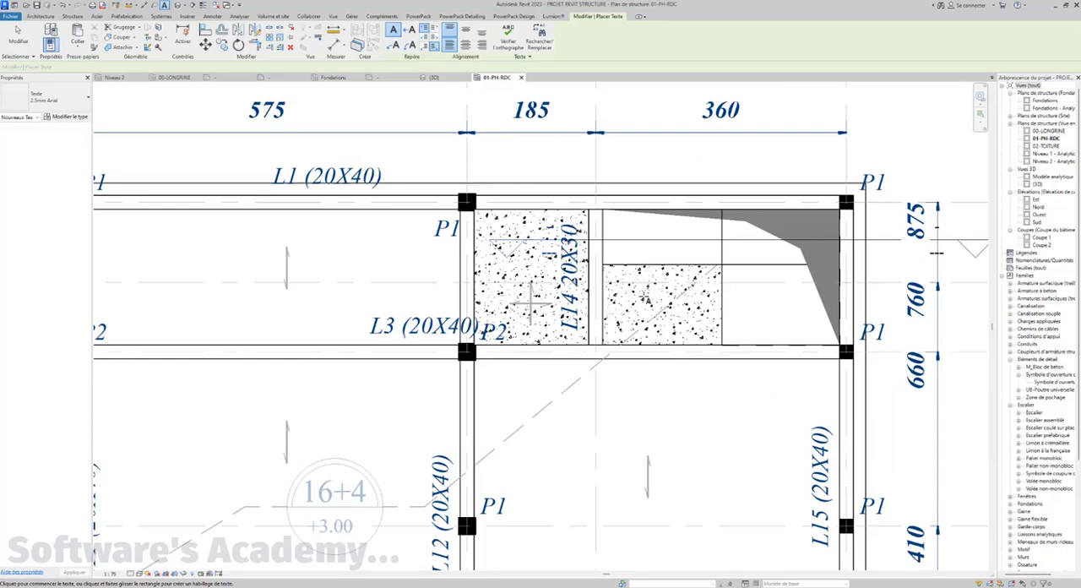
click(640, 291)
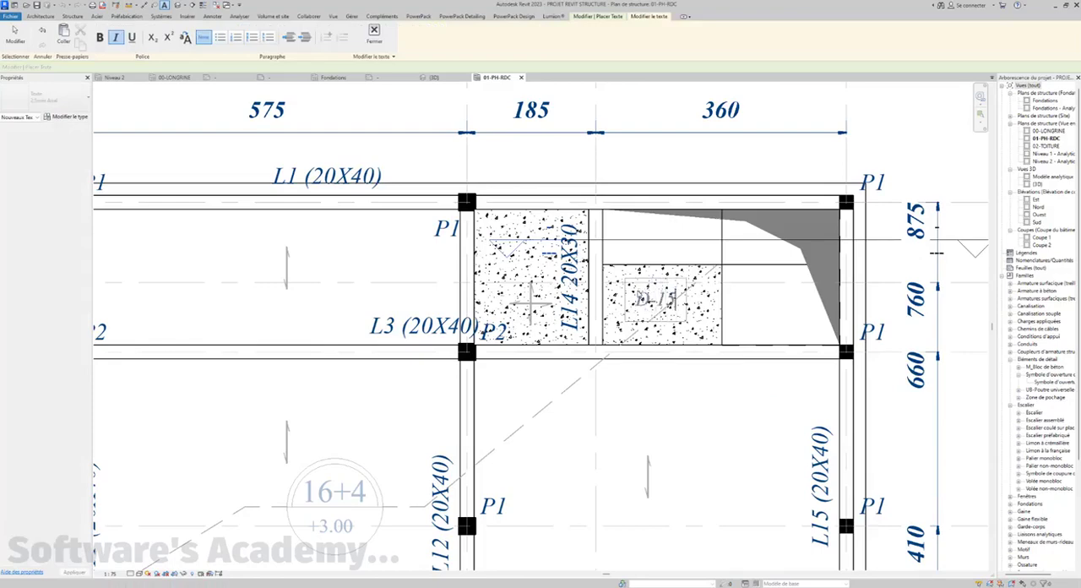
click(659, 401)
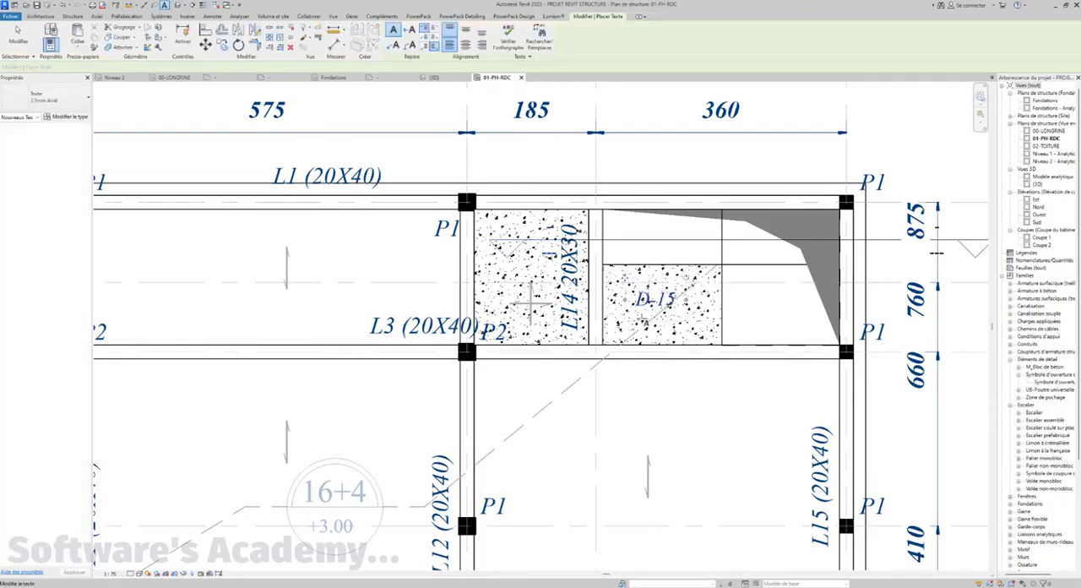
key(Escape)
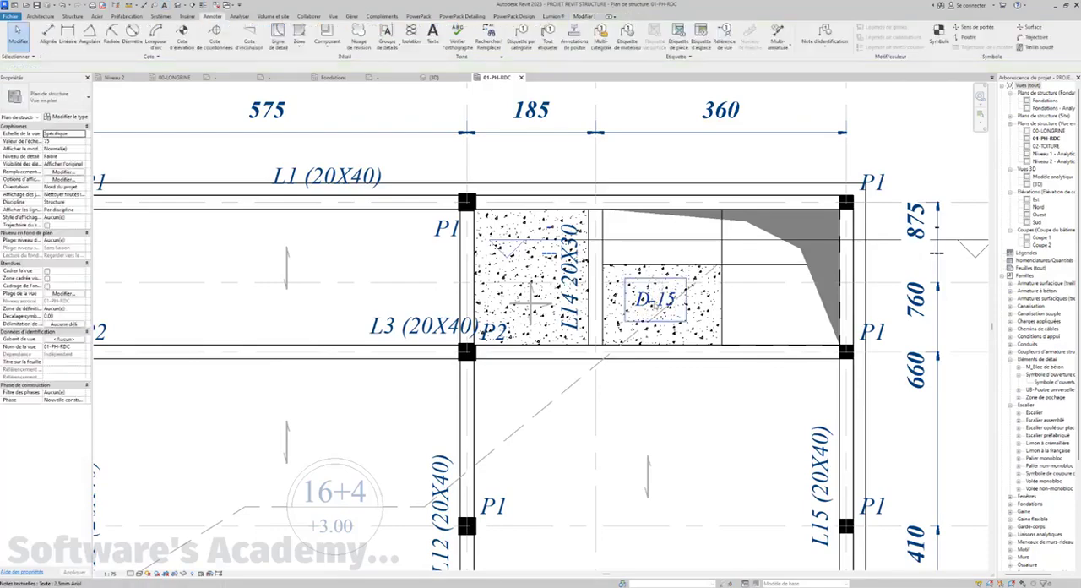
click(658, 306)
click(652, 304)
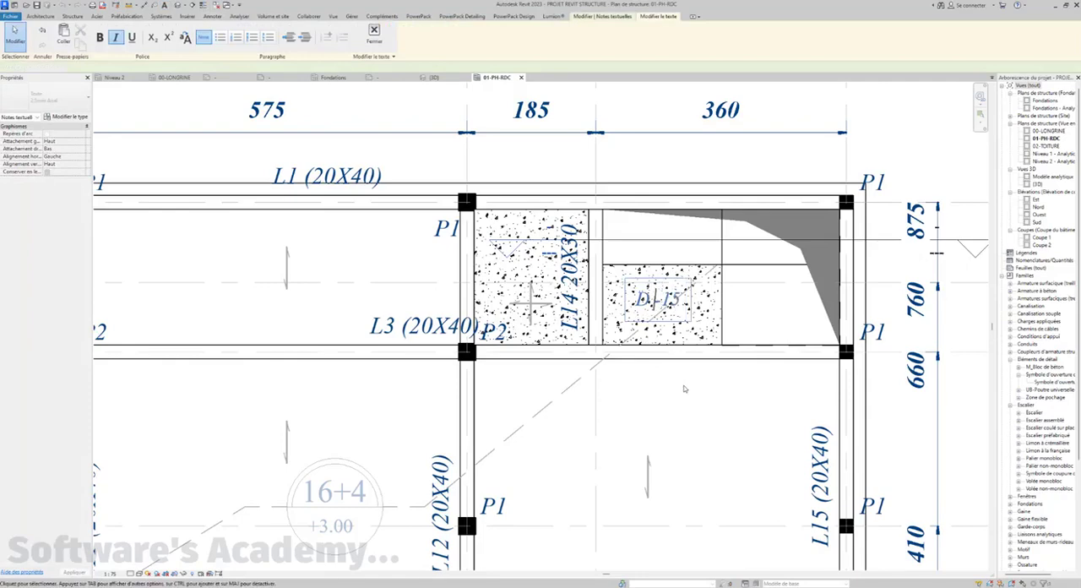
key(Escape)
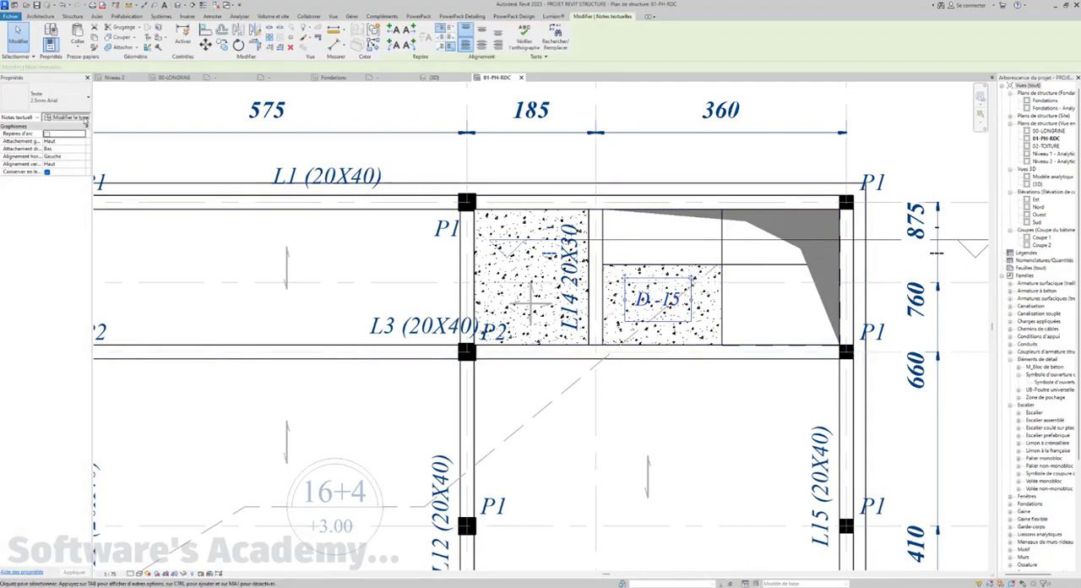
Duplicate the D -15 note's 2.5mm Arial text type and set the new type's text size to 2 mm
click(83, 118)
click(264, 180)
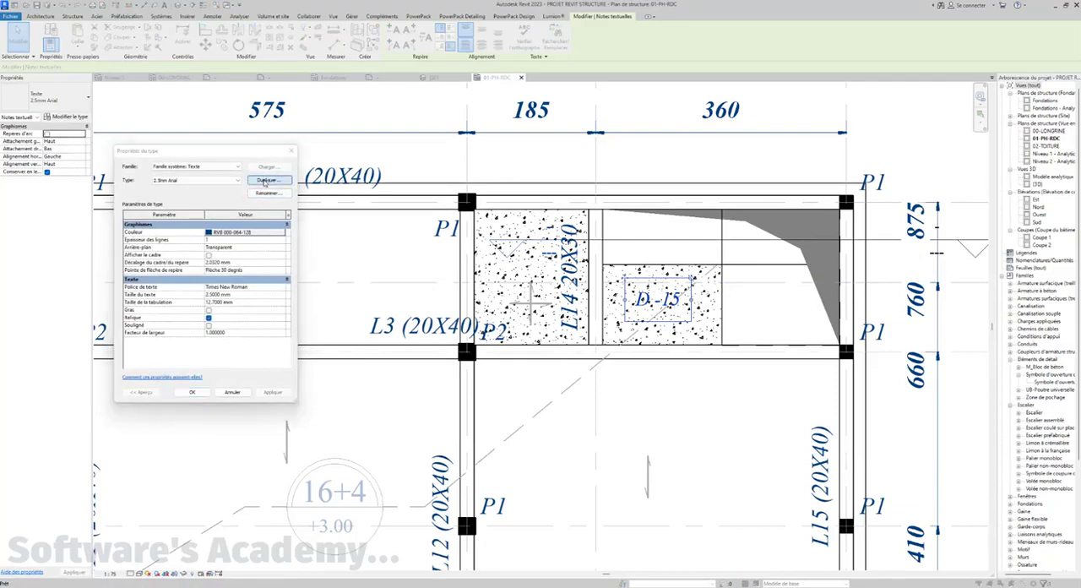
click(205, 294)
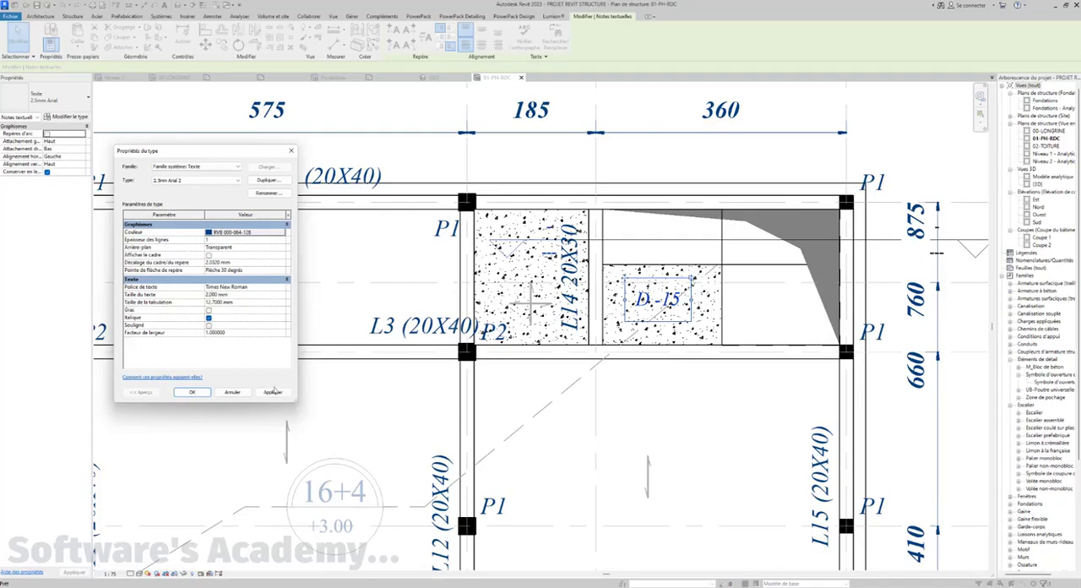
click(273, 392)
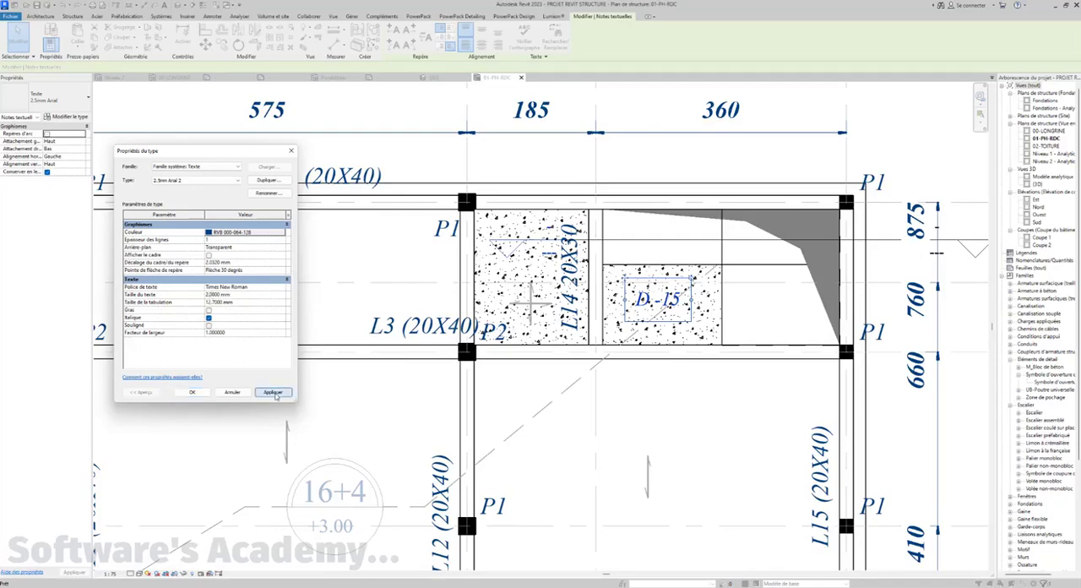
click(192, 391)
scroll(531, 305, up, 2)
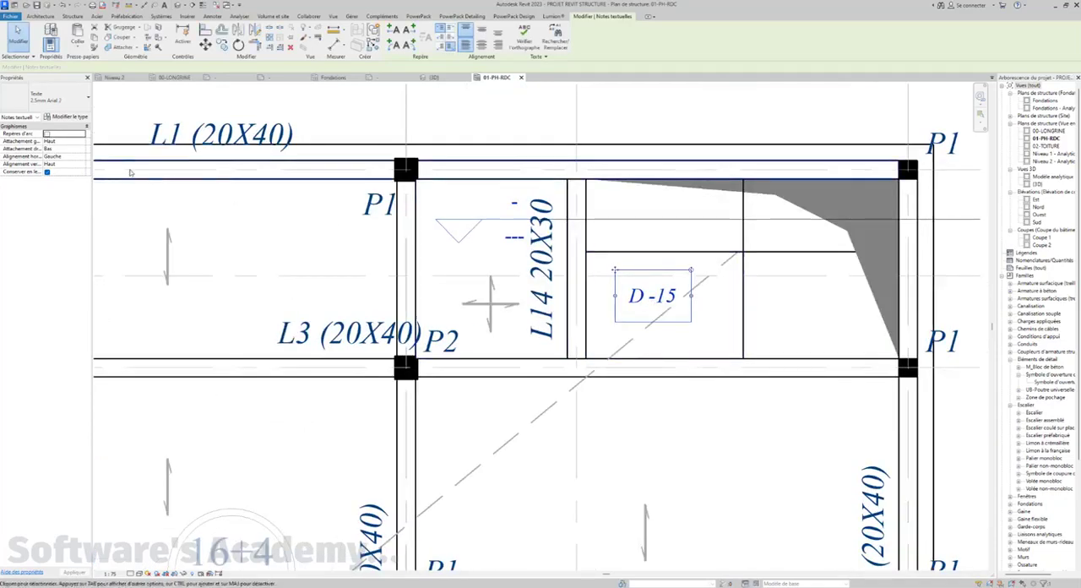
middle_drag(680, 310, 665, 335)
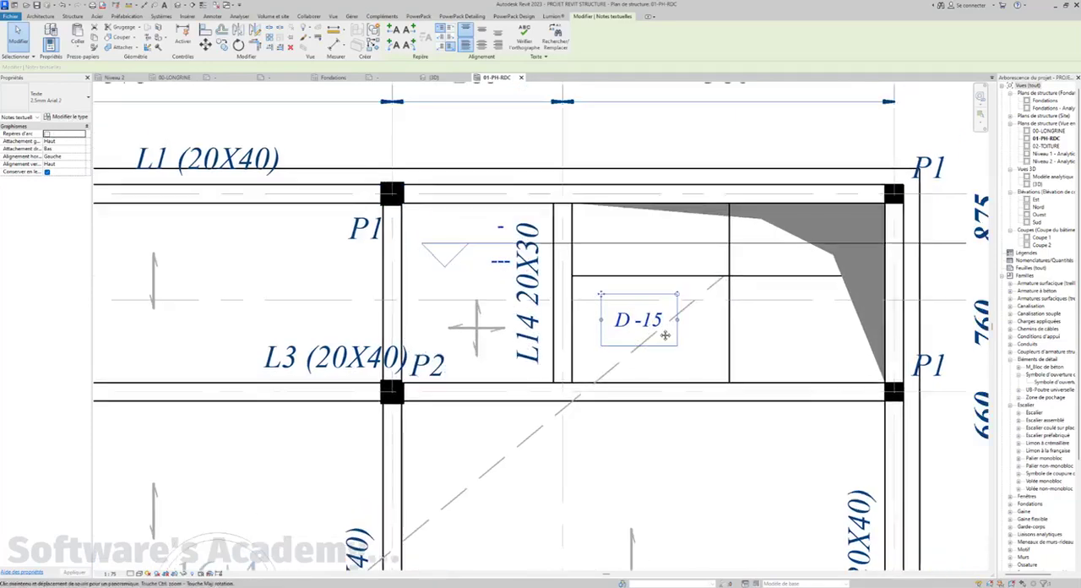
click(485, 145)
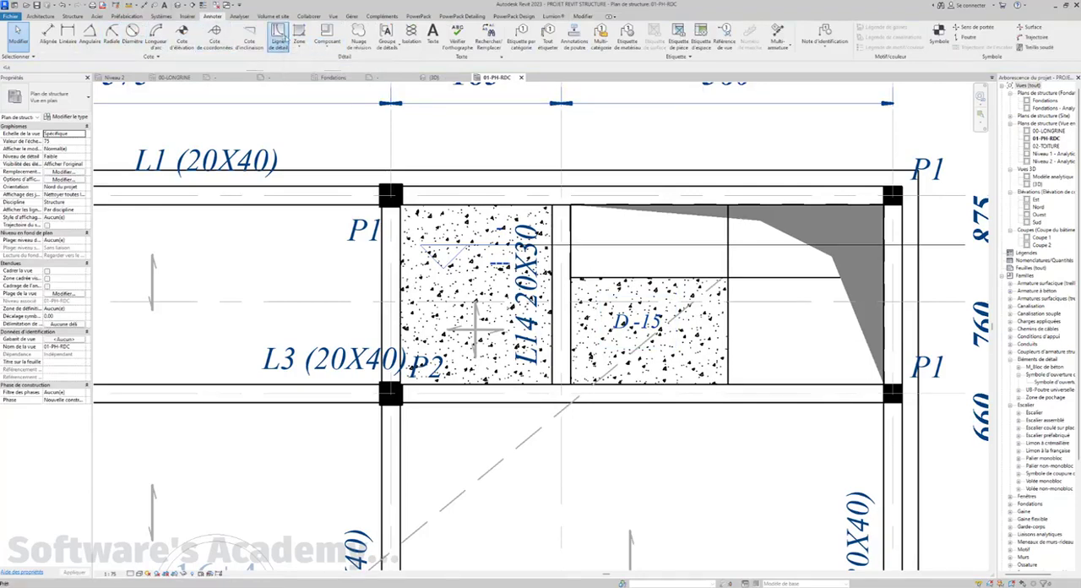
Draw a detail-line circle around the D -15 note and a horizontal diameter line across it
click(279, 36)
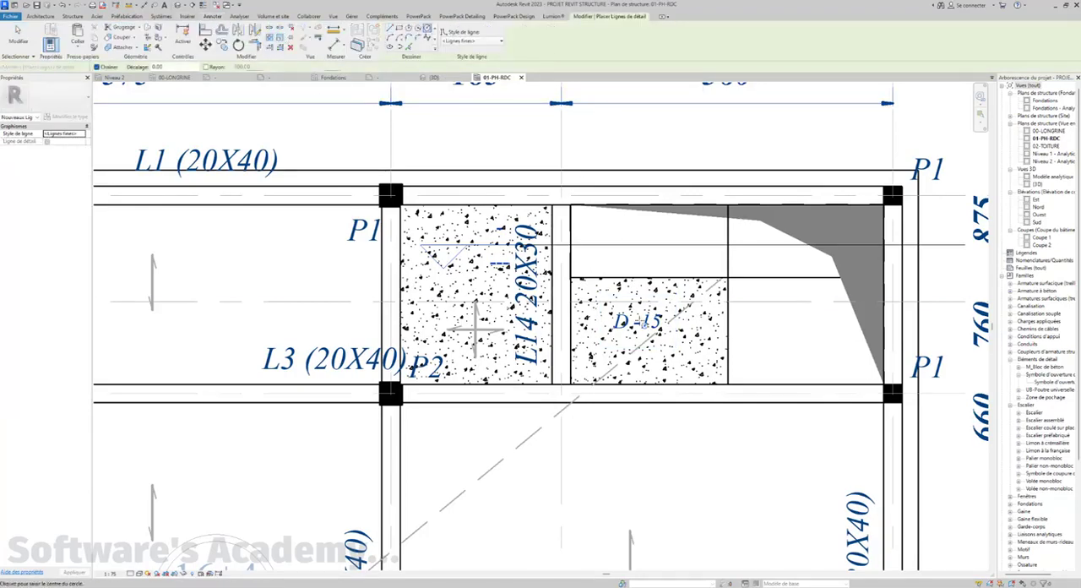
scroll(646, 330, up, 3)
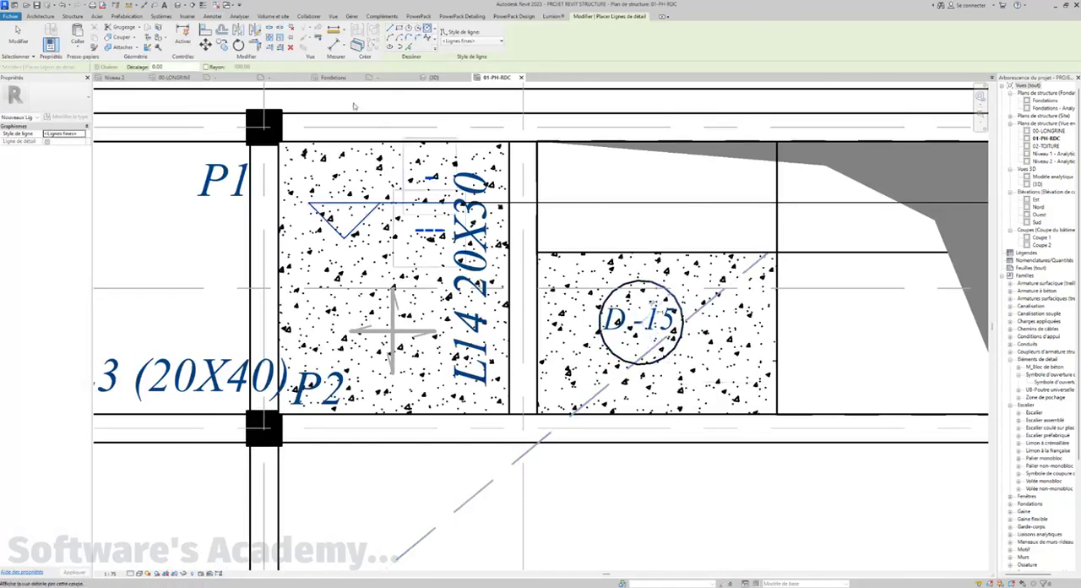
click(391, 37)
click(391, 29)
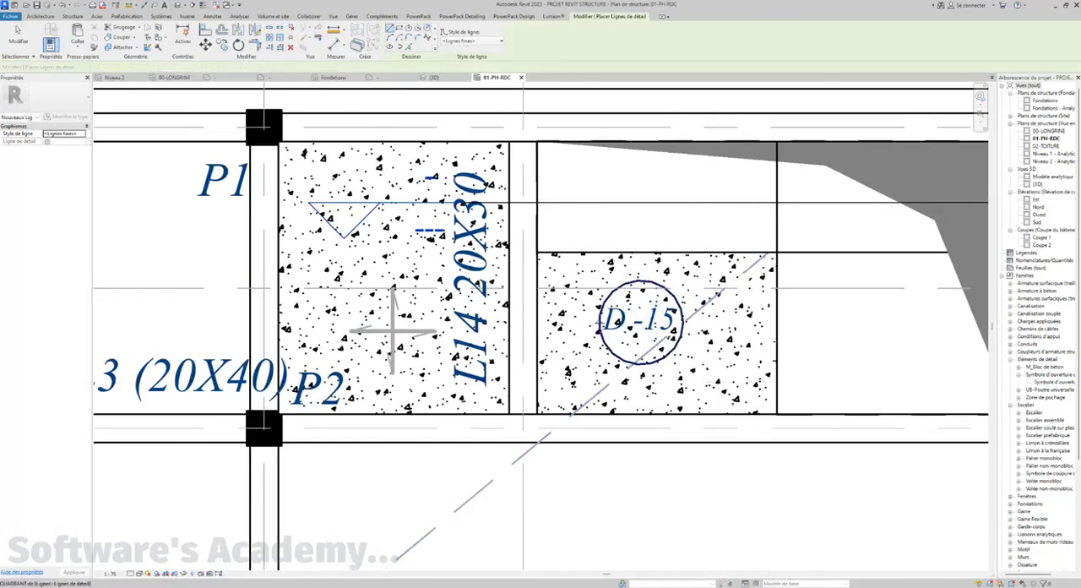
click(600, 322)
click(683, 321)
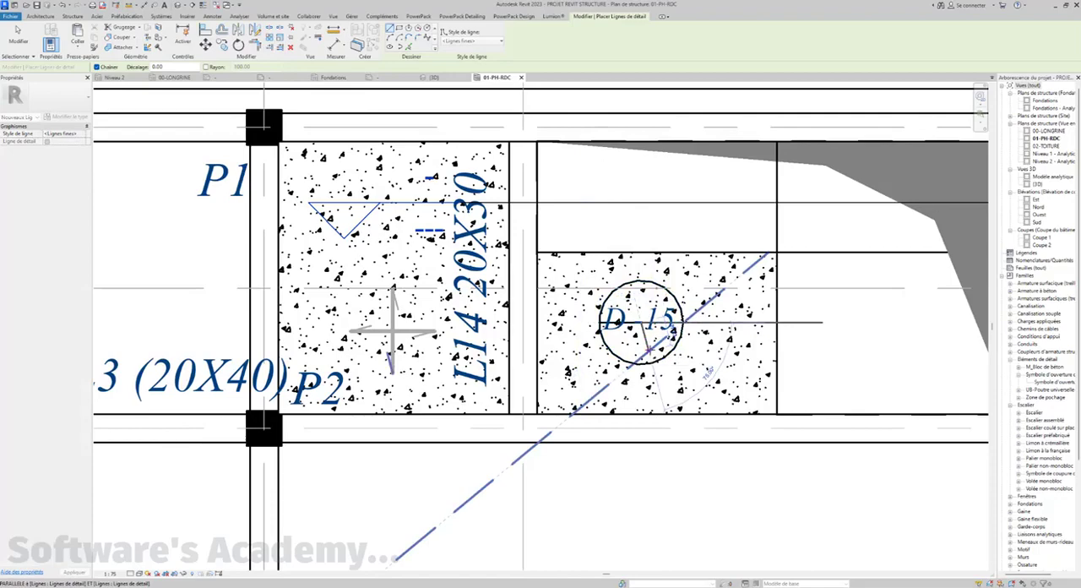
key(Escape)
key(Escape)
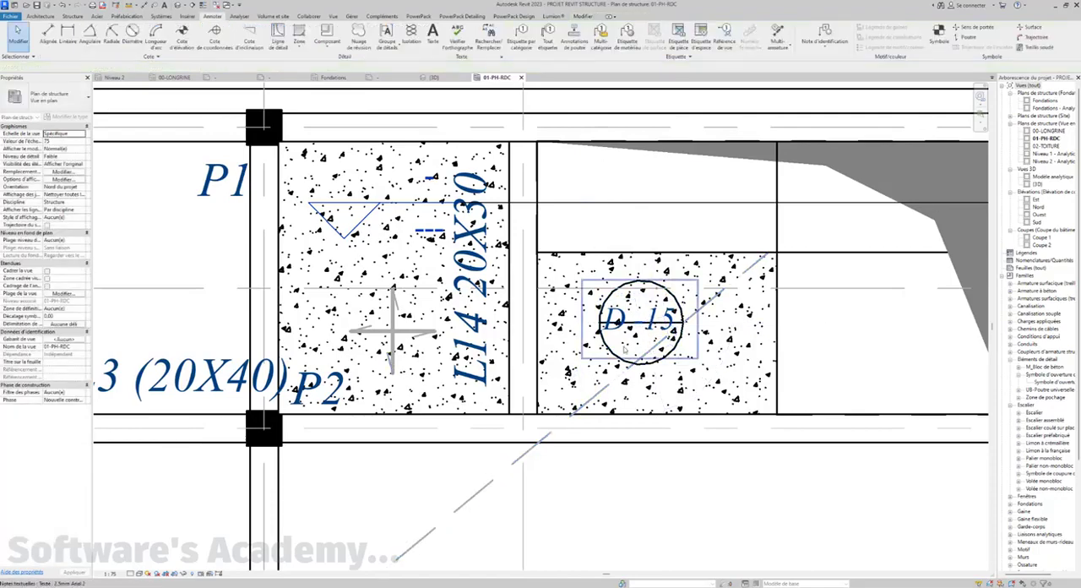
Nudge the D -15 note upward so it sits above the circle's diameter line
click(625, 349)
key(Up)
key(Up)
key(Up)
key(Up)
key(Up)
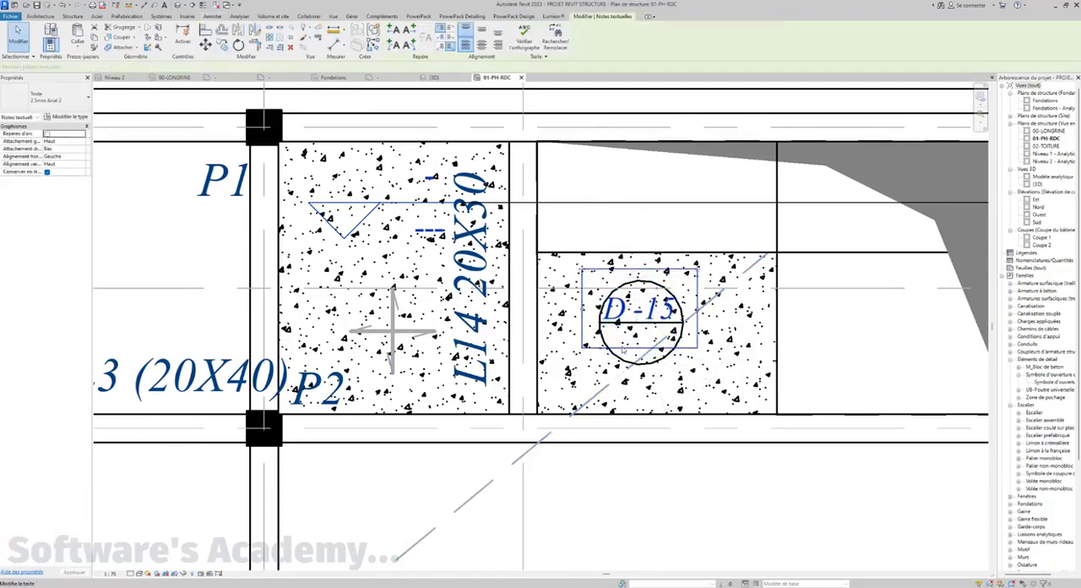
key(Escape)
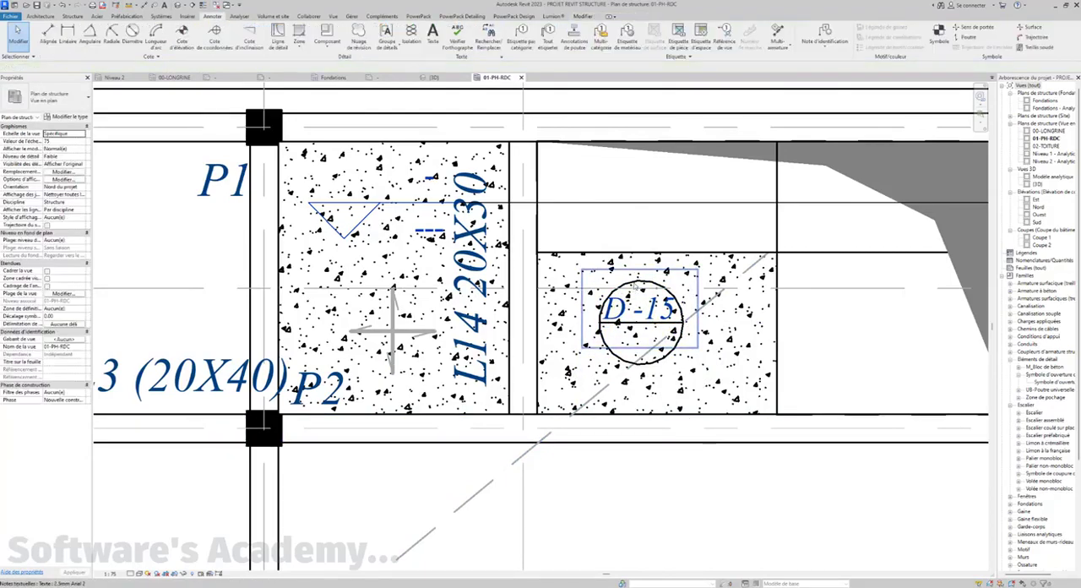
scroll(636, 285, down, 1)
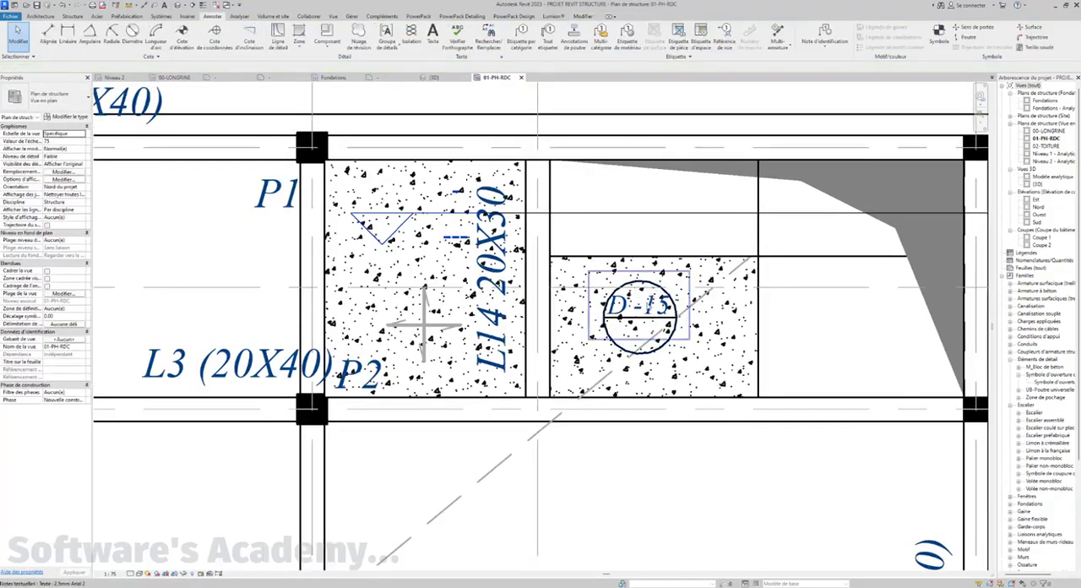
click(636, 292)
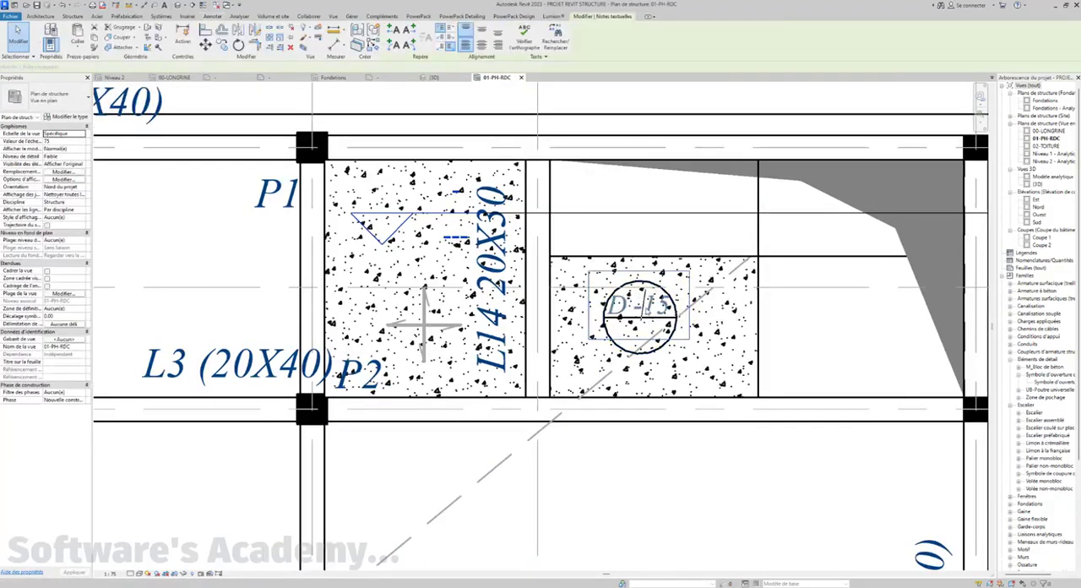
click(649, 309)
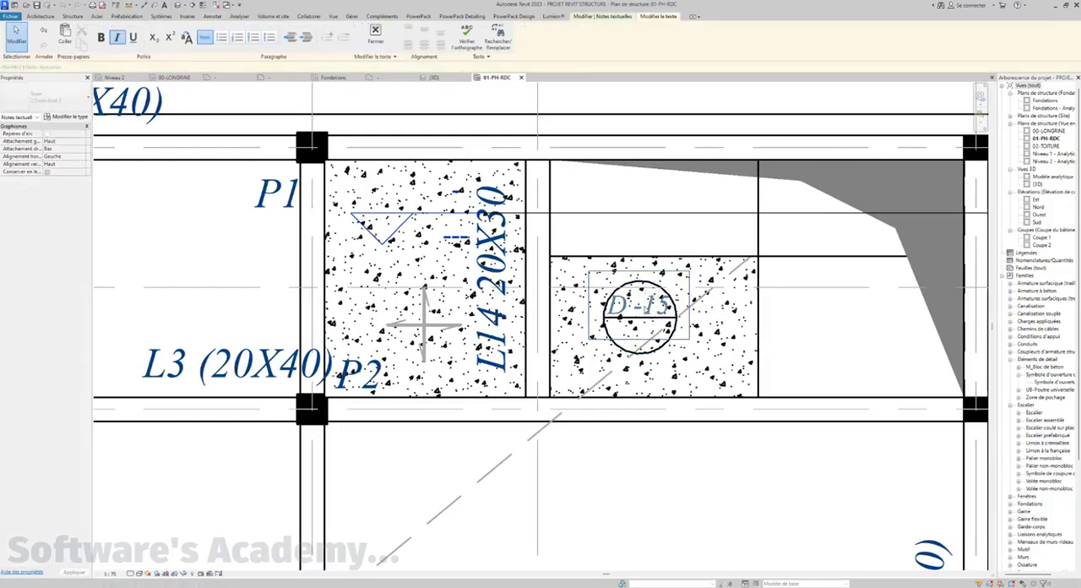
key(BackSpace)
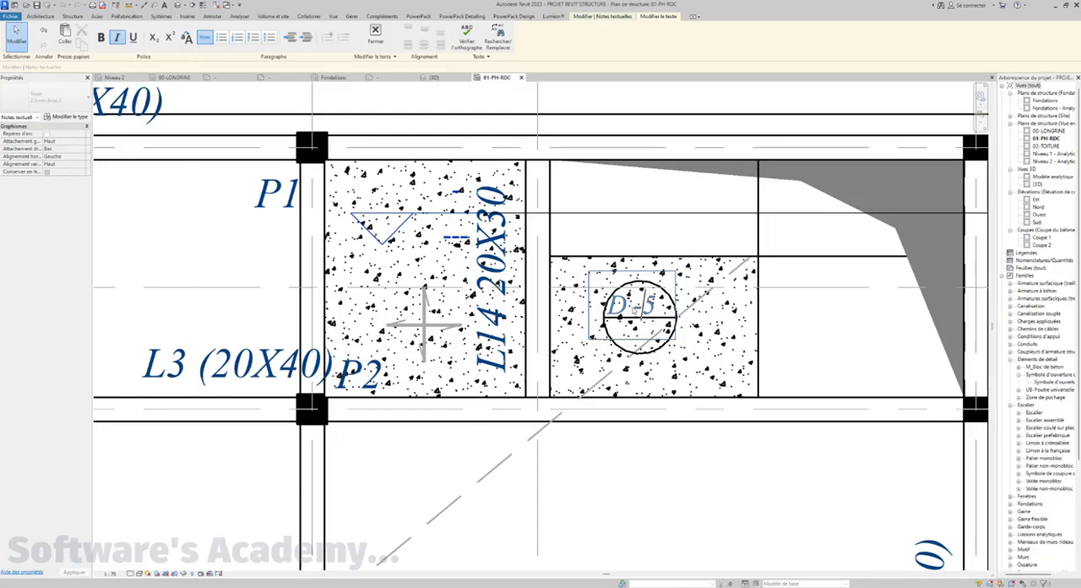
text(1)
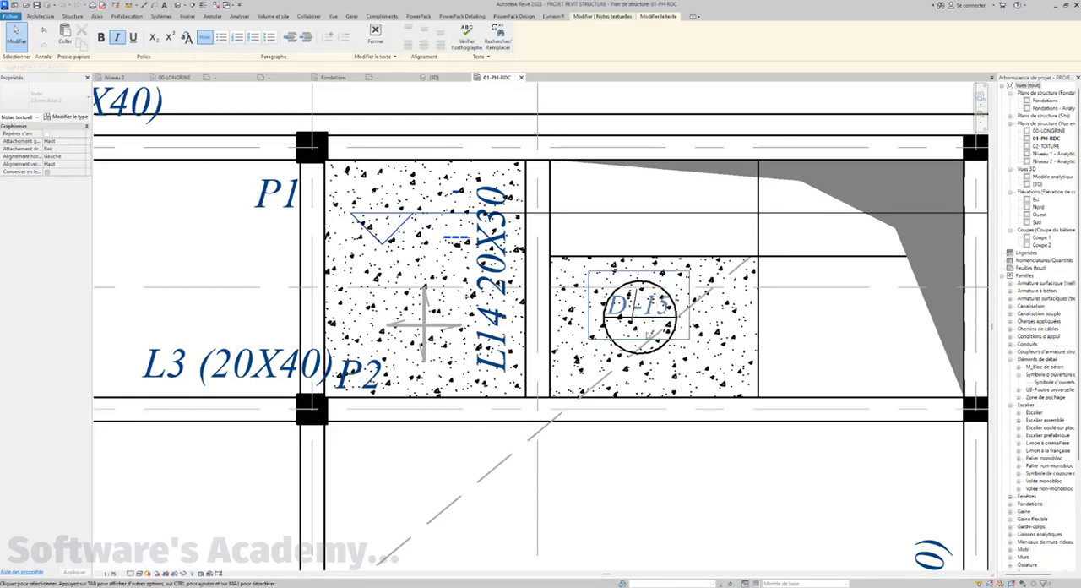
click(663, 372)
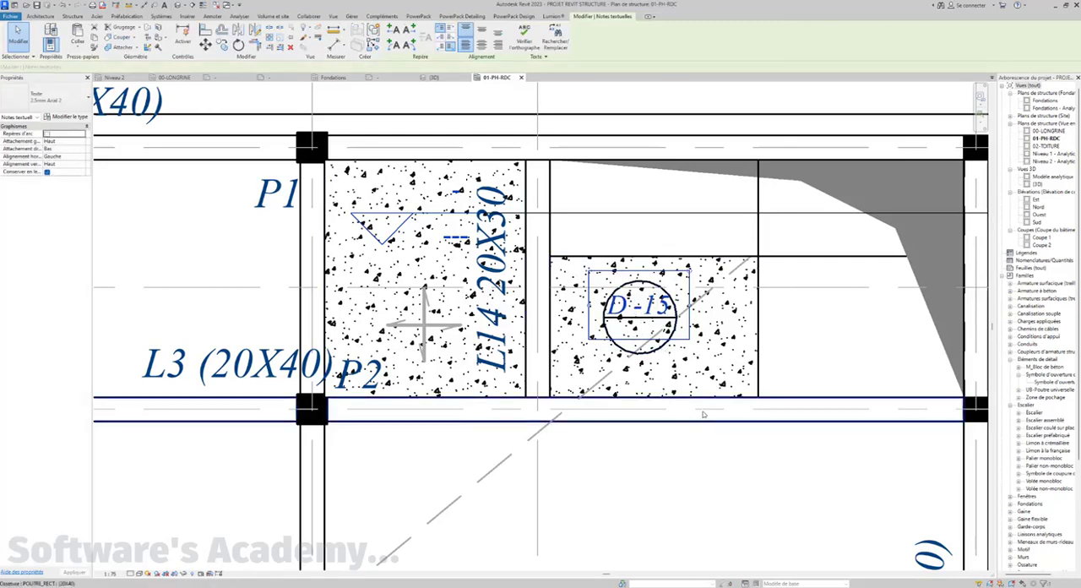
Copy the D -15 note straight down to just below the circle's diameter line
click(216, 42)
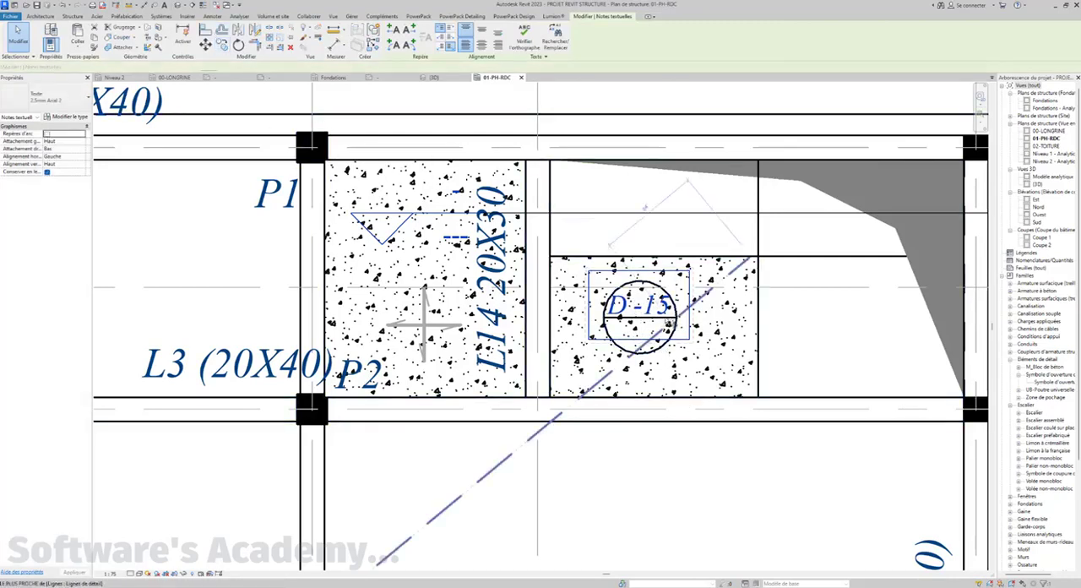
click(642, 307)
click(640, 336)
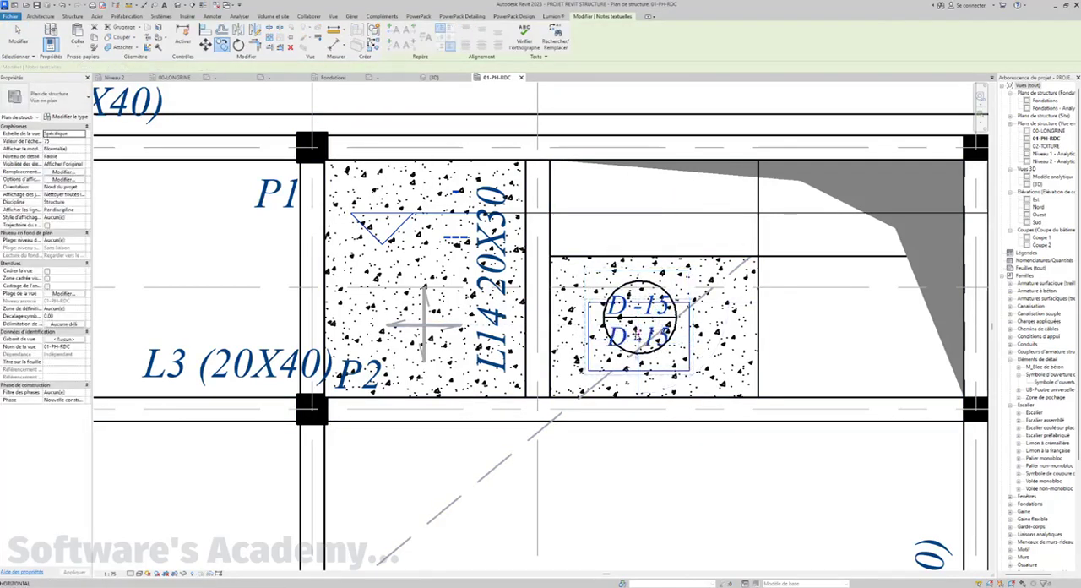
key(Escape)
Change the text of the copied note in the lower half of the circle to +300
click(659, 339)
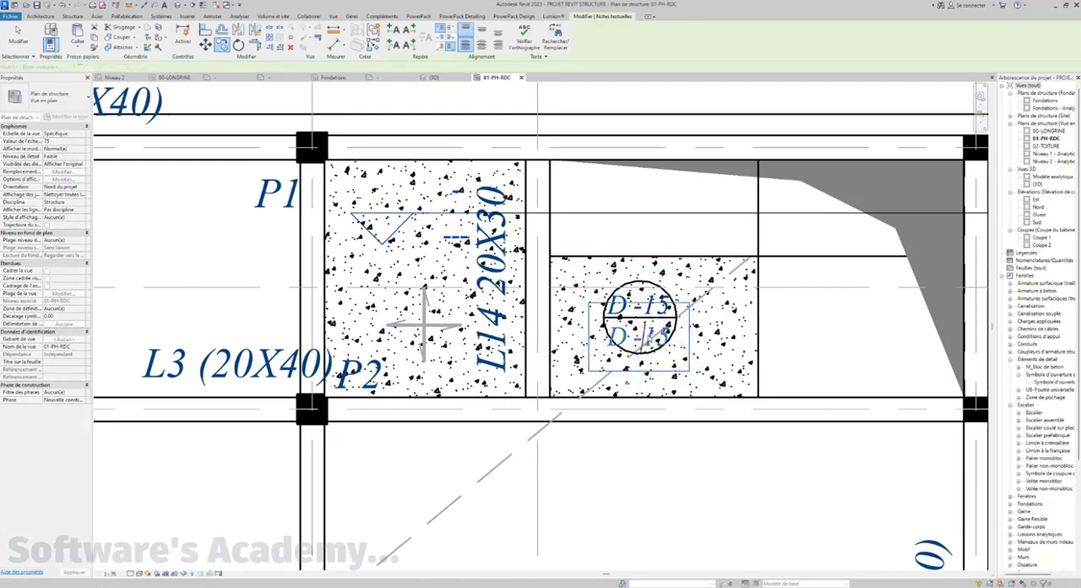
double_click(670, 338)
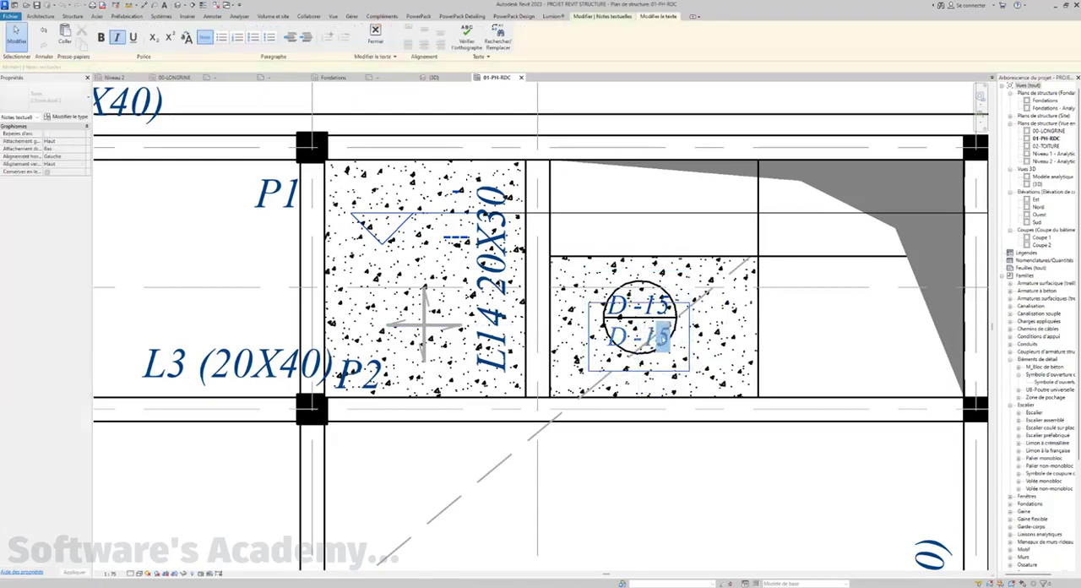
scroll(671, 337, down, 2)
scroll(672, 337, down, 2)
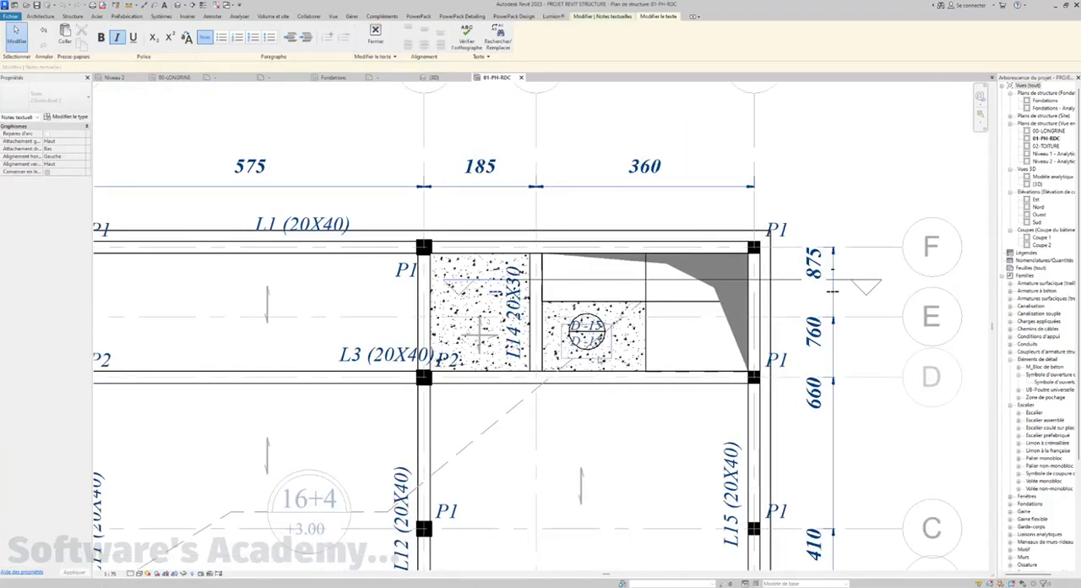
scroll(596, 342, up, 2)
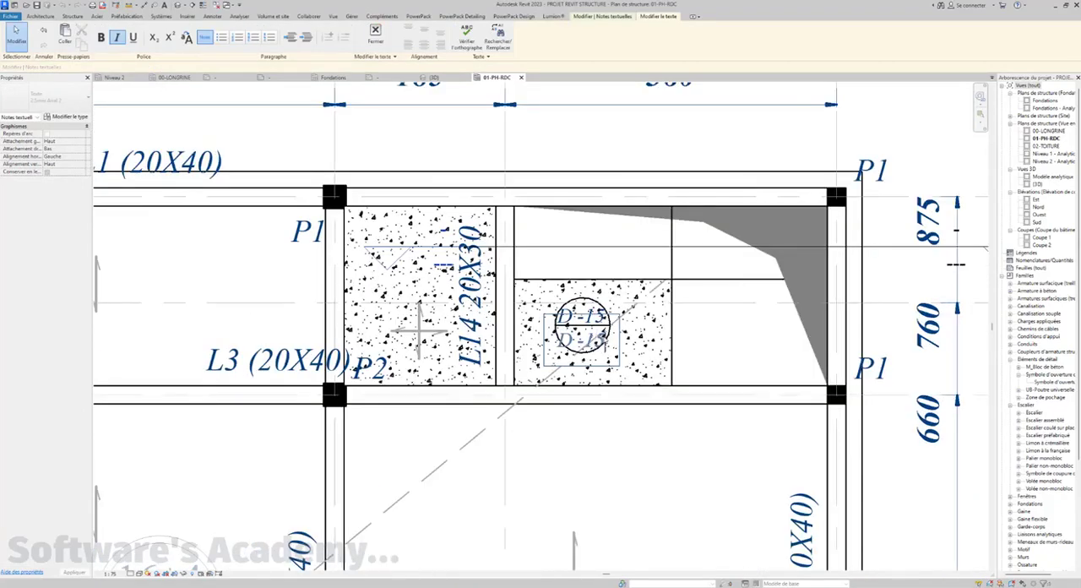
key(BackSpace)
key(BackSpace)
key(BackSpace)
key(BackSpace)
text(-300)
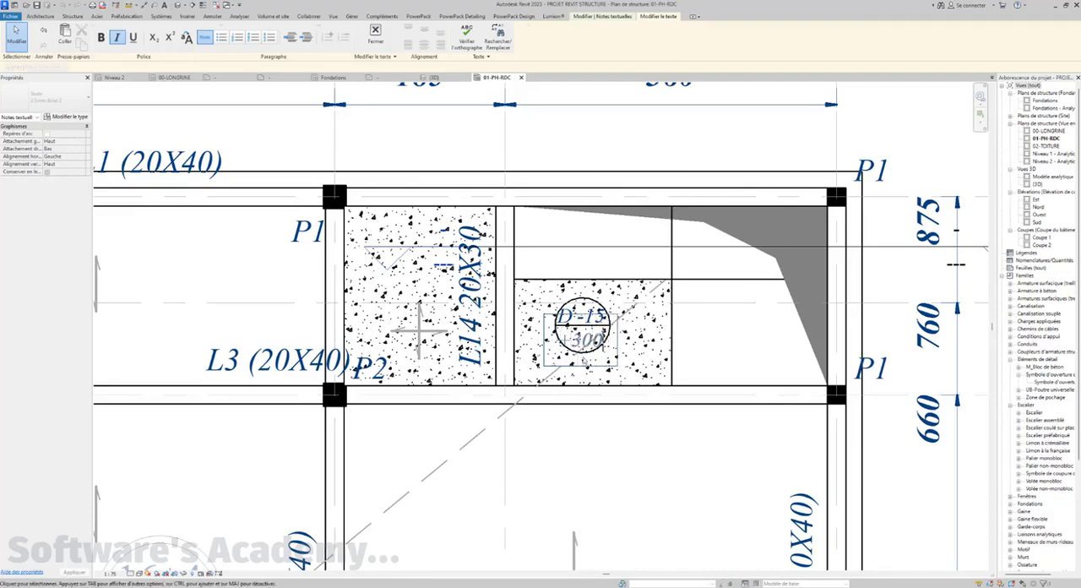
click(584, 361)
scroll(573, 360, up, 2)
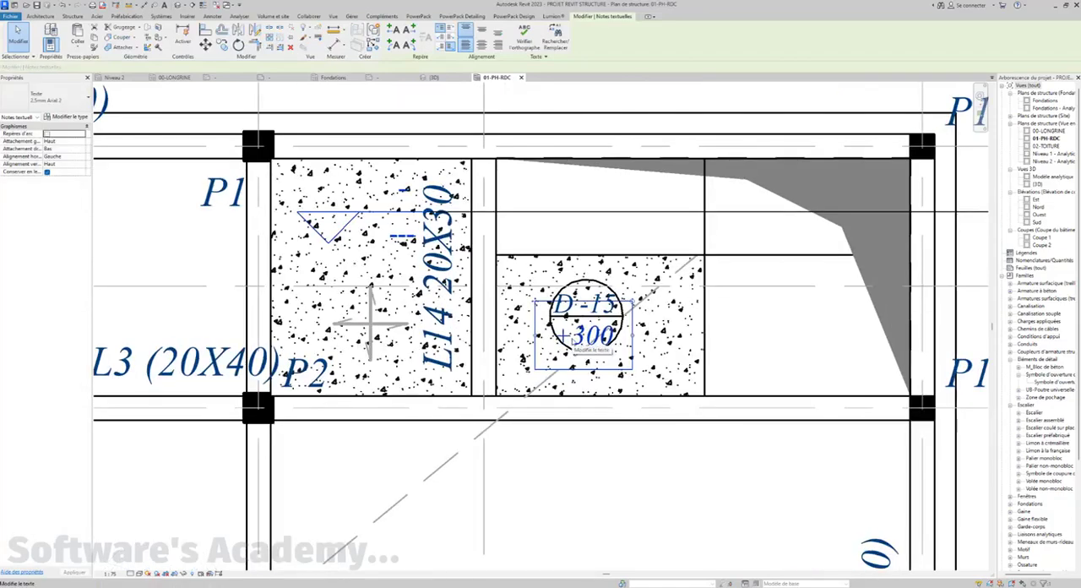
click(623, 485)
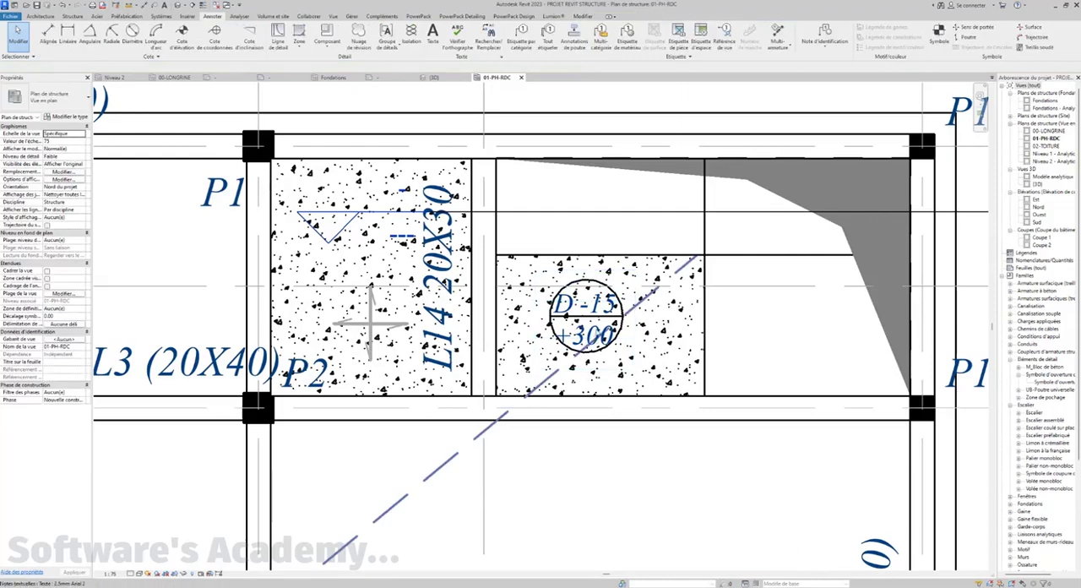
Draw chained thin detail lines from the hatched slab's corner at the upper P1 column, through the circle's diameter, to the lower corner beside the stair opening
scroll(592, 337, down, 2)
middle_drag(639, 367, 641, 390)
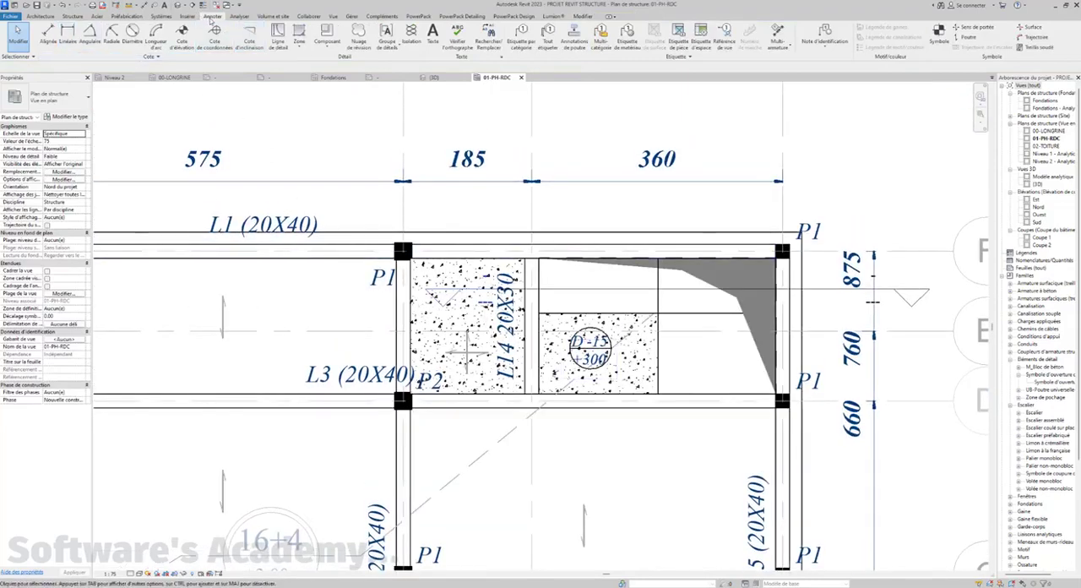
click(278, 38)
scroll(526, 341, up, 1)
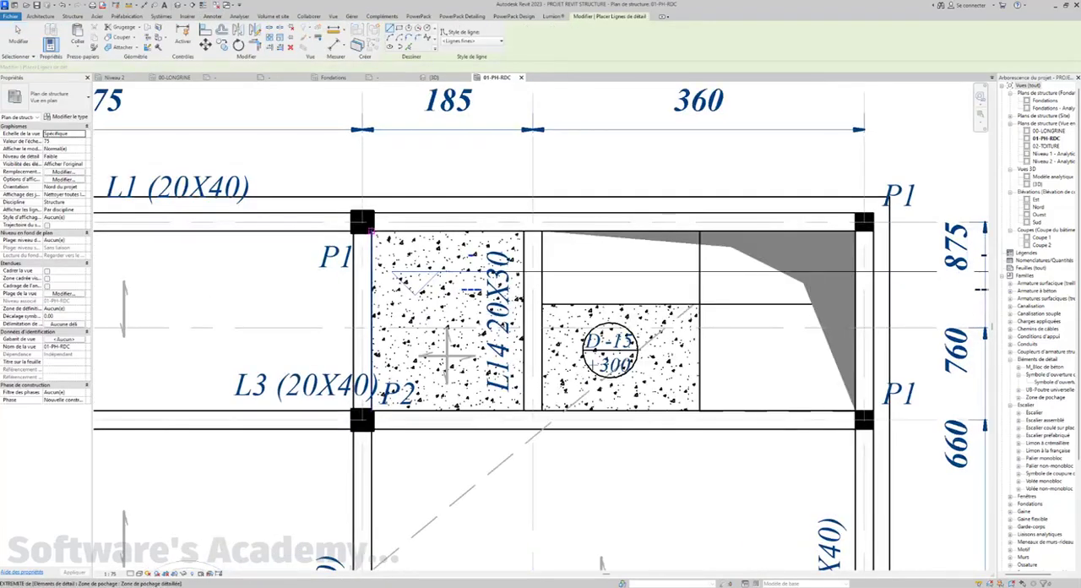
click(372, 231)
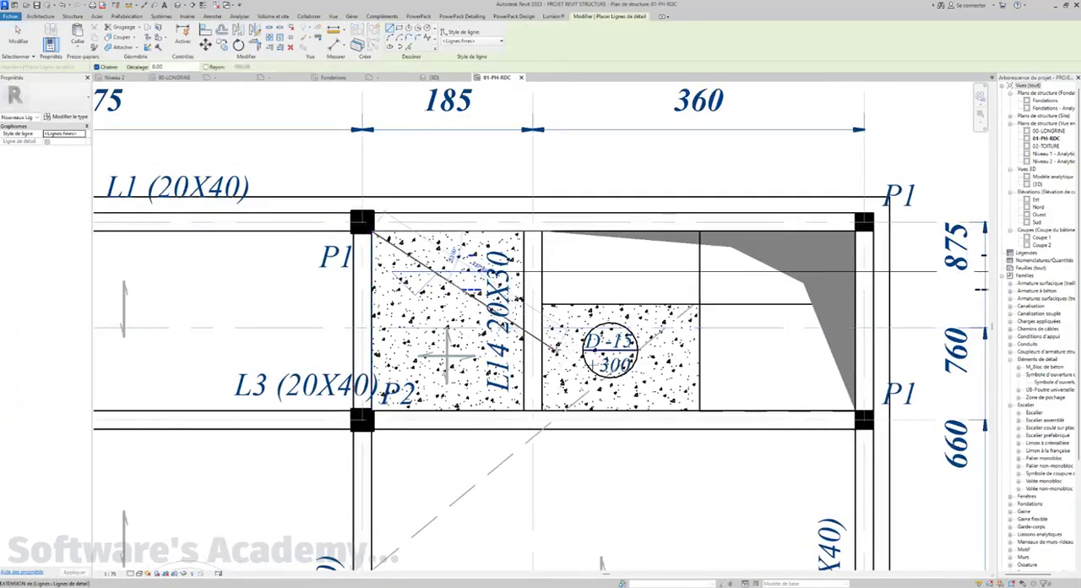
scroll(554, 348, up, 2)
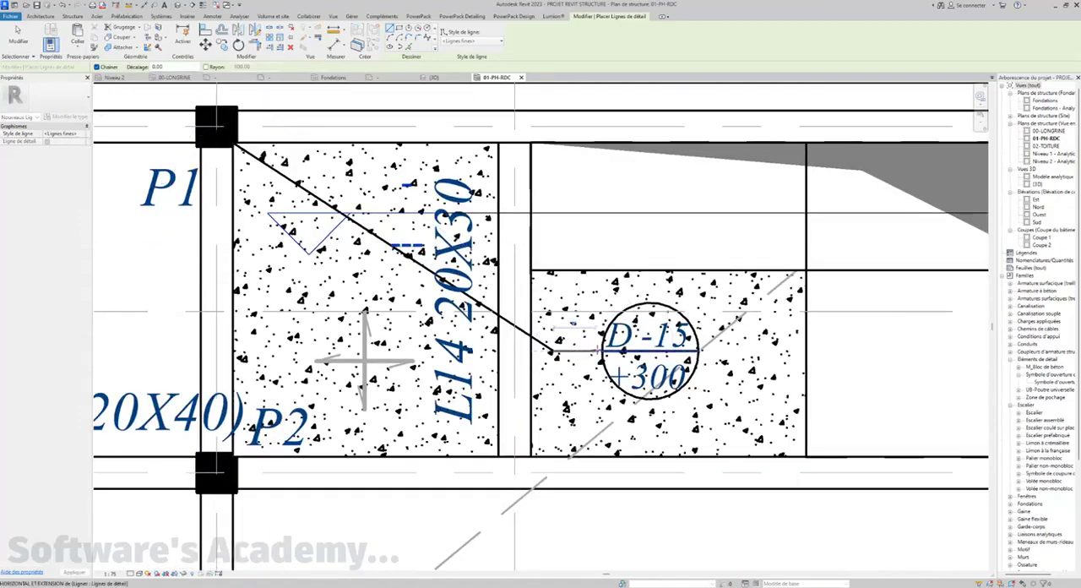
click(596, 349)
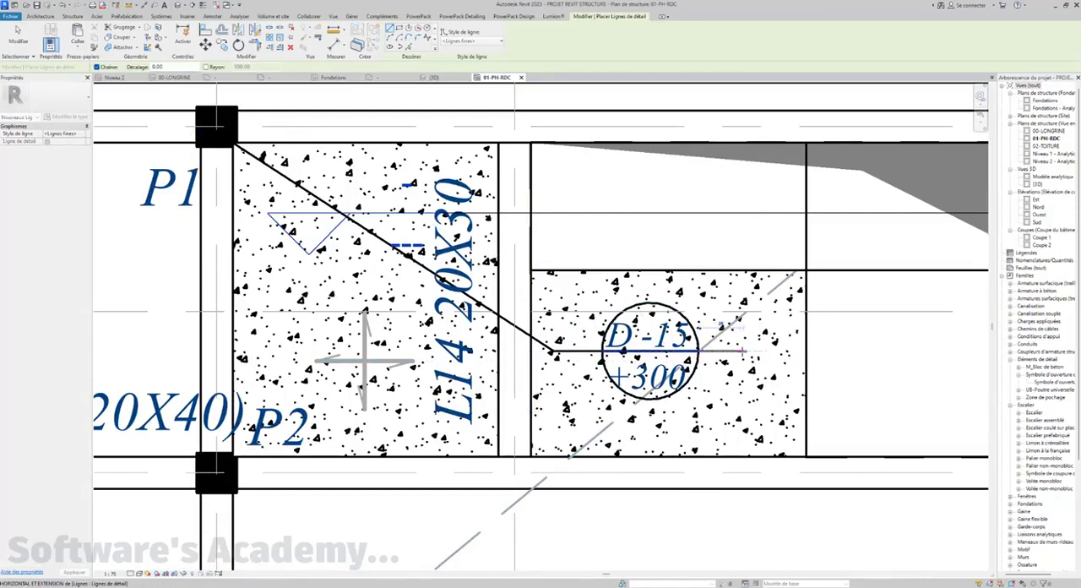
click(744, 349)
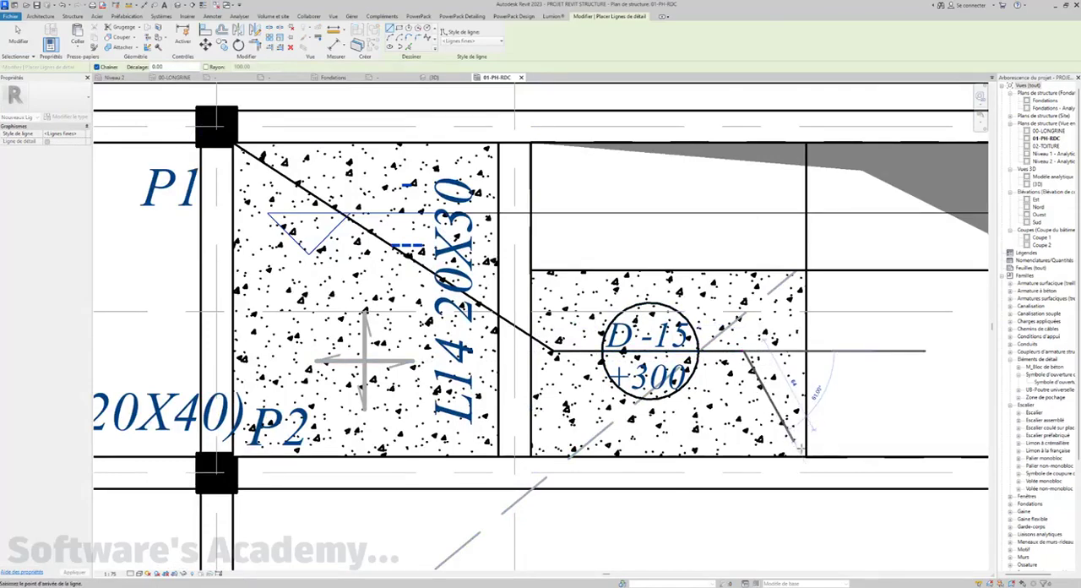
click(805, 455)
key(Escape)
key(Escape)
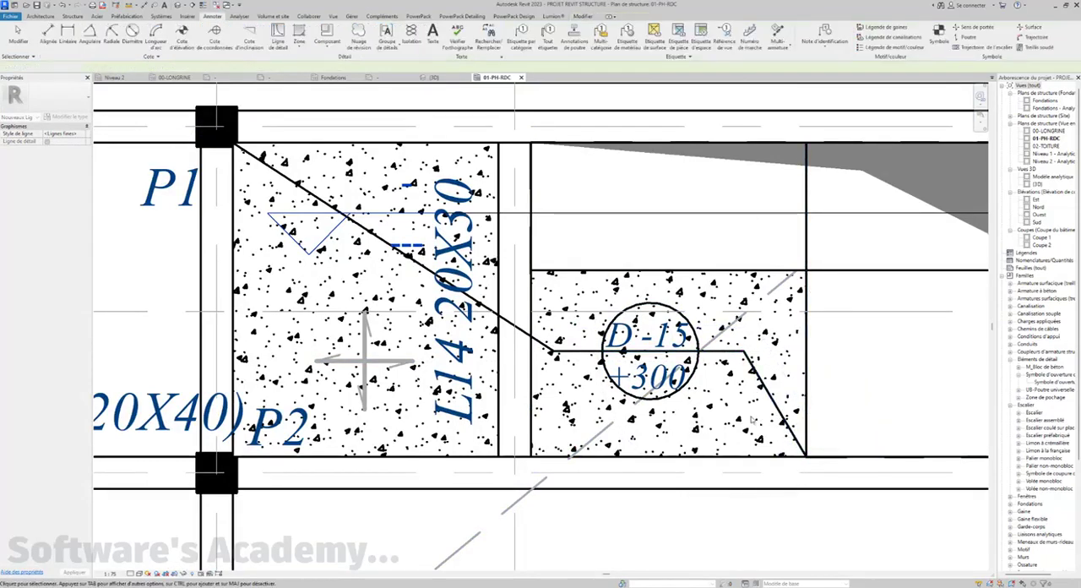
Select the detail-line segments running across the hatched slab and set their line style to <Lignes cachées>
scroll(750, 419, down, 3)
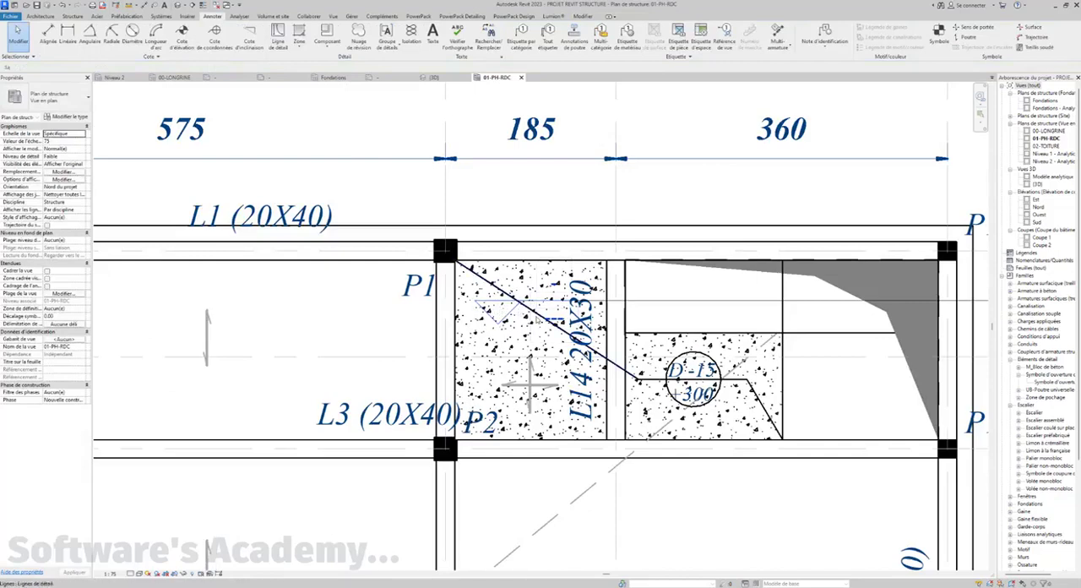
click(652, 380)
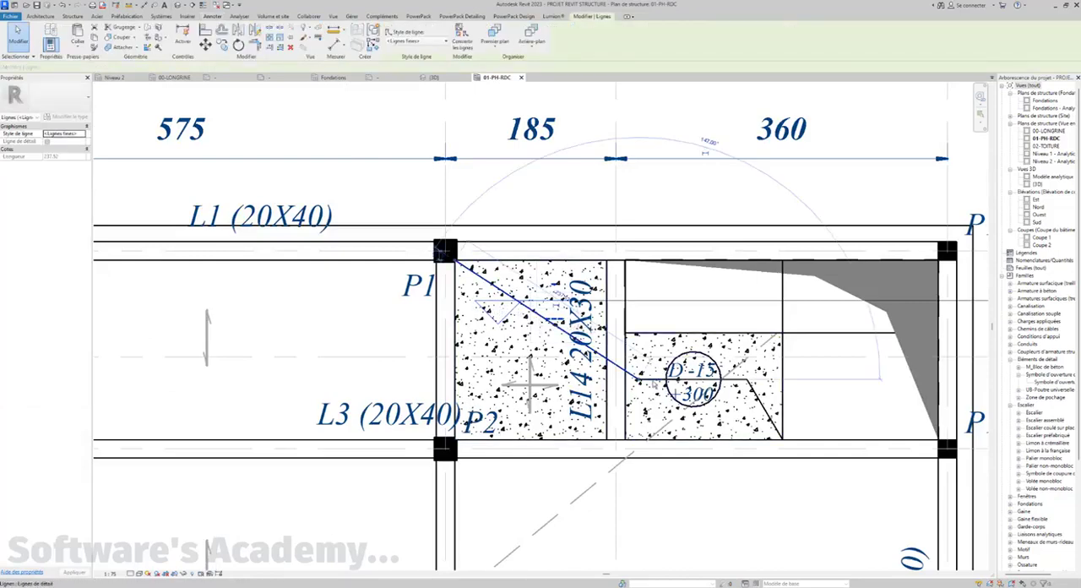
ctrl+click(745, 390)
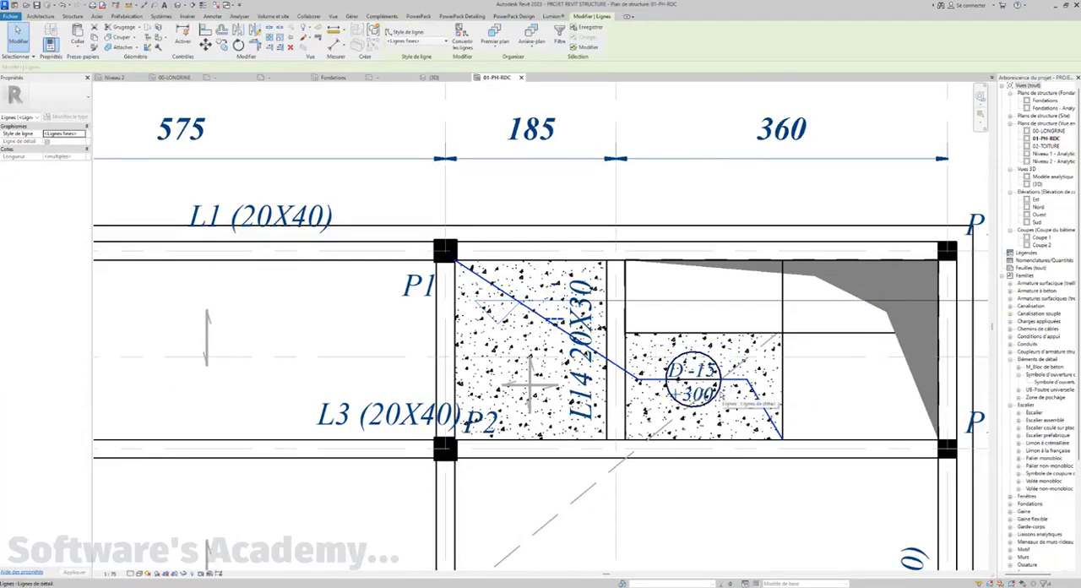
click(424, 42)
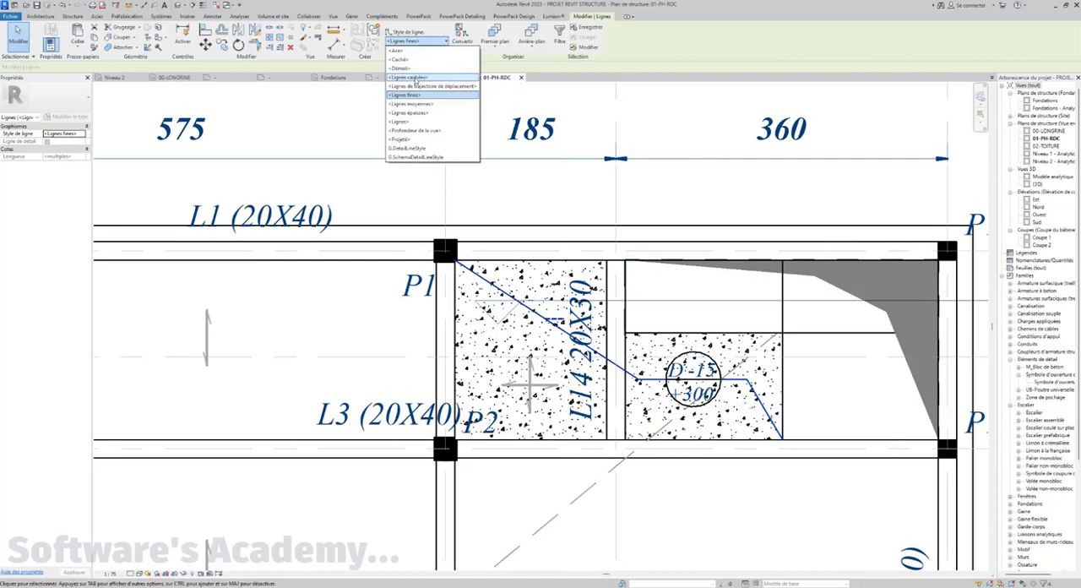
click(415, 78)
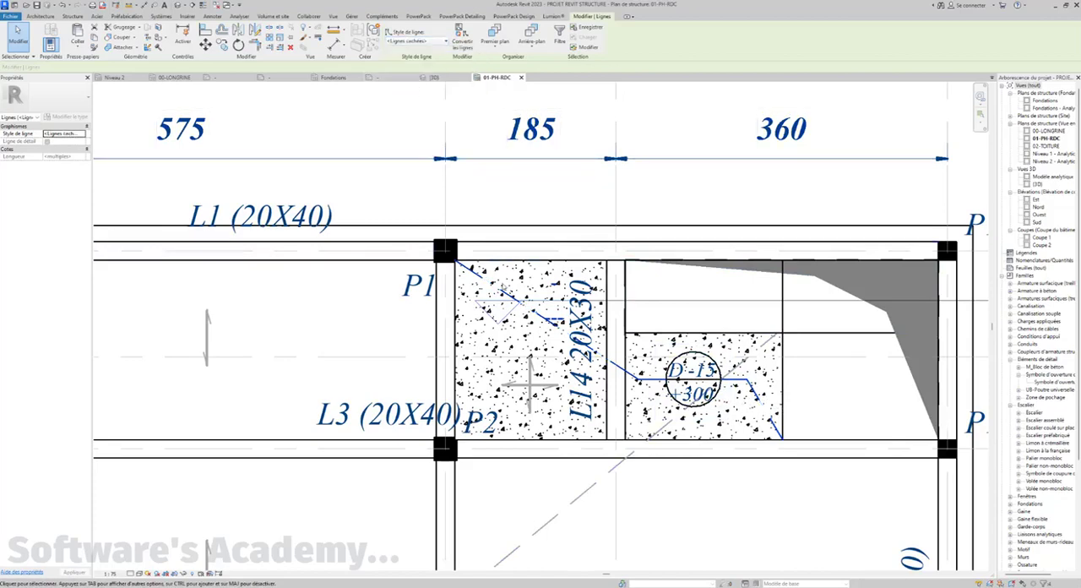
Try a halftone by-element graphic override on the selected slab lines, and clear it again
right_click(505, 291)
mouse_move(553, 355)
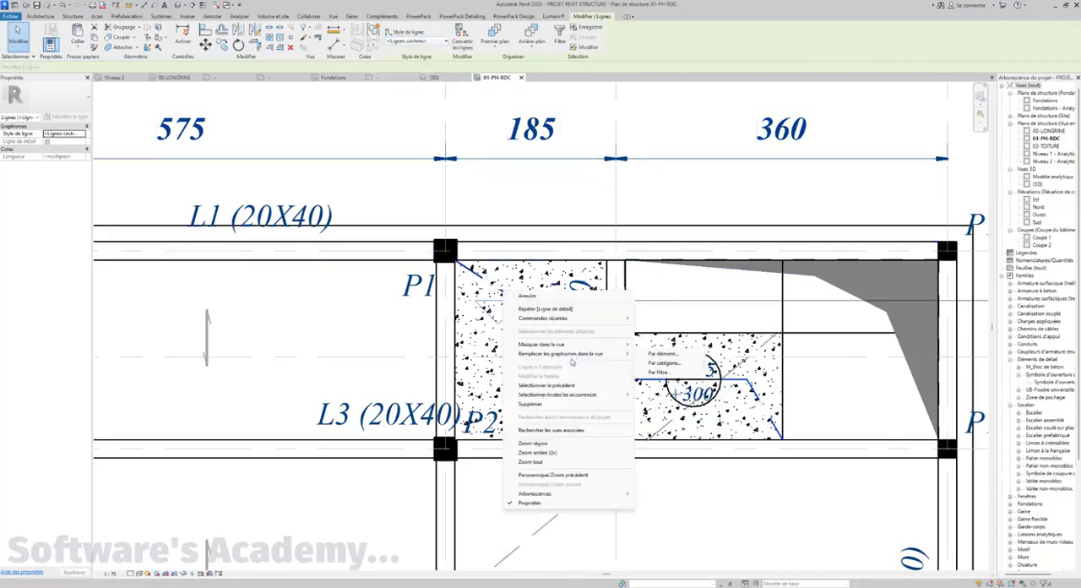
click(661, 354)
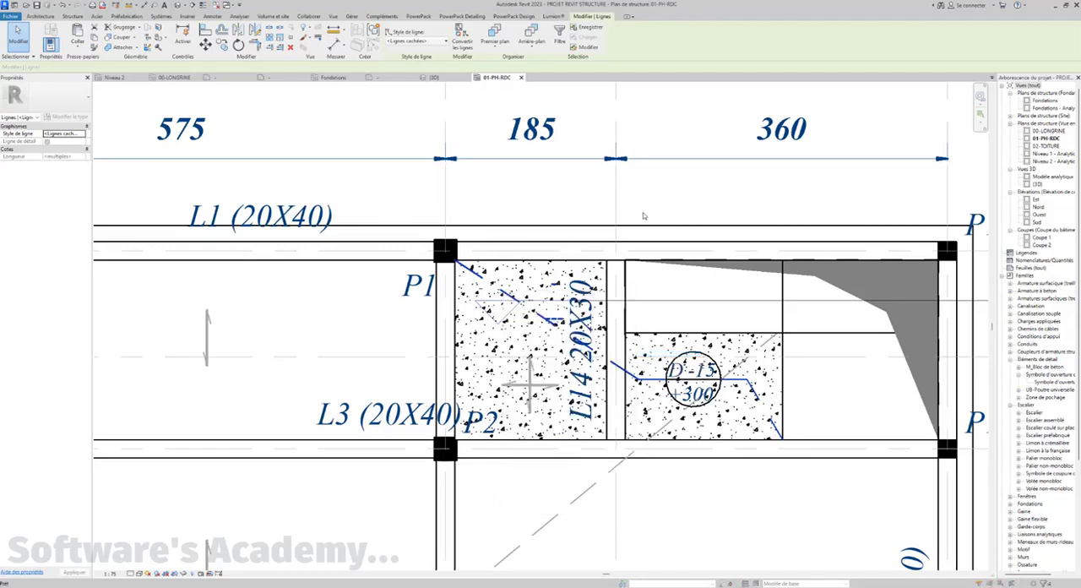
click(591, 264)
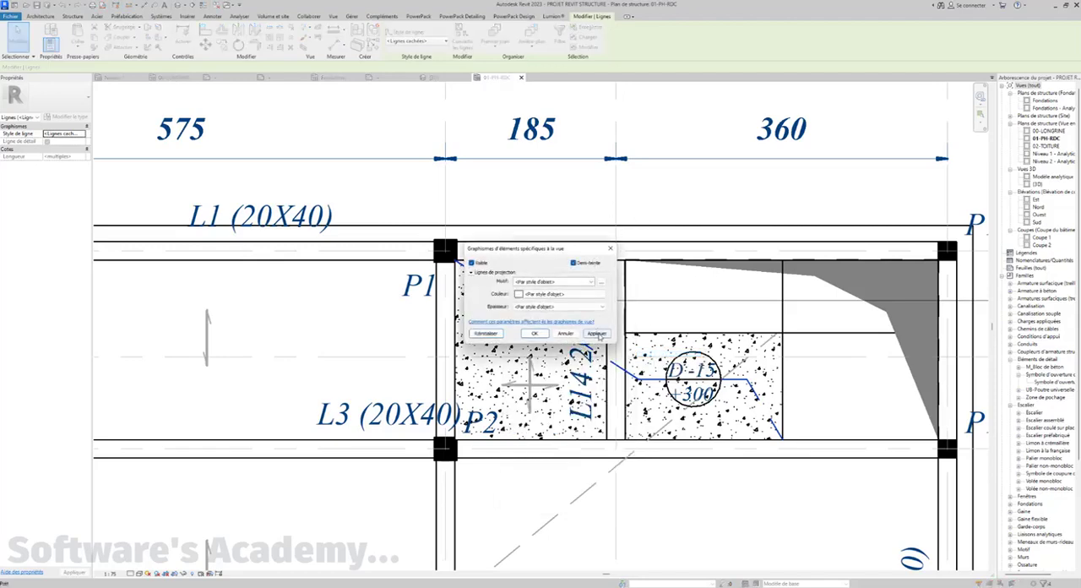
click(597, 333)
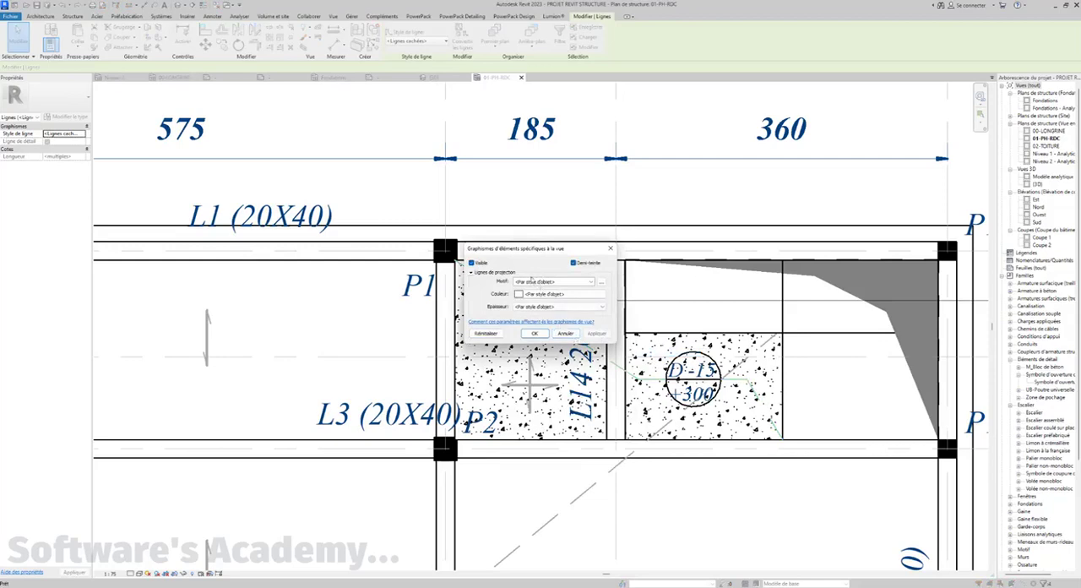
click(575, 263)
click(594, 335)
drag(552, 252, 603, 229)
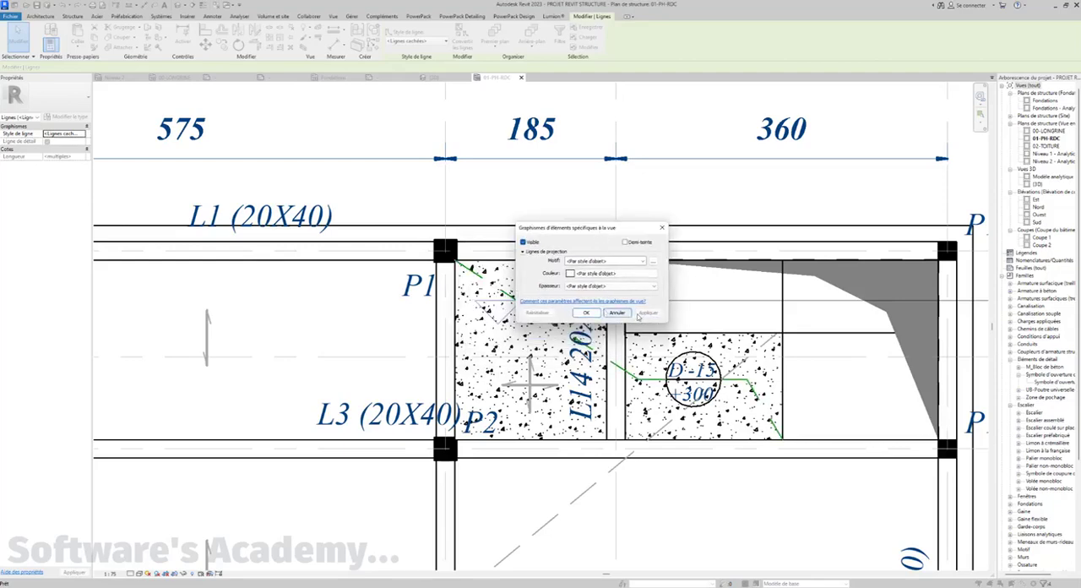
click(585, 312)
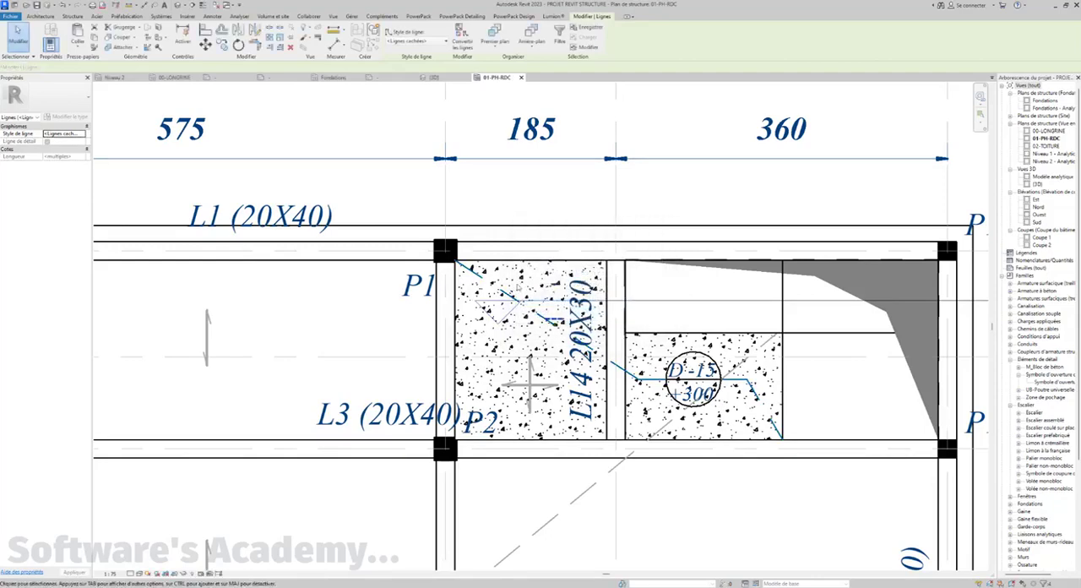
Apply a halftone by-element graphic override to the selected detail lines crossing the hatched slab
right_click(479, 275)
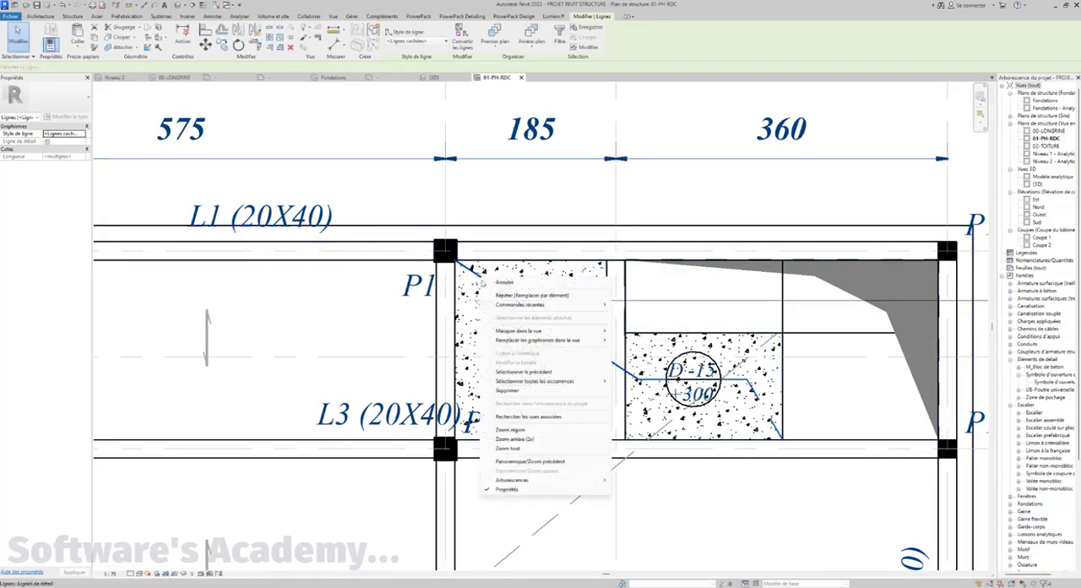
mouse_move(591, 340)
click(641, 341)
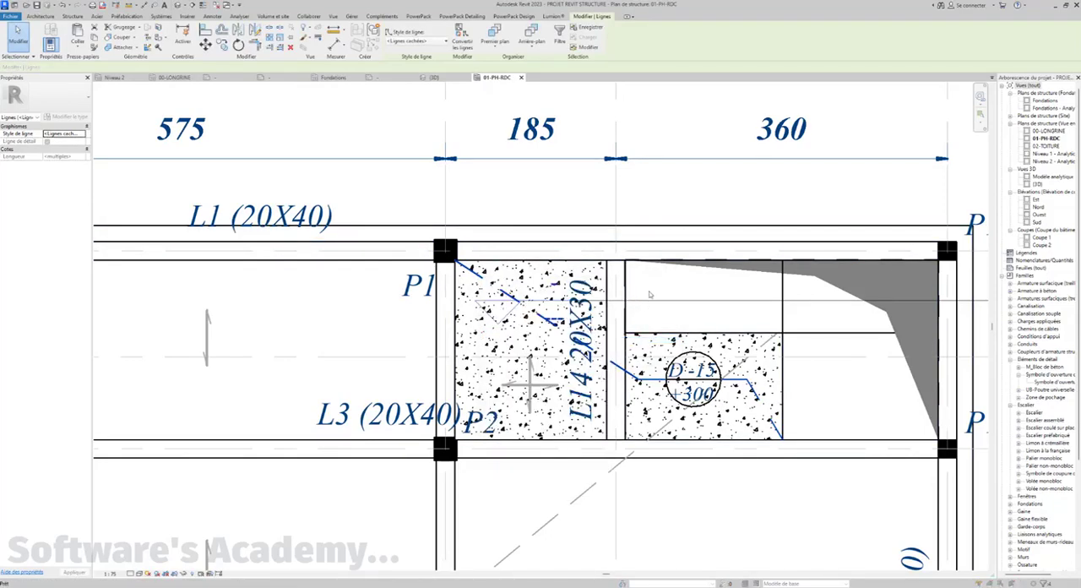
click(630, 243)
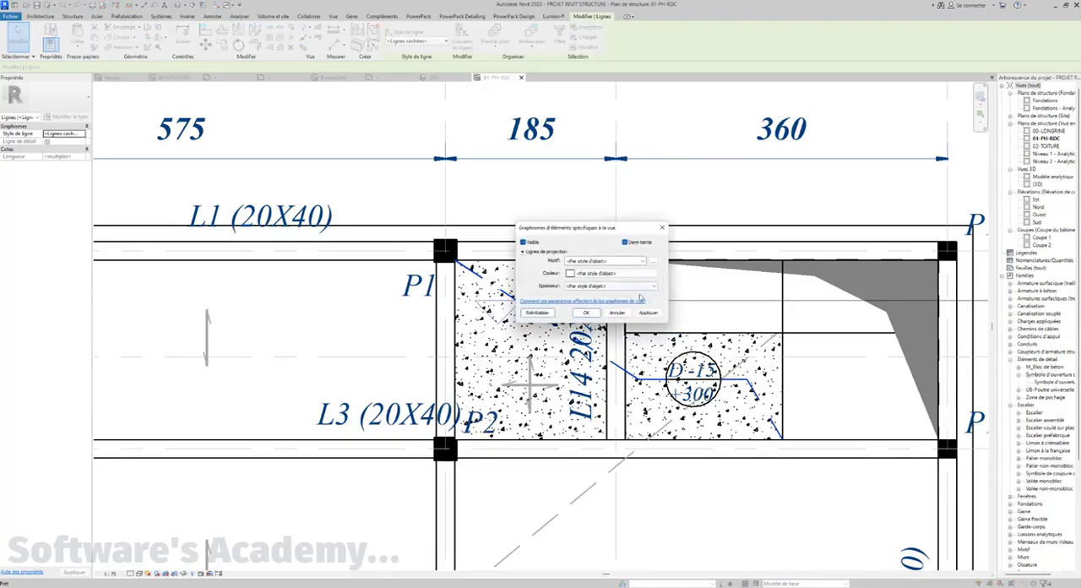
click(587, 314)
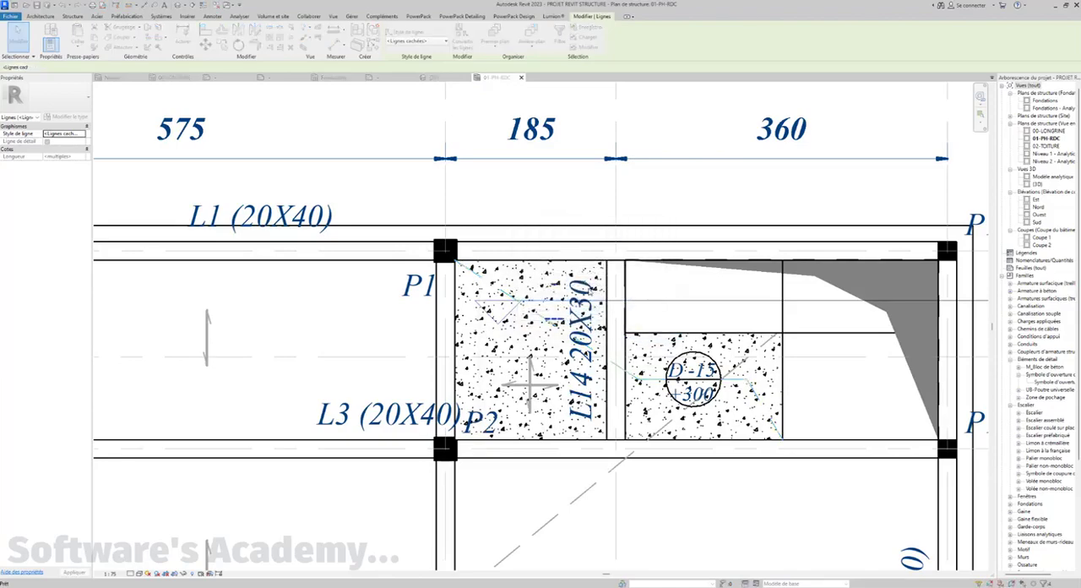
Set the line style of the selected slab detail lines to <Démoli>
scroll(589, 294, down, 3)
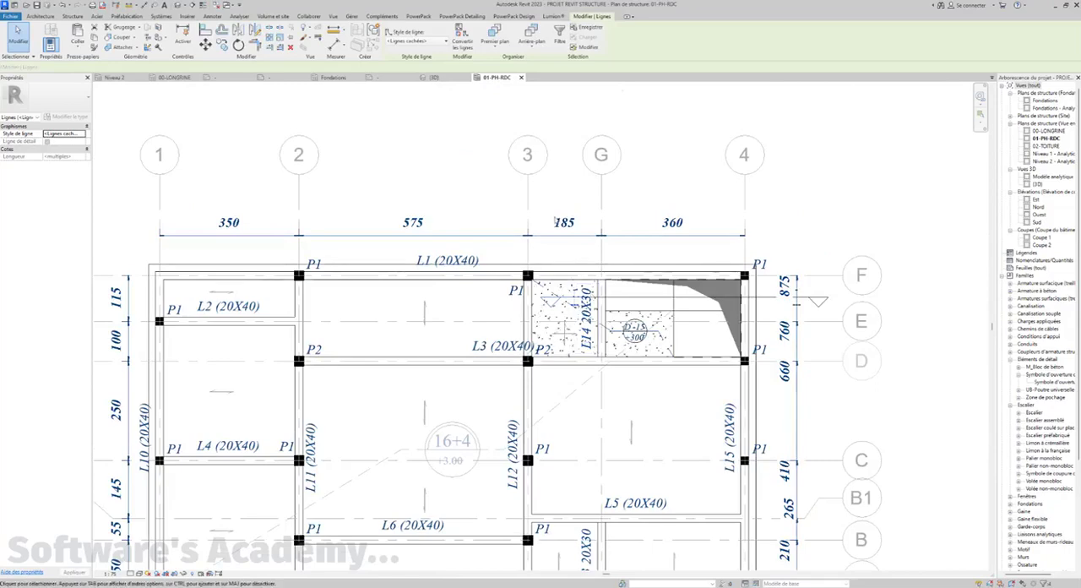
click(434, 43)
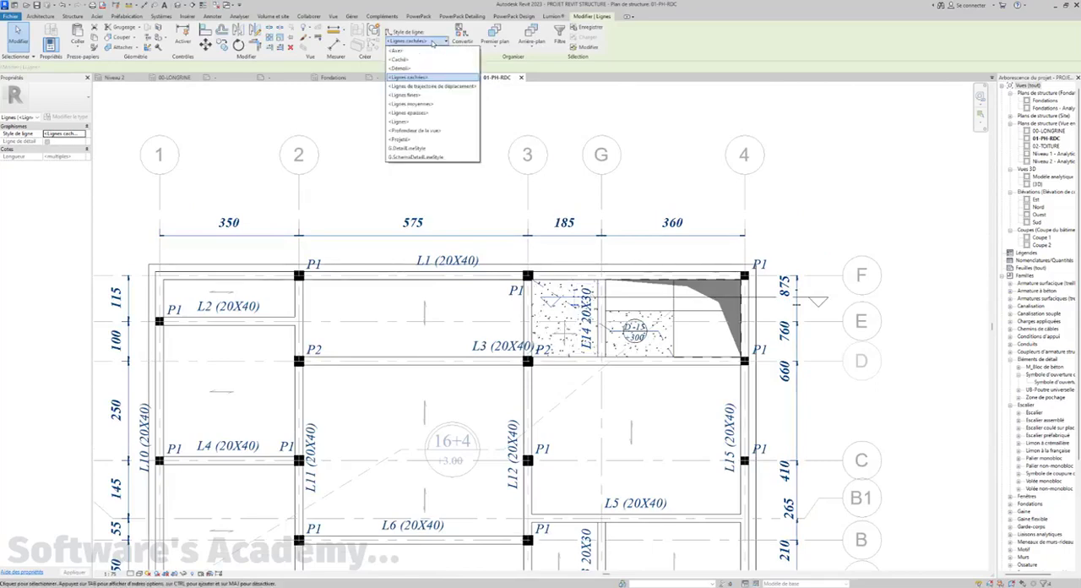
click(410, 68)
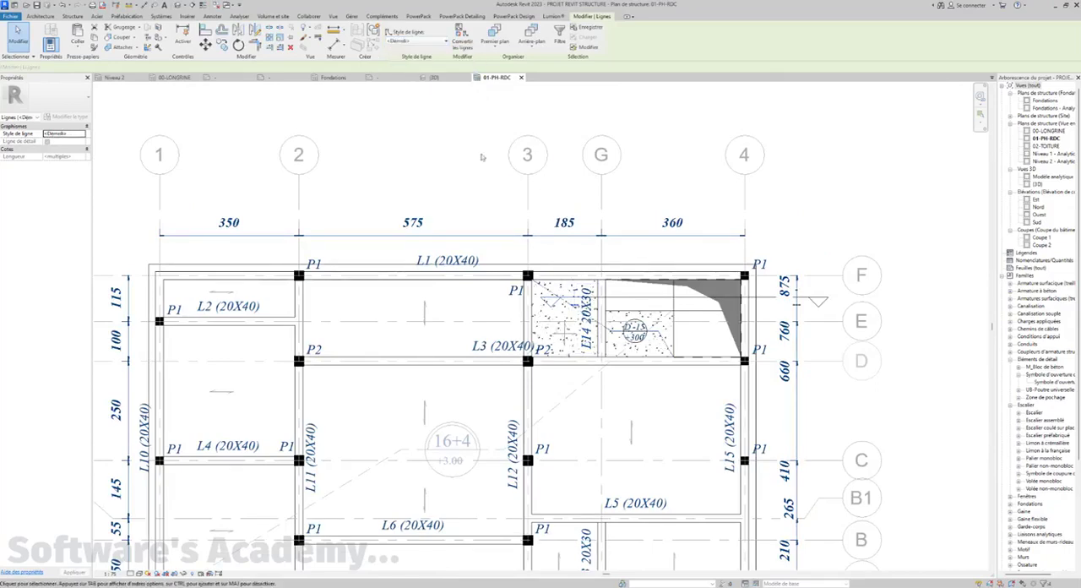
click(508, 218)
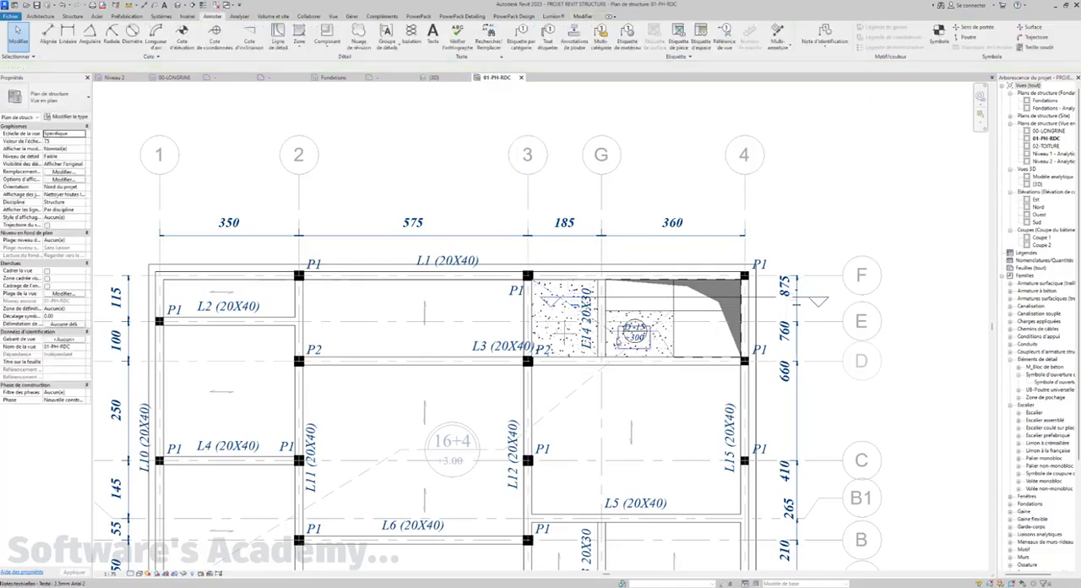
Stretch the upper end of the long dashed diagonal from the 16+4 symbol to the P1 column at grids 4 and D
scroll(621, 338, up, 3)
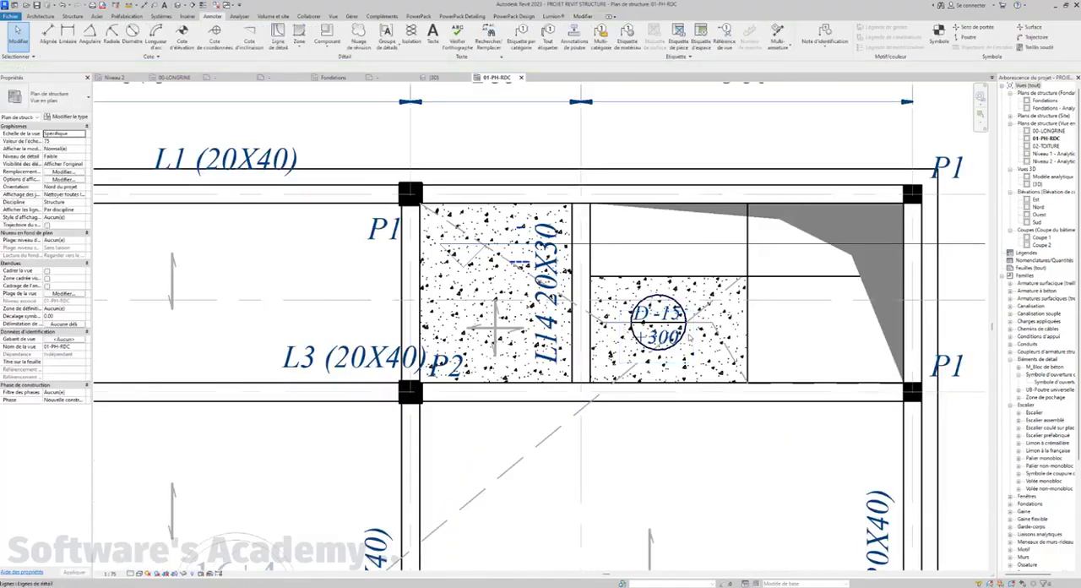
scroll(684, 335, down, 2)
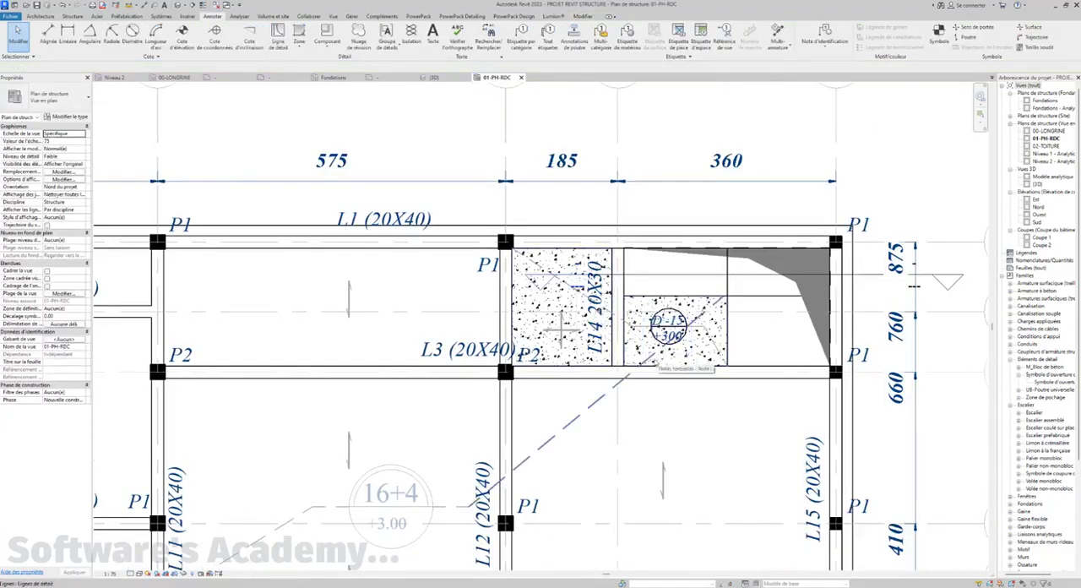
click(676, 373)
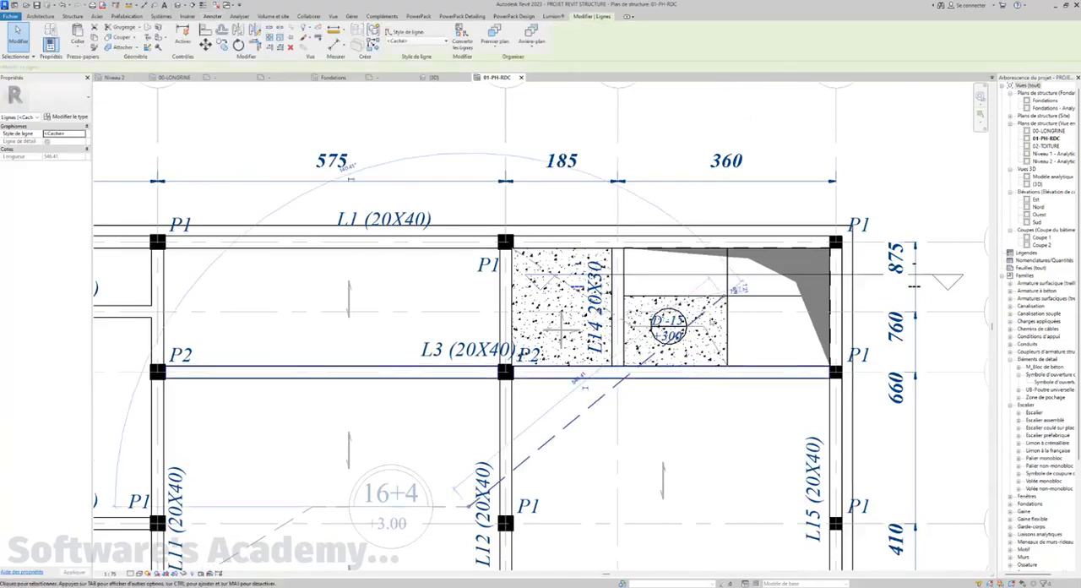
drag(732, 310, 831, 377)
scroll(655, 326, down, 3)
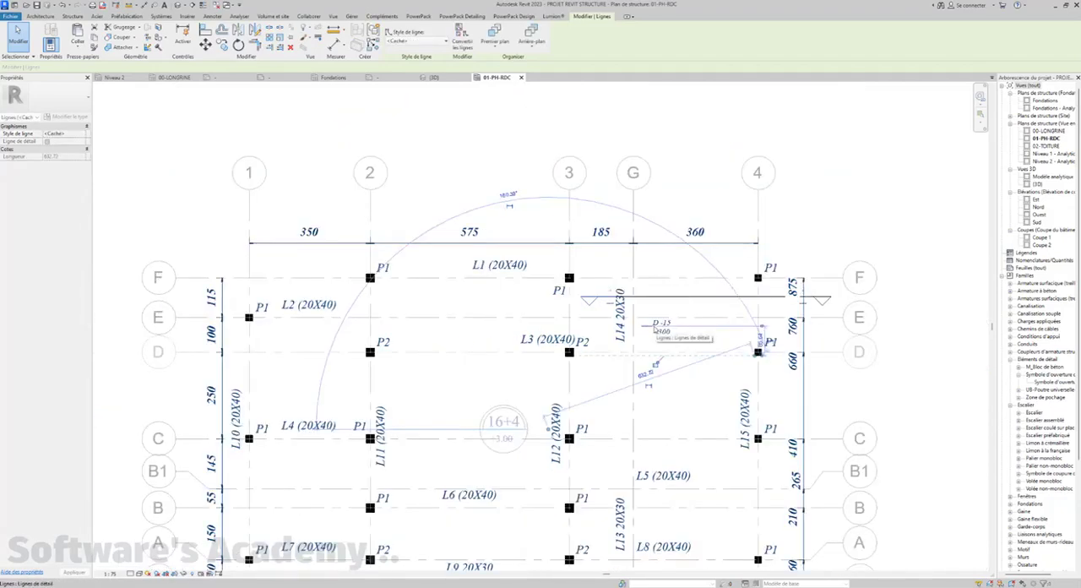
click(927, 350)
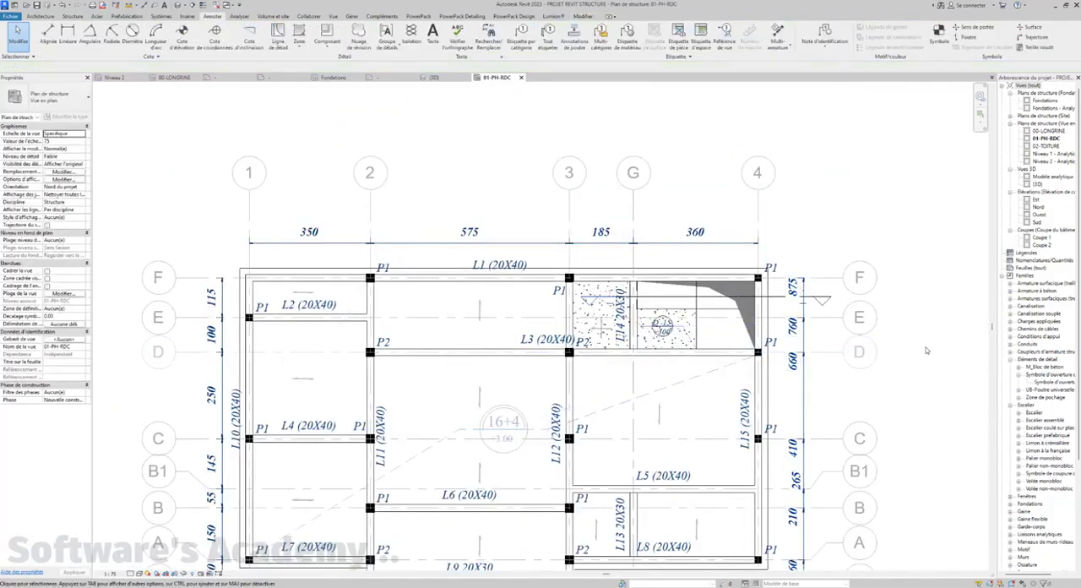
Examine the annotated plan as a whole, including the beam marks, span arrows, slab symbols and dashed extent lines
middle_drag(647, 380, 673, 354)
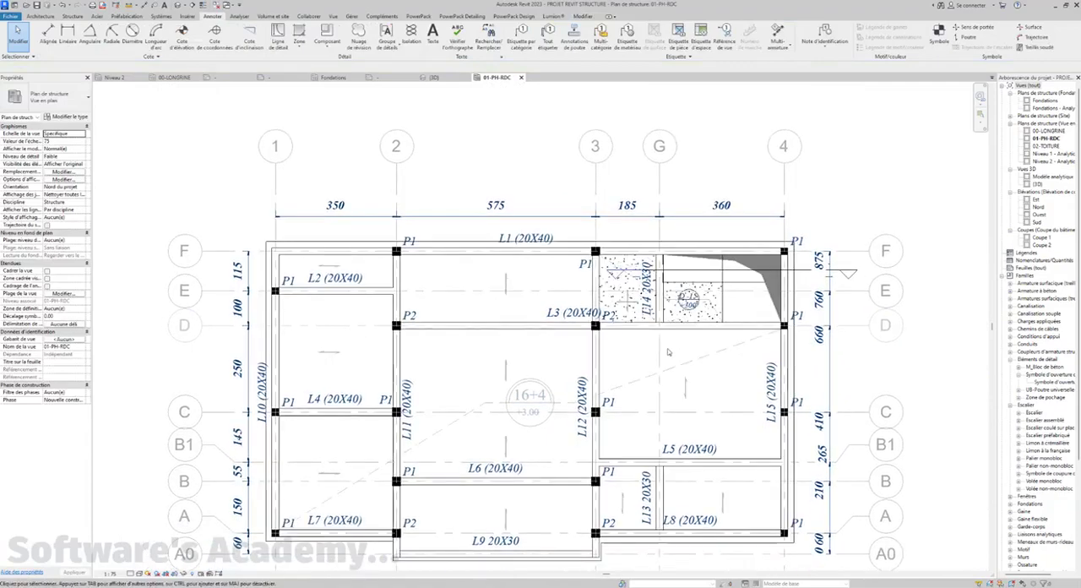
middle_drag(439, 340, 446, 324)
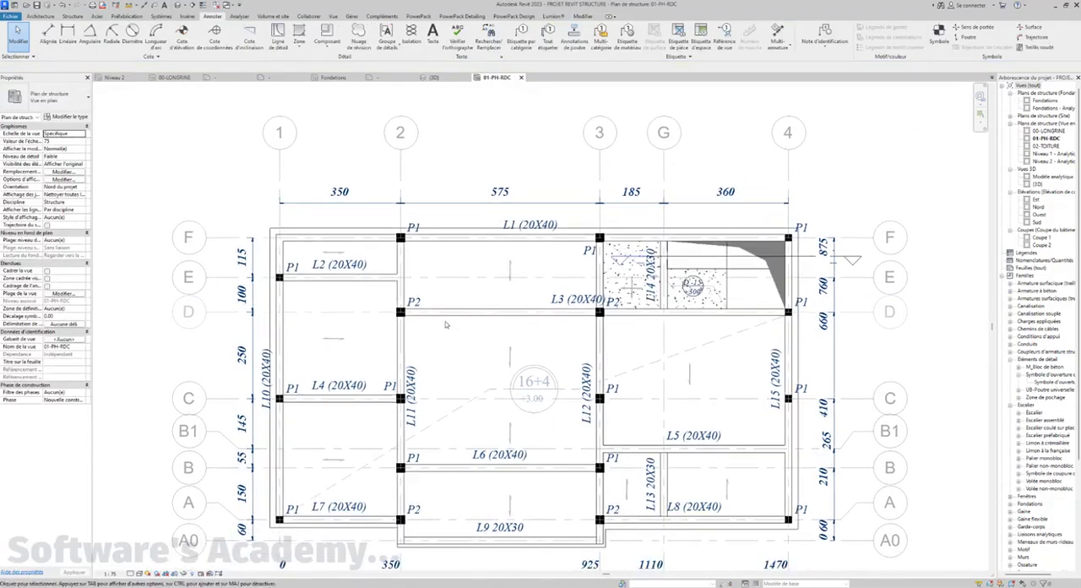
scroll(446, 324, down, 1)
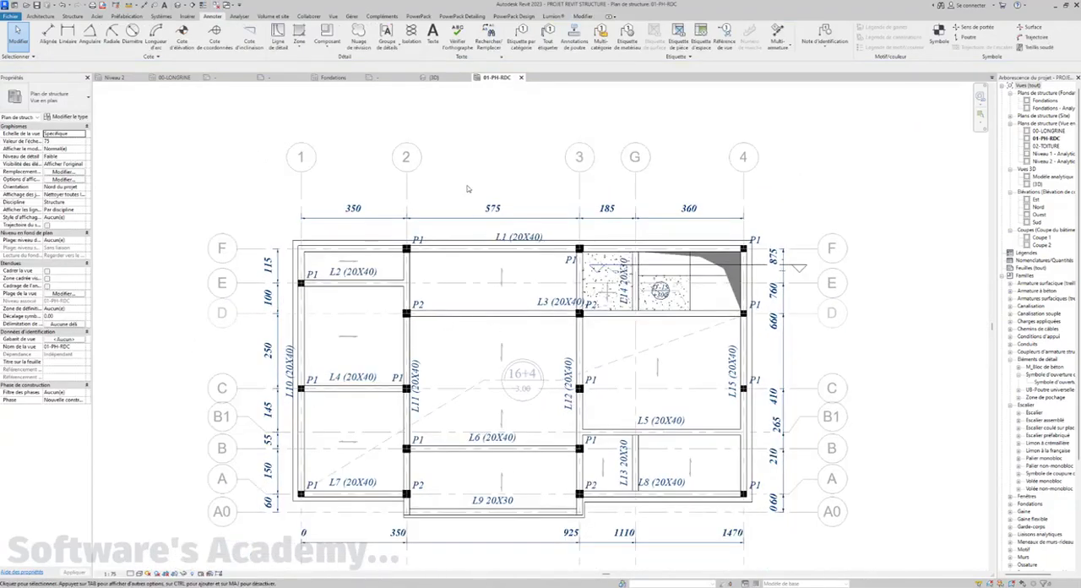
scroll(363, 314, up, 3)
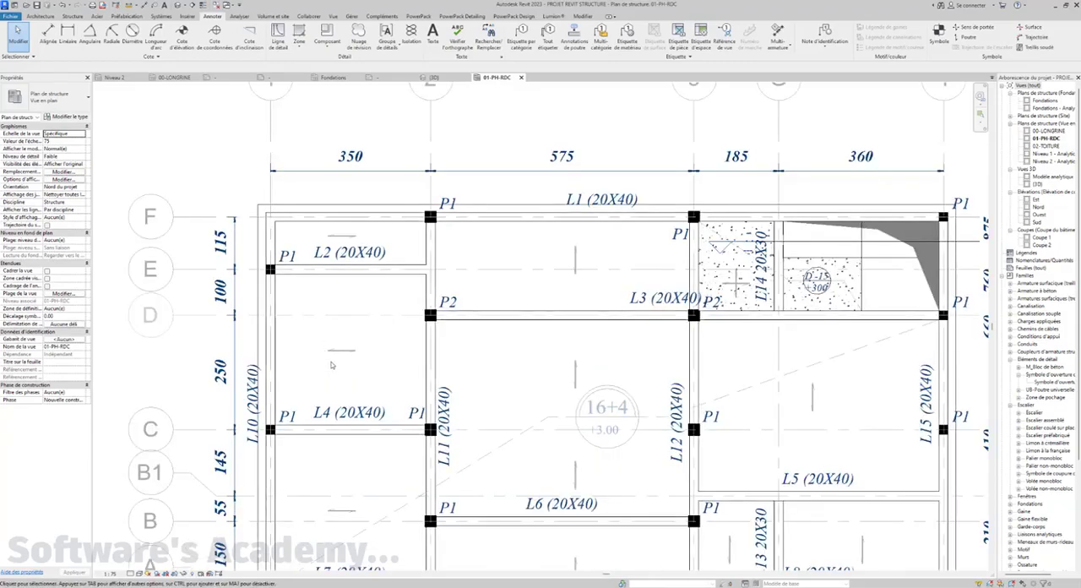
scroll(332, 365, up, 1)
scroll(333, 348, down, 2)
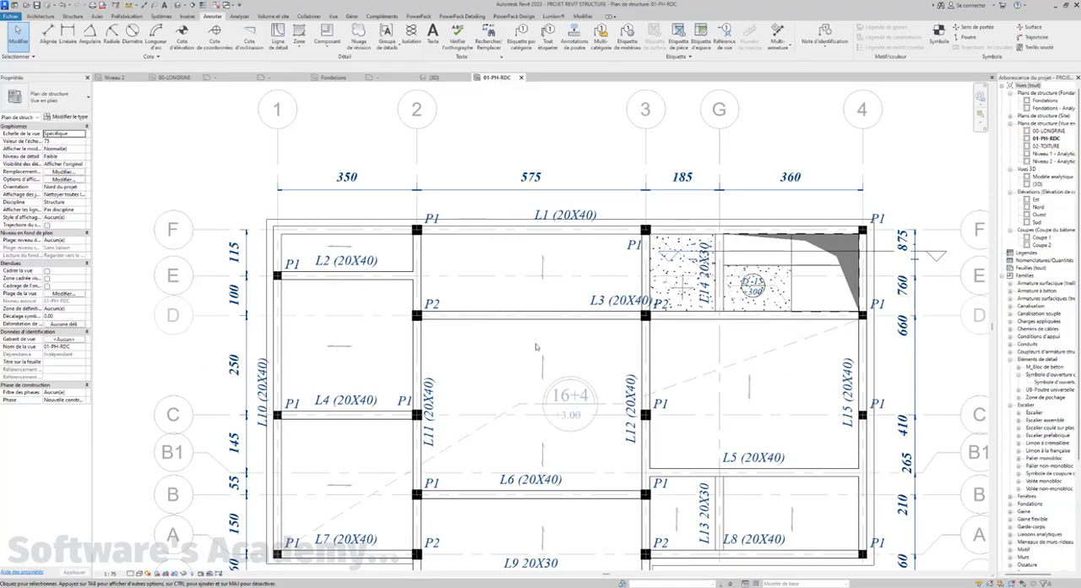
scroll(571, 534, down, 2)
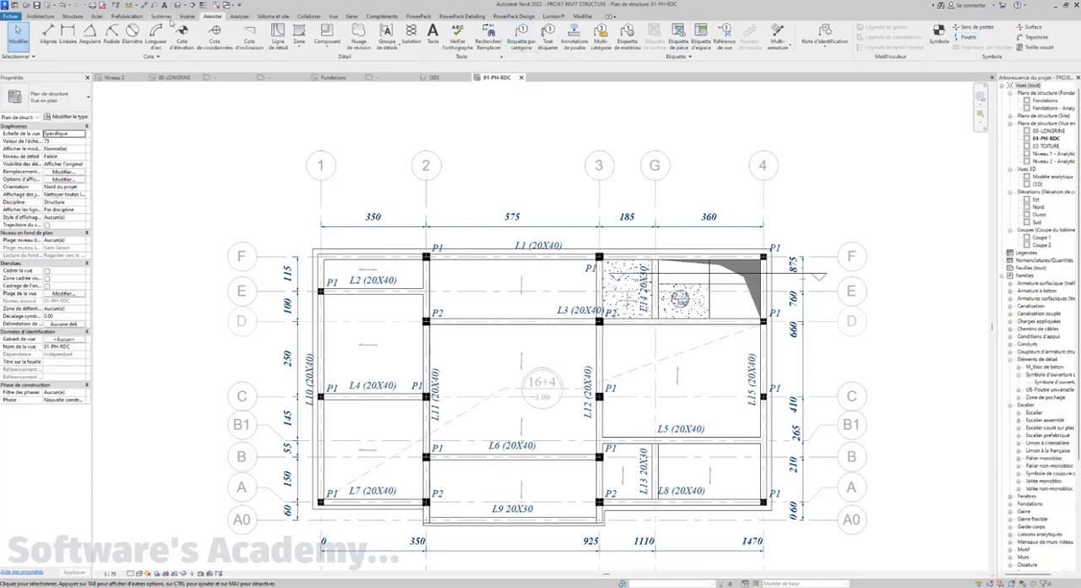
click(78, 17)
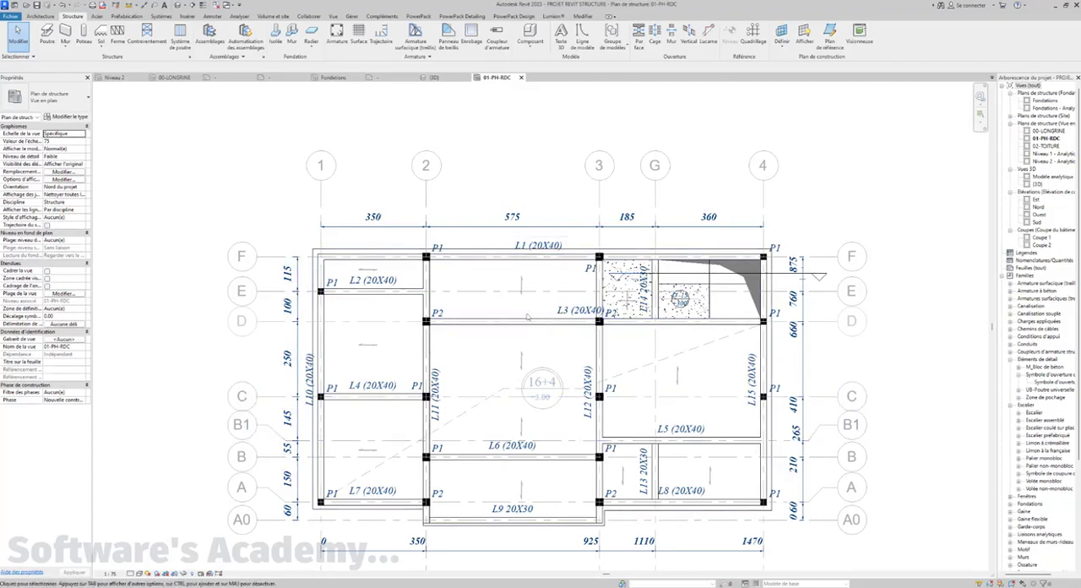
scroll(443, 288, down, 1)
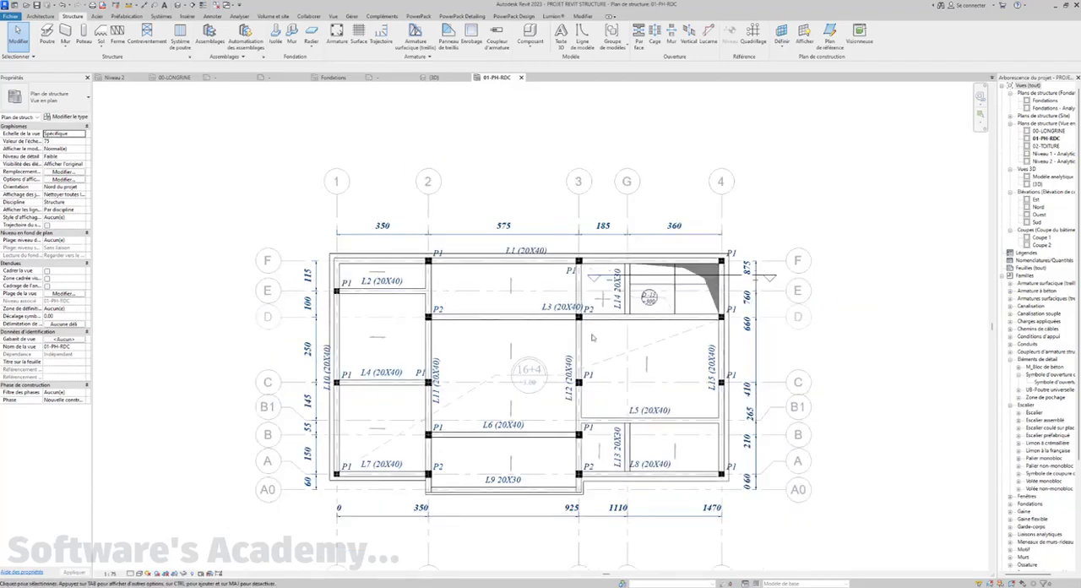